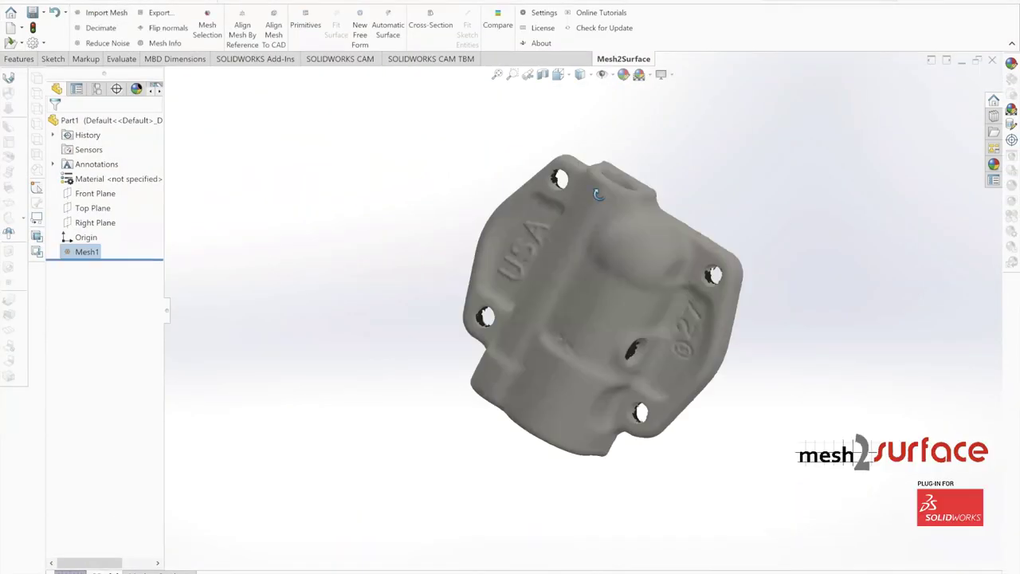
- Wand-select the mesh's large flat mounting face and create a reference-only plane primitive from it
middle_drag(414, 187, 673, 303)
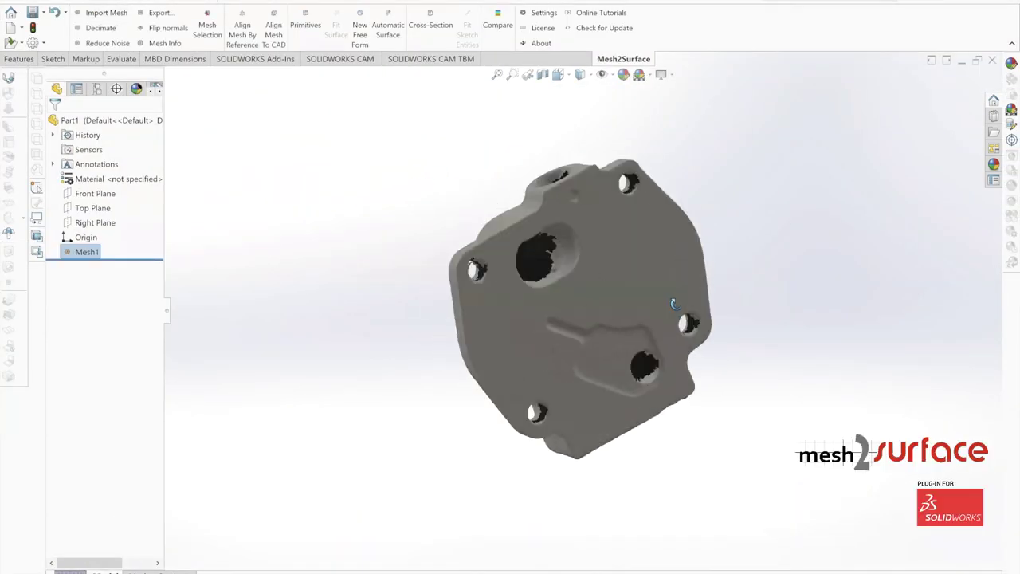
click(208, 32)
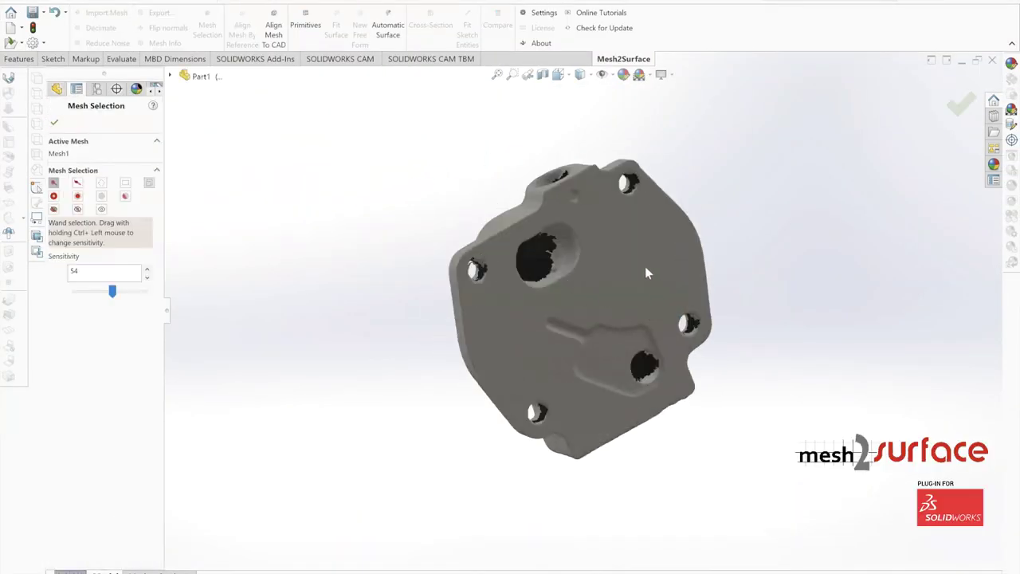
middle_drag(633, 283, 525, 223)
click(519, 272)
click(305, 29)
click(53, 198)
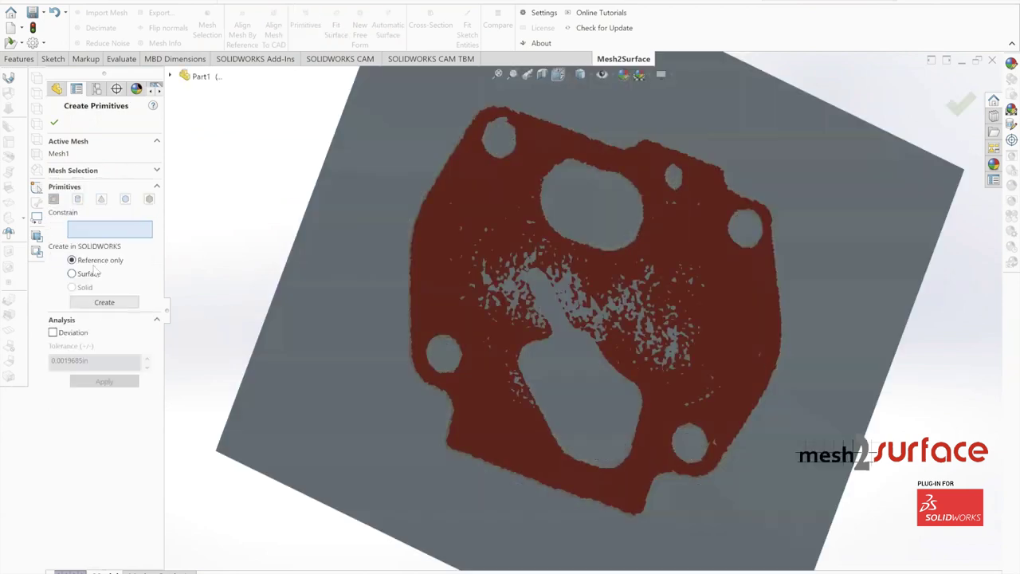
click(105, 307)
- Select the main bore region on the mesh and create a reference-only cylinder axis from it
middle_drag(471, 188, 247, 301)
scroll(542, 368, down, 4)
click(95, 170)
click(541, 377)
click(103, 316)
- Try wand-selecting mesh areas on the flat end face around the bore, adjusting the selection sensitivity
middle_drag(292, 269, 383, 284)
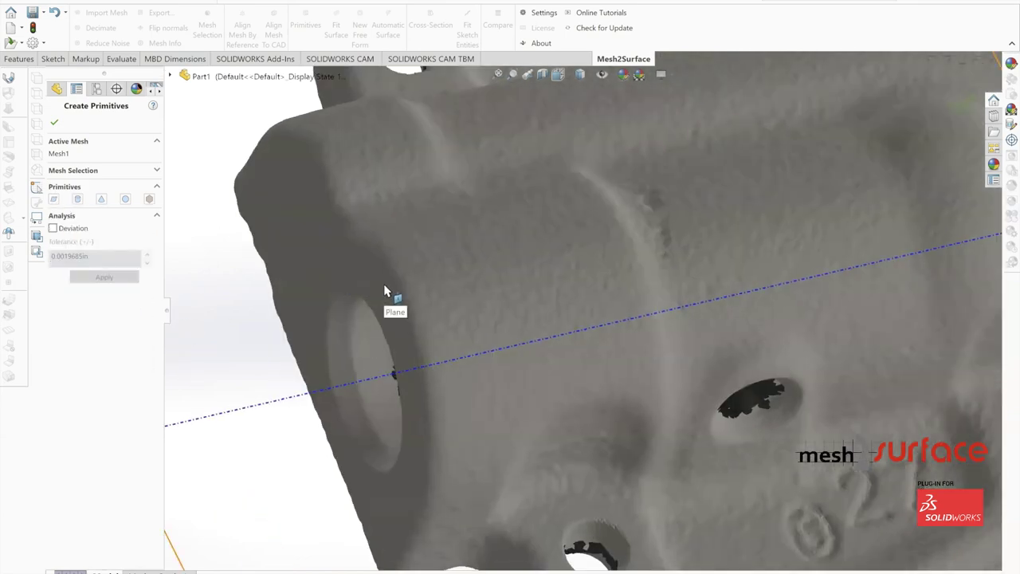
scroll(384, 284, up, 8)
middle_drag(502, 335, 587, 310)
scroll(608, 338, down, 5)
scroll(620, 254, up, 5)
scroll(545, 272, down, 5)
scroll(587, 310, up, 6)
scroll(587, 310, down, 6)
click(73, 171)
click(565, 299)
click(596, 312)
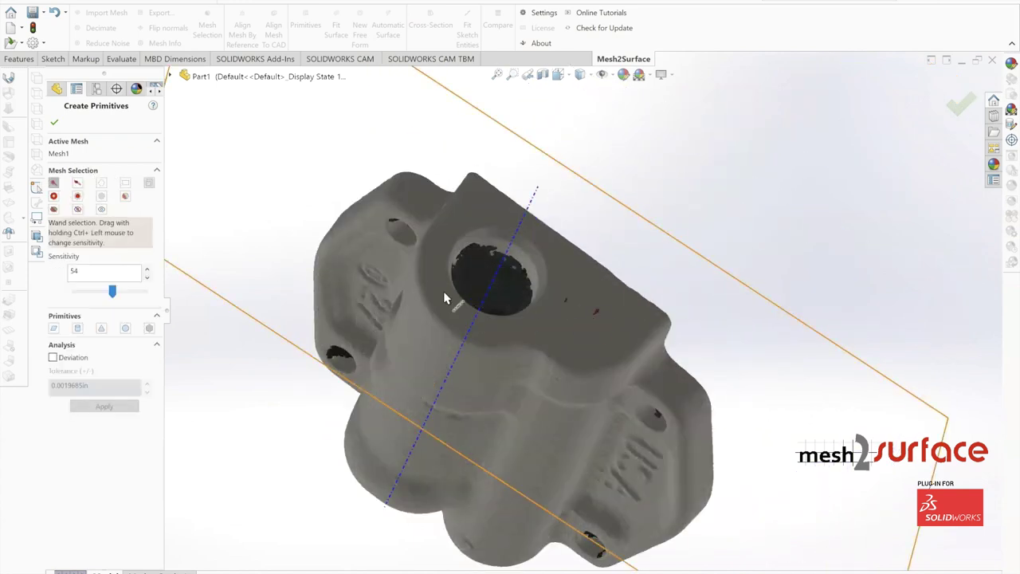
drag(136, 297, 108, 295)
middle_drag(376, 257, 541, 311)
scroll(569, 275, down, 4)
middle_drag(568, 274, 586, 288)
click(574, 267)
drag(108, 293, 113, 292)
- Fit a reference-only cylinder to the mounting hole beside the 027 marking, constrain it to the fitted plane and finish Create Primitives
middle_drag(478, 267, 667, 152)
click(293, 263)
click(669, 154)
click(77, 328)
middle_drag(630, 199, 664, 223)
scroll(605, 254, up, 5)
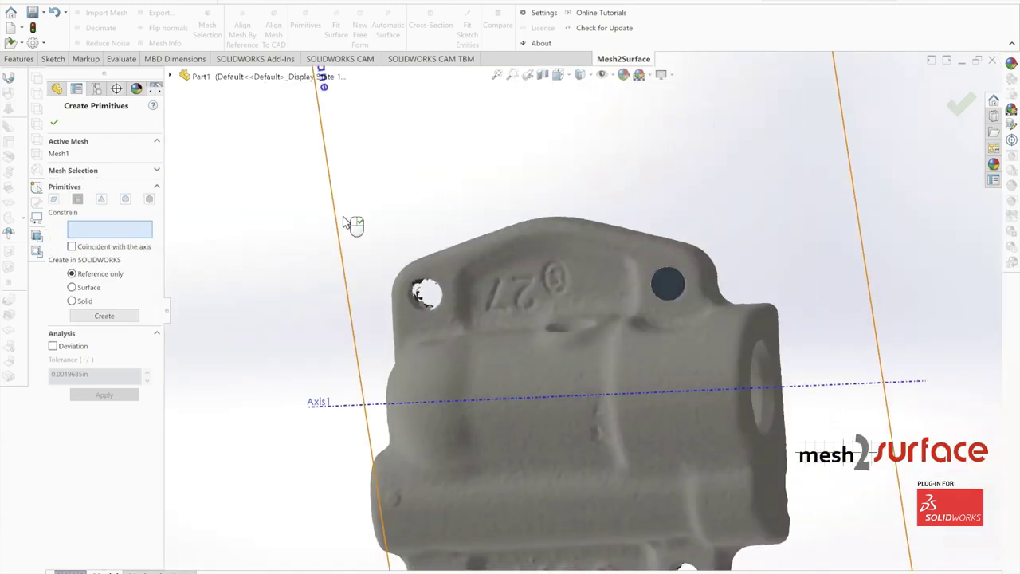
click(343, 217)
middle_drag(470, 239, 368, 297)
click(104, 320)
click(54, 122)
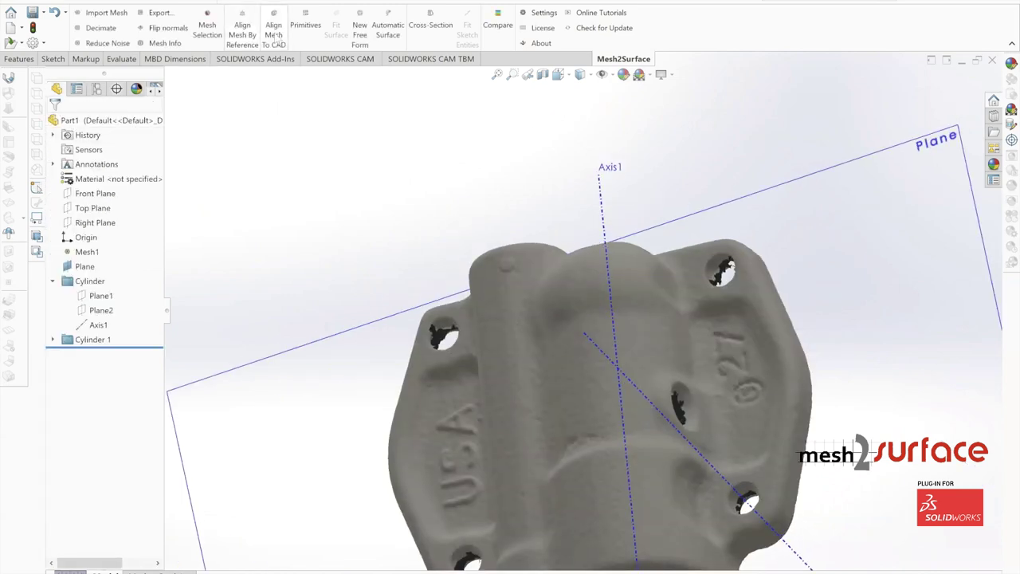
- Align the mesh by reference, mapping the inverted Plane to the Front Plane and both Axis1 and Axis2 to the X axis
click(242, 33)
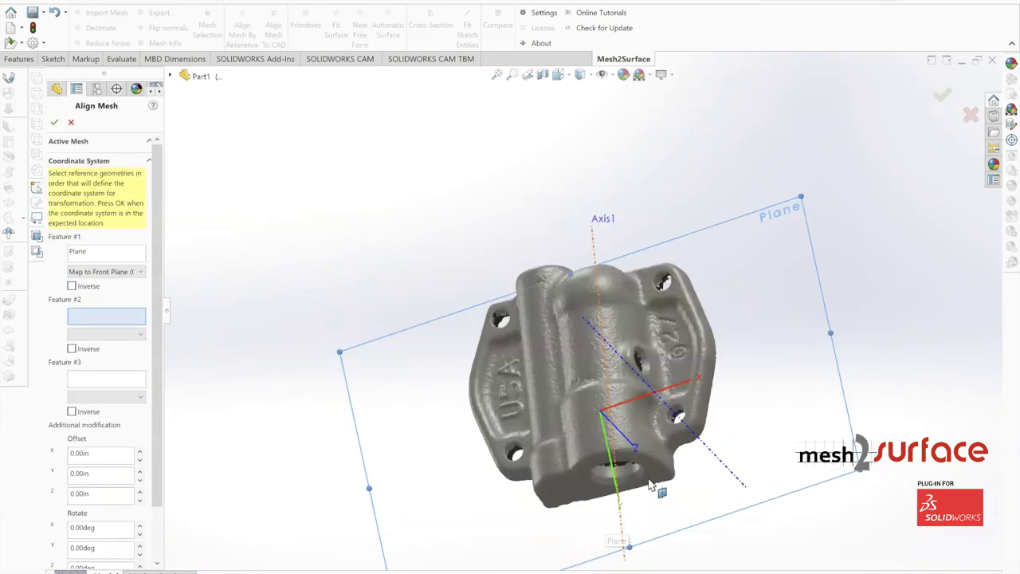
click(558, 343)
click(447, 369)
click(71, 285)
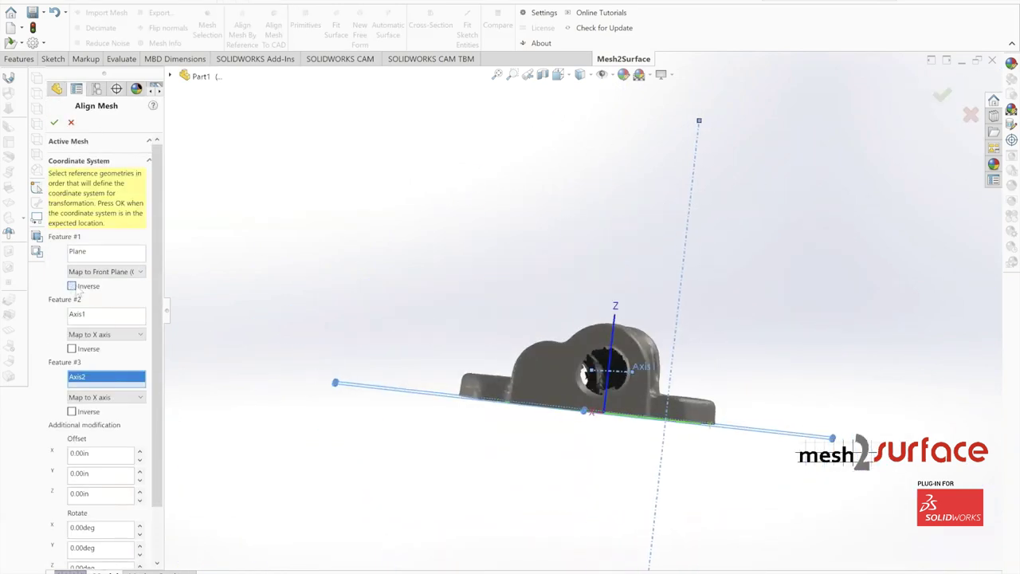
middle_drag(390, 374, 462, 455)
click(54, 123)
- Delete the Plane, Cylinder and Cylinder 1 reference features together with their leftover planes and axis
click(528, 347)
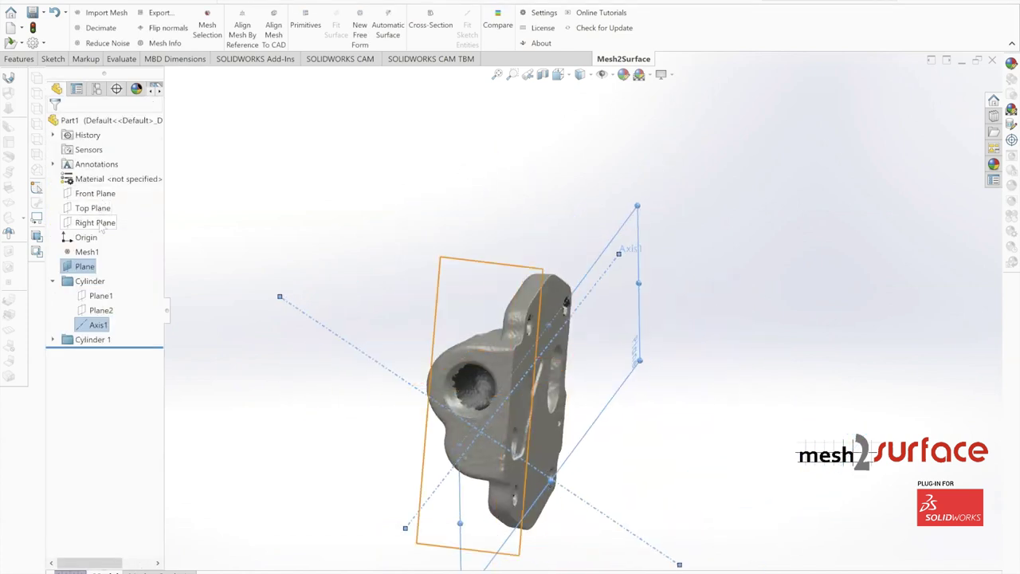
click(85, 266)
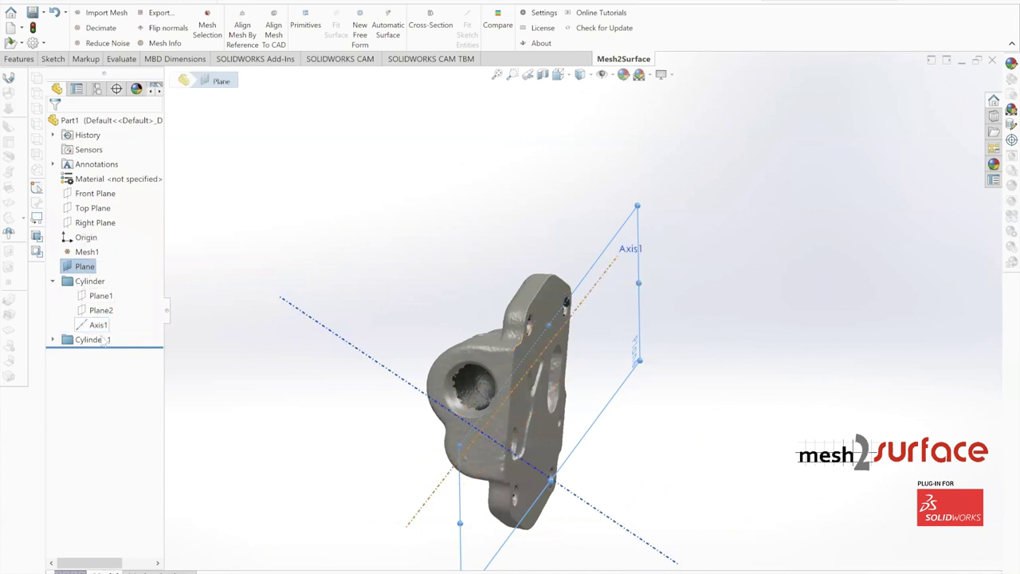
shift+click(93, 340)
right_click(93, 339)
click(126, 376)
click(460, 131)
click(87, 266)
shift+click(86, 280)
right_click(84, 281)
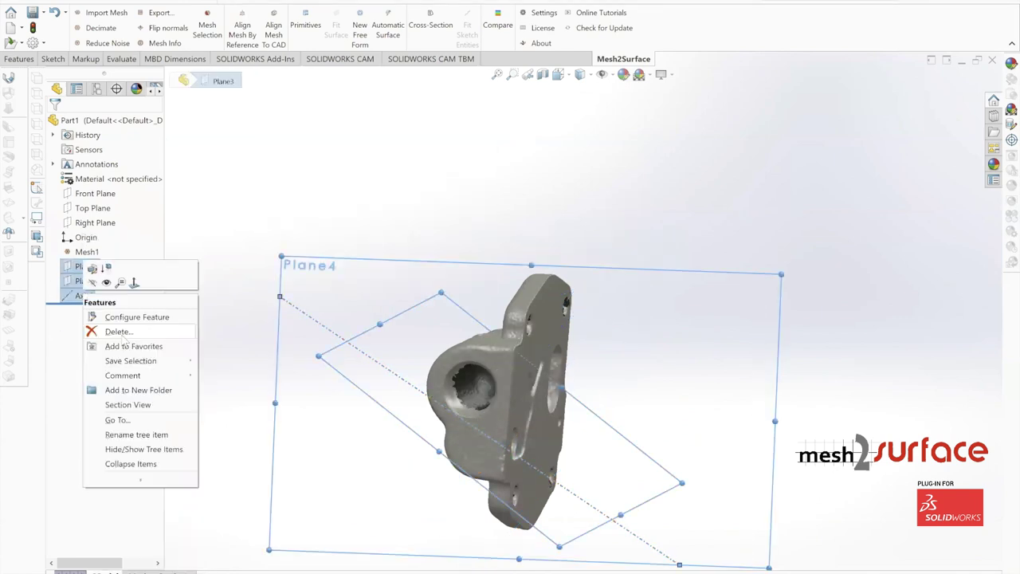
click(103, 330)
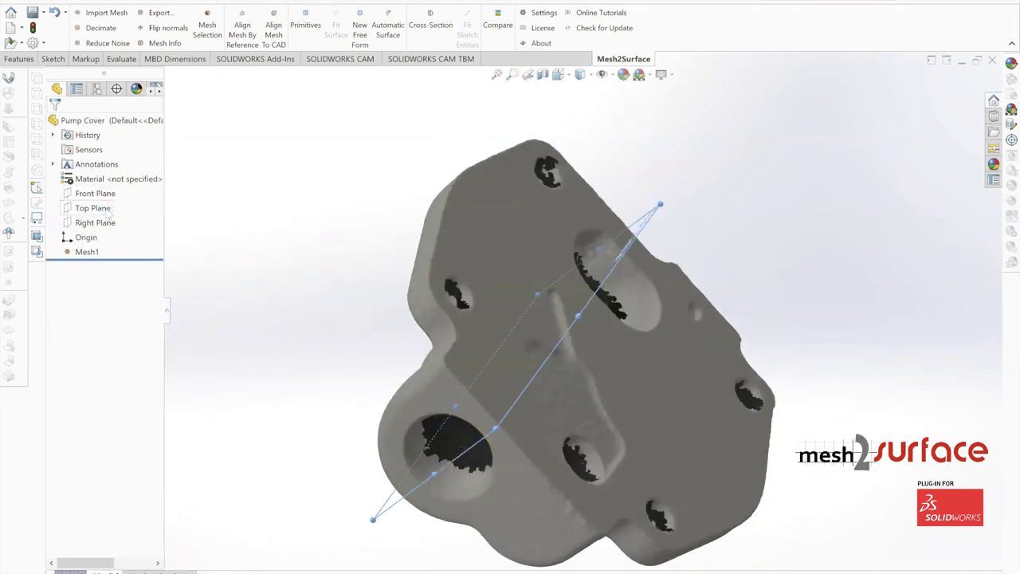
- Create a cross-section of the mesh along the Top Plane
middle_drag(333, 220, 459, 120)
click(431, 29)
middle_drag(286, 242, 293, 209)
click(55, 123)
- Hide the whole mesh and start a new sketch on the Top Plane
right_click(95, 251)
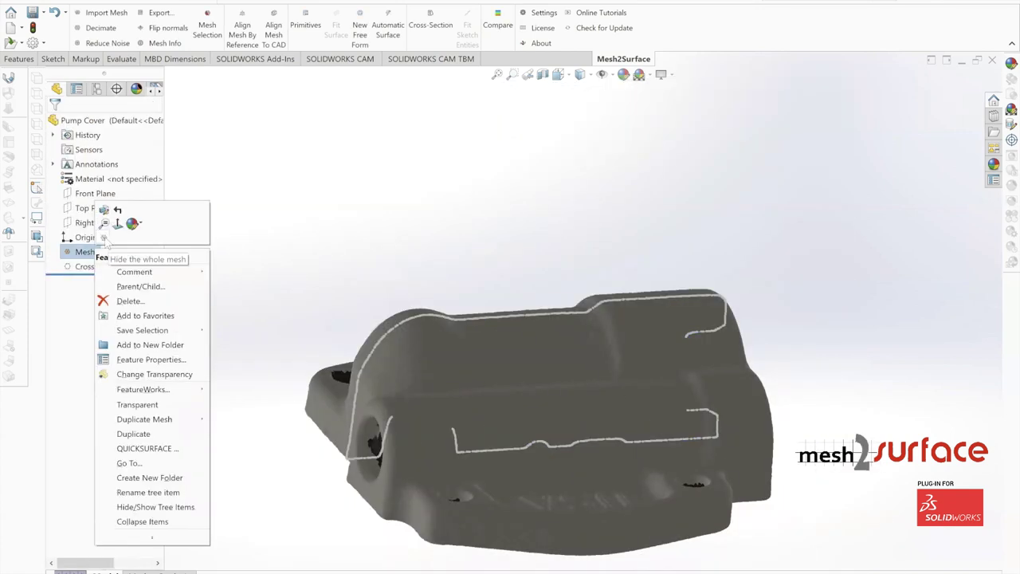
click(103, 237)
right_click(95, 208)
click(105, 197)
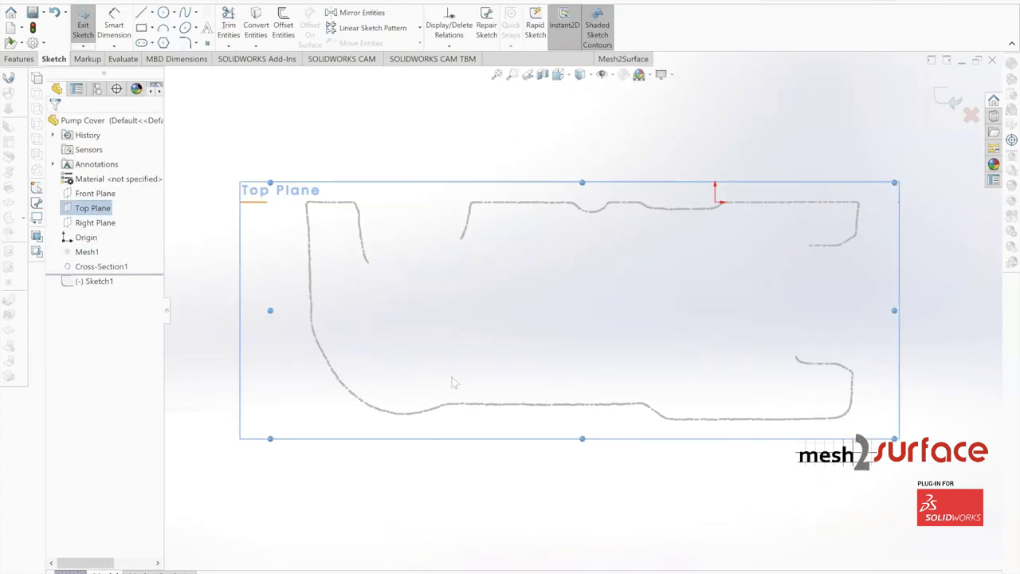
- Fit 2D sketch lines to the straight outer and bore segments of the cross-section
click(627, 60)
click(467, 32)
drag(700, 417, 813, 416)
drag(476, 404, 559, 407)
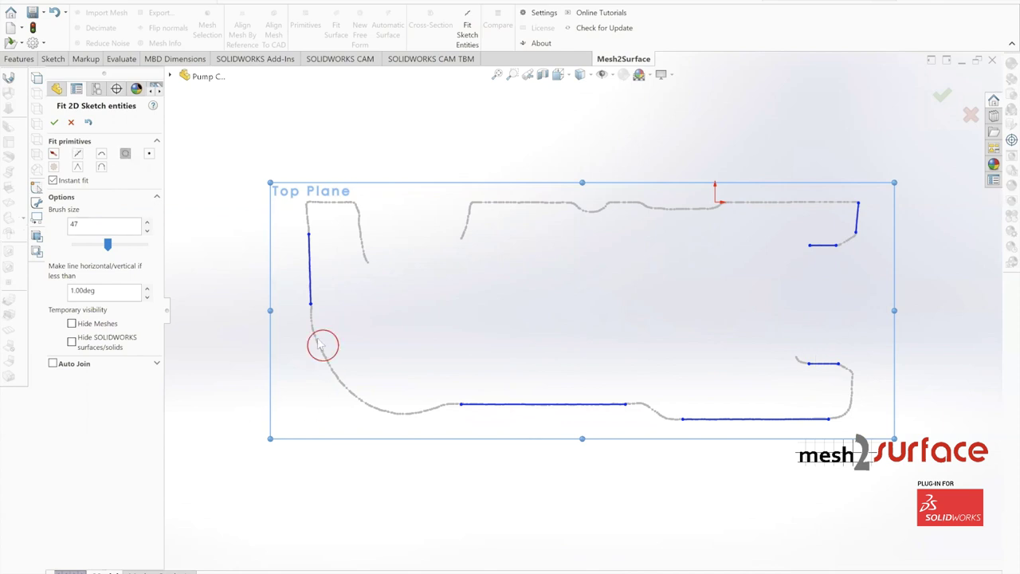
- Fit a circle to the large rounded corner of the cross-section and accept the fitted entities
drag(338, 373, 410, 418)
scroll(339, 371, down, 4)
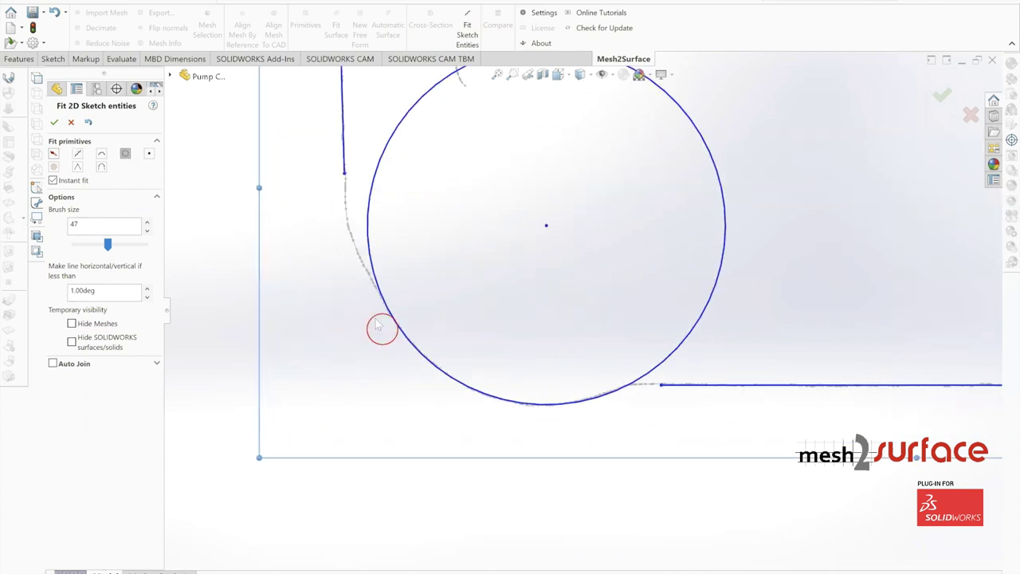
click(54, 122)
- Move the lower endpoint of the short end-face line beside the bore opening so the line runs vertically
scroll(565, 305, up, 7)
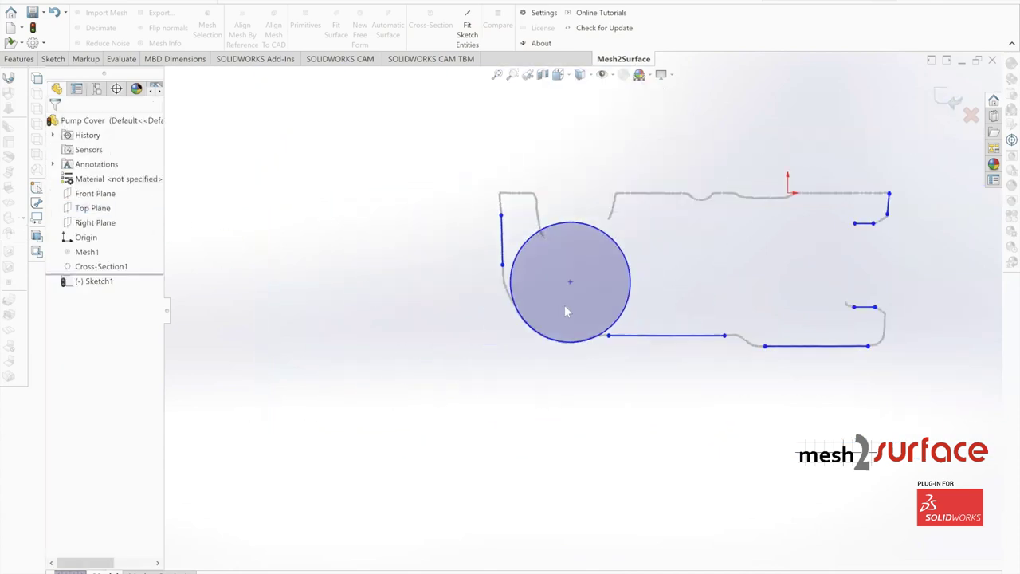
scroll(797, 279, down, 5)
drag(578, 167, 582, 191)
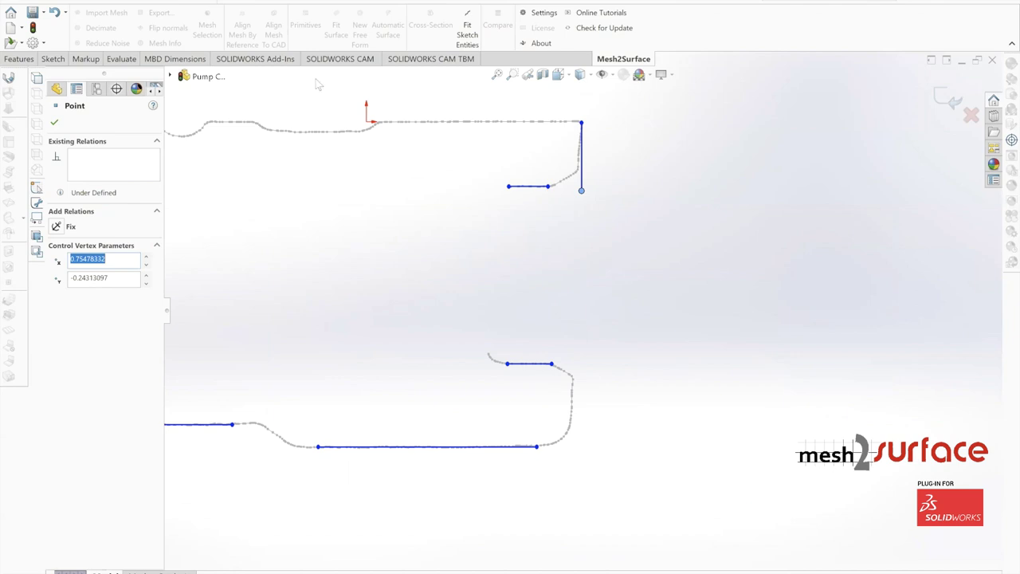
click(55, 123)
- Trim the lower outer line and the vertical end-face line to a shared corner
click(55, 59)
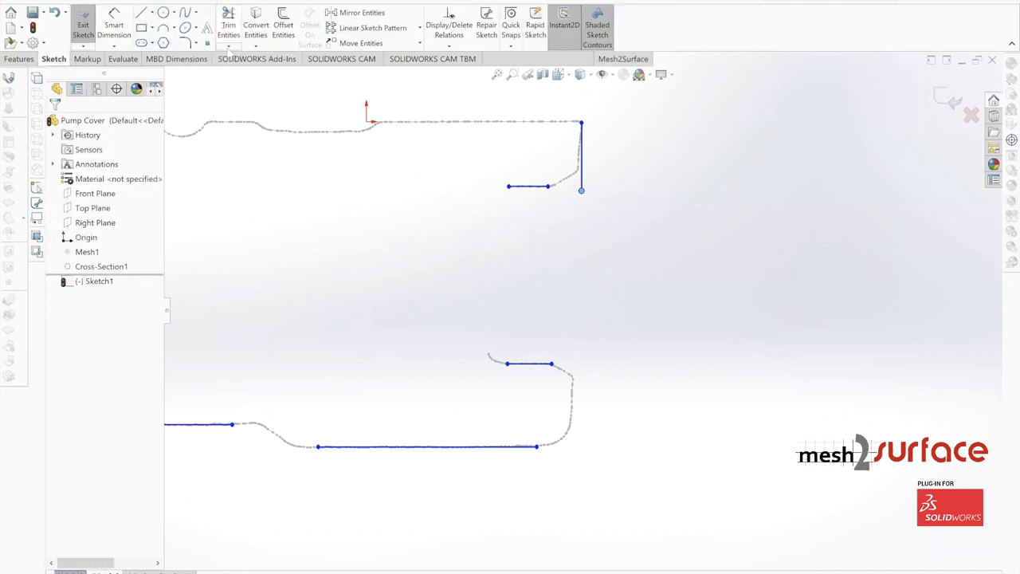
click(229, 47)
click(241, 60)
click(62, 261)
click(462, 447)
click(582, 167)
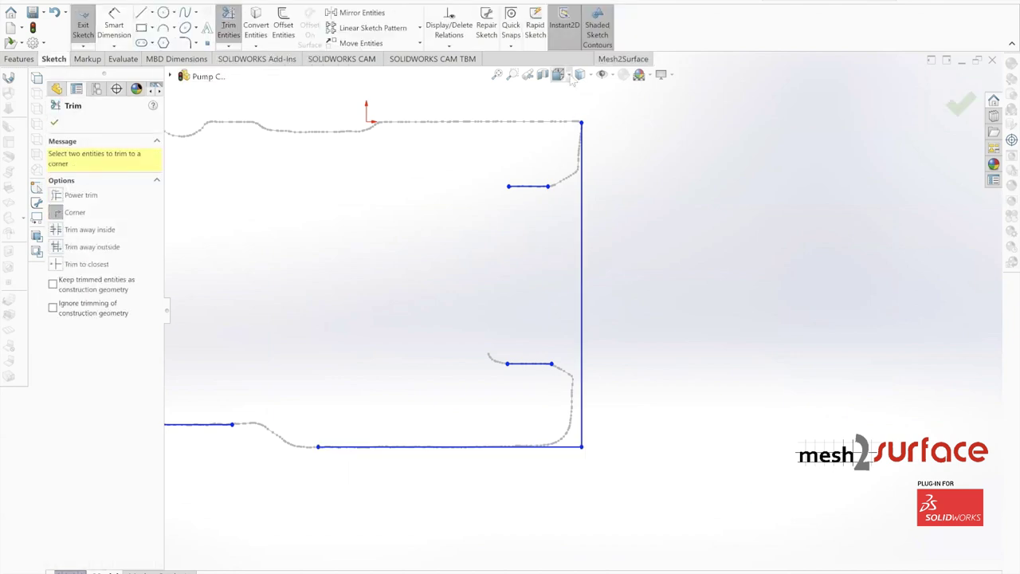
- Sketch a vertical line inside the body, beyond the inner ends of the two short bore lines
scroll(586, 130, down, 4)
scroll(592, 278, up, 8)
scroll(581, 395, down, 5)
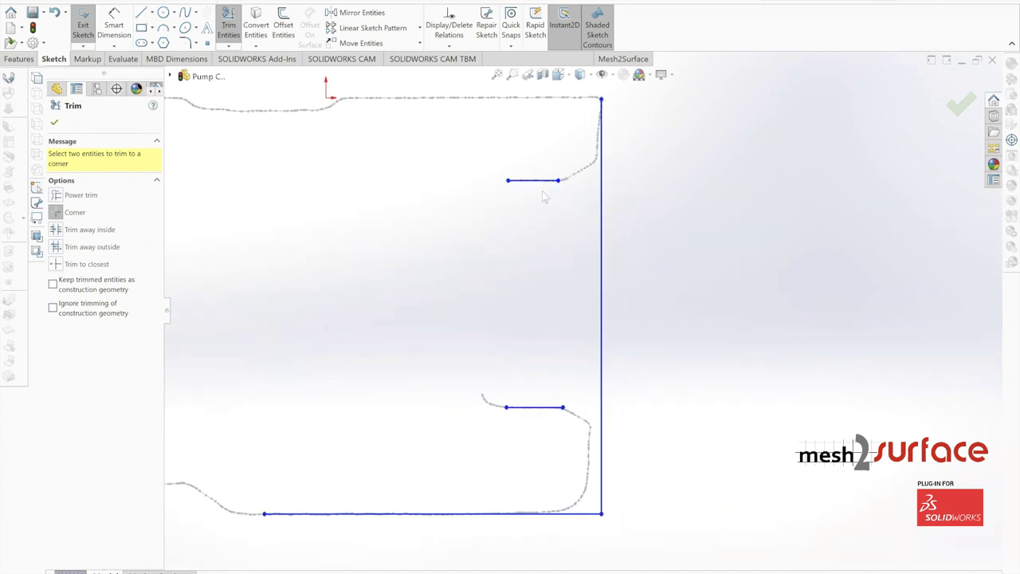
click(141, 12)
click(385, 152)
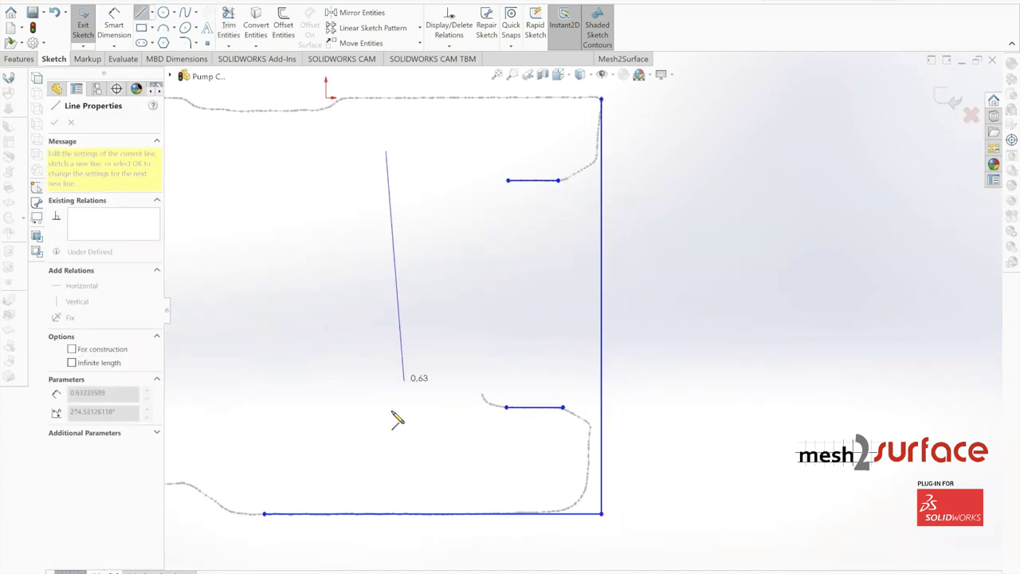
click(386, 417)
key(Escape)
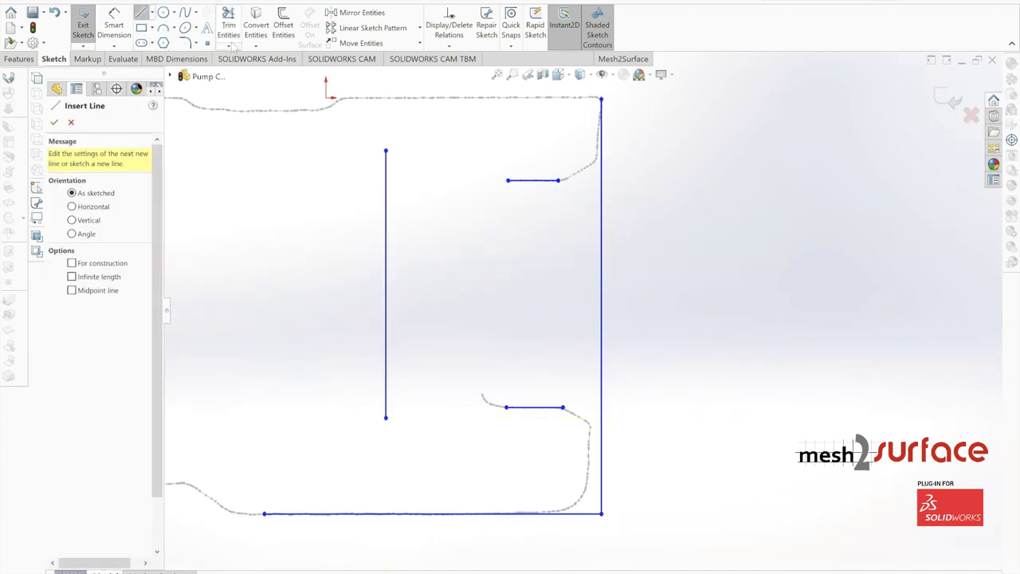
- Corner-trim the new vertical line with the upper and lower bore lines to close the bore's inner end
click(230, 46)
click(244, 59)
click(387, 257)
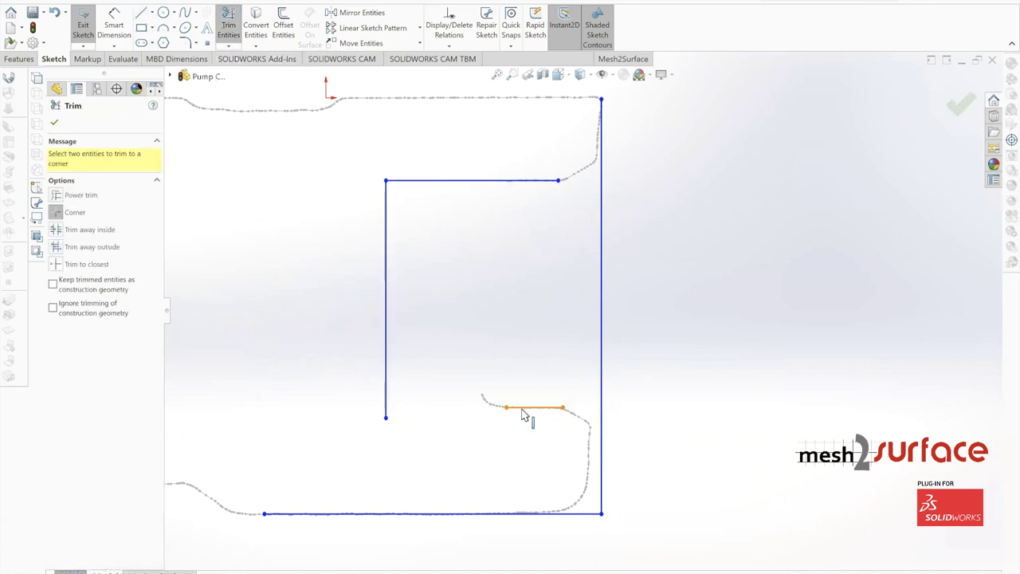
click(526, 407)
click(386, 358)
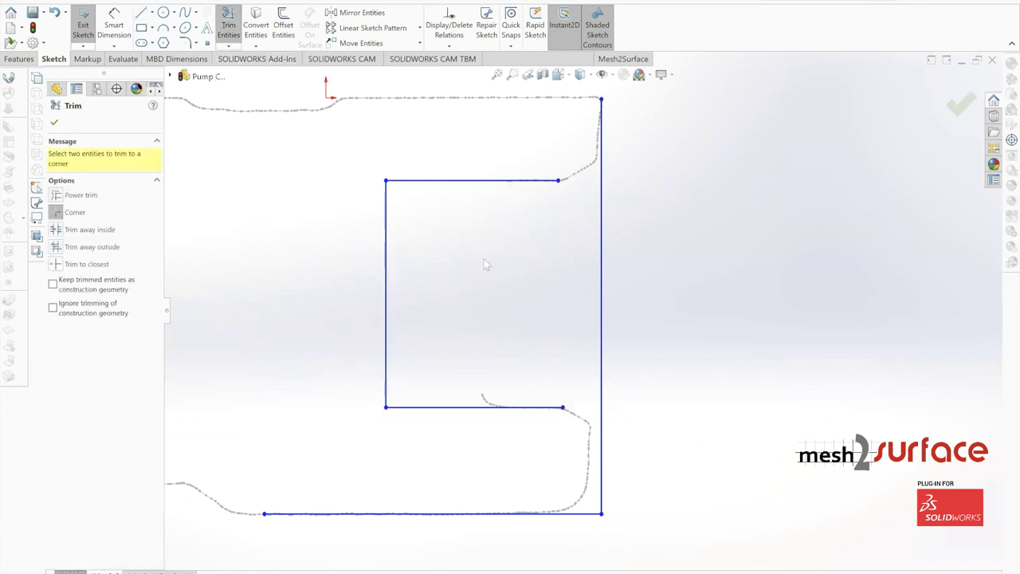
- Extend the upper and lower bore lines outward to the vertical end-face line
click(231, 47)
click(248, 72)
click(534, 180)
click(536, 407)
- Move the bore's vertical inner end line further into the body to deepen the bore profile
scroll(364, 259, up, 3)
ctrl+middle_drag(364, 260, 382, 243)
scroll(558, 350, up, 2)
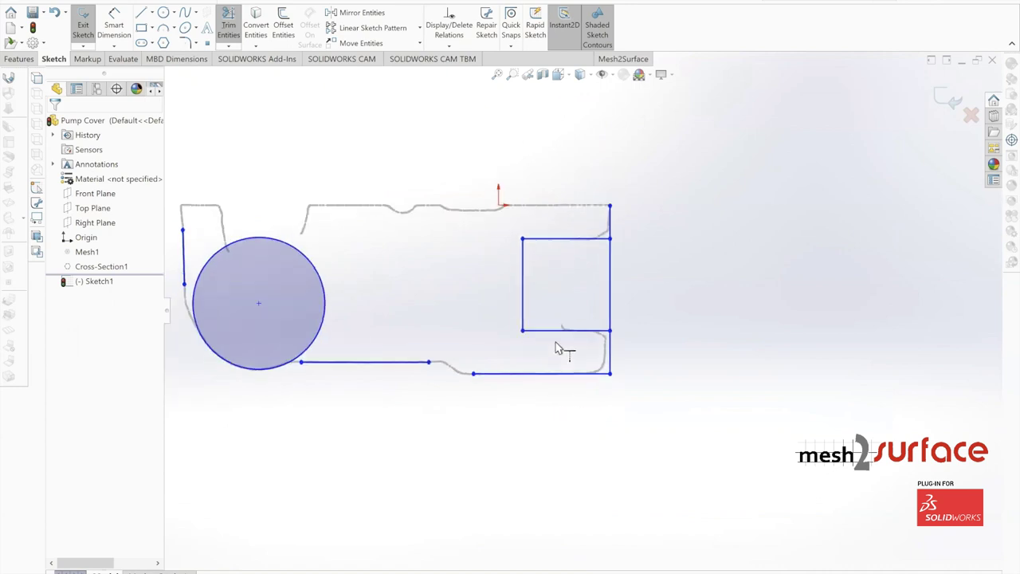
scroll(558, 348, down, 3)
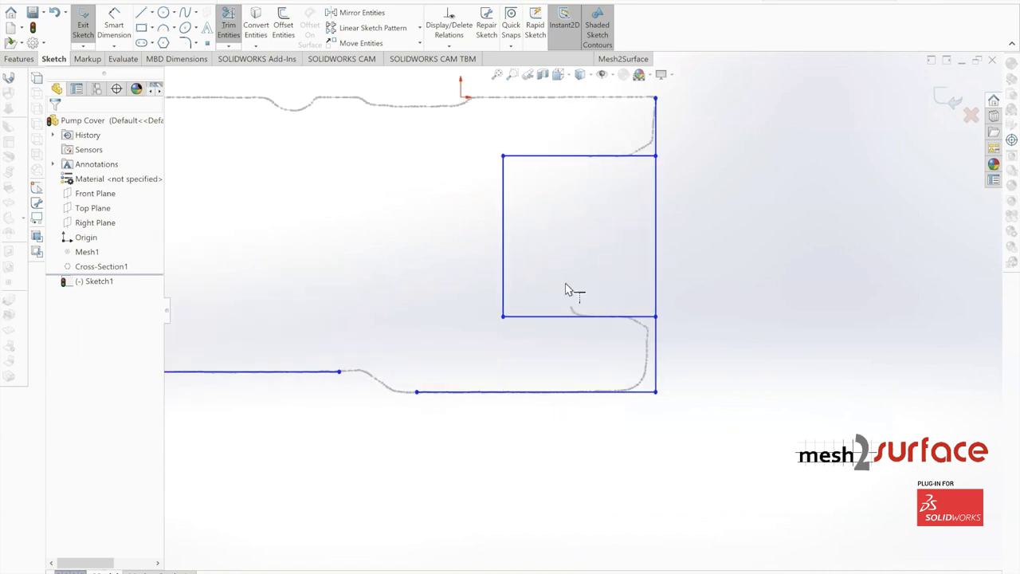
scroll(565, 290, up, 2)
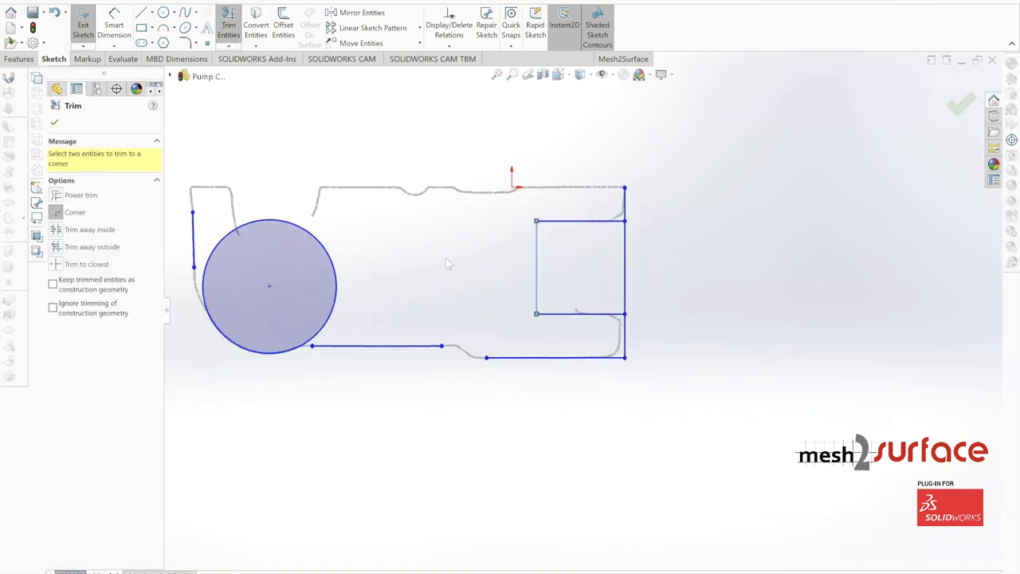
ctrl+middle_drag(544, 222, 566, 267)
scroll(568, 259, down, 1)
key(Escape)
mouse_move(556, 331)
mouse_down()
mouse_move(338, 323)
mouse_move(465, 328)
mouse_up()
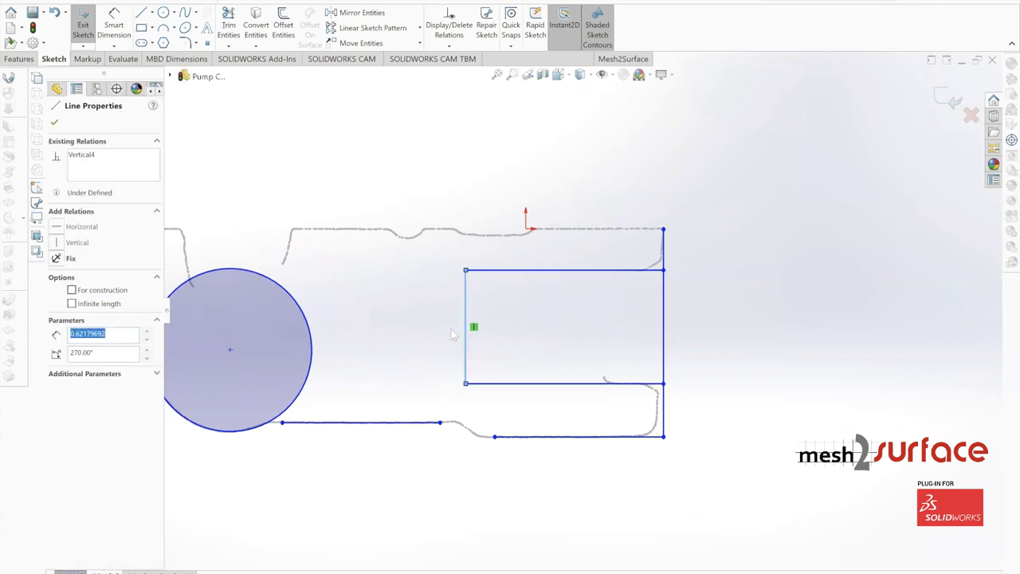
- Sketch a short vertical line across the step between the two lower outer lines
ctrl+middle_drag(451, 329, 495, 281)
scroll(514, 292, down, 1)
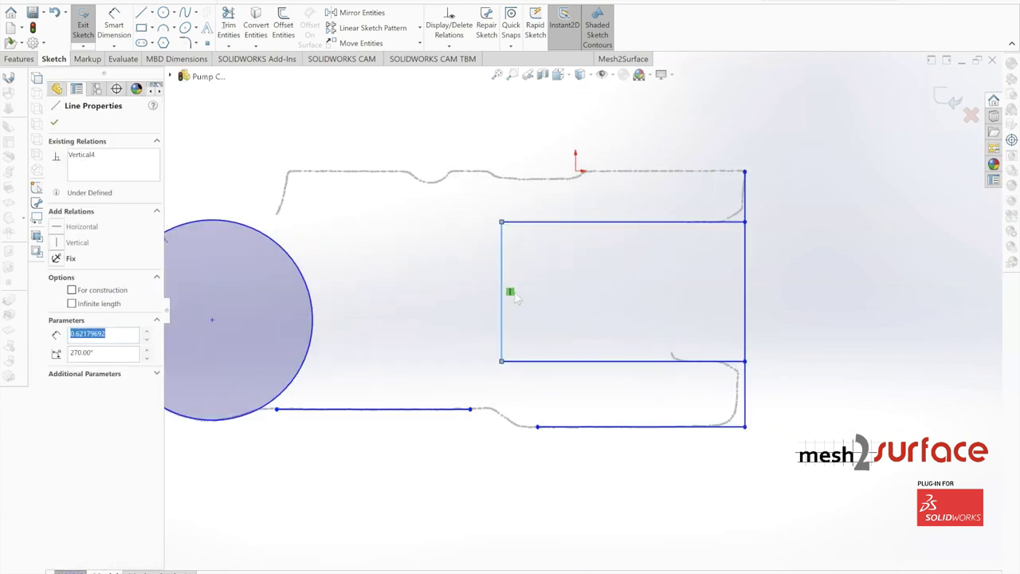
scroll(407, 333, up, 1)
scroll(644, 393, down, 7)
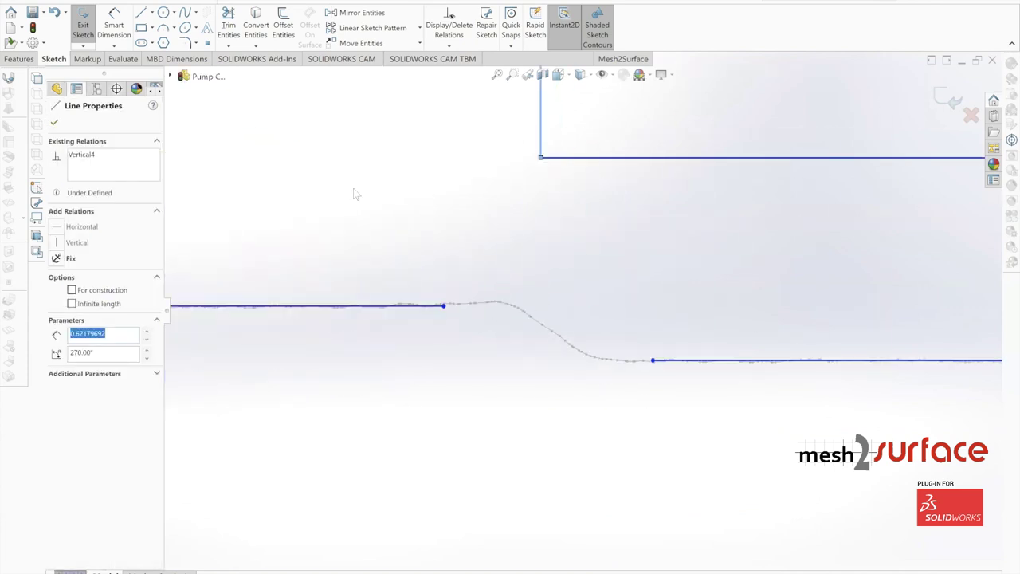
click(143, 14)
drag(549, 300, 549, 387)
- Corner-trim the short vertical line with both lower outer lines to form a square step
scroll(528, 328, up, 6)
scroll(558, 353, down, 2)
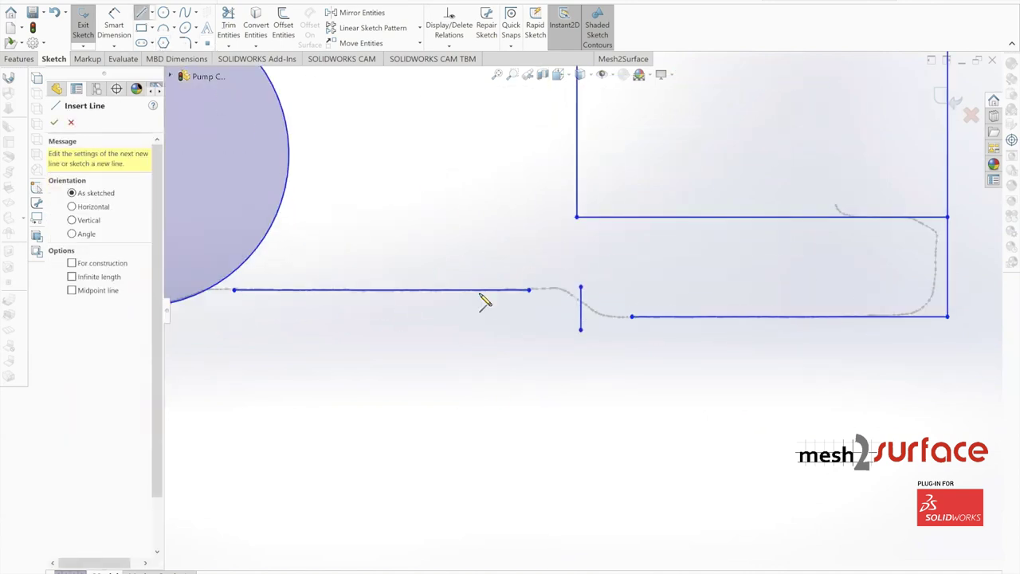
click(228, 28)
click(495, 290)
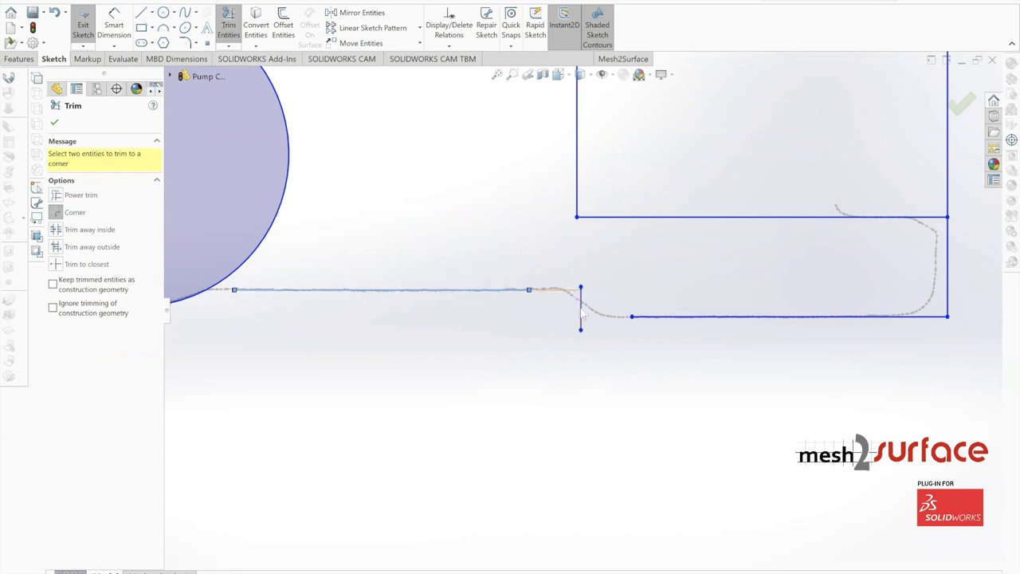
click(582, 312)
click(582, 312)
click(641, 316)
scroll(466, 294, up, 3)
scroll(239, 263, down, 4)
scroll(581, 306, up, 5)
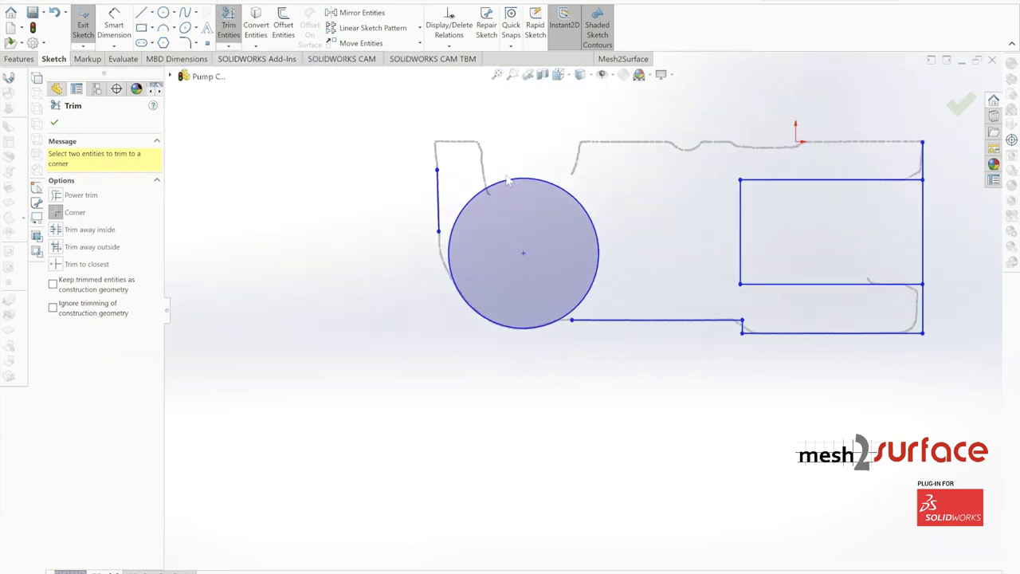
- Fit a horizontal line to the scan's short top-left edge and corner-trim it with the left side line
scroll(480, 228, down, 2)
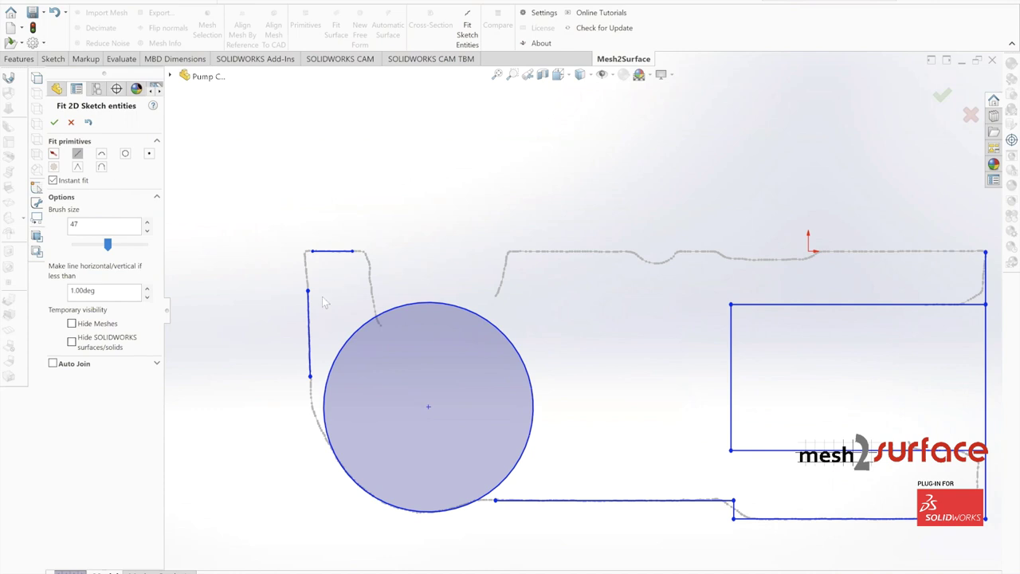
click(54, 122)
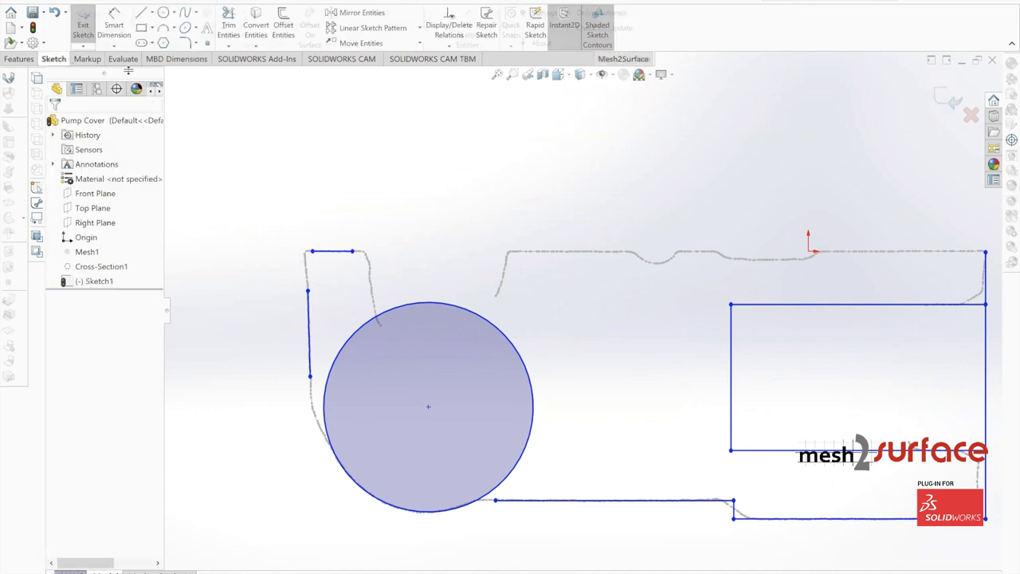
click(229, 24)
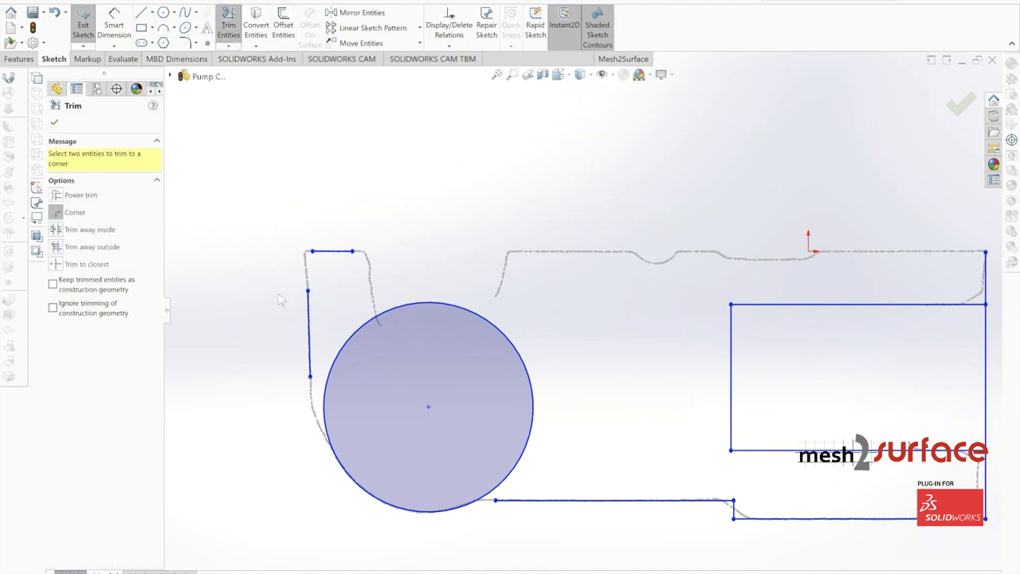
click(55, 122)
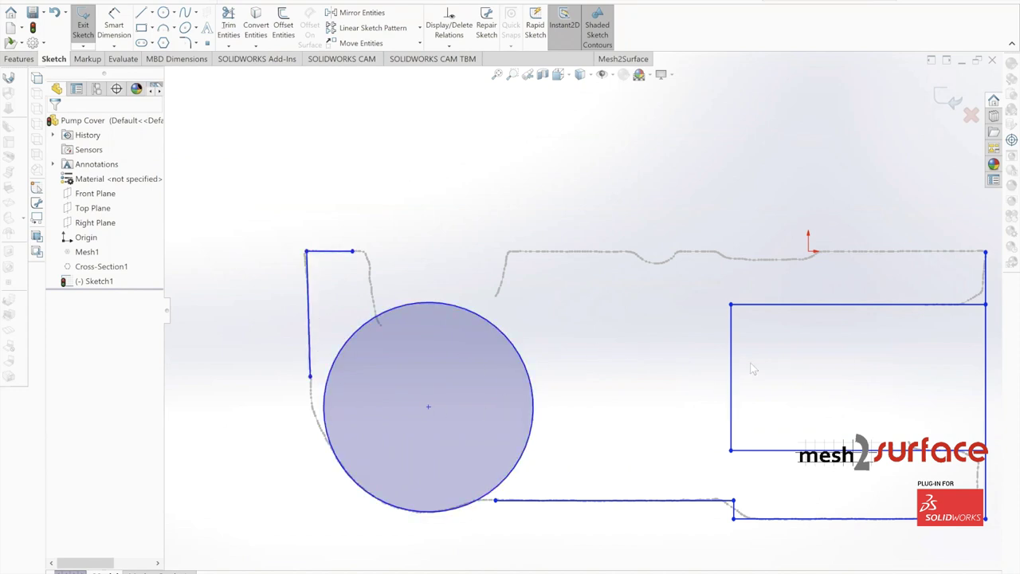
- Extend the lower outer line to meet the circle
click(230, 39)
click(512, 487)
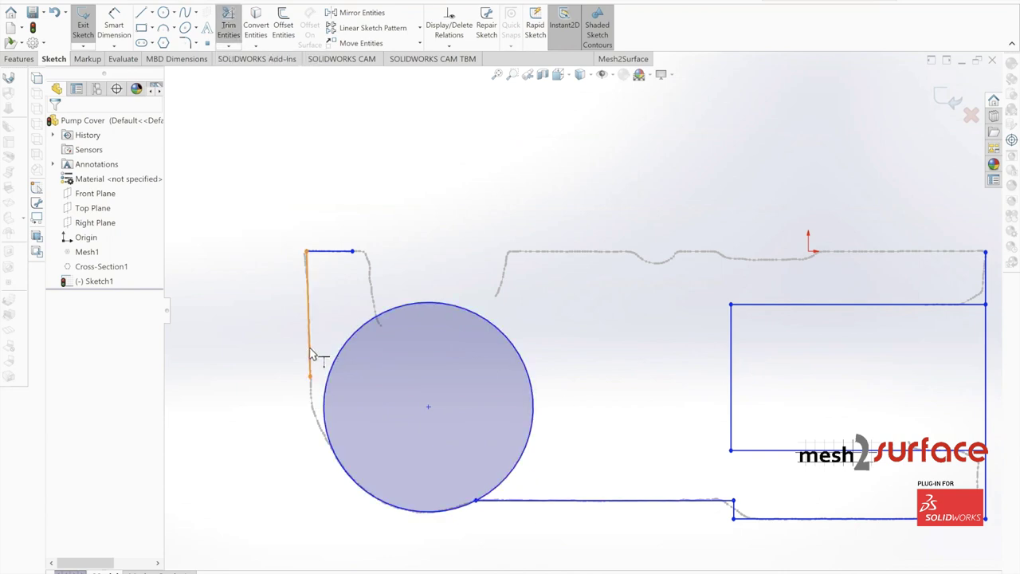
scroll(331, 458, down, 2)
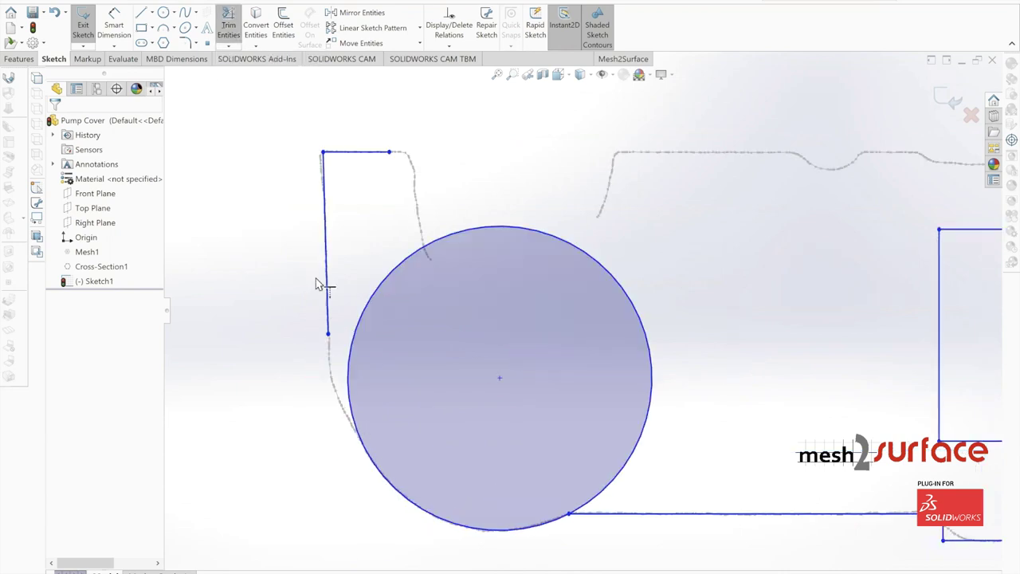
- Sketch an oblique line from the circle's lower-left edge along the scanned section, up past the left side line
click(153, 14)
click(157, 29)
click(382, 473)
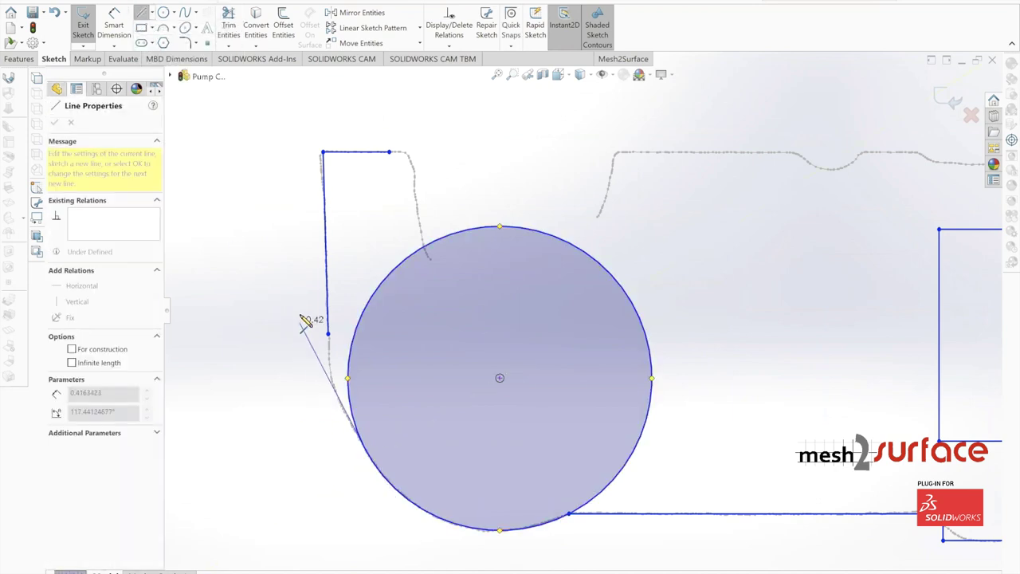
click(289, 307)
key(Escape)
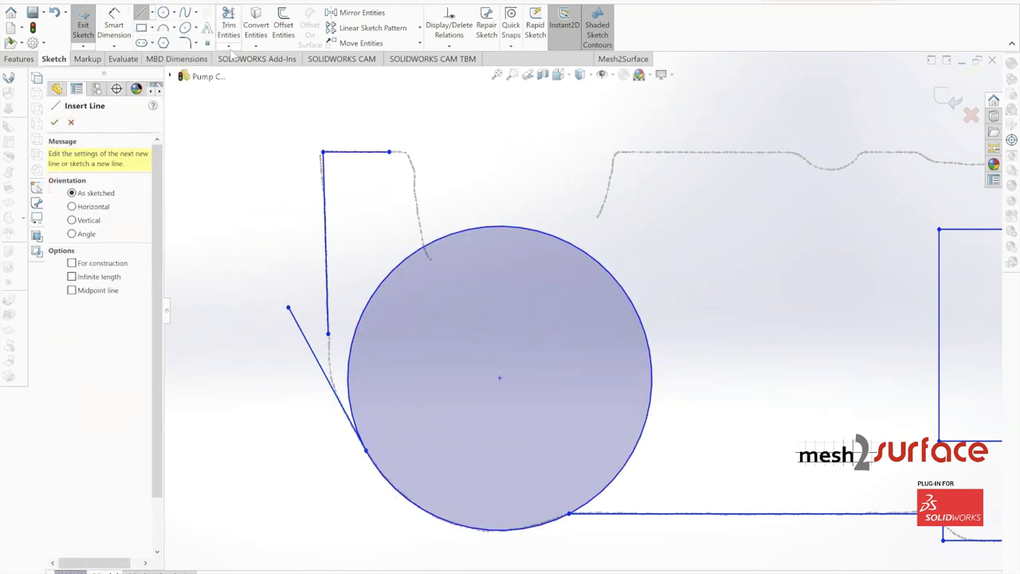
- Corner-trim the left side line with the oblique line so they meet at a single vertex
click(229, 47)
click(246, 60)
click(326, 252)
click(344, 405)
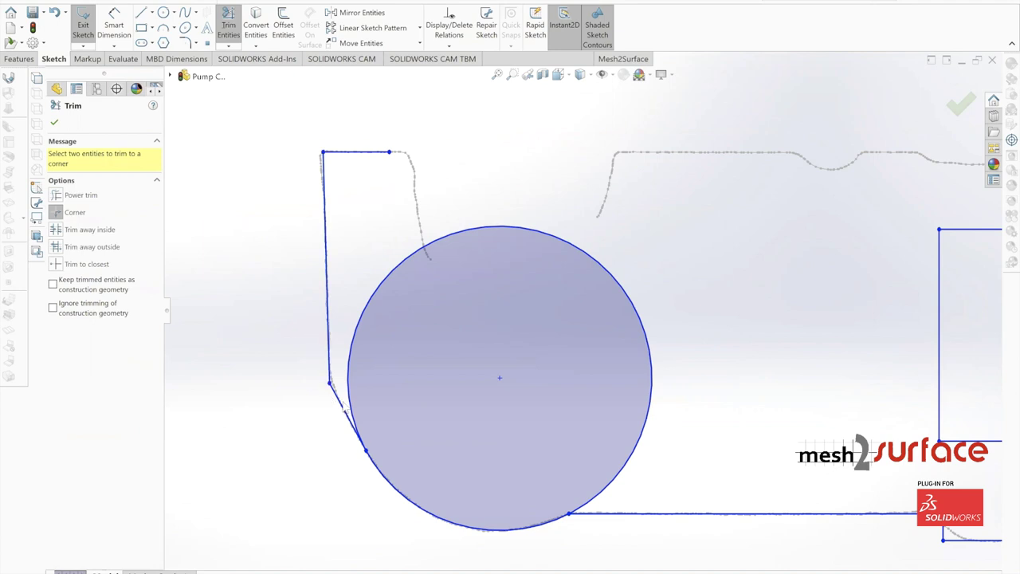
scroll(708, 395, up, 6)
scroll(710, 301, down, 3)
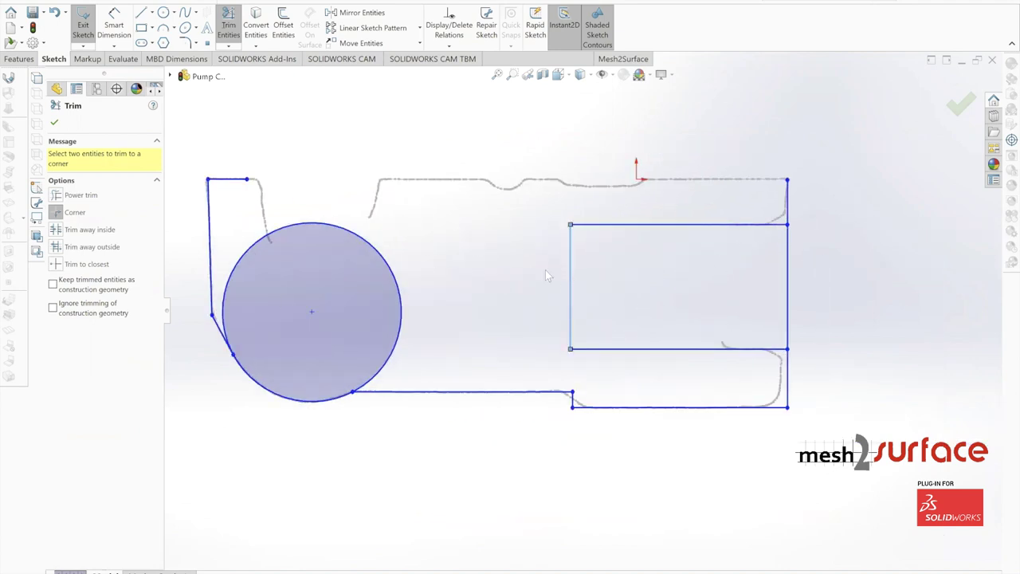
scroll(633, 355, up, 3)
scroll(608, 327, down, 3)
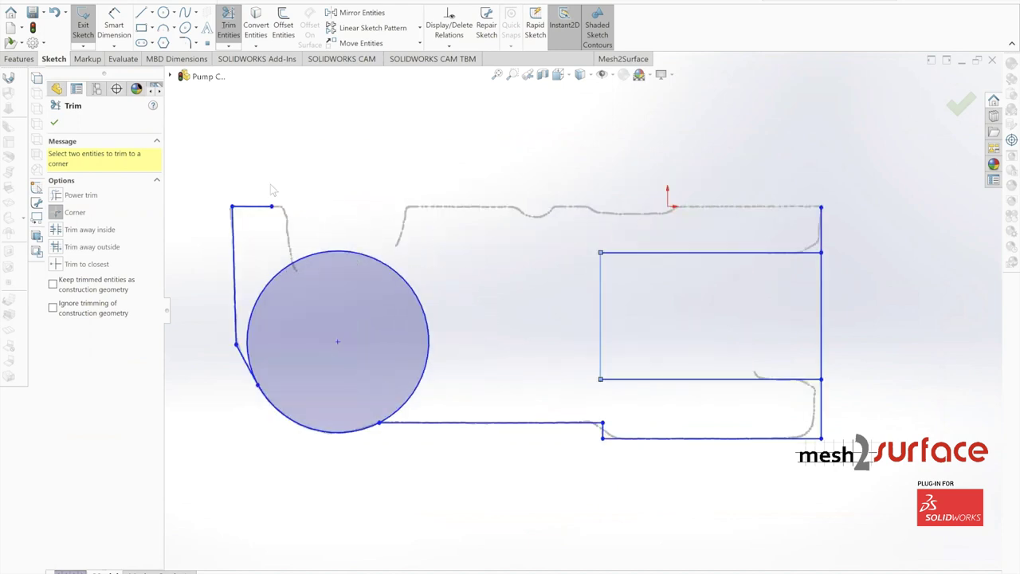
click(55, 122)
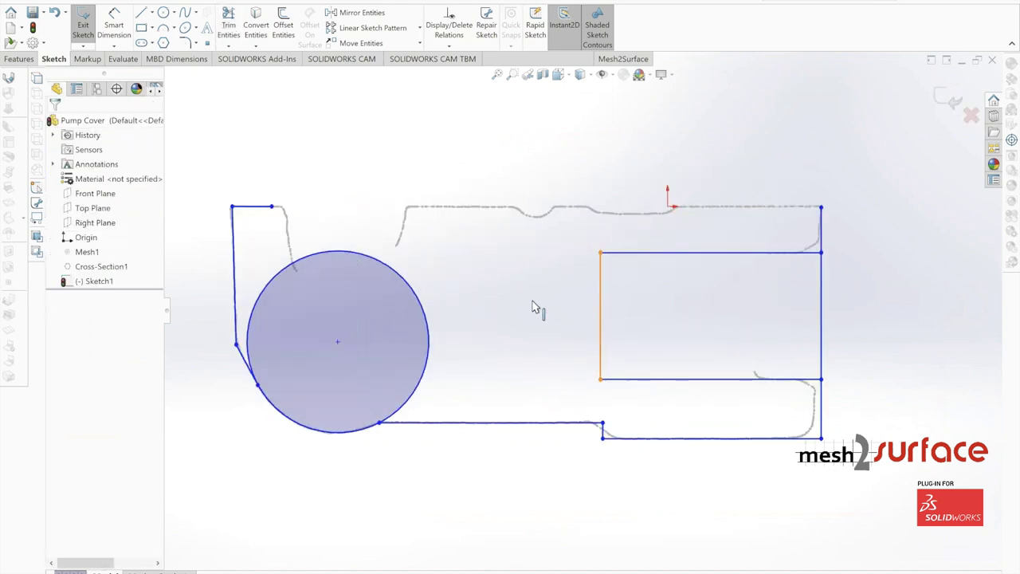
- Move the bore's vertical inner end line further inward until it lies inside the circle
mouse_move(600, 307)
mouse_down()
mouse_move(323, 288)
mouse_move(285, 274)
mouse_move(337, 274)
mouse_move(374, 288)
mouse_move(375, 277)
mouse_up()
scroll(515, 368, up, 3)
scroll(503, 377, down, 3)
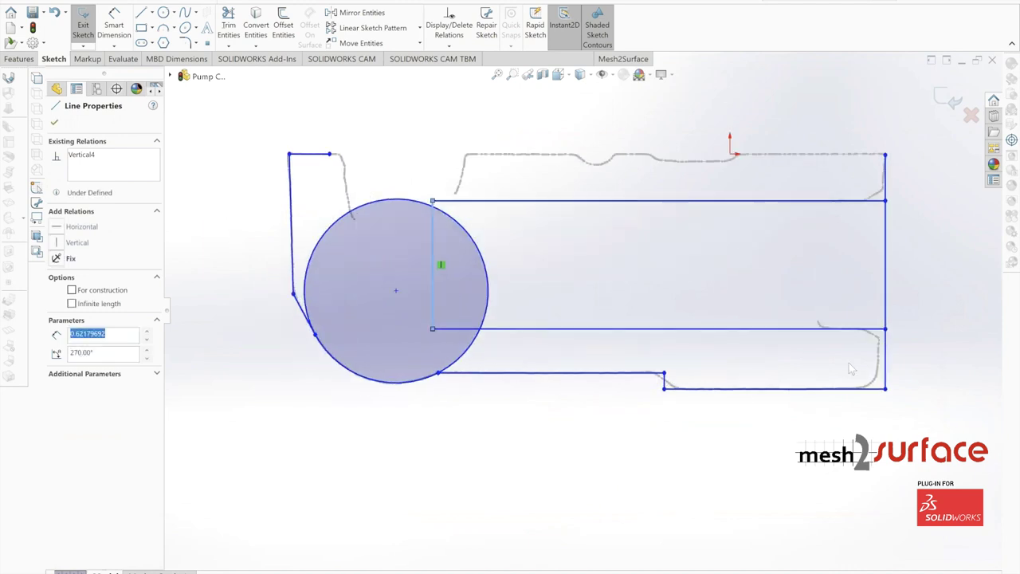
- Sketch a horizontal construction line from the midpoint of the bore's inner end line to beyond the end face
scroll(849, 363, down, 1)
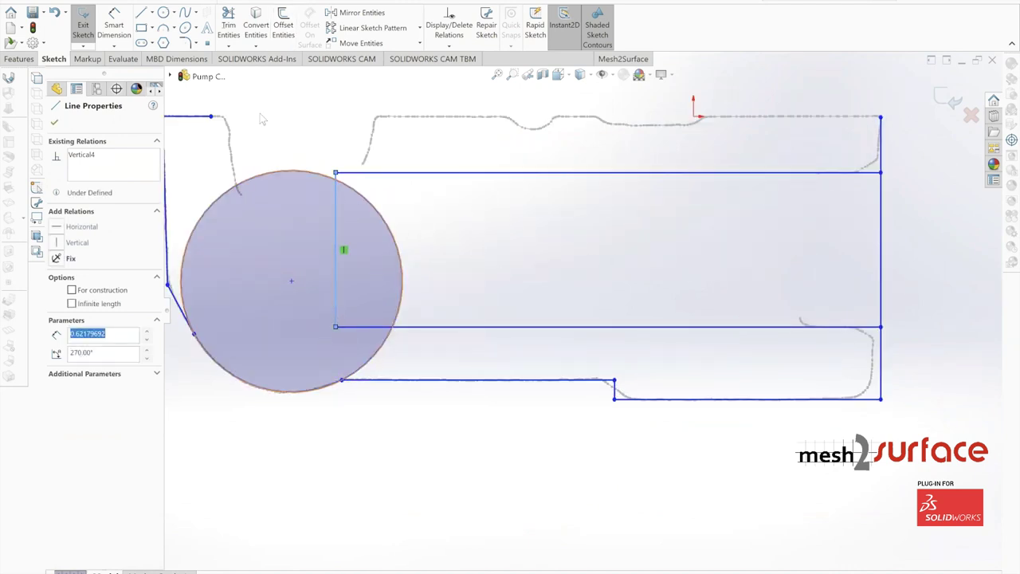
click(152, 15)
click(166, 42)
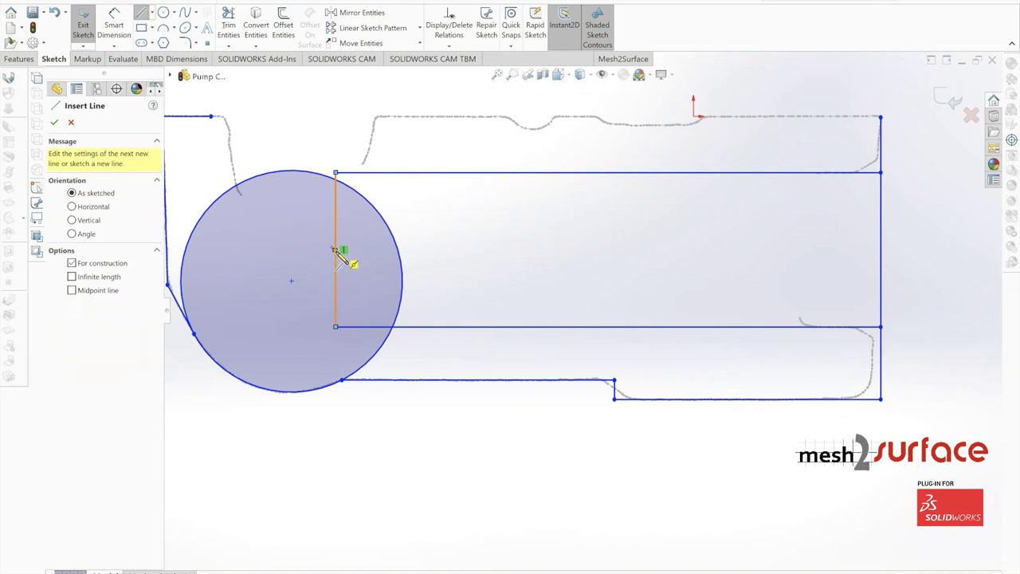
click(334, 251)
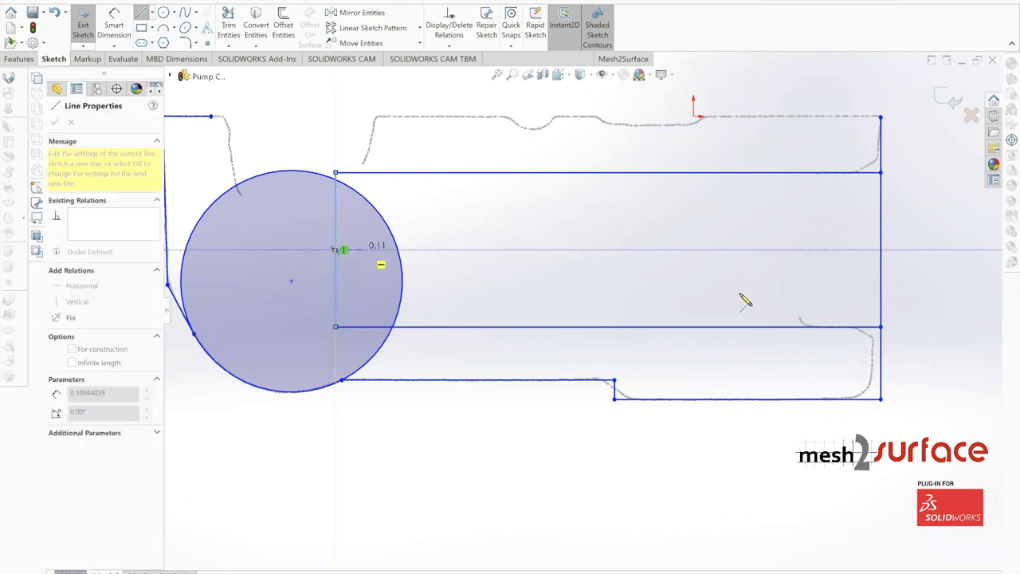
click(966, 250)
key(Escape)
- Corner-trim the horizontal centreline with the left side line, keeping the side line's lower part
scroll(434, 306, up, 2)
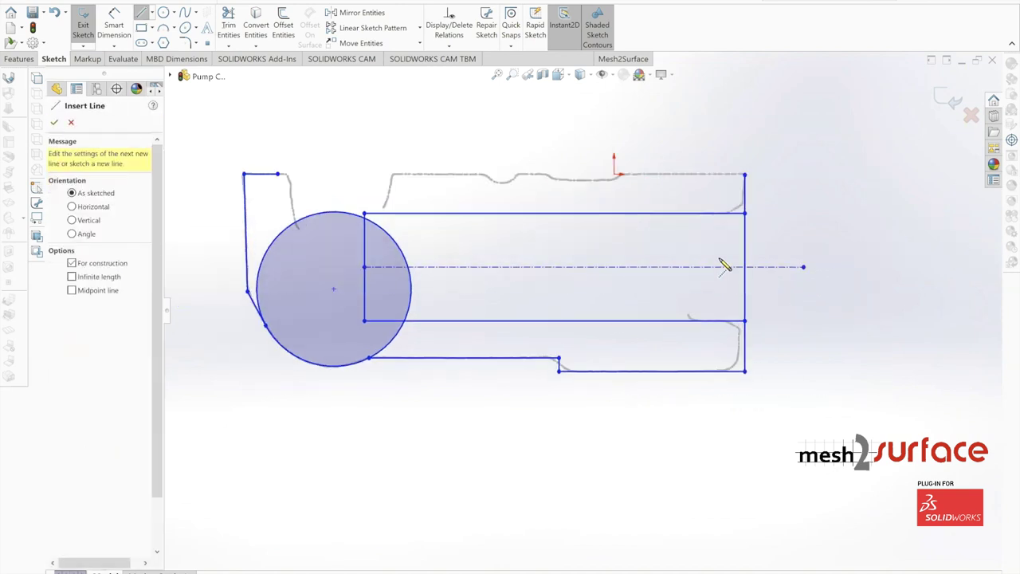
scroll(368, 303, down, 2)
scroll(403, 278, up, 2)
scroll(412, 277, down, 2)
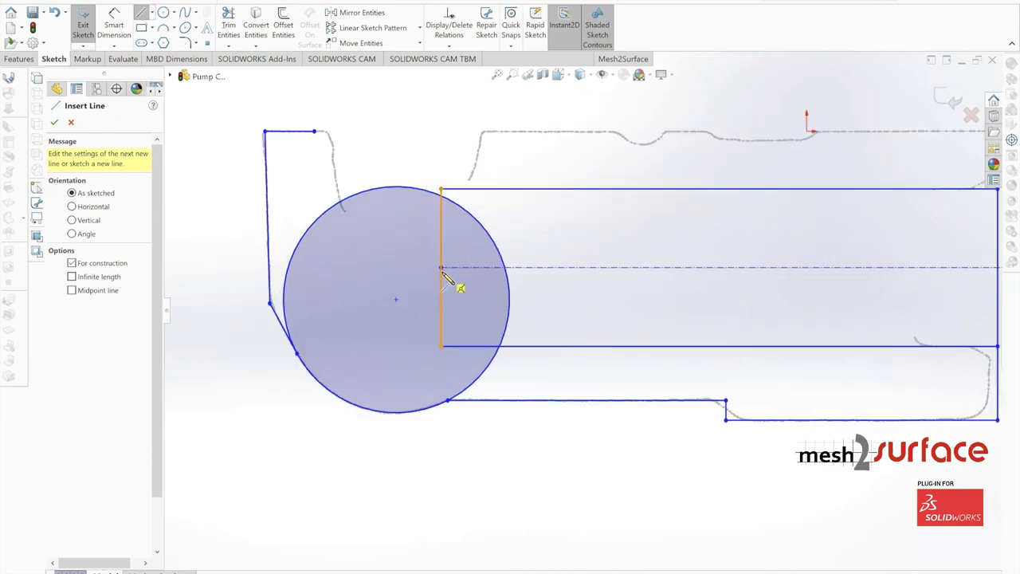
click(230, 47)
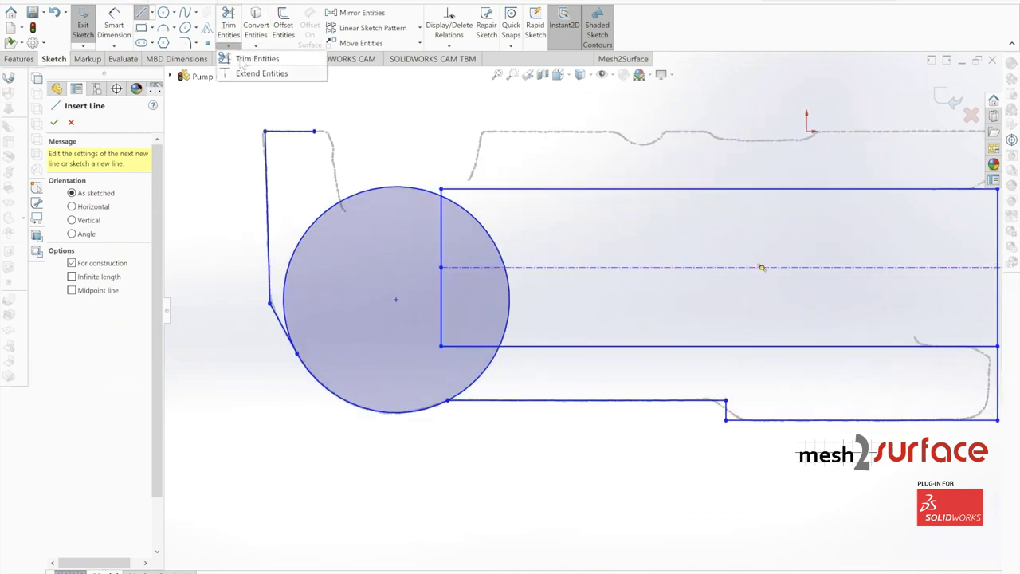
click(259, 61)
click(270, 279)
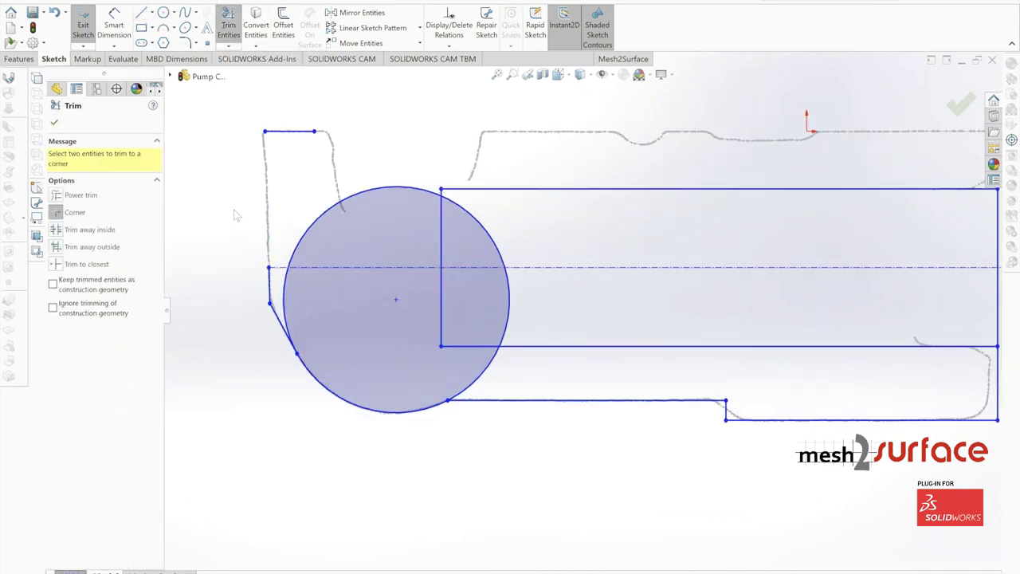
scroll(238, 215, up, 2)
scroll(943, 386, down, 2)
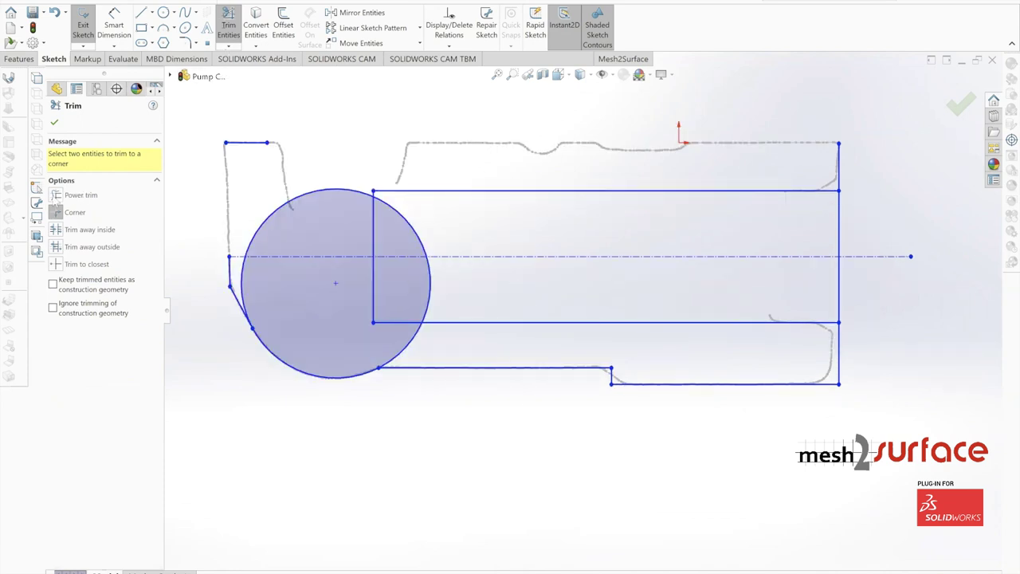
- Power-trim the profile geometry above the centreline and the end-face segment across the bore opening
click(78, 195)
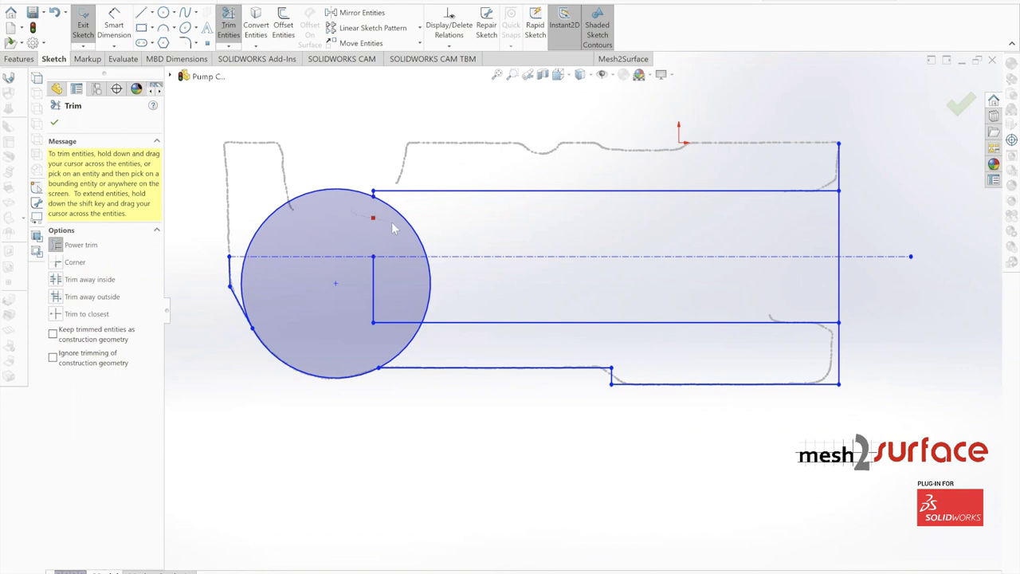
mouse_move(391, 223)
mouse_down()
mouse_move(388, 168)
mouse_move(341, 212)
mouse_up()
scroll(369, 196, down, 6)
drag(455, 243, 509, 267)
scroll(509, 267, up, 5)
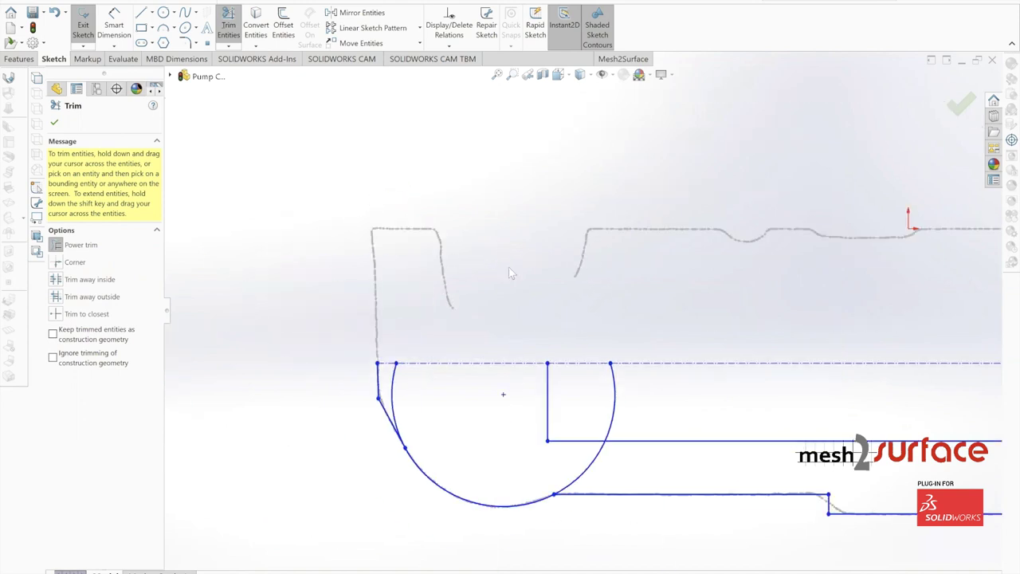
scroll(509, 267, up, 3)
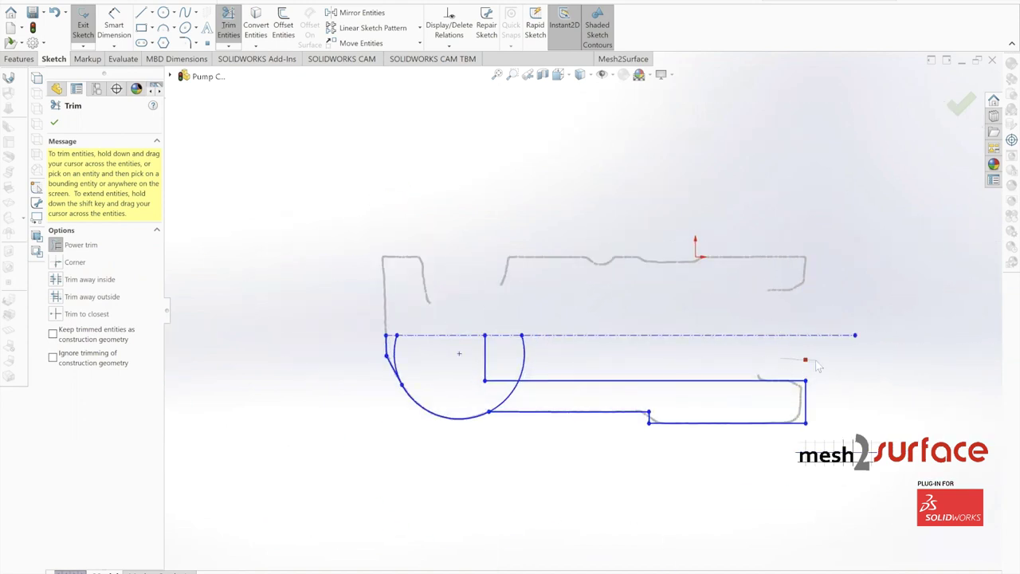
scroll(562, 299, up, 3)
- Power-trim the bore lines inside the circle and the surplus circle arcs, leaving only the lower outer arc
scroll(537, 328, down, 7)
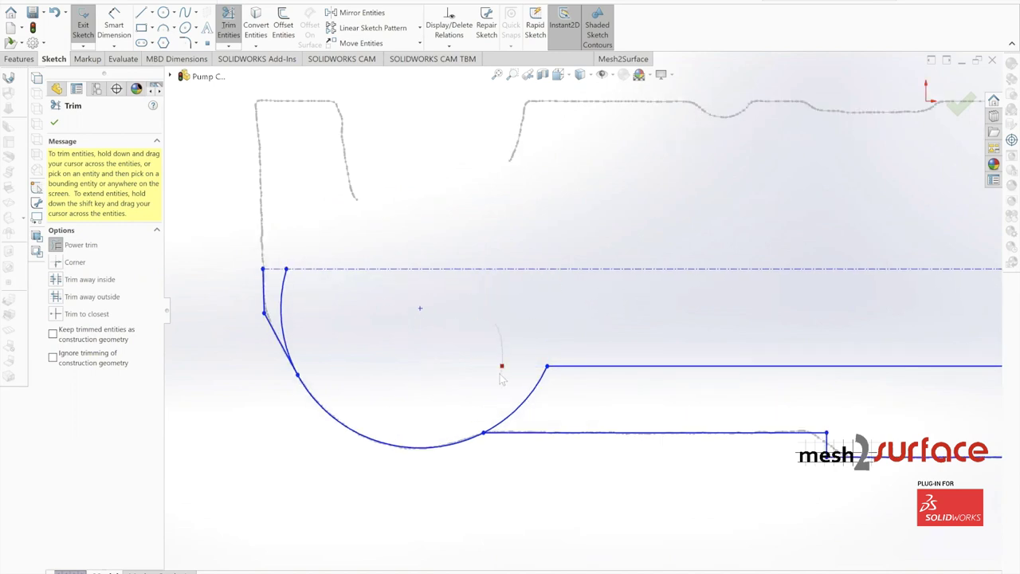
scroll(508, 367, up, 3)
scroll(542, 352, down, 4)
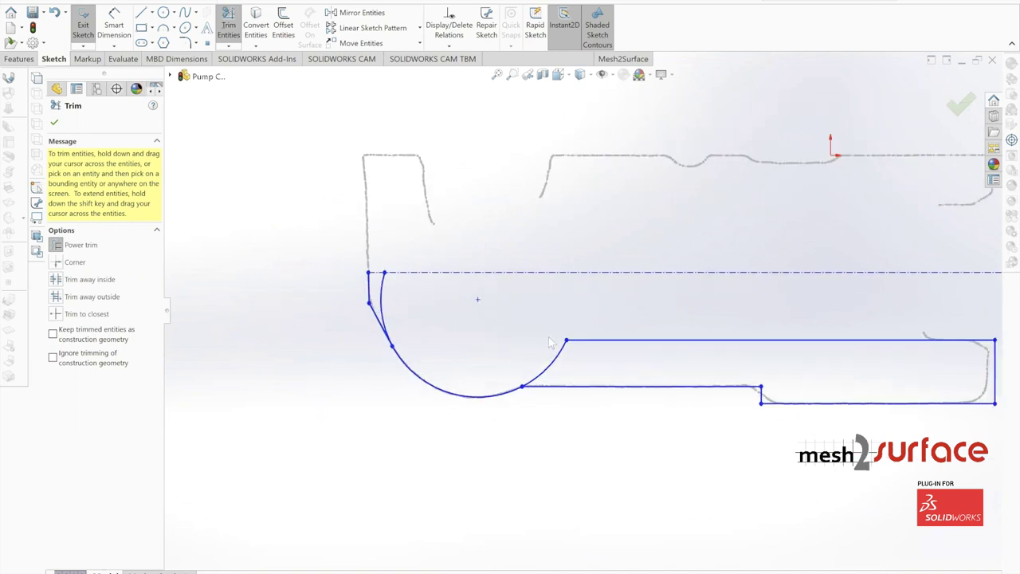
drag(378, 292, 388, 276)
scroll(539, 325, up, 5)
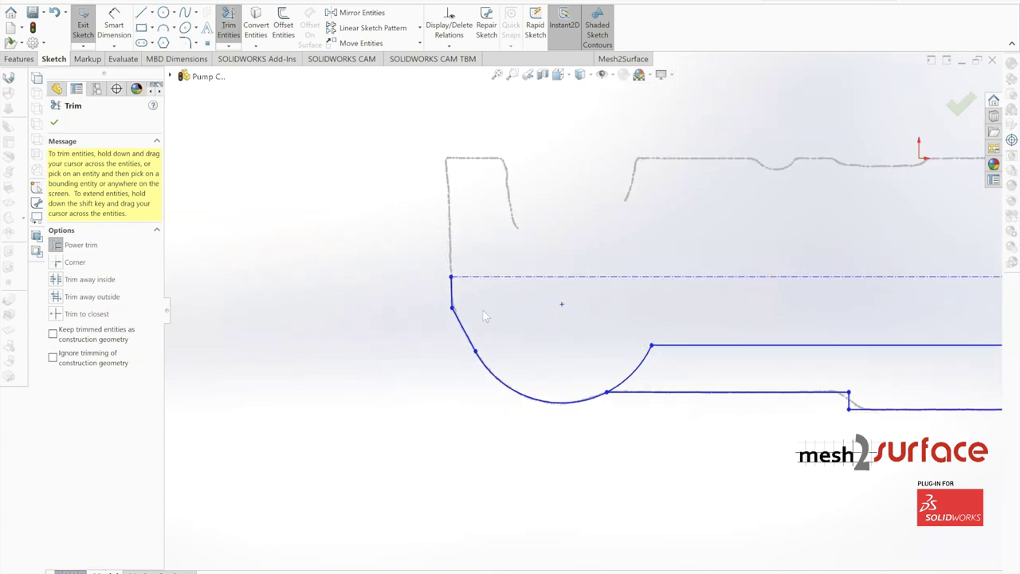
- Offset the left side line, oblique line and arc inward by 0.10 in, with chain selection off
scroll(590, 314, down, 2)
scroll(590, 317, down, 1)
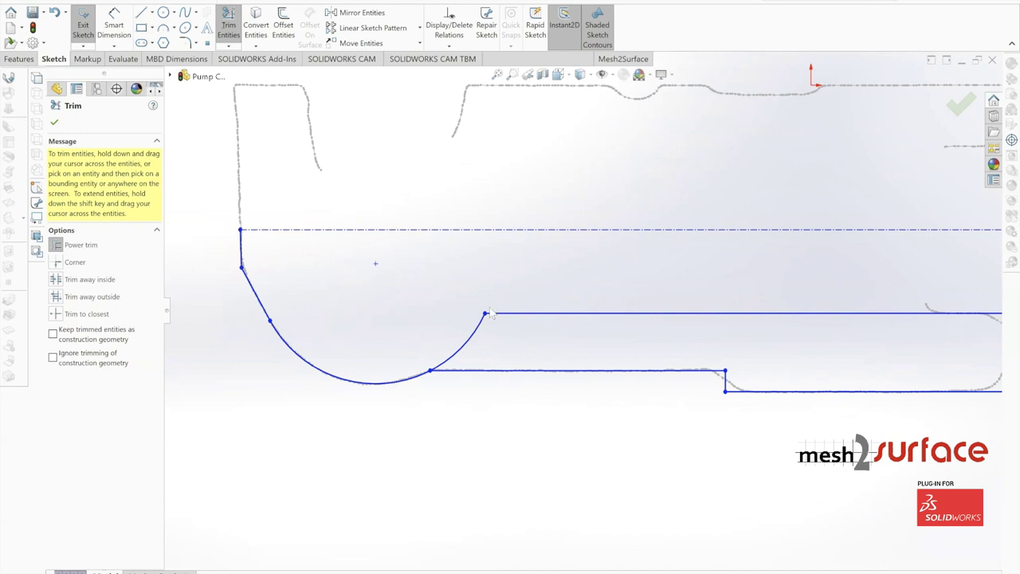
scroll(580, 313, up, 3)
scroll(522, 329, down, 3)
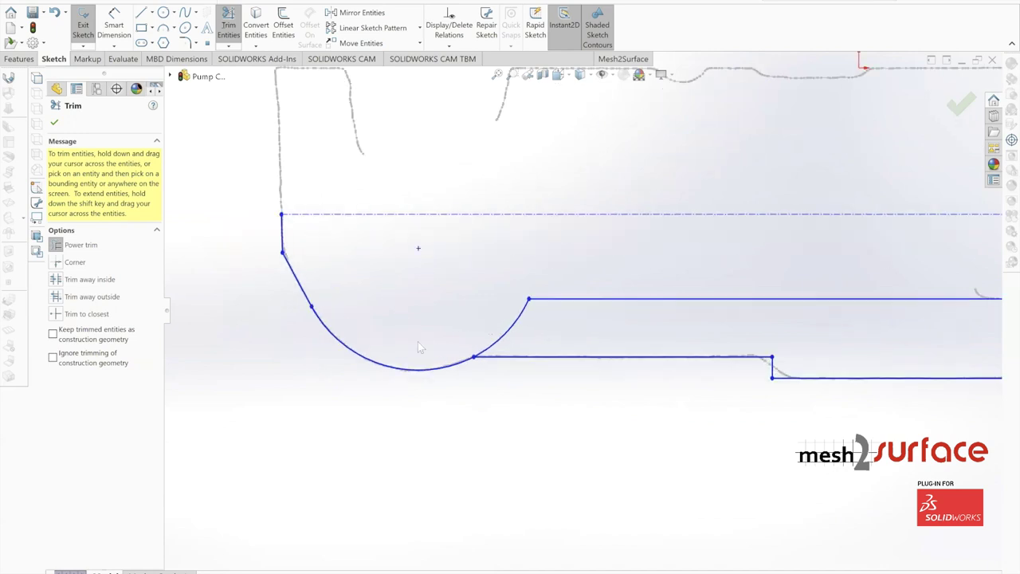
click(284, 29)
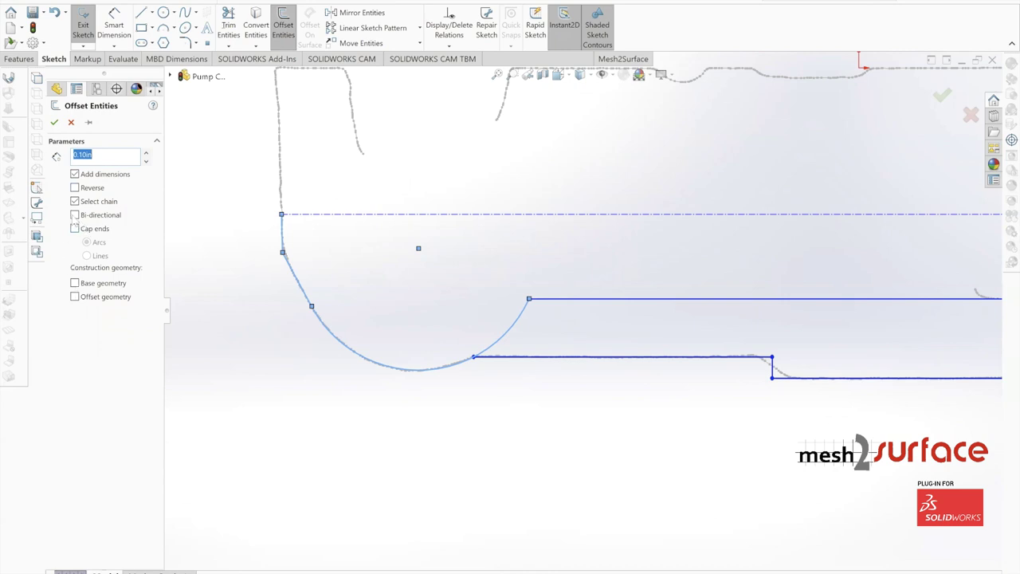
click(74, 201)
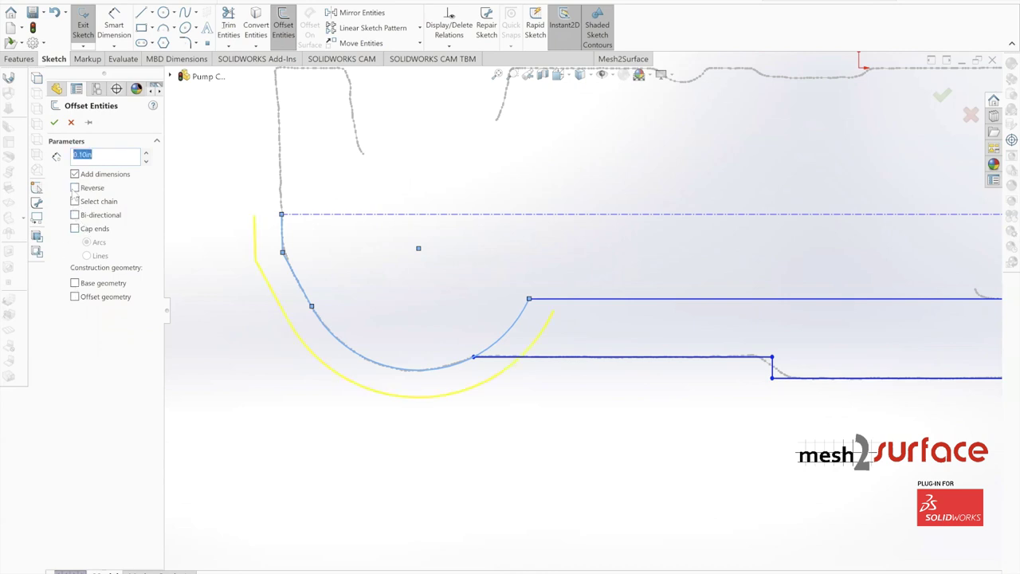
click(55, 122)
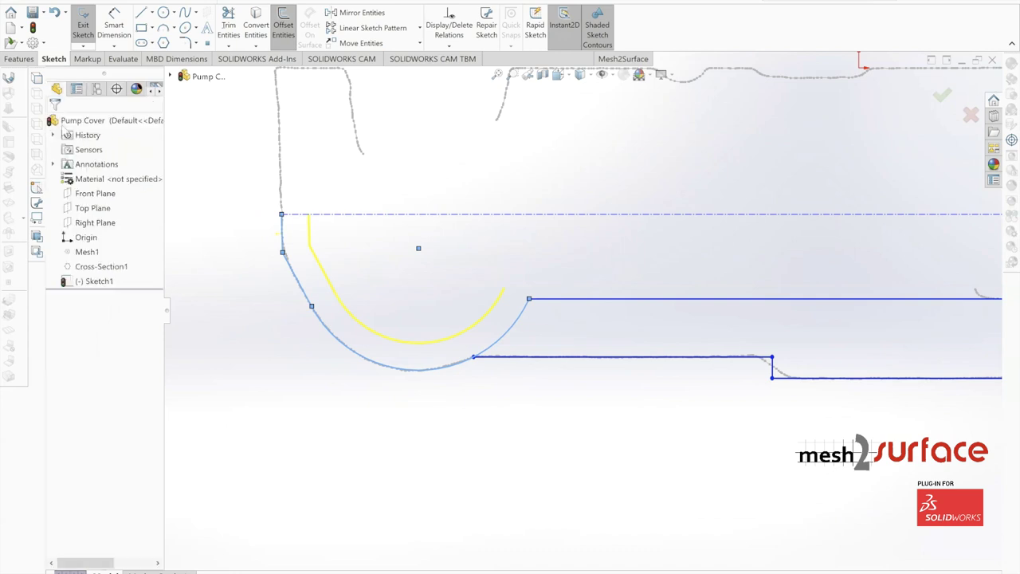
- Power-trim the overshooting upper end of the offset side line back to the centreline
scroll(518, 328, down, 1)
scroll(442, 289, up, 1)
scroll(317, 208, down, 12)
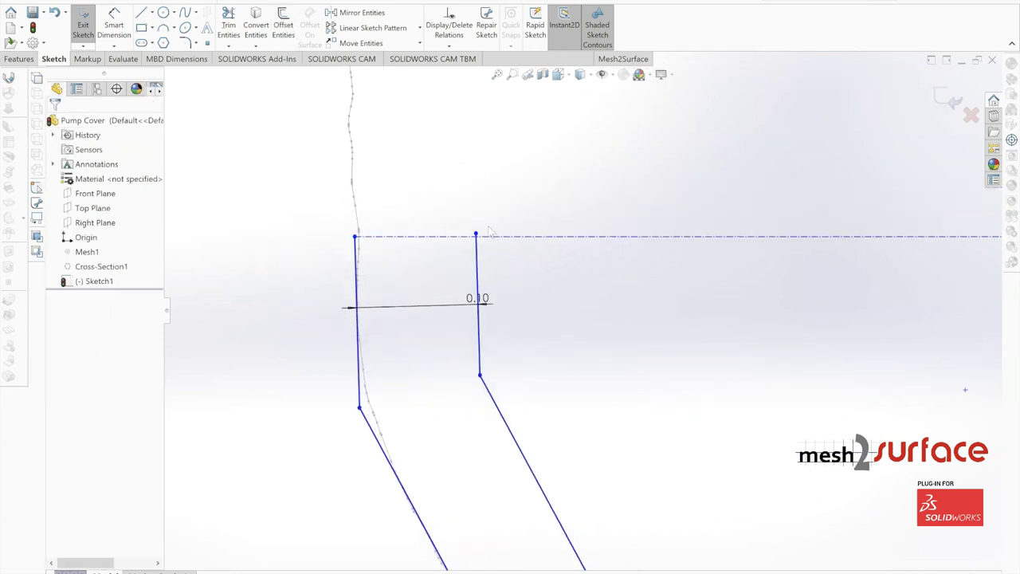
click(232, 47)
click(245, 60)
scroll(498, 227, down, 3)
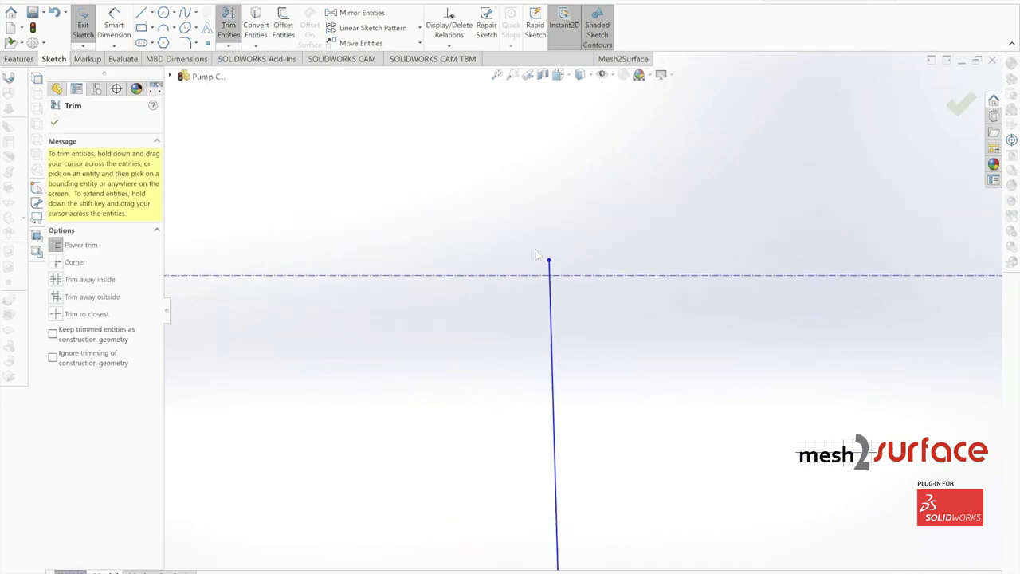
drag(544, 273, 559, 275)
scroll(557, 275, up, 7)
scroll(558, 276, up, 6)
scroll(770, 415, up, 4)
scroll(745, 404, down, 6)
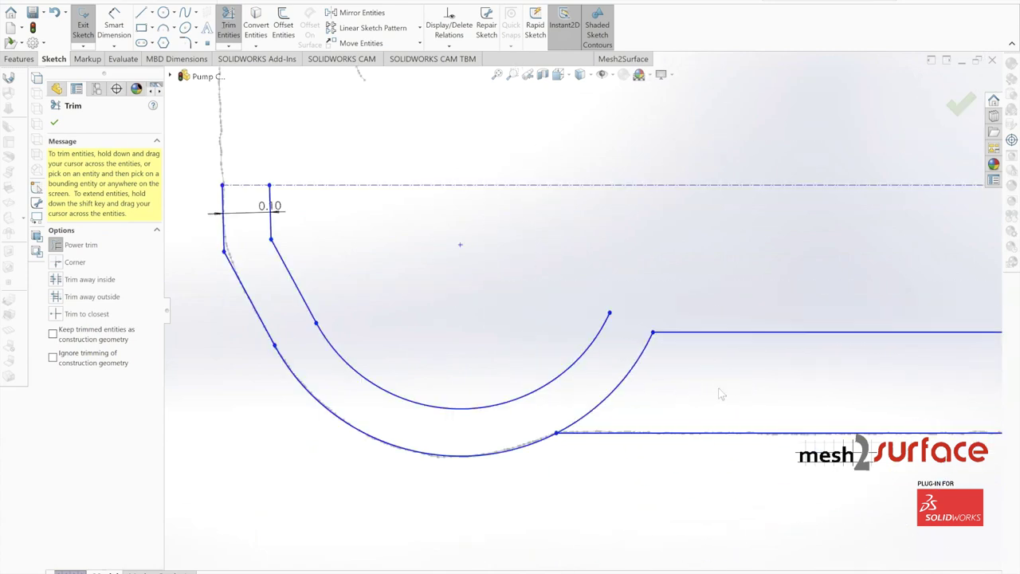
- Power-trim the outer arc beyond the lower outer line, and corner-trim the bore line to the offset inner arc
drag(651, 392, 534, 389)
scroll(583, 309, up, 4)
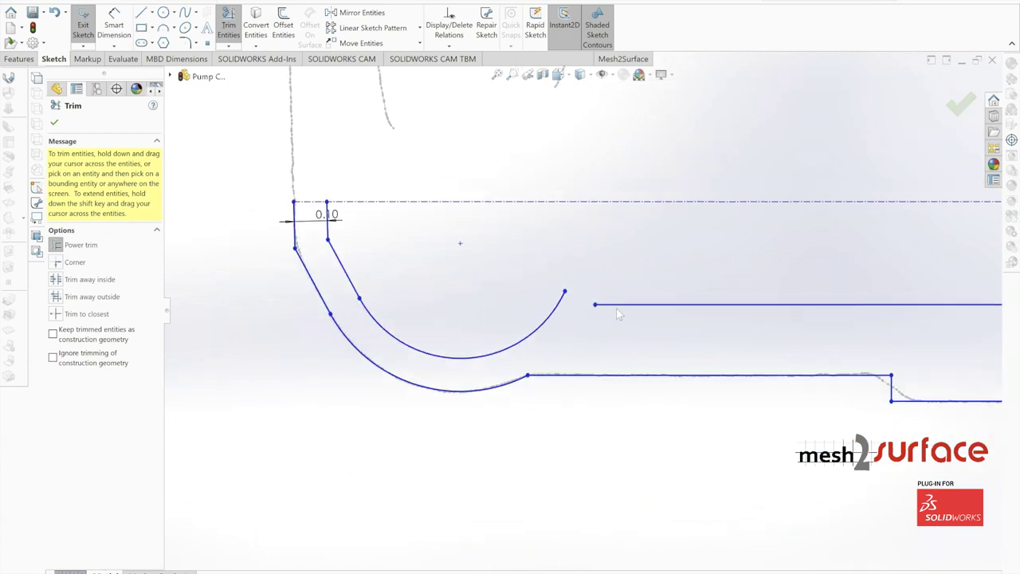
scroll(616, 309, down, 1)
click(76, 266)
click(617, 309)
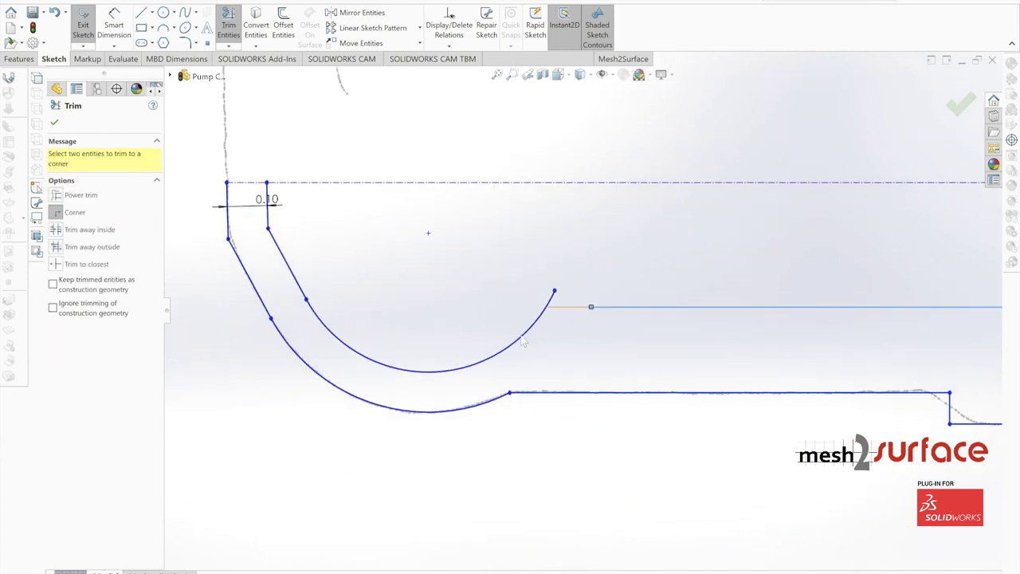
click(528, 335)
scroll(586, 353, up, 6)
scroll(853, 352, down, 2)
scroll(386, 275, down, 8)
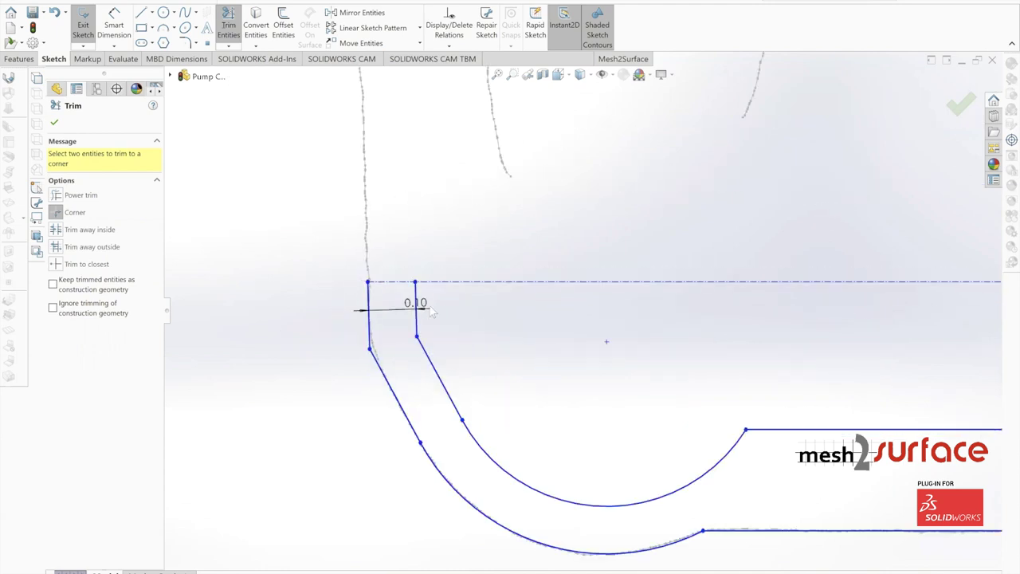
scroll(458, 317, up, 11)
scroll(769, 359, down, 3)
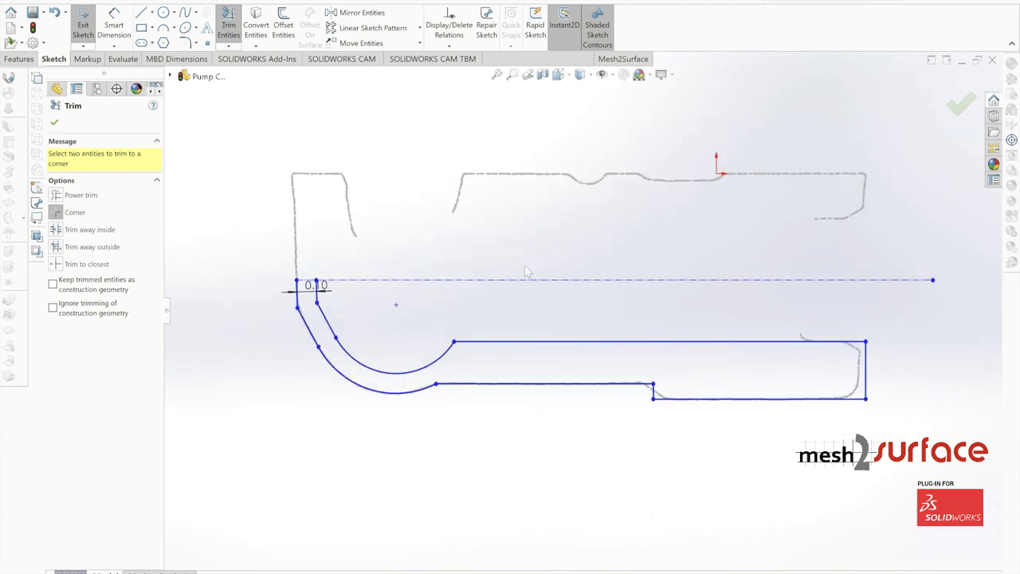
click(56, 124)
- Revolve the finished profile 360° about the horizontal centreline into a solid body
click(24, 60)
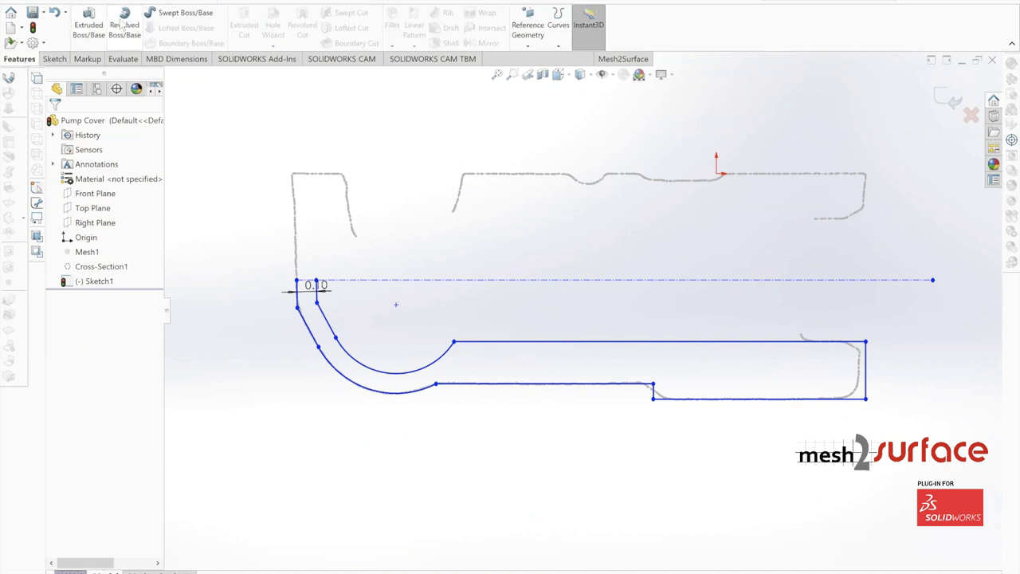
click(122, 22)
click(610, 296)
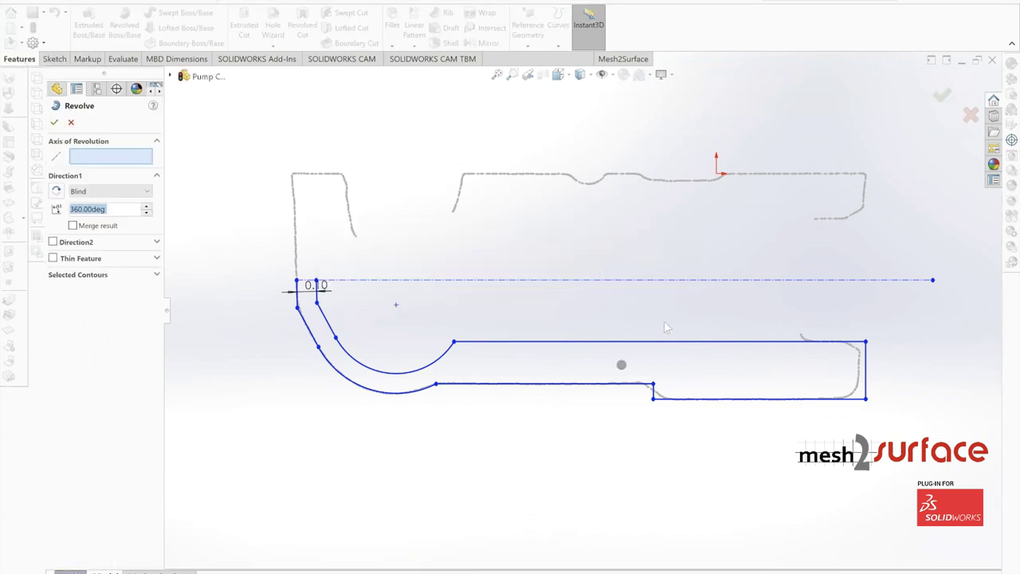
click(577, 290)
mouse_move(576, 294)
middle_down()
mouse_move(439, 323)
mouse_move(520, 323)
mouse_move(578, 302)
middle_up()
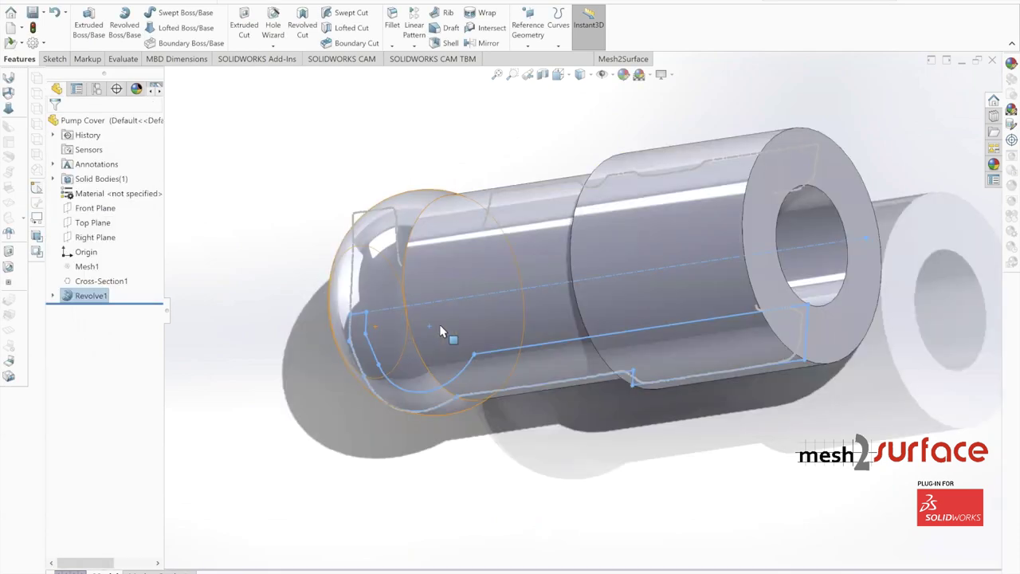
middle_drag(357, 316, 549, 321)
scroll(550, 320, up, 3)
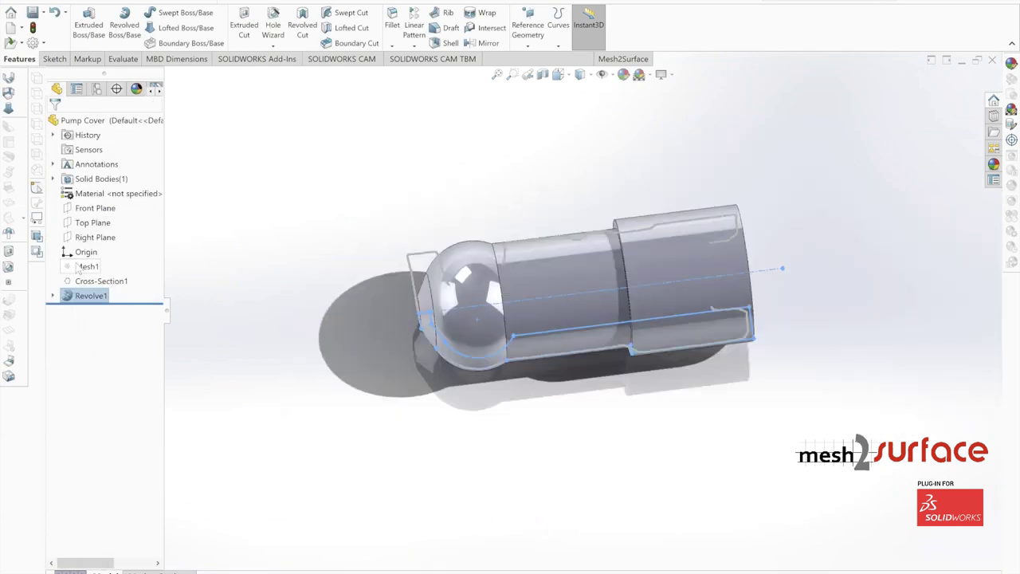
- Show Mesh1 again and examine how the revolved body fits the scan from several sides
right_click(77, 263)
click(89, 251)
middle_drag(444, 277, 446, 325)
scroll(597, 319, up, 4)
scroll(607, 358, down, 9)
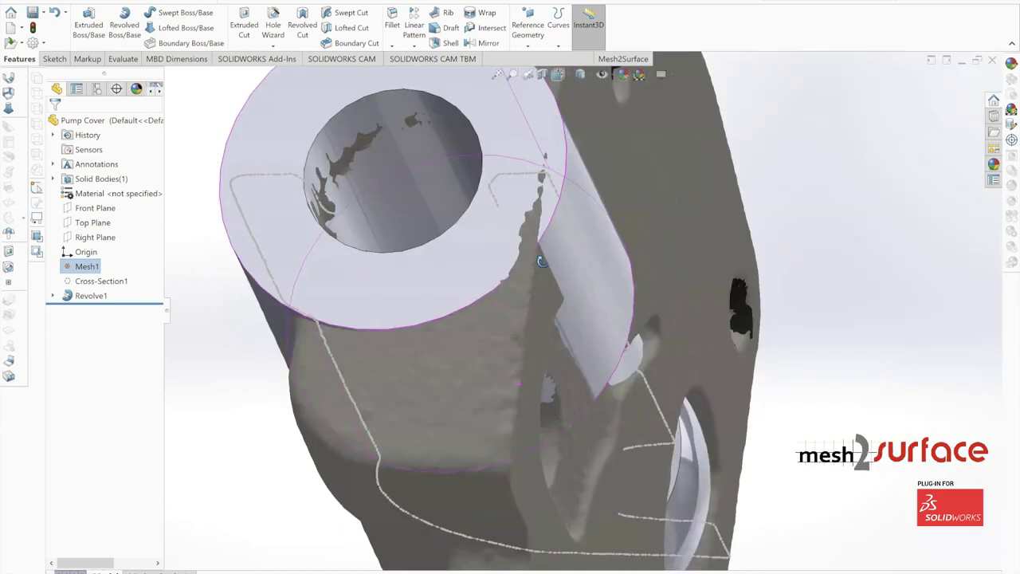
scroll(572, 355, up, 6)
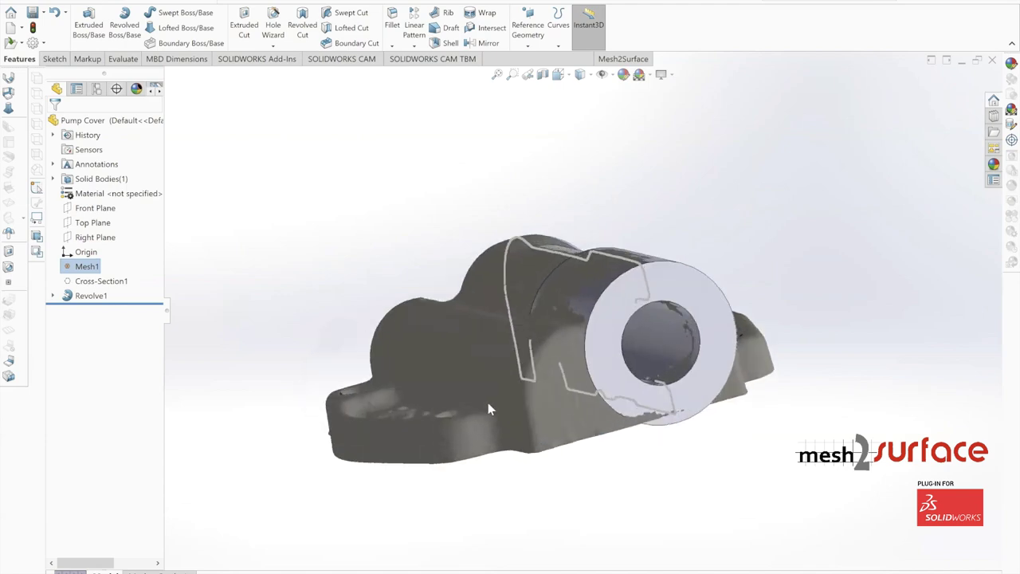
scroll(580, 369, up, 4)
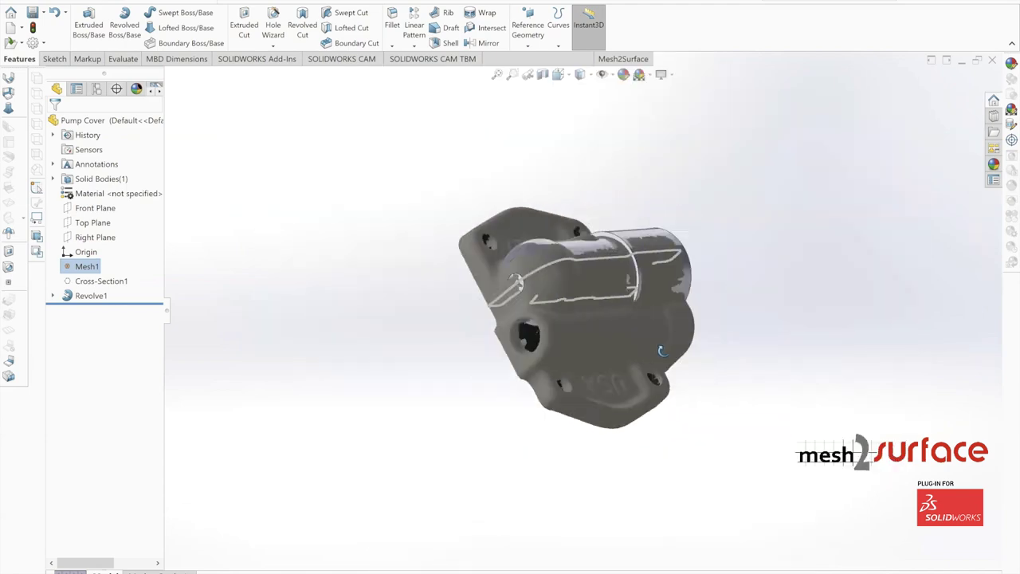
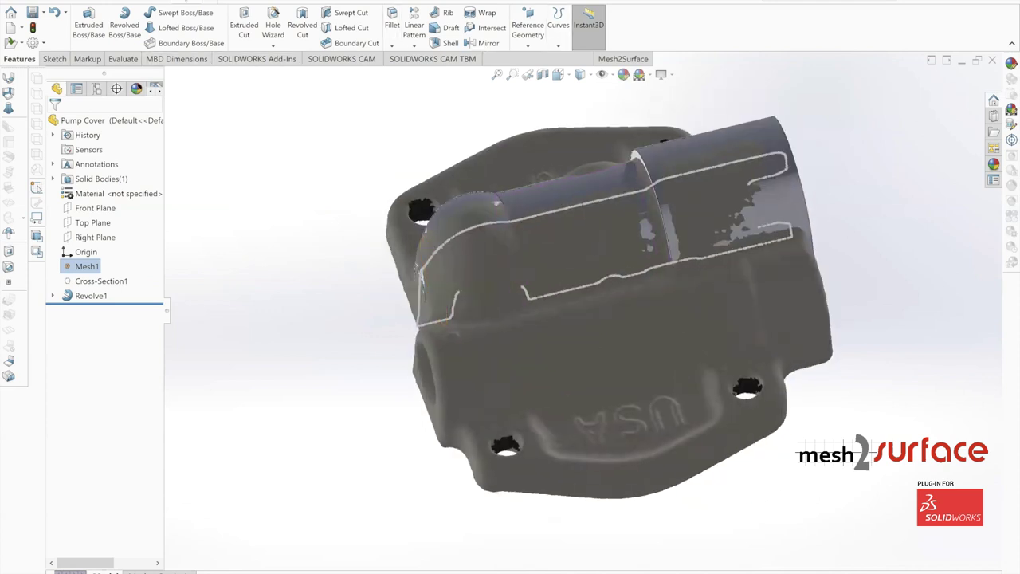
click(76, 2)
click(102, 129)
scroll(611, 291, down, 2)
middle_drag(606, 277, 526, 267)
scroll(617, 368, up, 3)
scroll(610, 293, down, 3)
- Start Create Primitives on the mesh, try a wand selection of the second rounded boss at sensitivity 60, and clear it
click(614, 61)
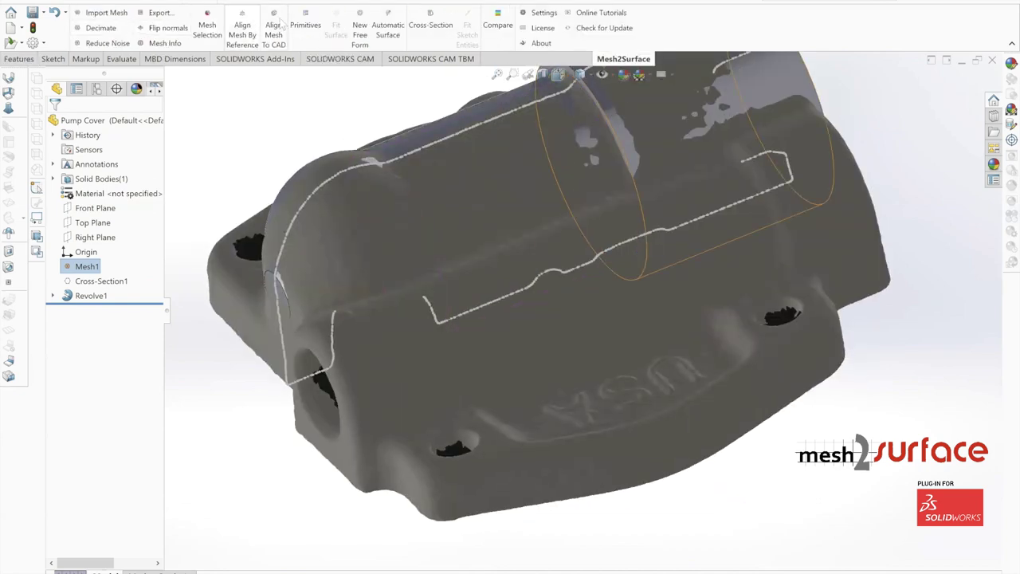
click(305, 28)
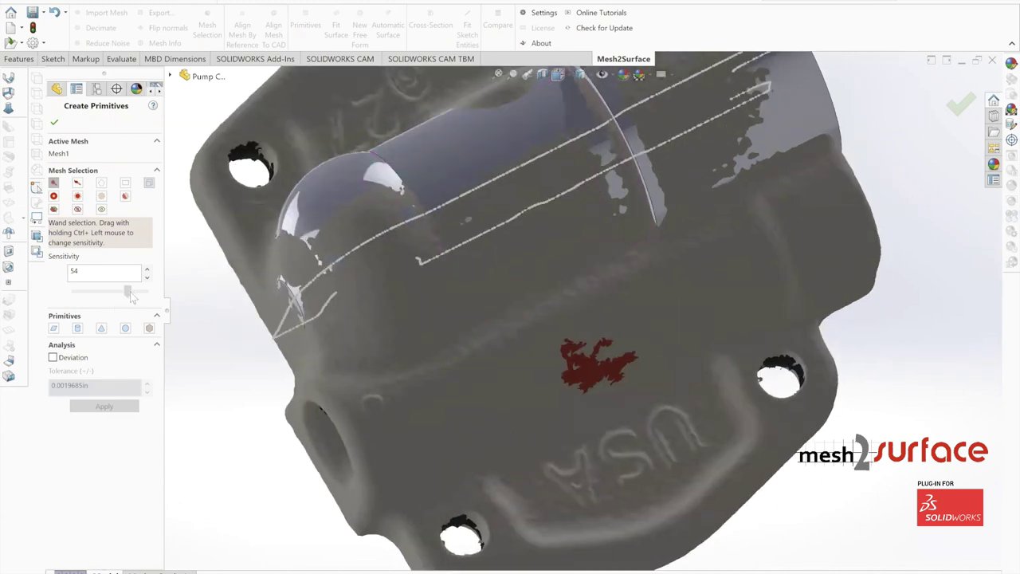
drag(130, 293, 119, 292)
middle_drag(390, 331, 595, 196)
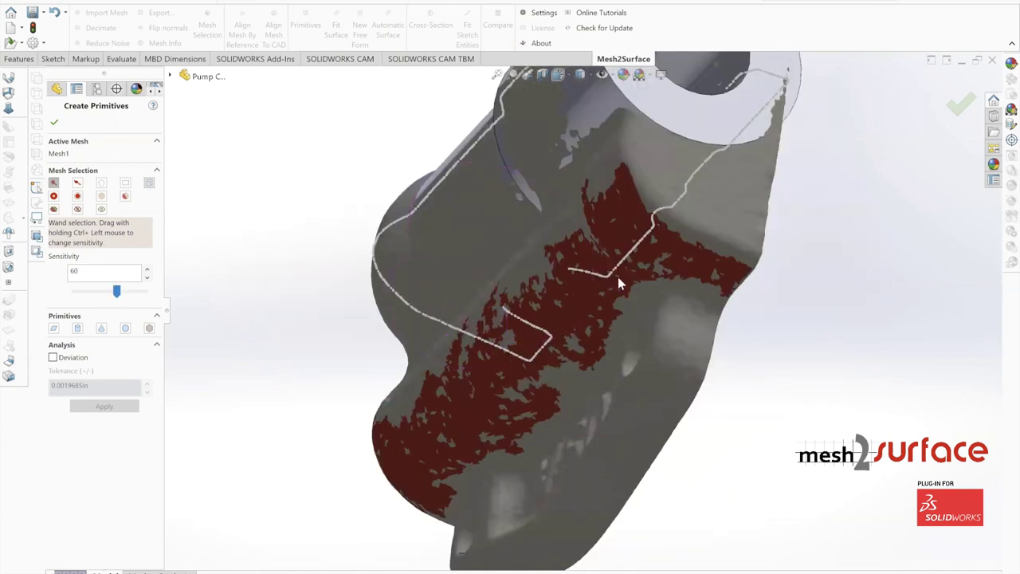
middle_drag(548, 248, 698, 223)
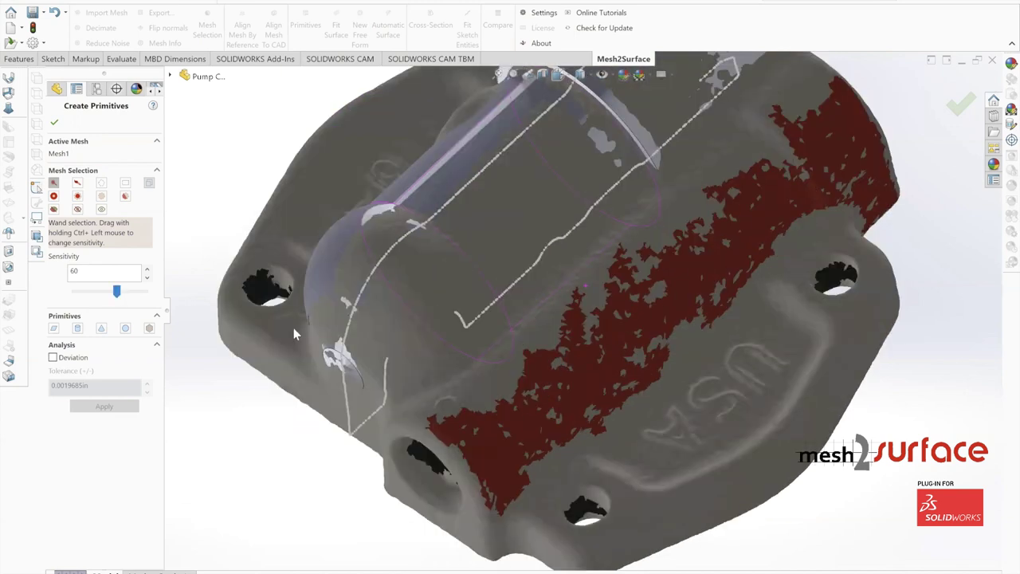
click(102, 197)
- Brush-select a broad patch of the second rounded boss above the USA lettering on the mesh
click(77, 182)
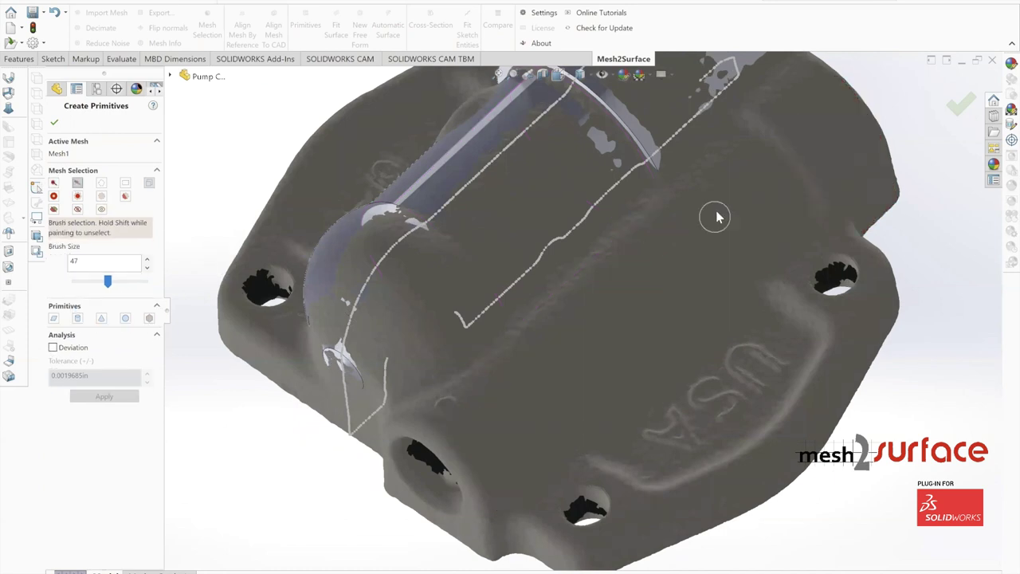
mouse_move(717, 188)
mouse_down()
mouse_move(581, 330)
mouse_move(622, 367)
mouse_up()
mouse_move(666, 321)
mouse_down()
mouse_move(738, 227)
mouse_move(724, 198)
mouse_up()
mouse_move(611, 305)
middle_down()
mouse_move(604, 357)
mouse_move(669, 284)
middle_up()
mouse_move(692, 322)
mouse_down()
mouse_move(553, 326)
mouse_move(585, 382)
mouse_move(674, 321)
mouse_up()
mouse_move(677, 309)
middle_down()
mouse_move(740, 243)
mouse_move(734, 273)
mouse_move(682, 263)
mouse_move(678, 290)
middle_up()
drag(679, 290, 638, 303)
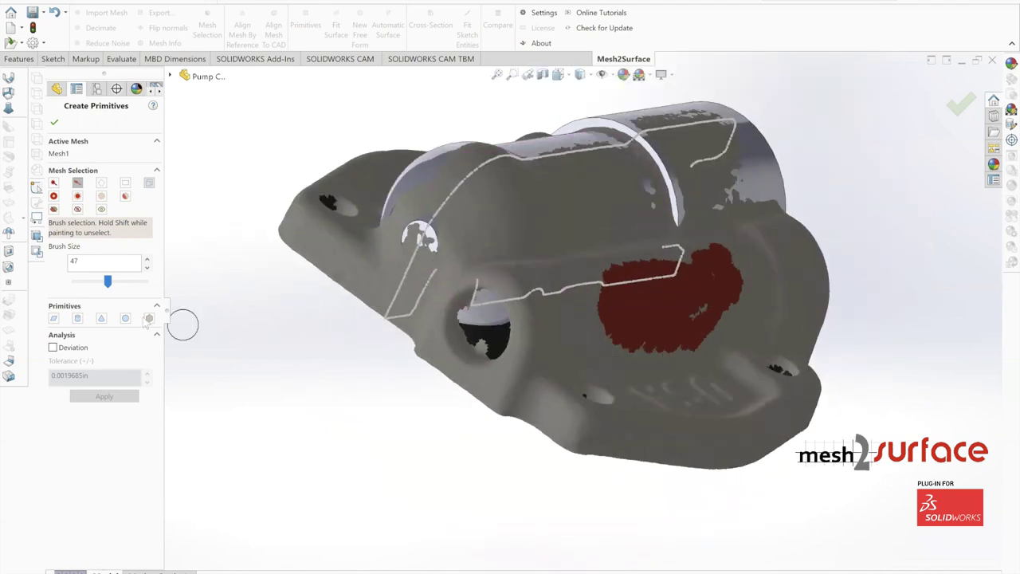
- Fit a cylinder to the selected patch, constrained by the Right Plane, and create it as reference only
click(77, 320)
middle_drag(526, 299, 340, 120)
scroll(455, 266, up, 4)
middle_drag(552, 339, 550, 316)
click(170, 75)
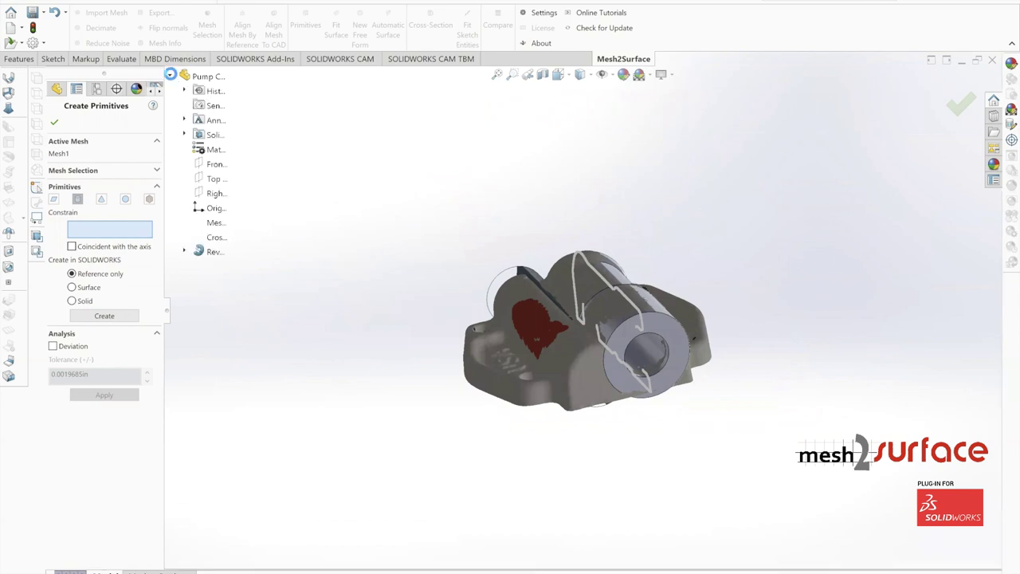
click(224, 196)
middle_drag(470, 257, 405, 405)
scroll(592, 337, down, 4)
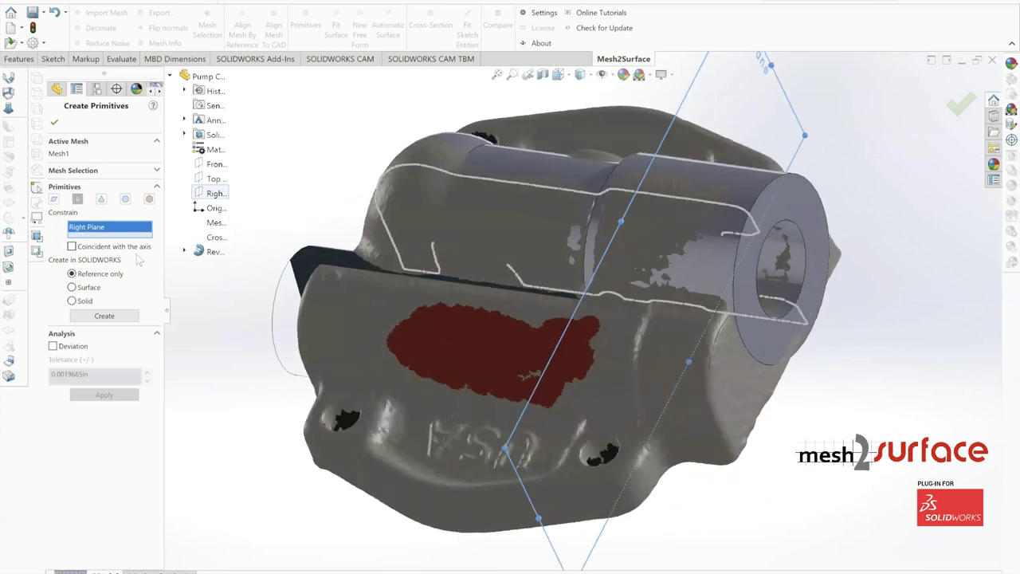
click(106, 316)
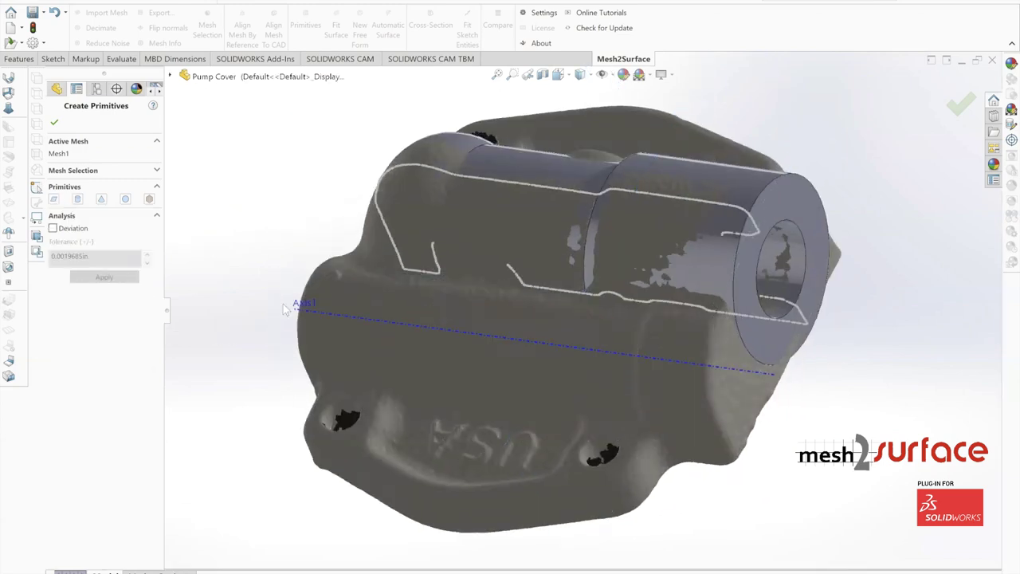
middle_drag(375, 328, 330, 320)
click(54, 122)
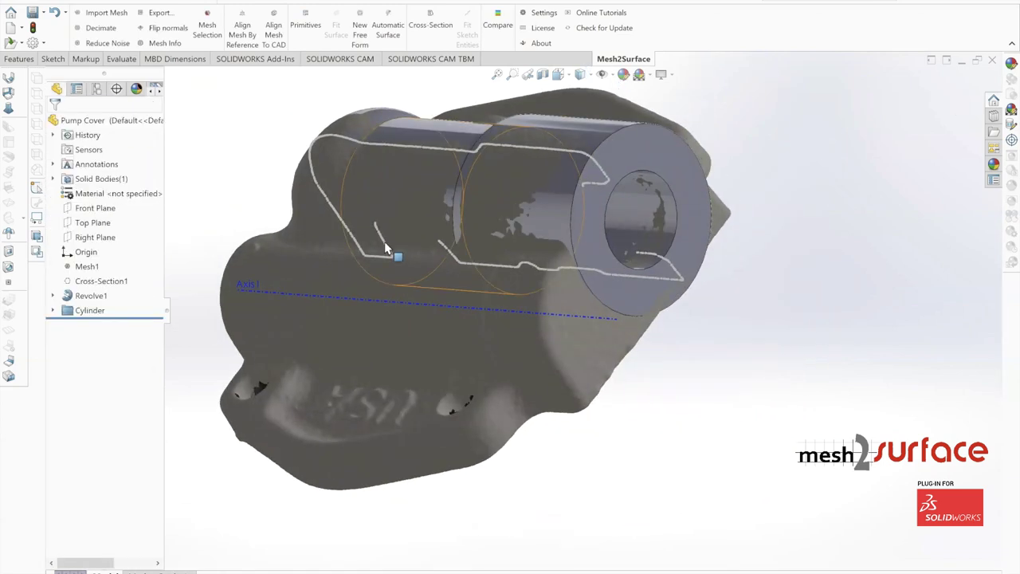
- Start a reference plane from the Top Plane and clear its preselected first reference
click(92, 223)
scroll(325, 269, up, 2)
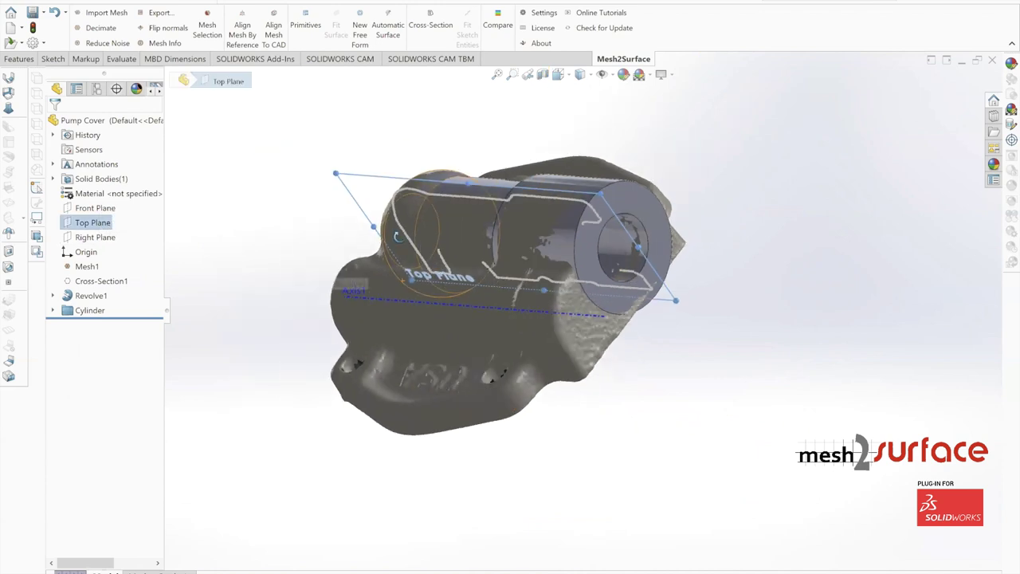
middle_drag(391, 237, 440, 243)
click(19, 59)
click(527, 46)
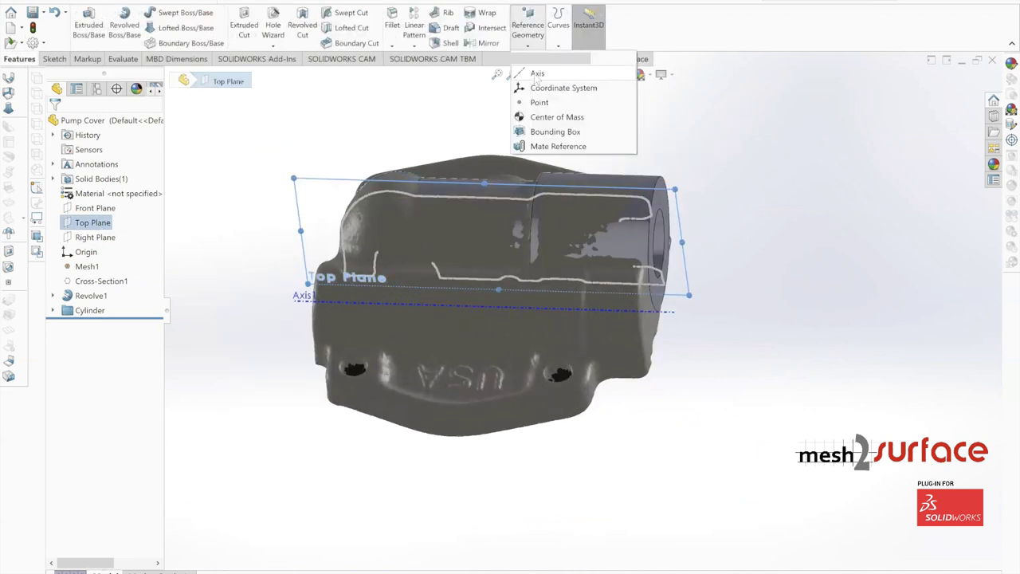
click(539, 60)
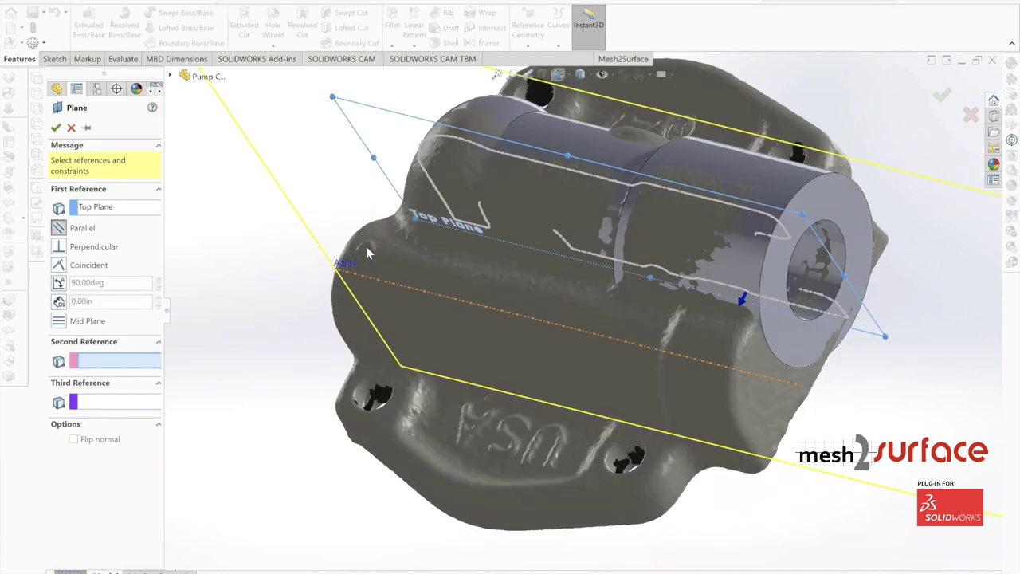
middle_drag(369, 252, 414, 236)
right_click(130, 210)
click(151, 219)
- Create a reference plane parallel to the Top Plane and coincident with the fitted cylinder's axis
middle_drag(410, 180, 416, 195)
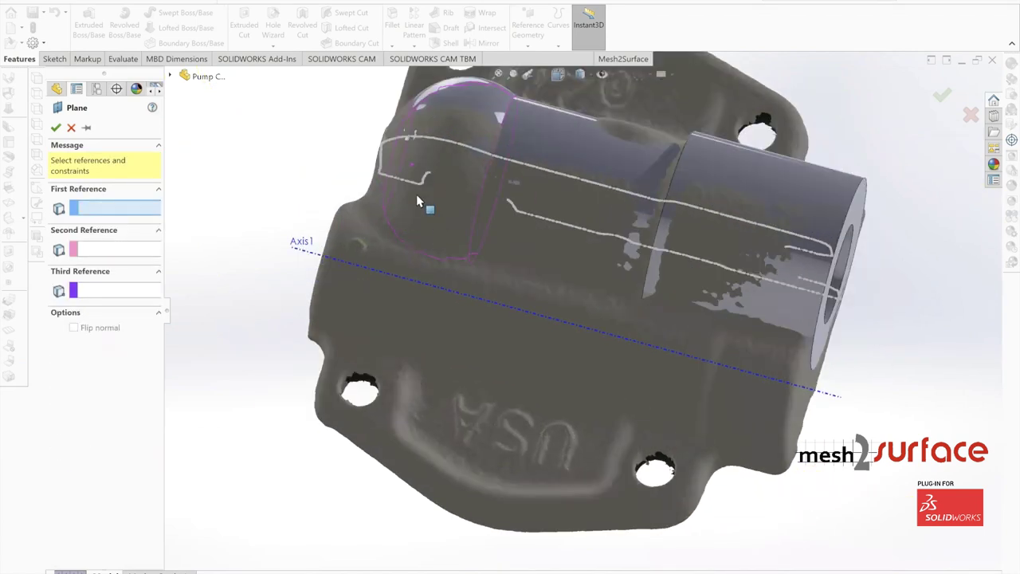
scroll(423, 196, up, 1)
scroll(640, 217, up, 2)
click(171, 75)
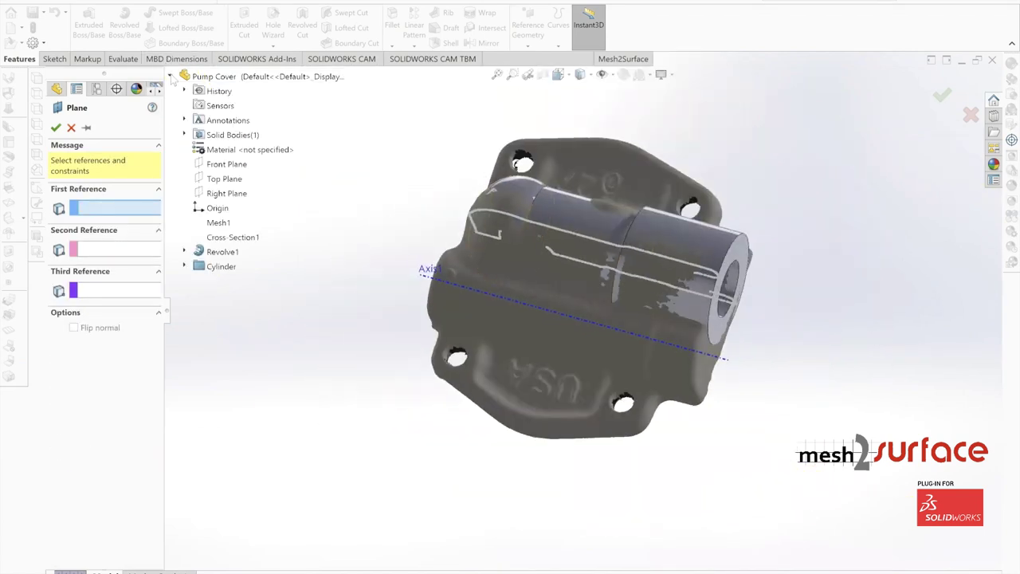
click(226, 182)
click(61, 224)
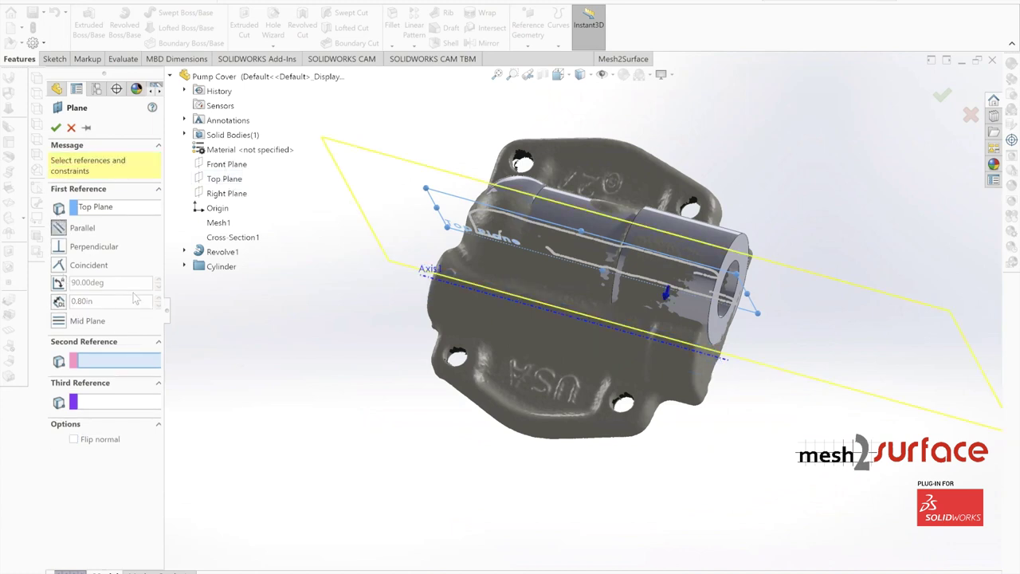
click(489, 298)
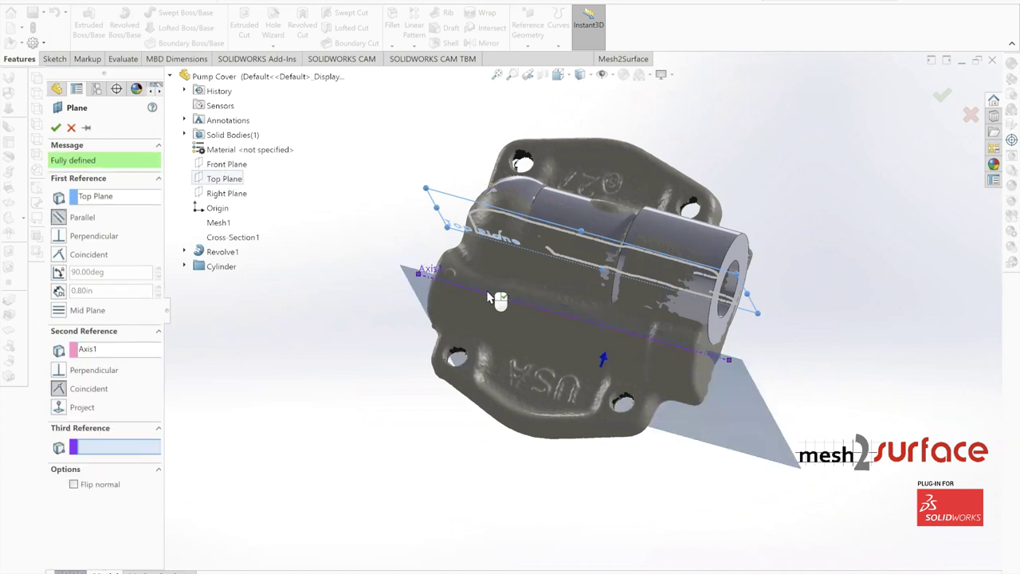
middle_drag(777, 323, 806, 254)
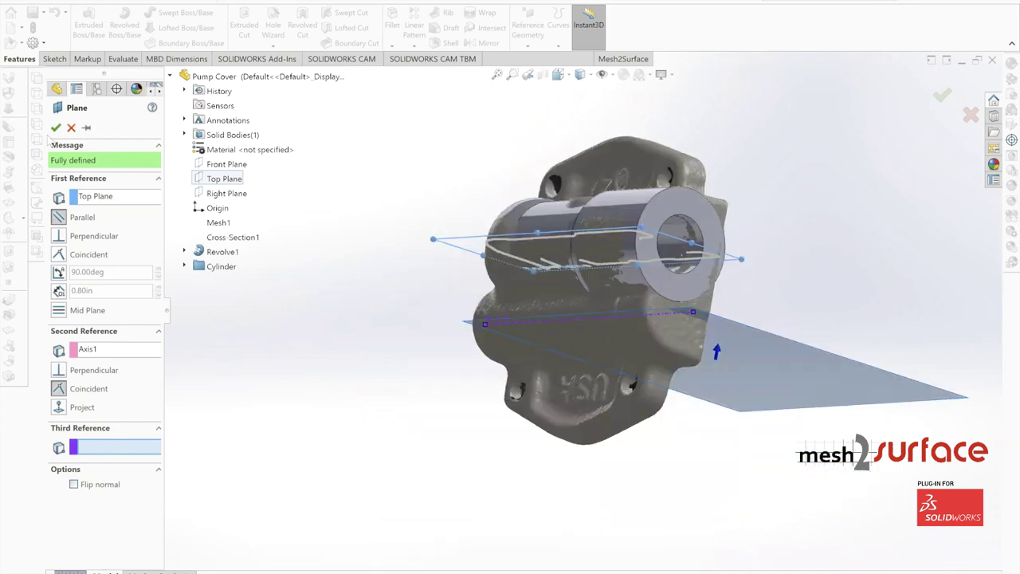
click(55, 128)
middle_drag(460, 94, 541, 137)
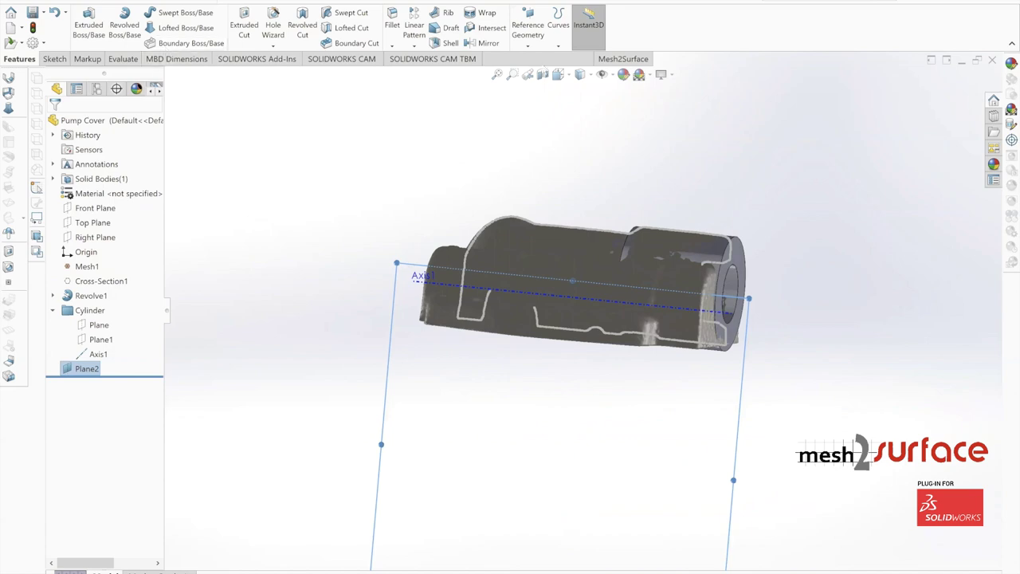
- Create a single mesh cross-section on the new plane through the cylinder axis, with a 0.00 in offset
click(608, 62)
click(438, 24)
middle_drag(530, 259, 470, 264)
scroll(536, 236, down, 9)
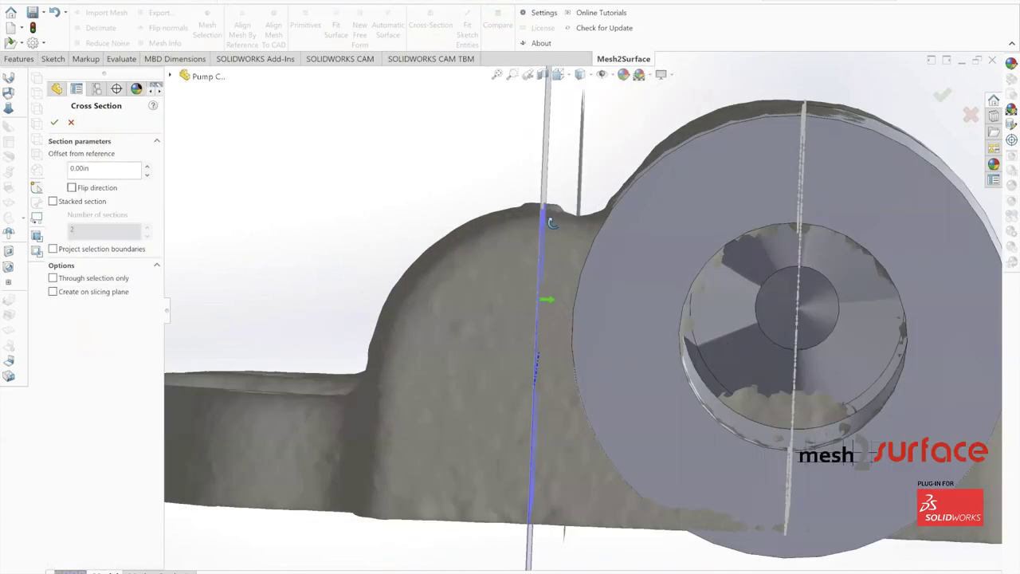
middle_drag(549, 221, 525, 270)
scroll(526, 271, up, 5)
middle_drag(542, 312, 594, 321)
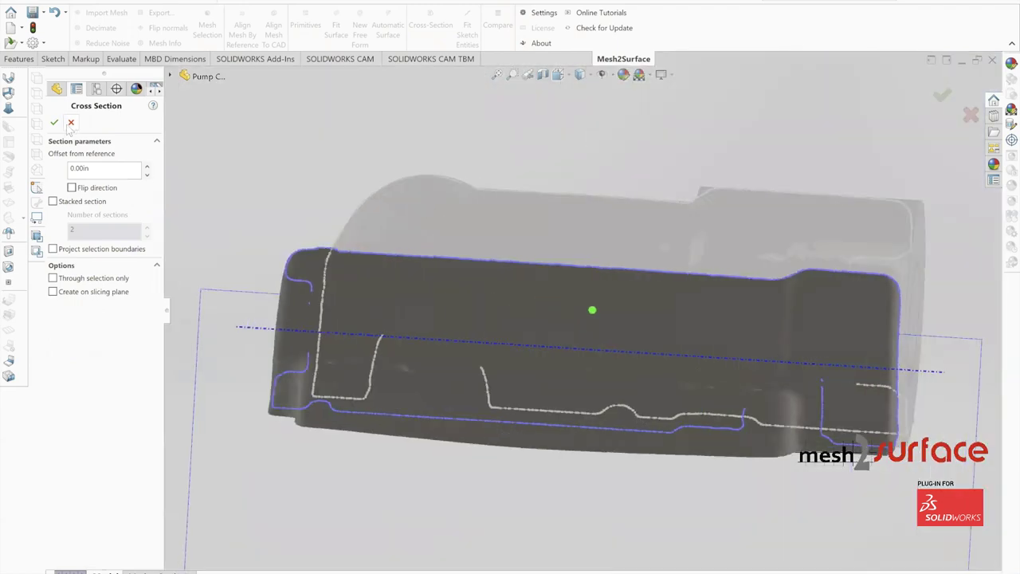
click(56, 123)
middle_drag(421, 279, 453, 330)
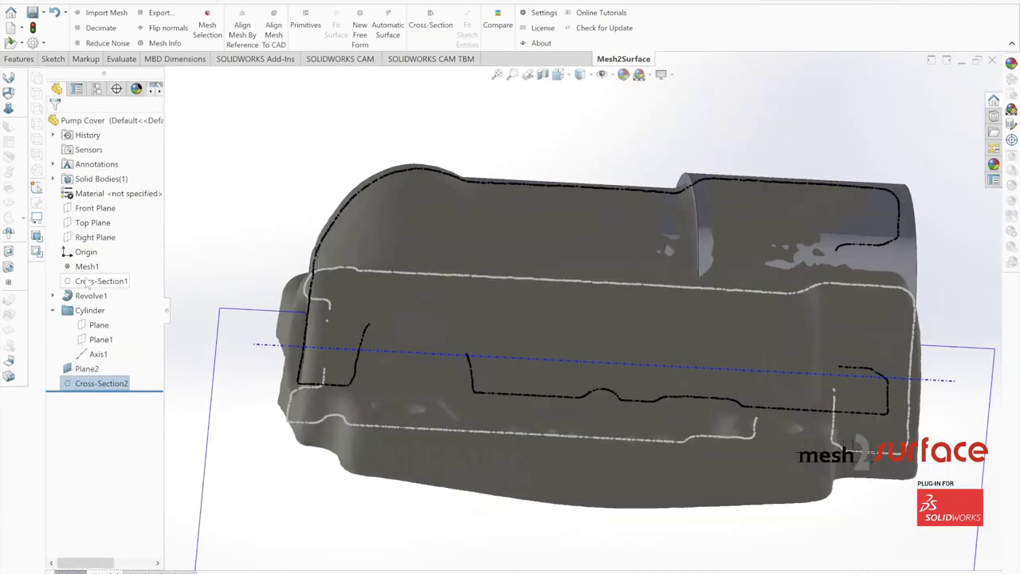
- Hide Cross-Section1, Mesh1 and the Revolve1 body so only the new cross-section, plane and axis are displayed
right_click(86, 280)
click(94, 266)
right_click(94, 266)
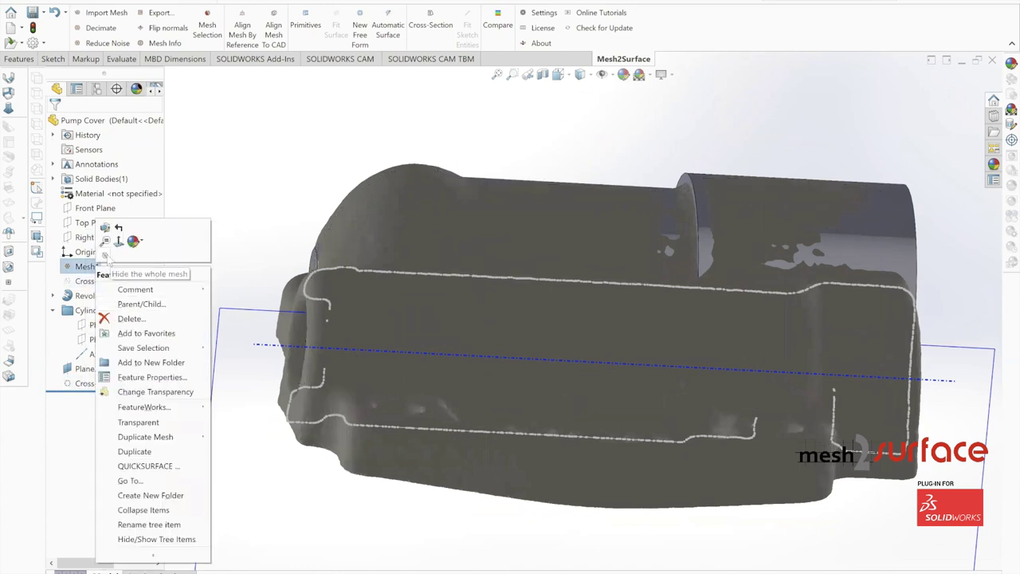
click(106, 256)
scroll(342, 317, up, 3)
middle_drag(343, 317, 307, 313)
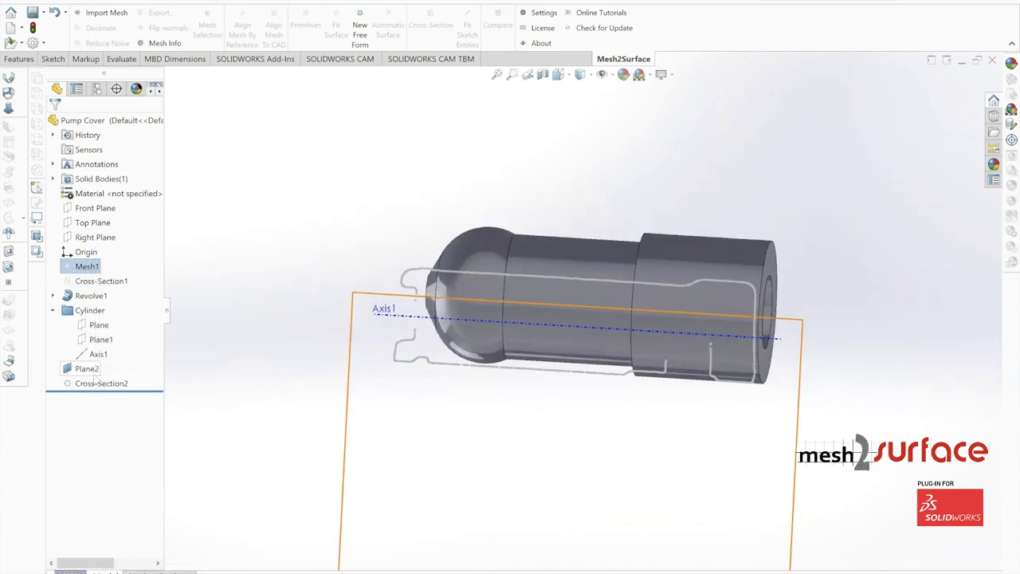
right_click(87, 295)
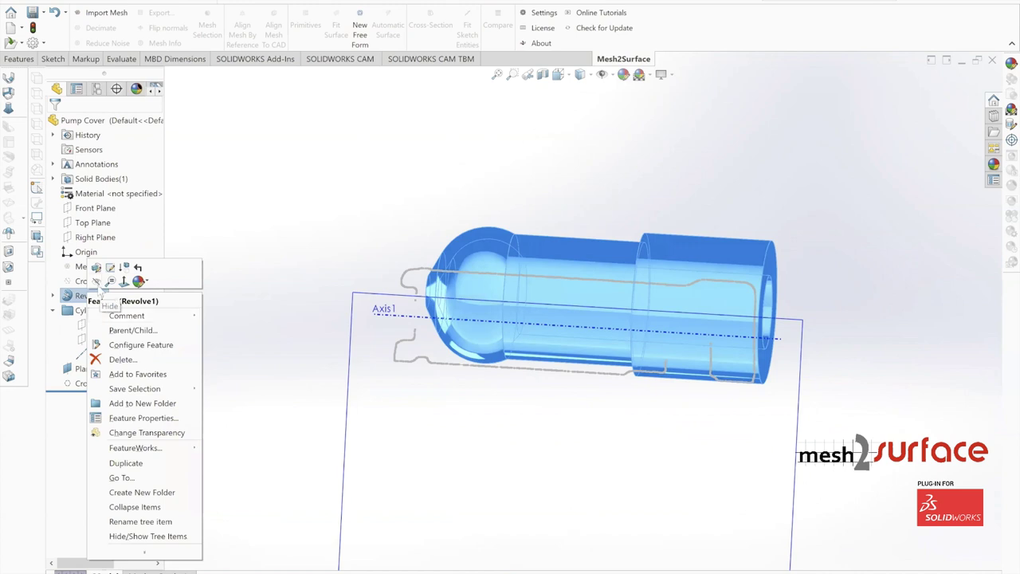
click(97, 281)
- Start a sketch on Plane2 and orient the view normal to it
click(94, 370)
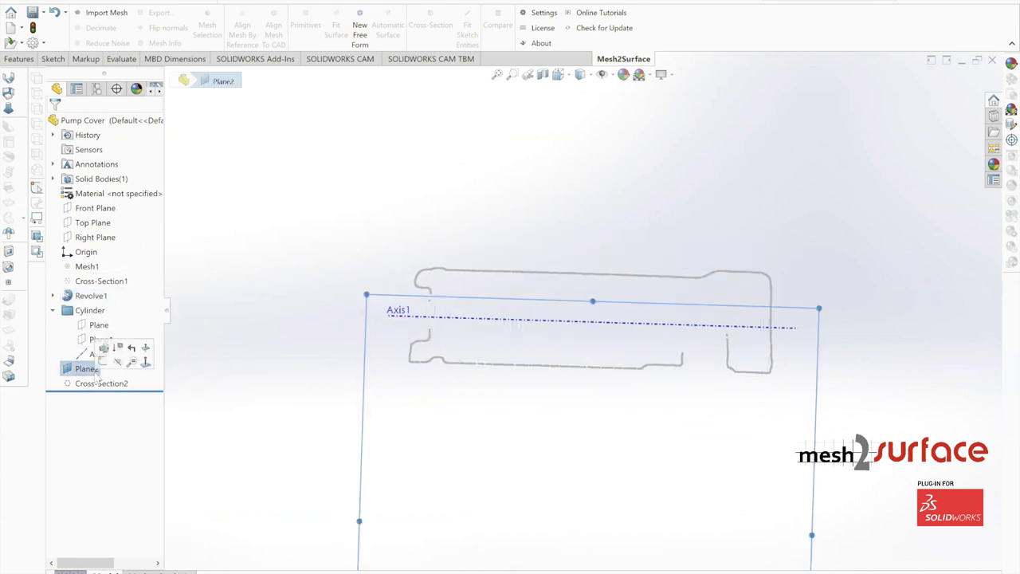
click(104, 363)
click(567, 76)
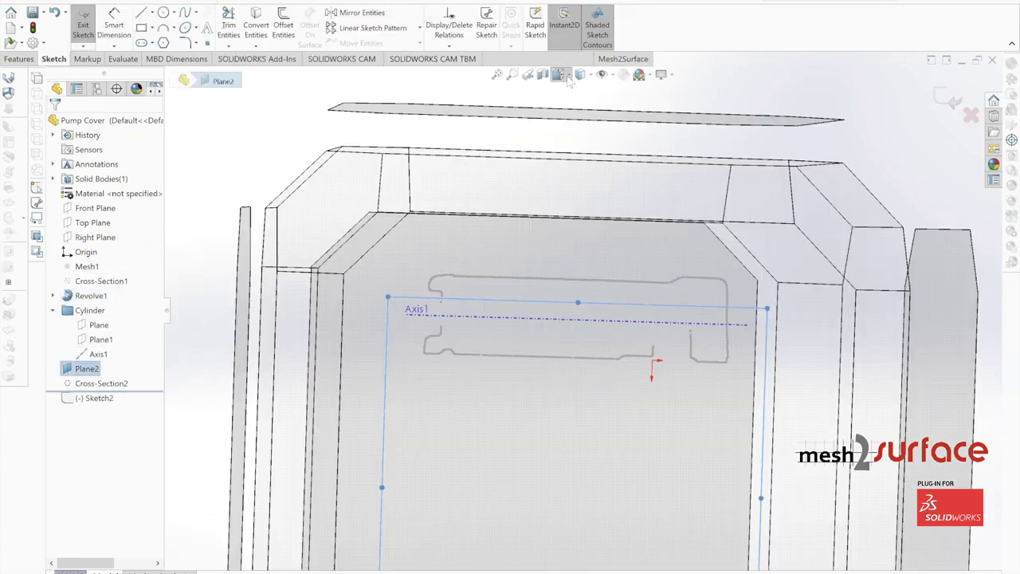
click(403, 446)
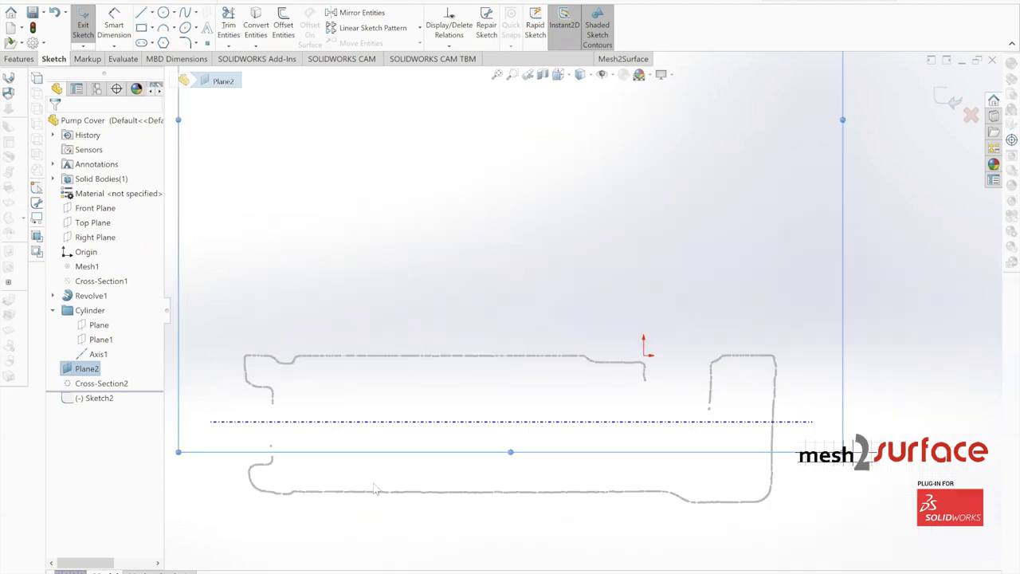
- Fit straight sketch lines to the cross-section's long lower edge, its short lower edge and its right end
scroll(567, 496, down, 1)
scroll(565, 483, up, 2)
scroll(373, 401, down, 1)
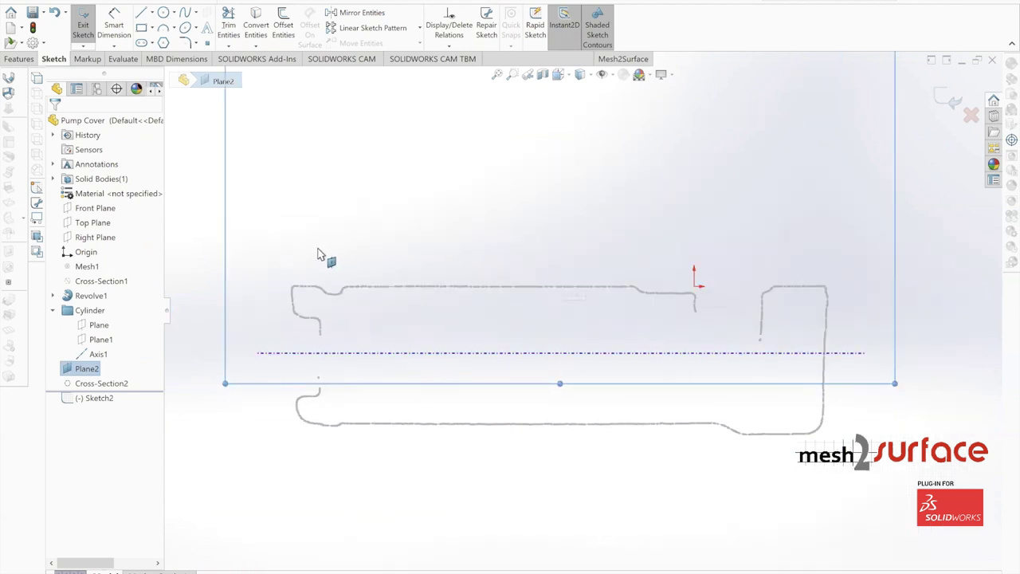
click(629, 61)
click(467, 29)
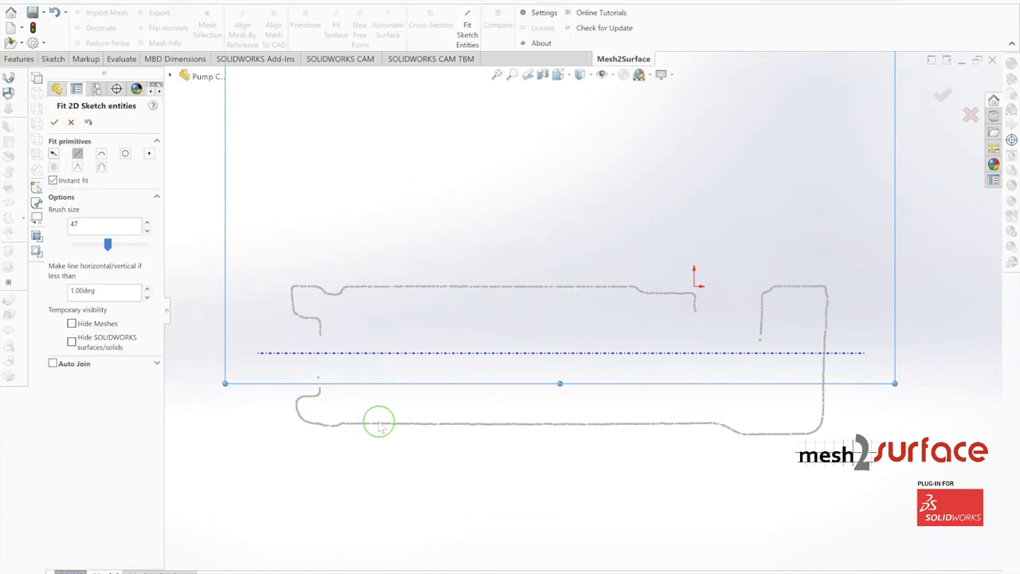
drag(373, 423, 713, 424)
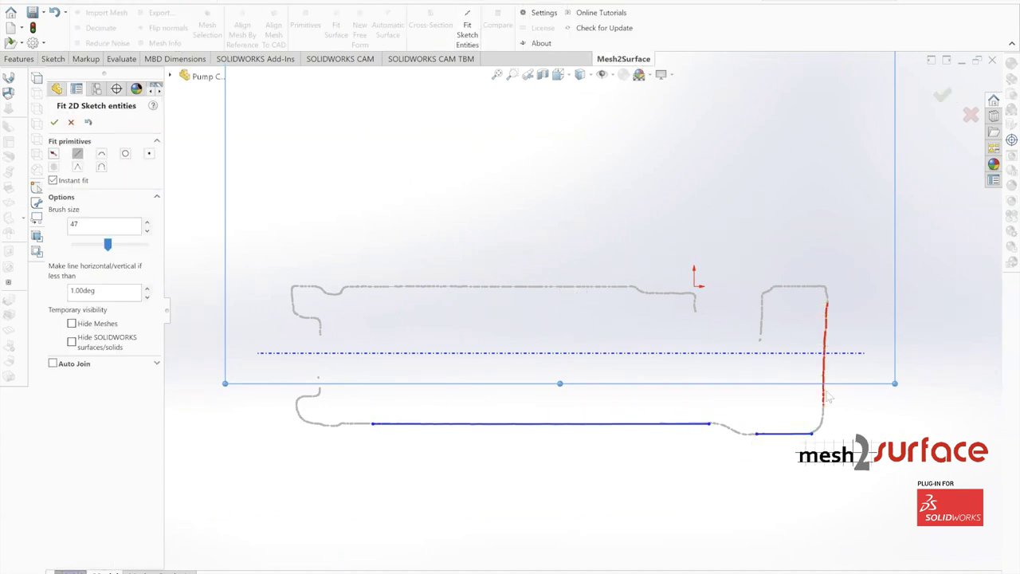
- Fit lines to the two short lip segments on either side of the axis and to the left end, then accept the fits
scroll(283, 379, down, 8)
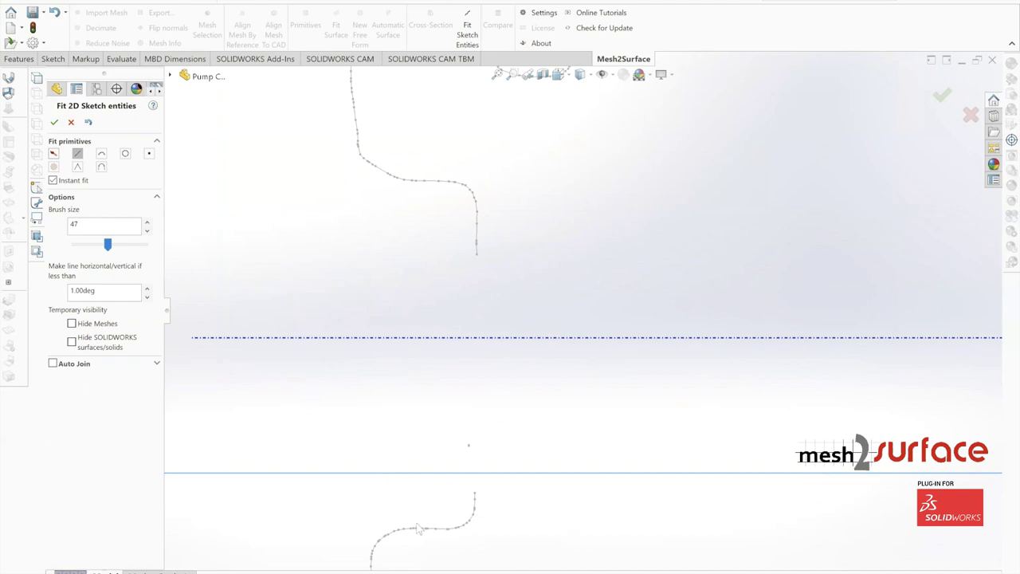
scroll(589, 315, up, 8)
scroll(670, 309, down, 4)
scroll(407, 281, down, 6)
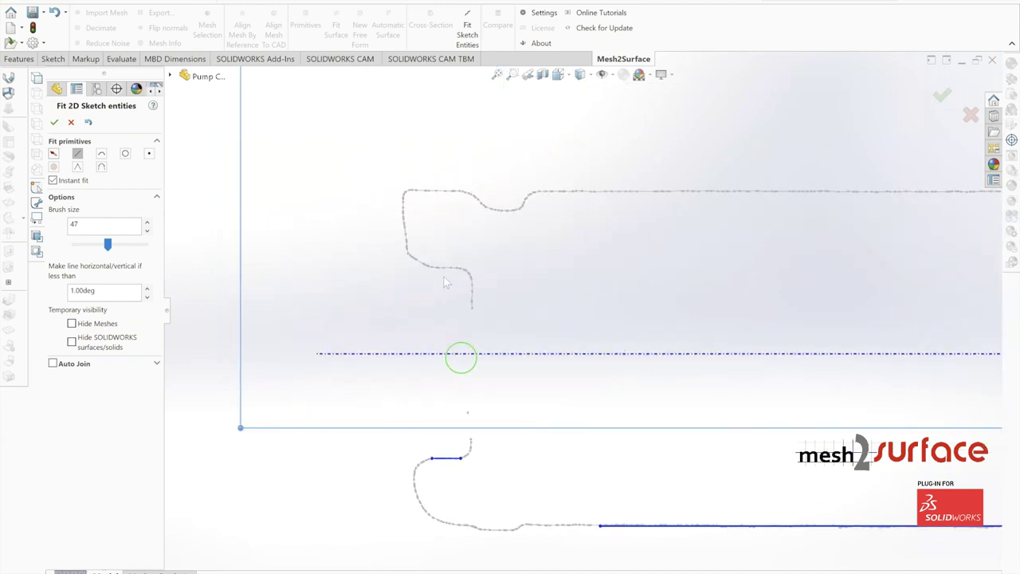
drag(482, 269, 491, 271)
scroll(562, 353, up, 3)
scroll(553, 275, down, 2)
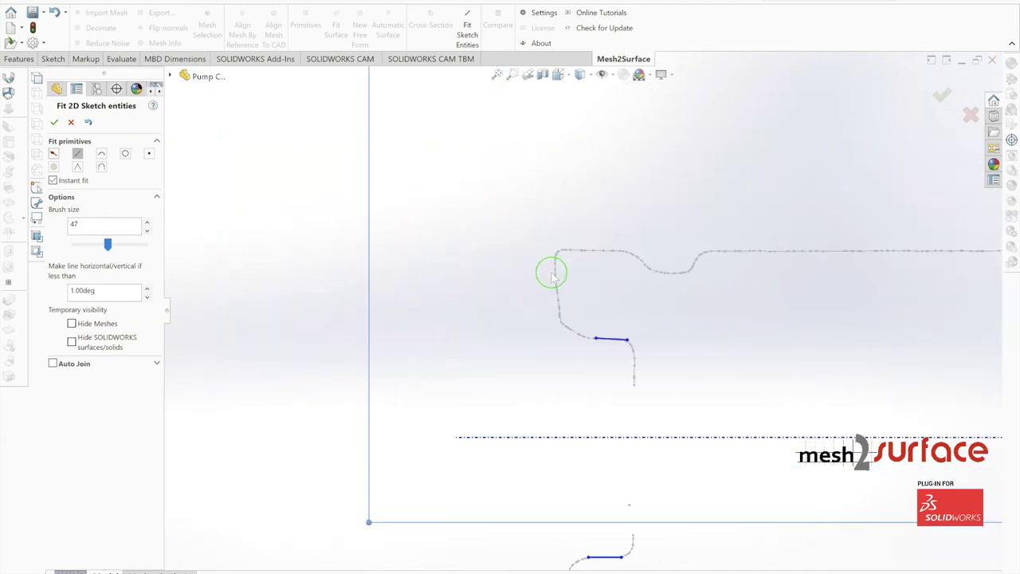
scroll(552, 272, up, 5)
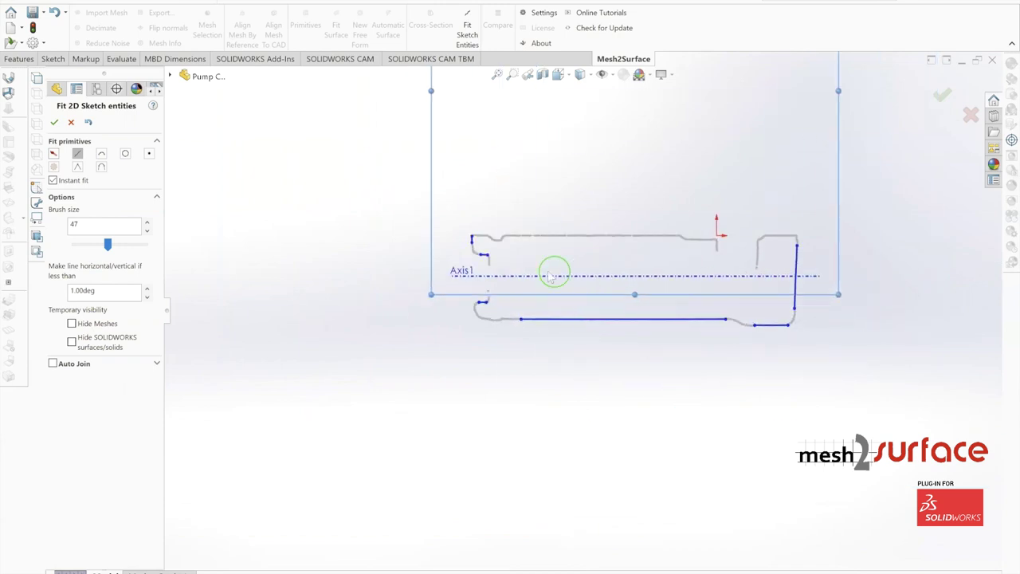
click(55, 122)
- Move the lower endpoint of the left end line so that the line is vertical
click(365, 294)
scroll(533, 269, down, 7)
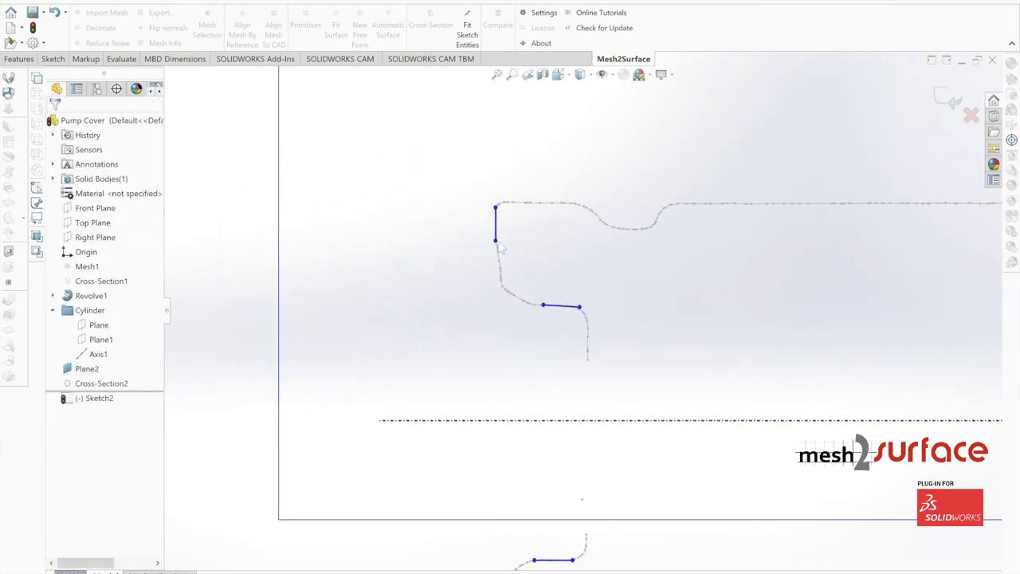
click(493, 241)
mouse_move(492, 245)
mouse_down()
mouse_move(502, 263)
mouse_move(495, 252)
mouse_up()
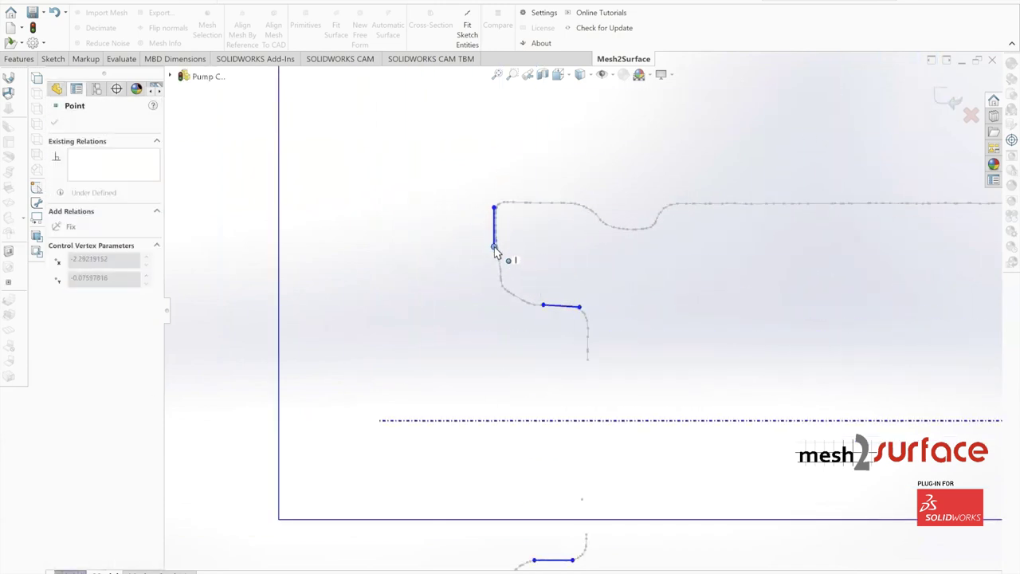
- Corner-trim the left end line and the long lower line so they meet
scroll(498, 264, up, 3)
click(54, 59)
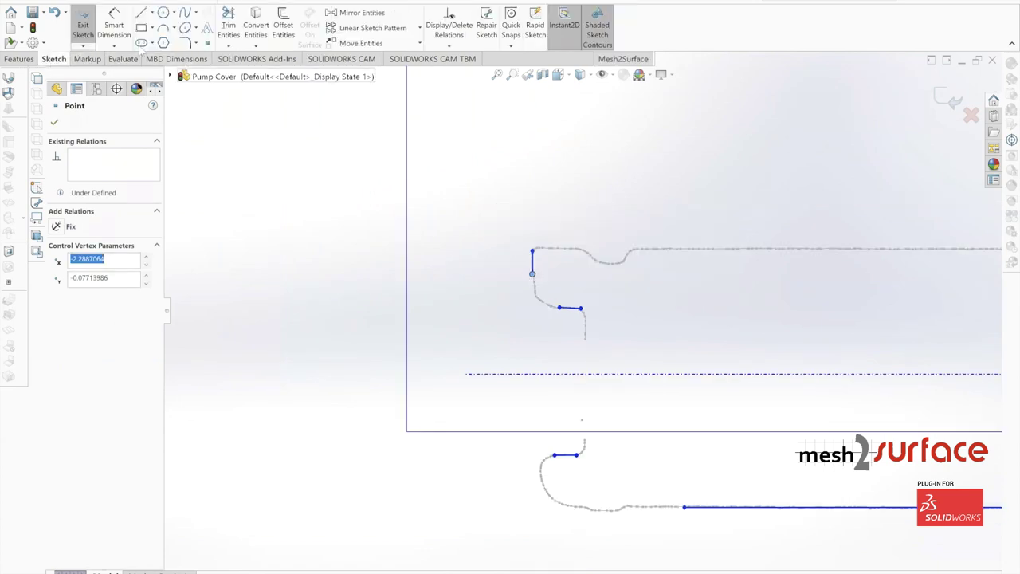
click(229, 32)
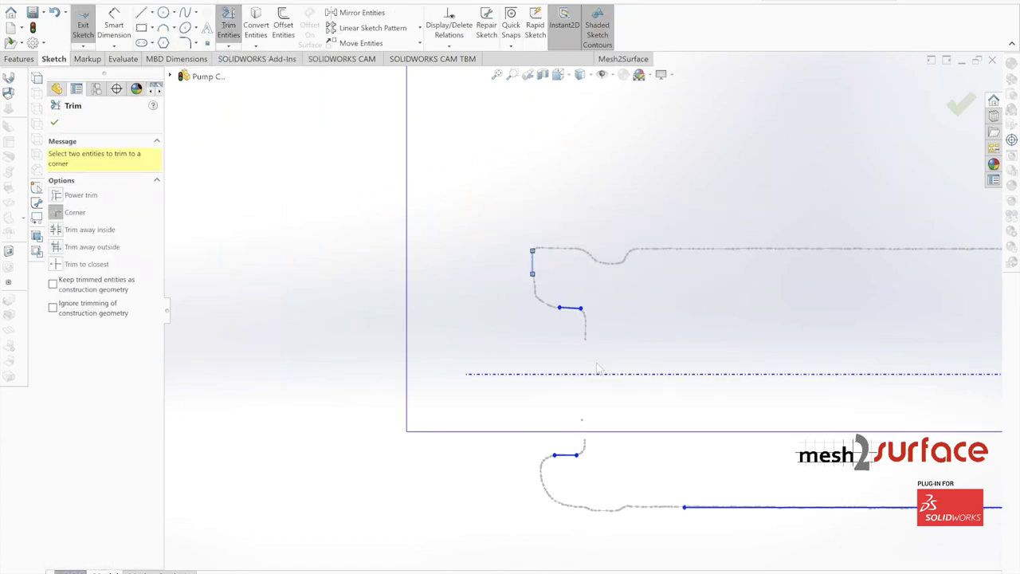
click(712, 507)
scroll(564, 338, down, 2)
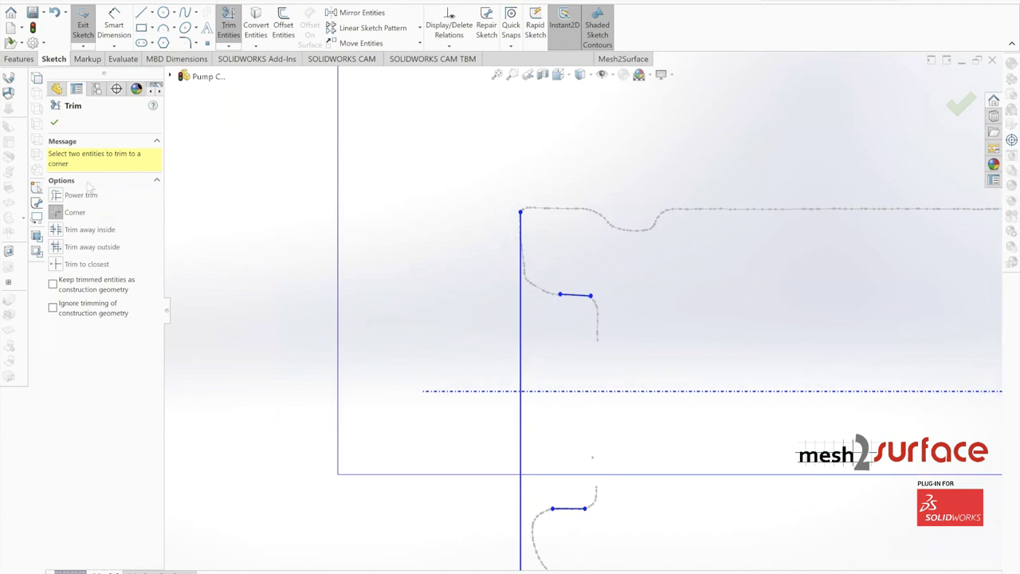
click(55, 124)
- Adjust the endpoints of the two short lip lines so both lines are horizontal
click(576, 296)
mouse_move(560, 294)
mouse_down()
mouse_move(560, 304)
mouse_move(556, 295)
mouse_up()
drag(584, 508, 587, 510)
scroll(584, 506, up, 3)
scroll(586, 389, down, 2)
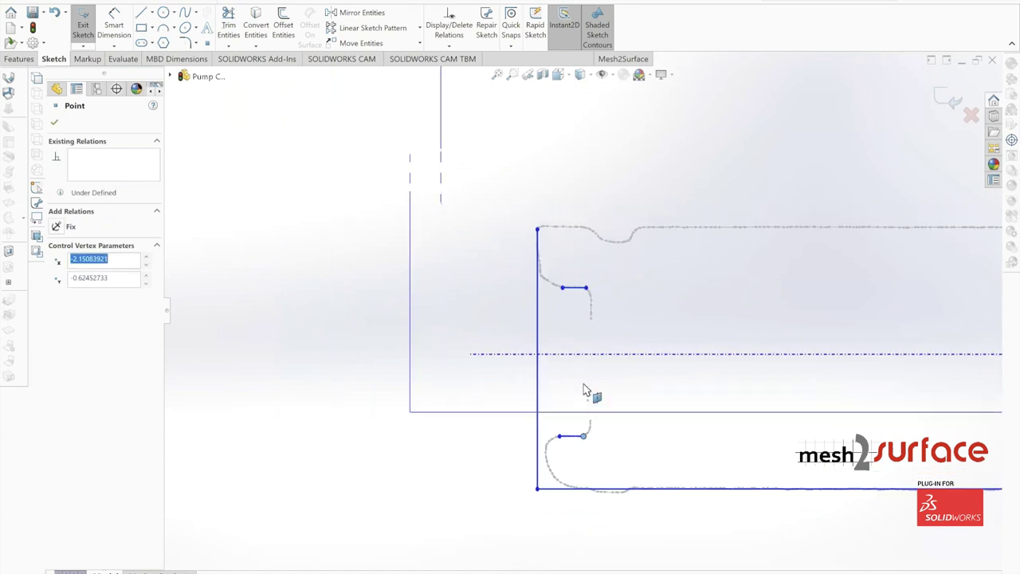
- Sketch a vertical line across the axis, inward of the two short lip lines
click(142, 13)
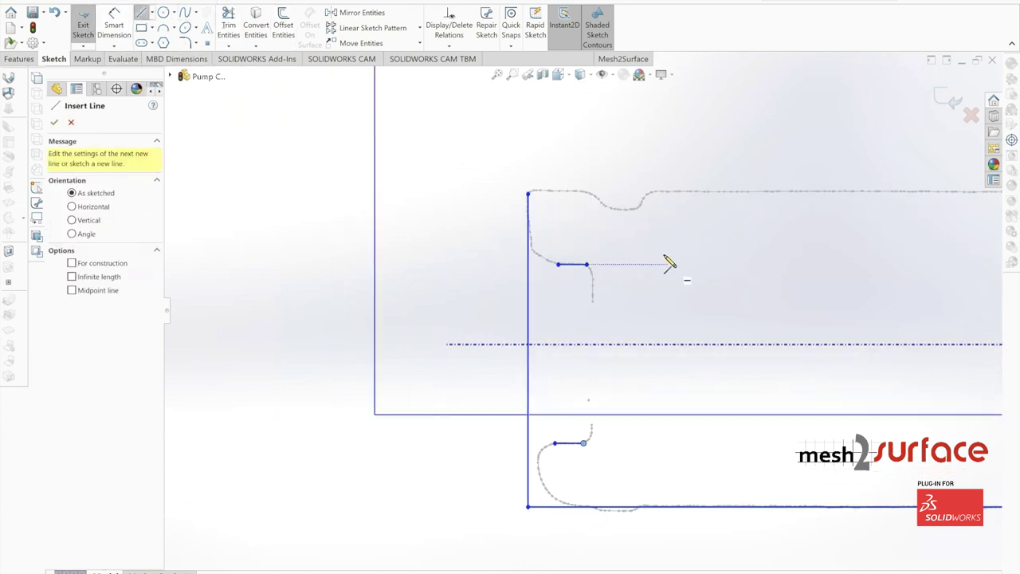
click(662, 241)
click(661, 465)
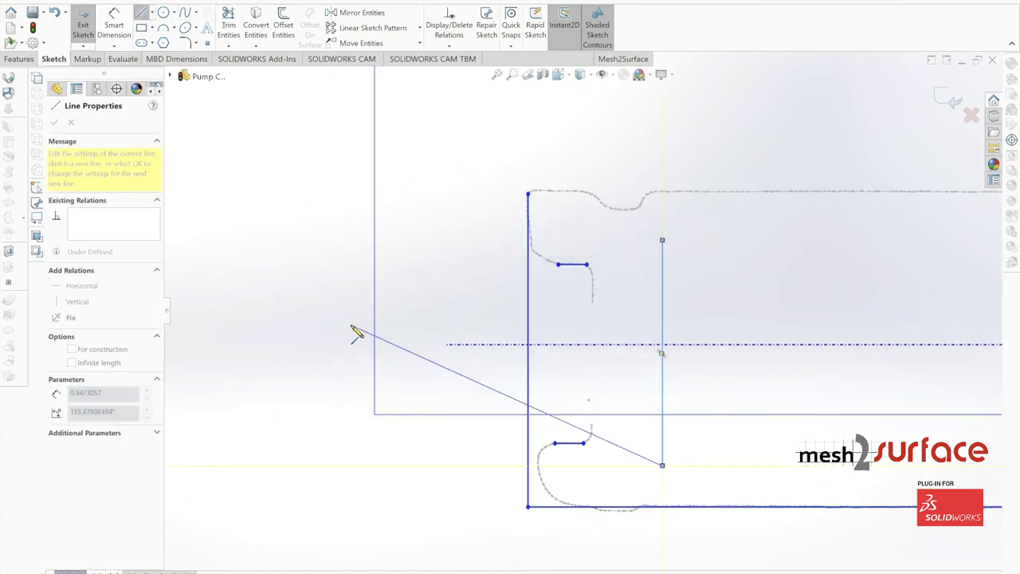
key(Escape)
- Extend the two short lip lines to the left end line and corner-trim them with the inner vertical line
click(229, 27)
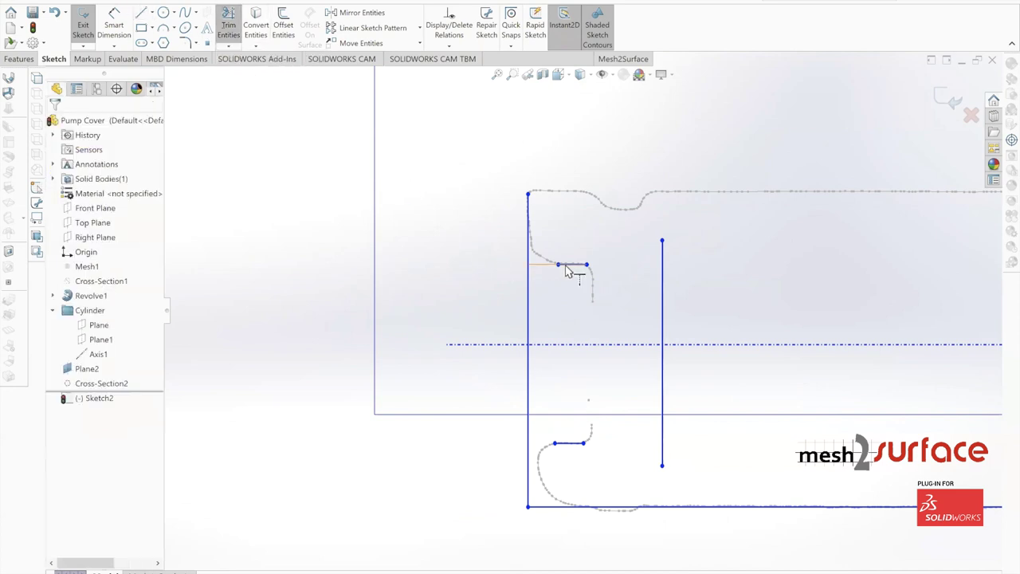
click(561, 442)
scroll(569, 389, up, 4)
scroll(613, 380, down, 2)
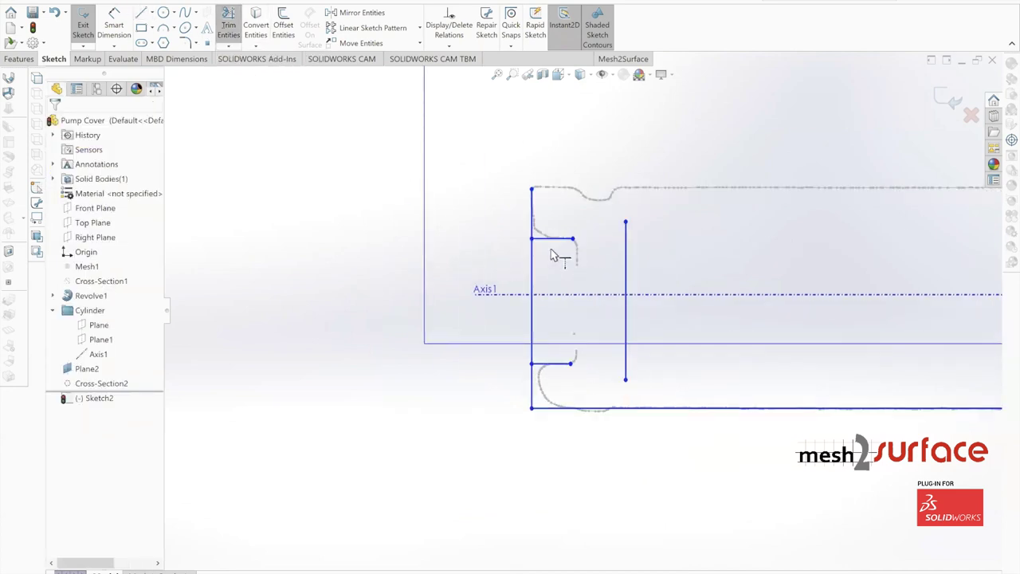
click(229, 46)
click(241, 60)
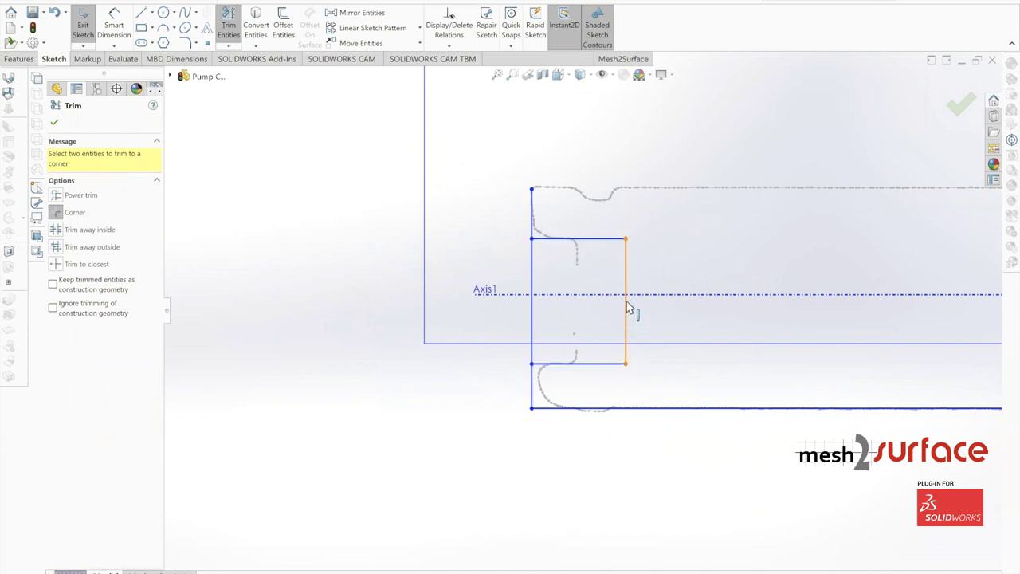
- Move the upper endpoint of the right end line to just above the axis, making the line vertical
scroll(579, 302, up, 5)
scroll(928, 312, down, 6)
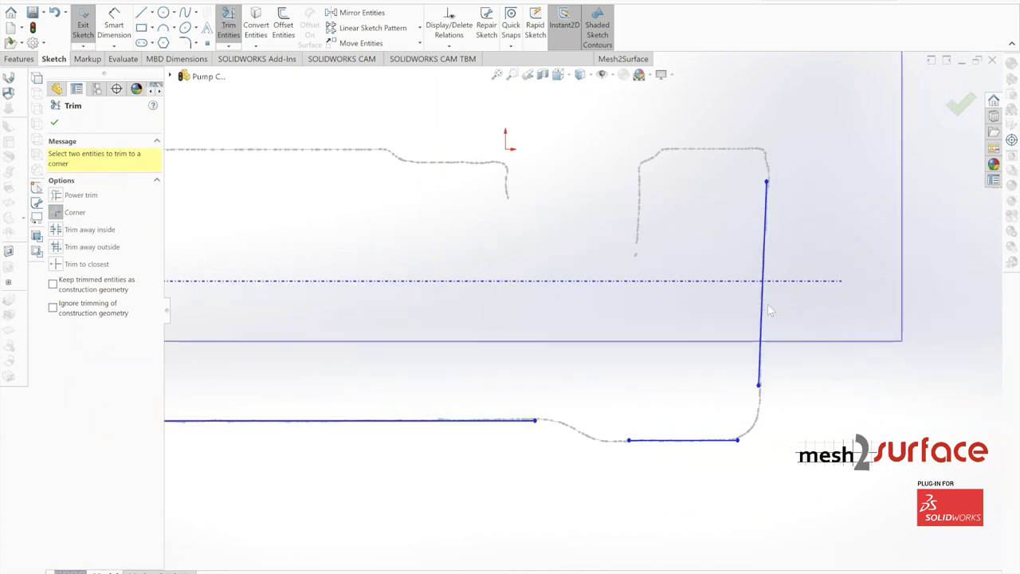
scroll(769, 311, down, 2)
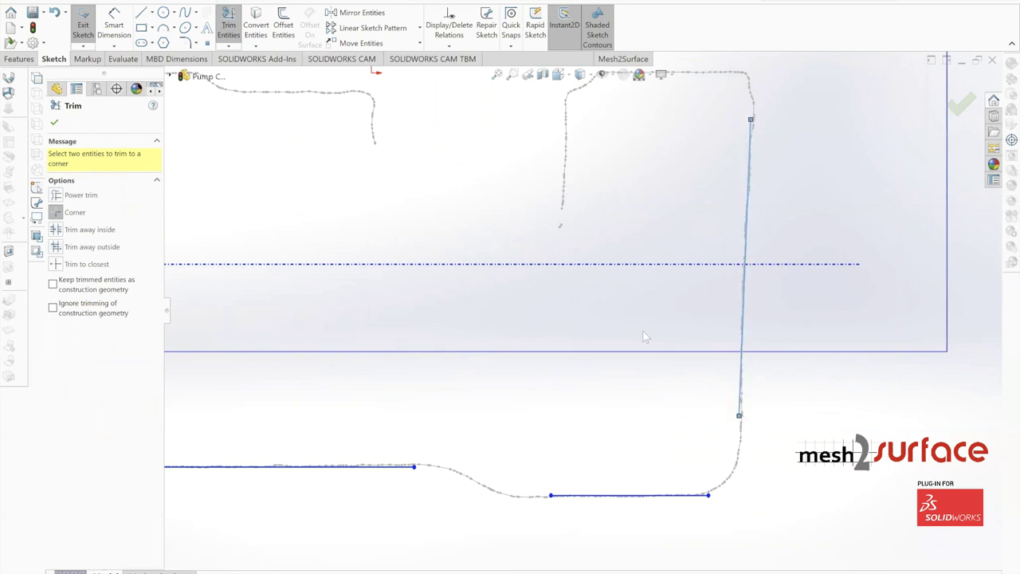
click(59, 123)
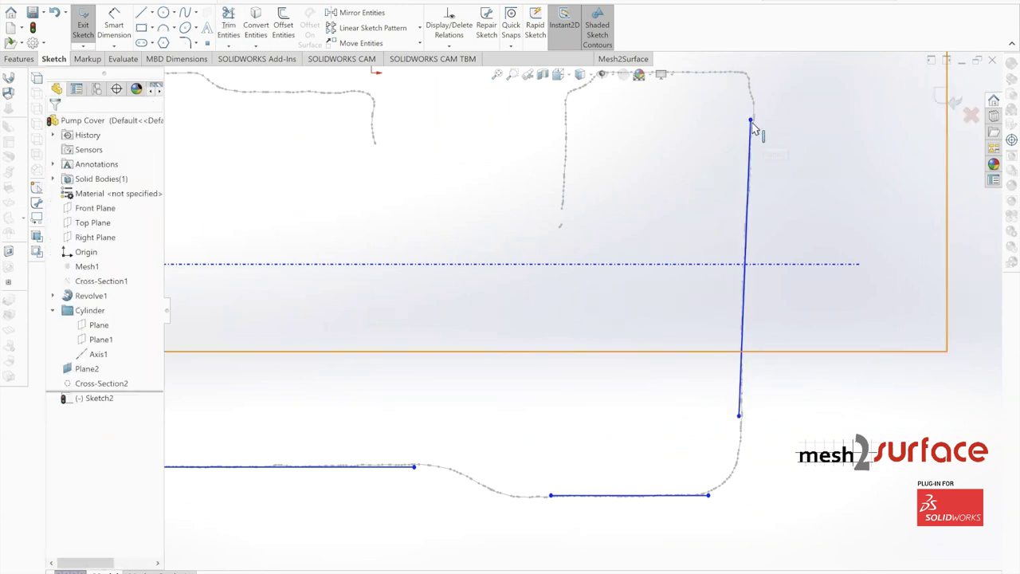
drag(751, 120, 740, 252)
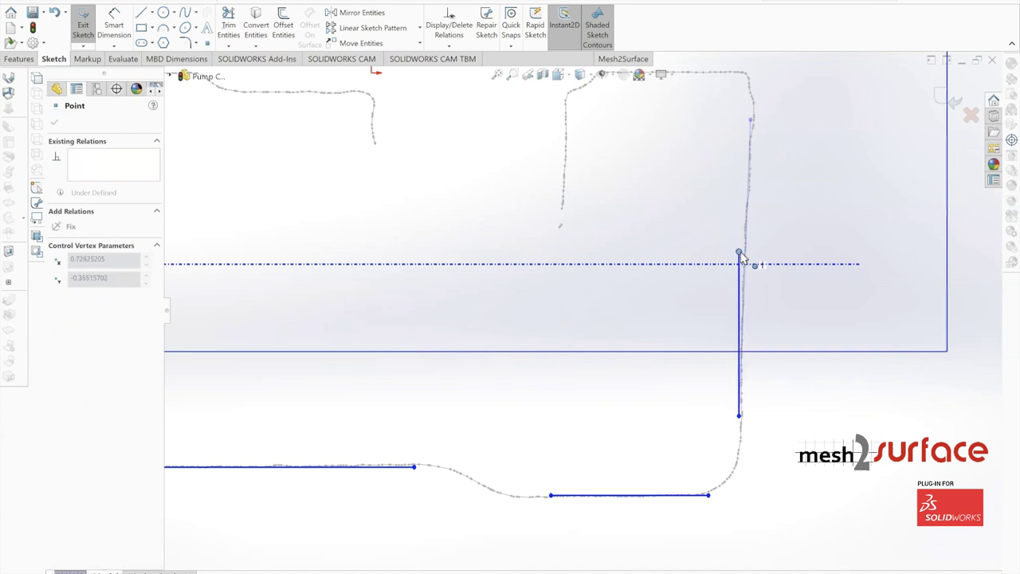
scroll(638, 262, up, 3)
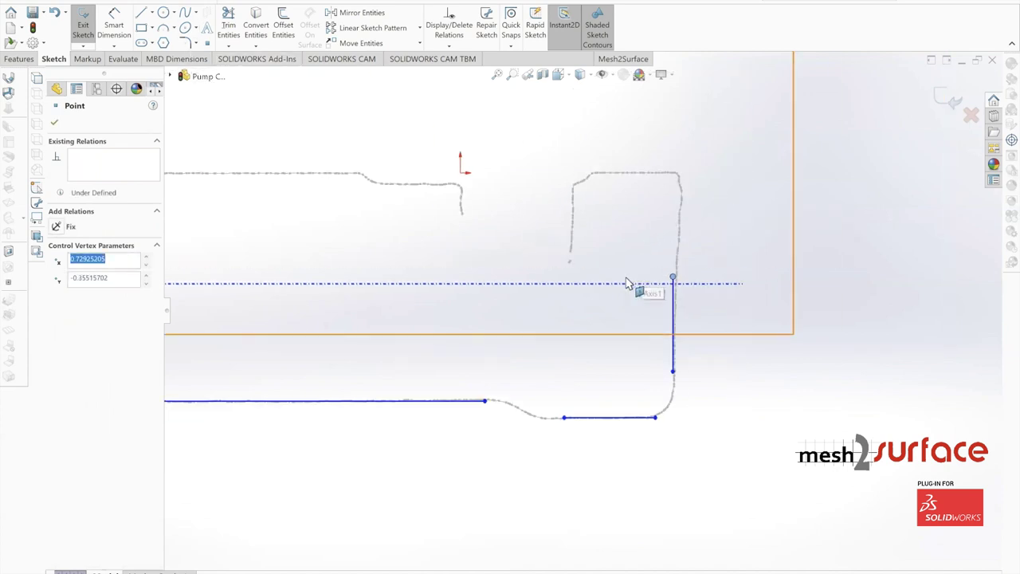
- Sketch a horizontal centerline along the fitted cylinder's axis
click(152, 13)
click(169, 43)
click(587, 284)
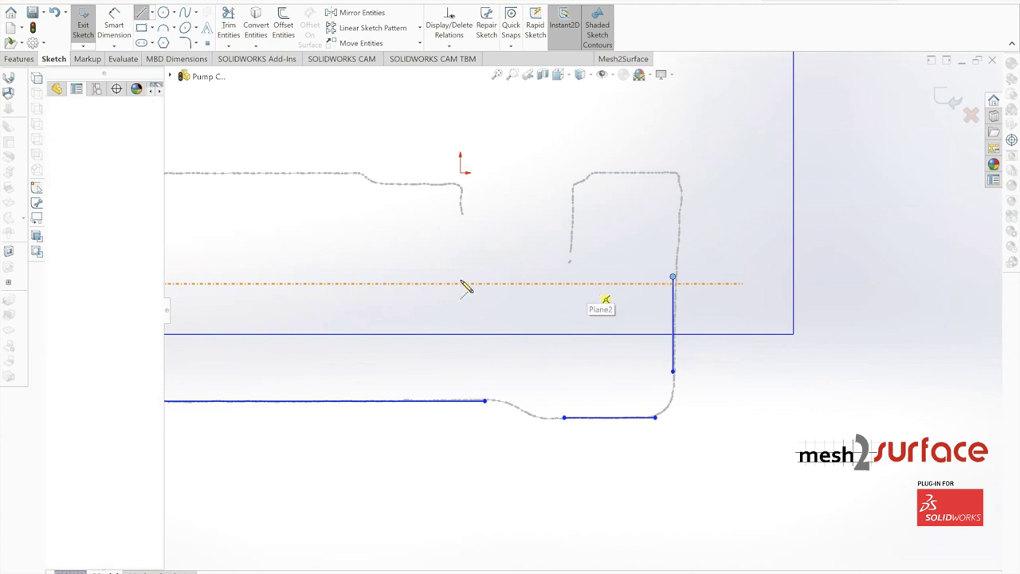
click(281, 284)
key(Escape)
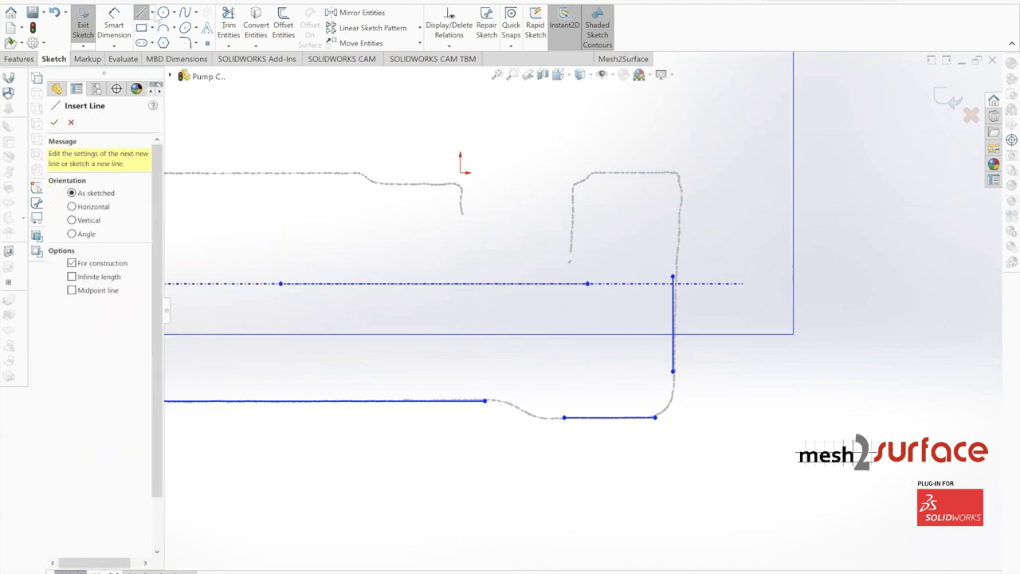
- Sketch a vertical line through the middle of the curved step between the long and short lower lines
scroll(522, 392, down, 6)
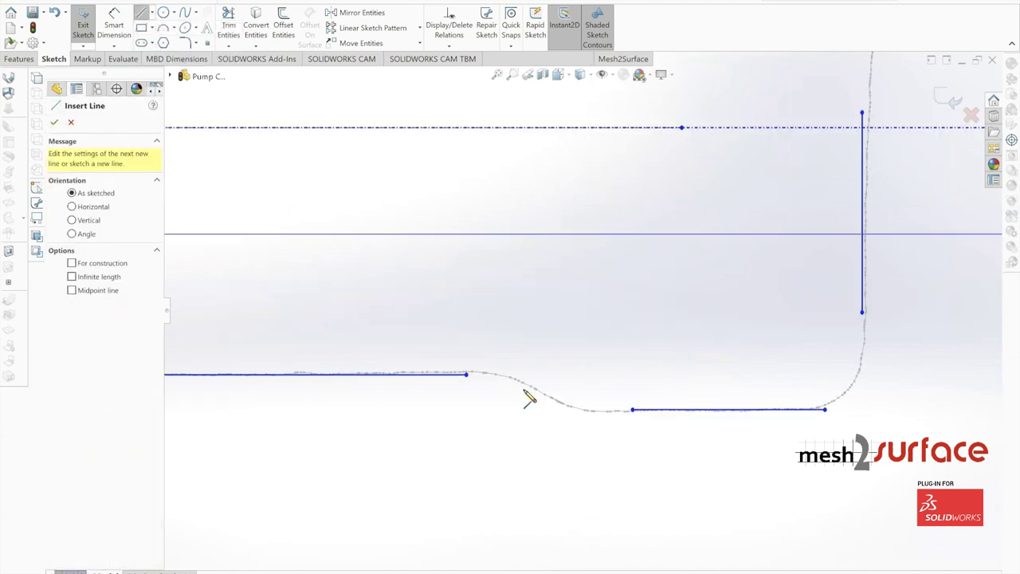
click(547, 283)
click(548, 431)
key(Escape)
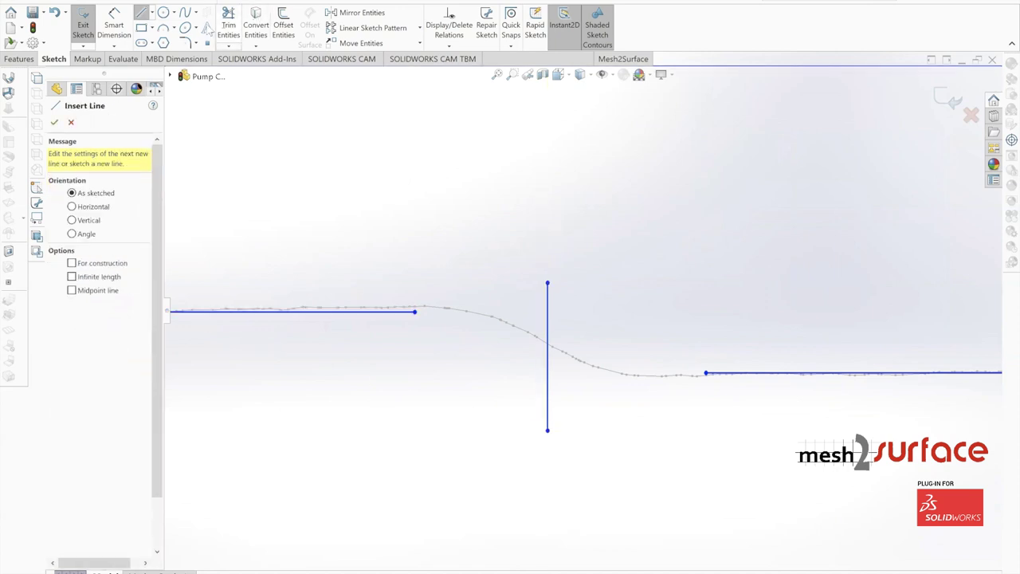
- Corner-trim the vertical step line with the long and short lower lines, and the short lower line with the right end line
click(230, 30)
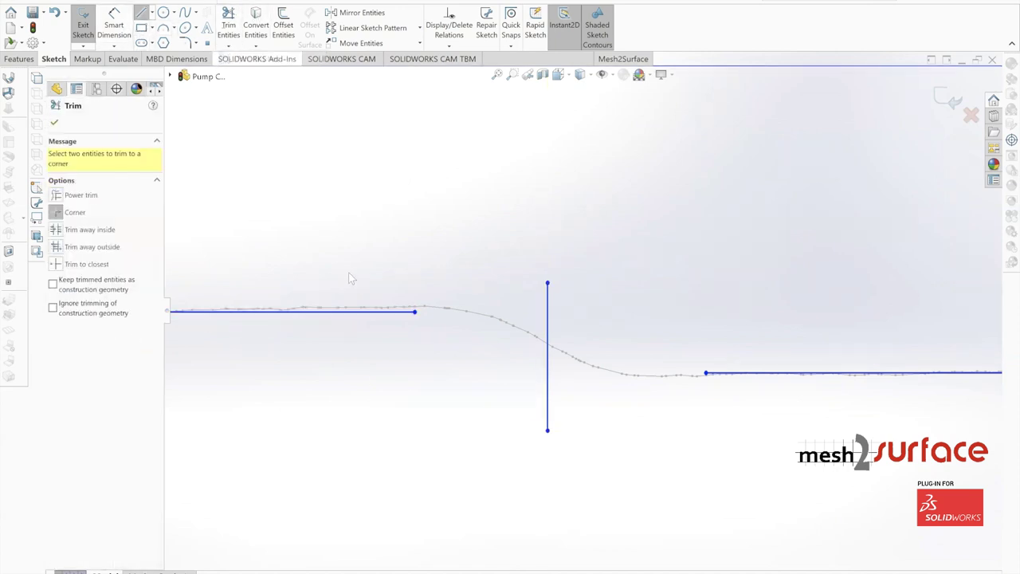
click(548, 376)
click(547, 345)
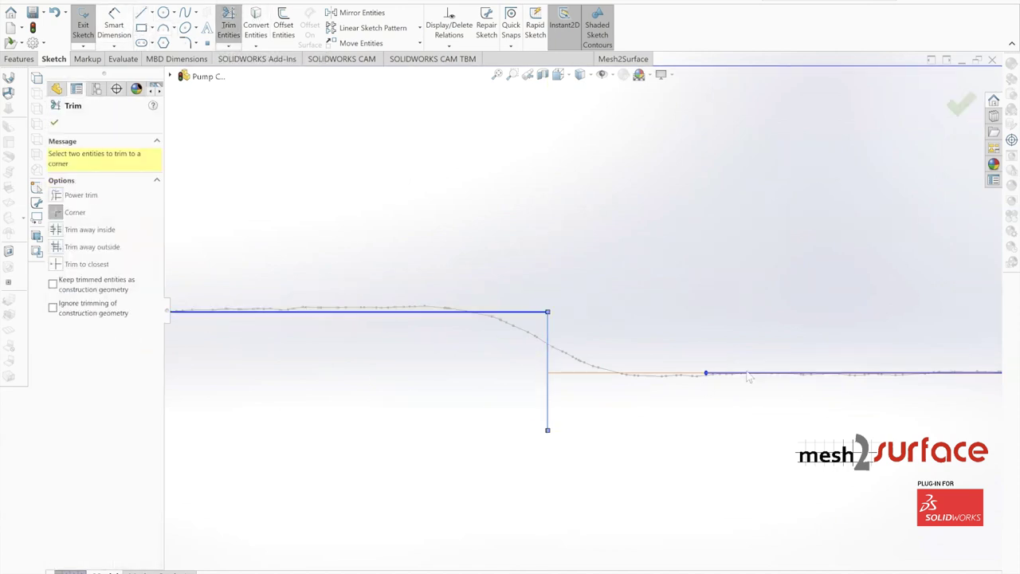
click(747, 373)
scroll(699, 306, up, 6)
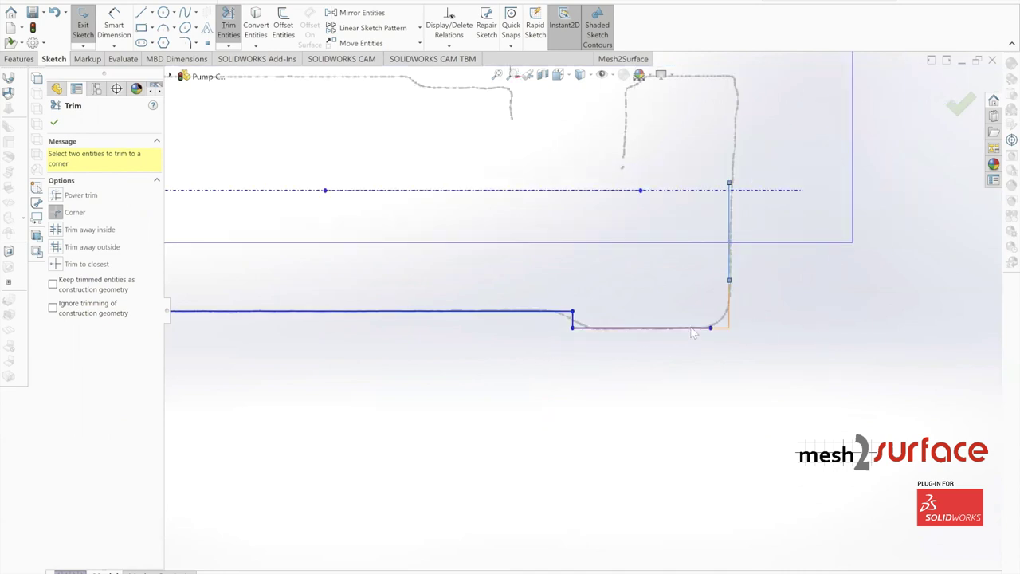
click(692, 328)
scroll(715, 222, up, 8)
scroll(378, 298, down, 2)
scroll(598, 306, down, 2)
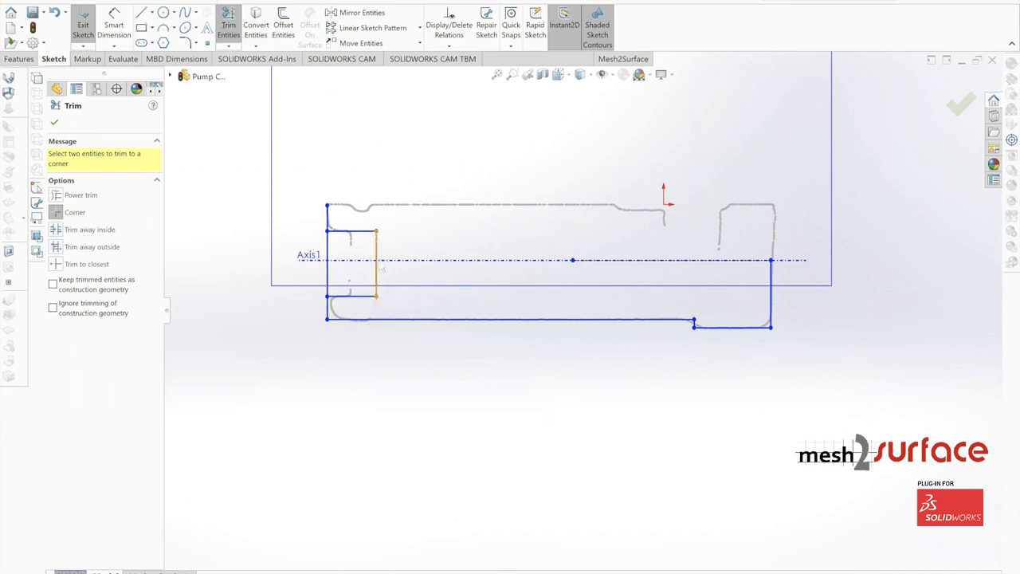
click(56, 121)
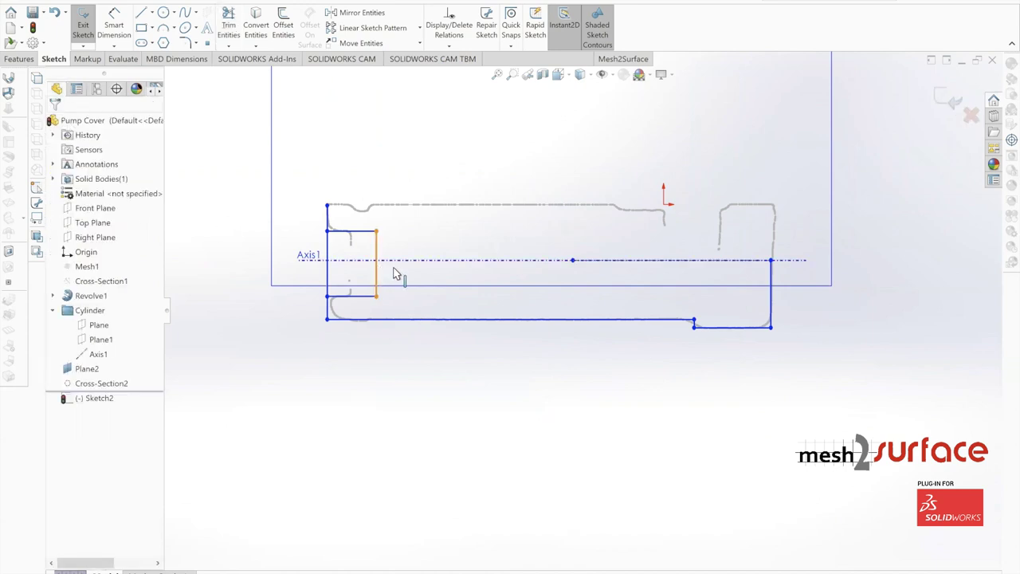
- Move the vertical line closing the inner bore along the axis to the inner wall of the cross-section near the right end
drag(390, 268, 726, 284)
scroll(692, 280, up, 2)
scroll(662, 270, down, 6)
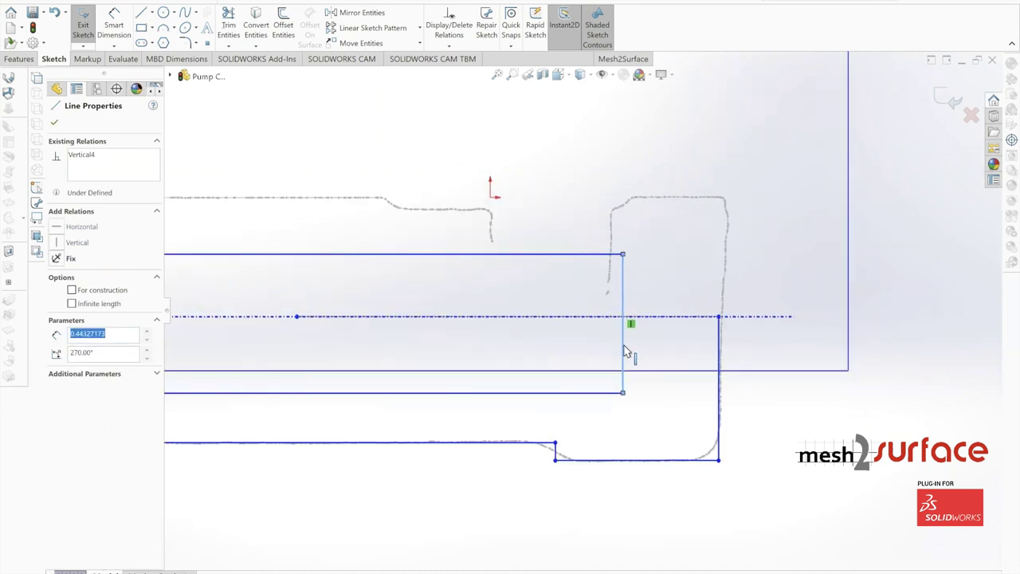
scroll(615, 358, up, 4)
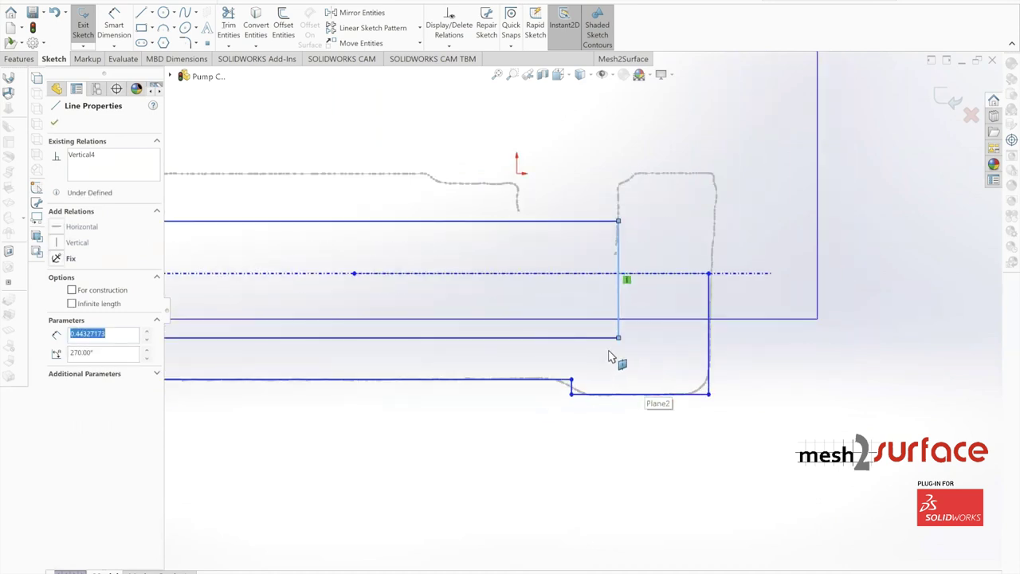
scroll(589, 322, down, 4)
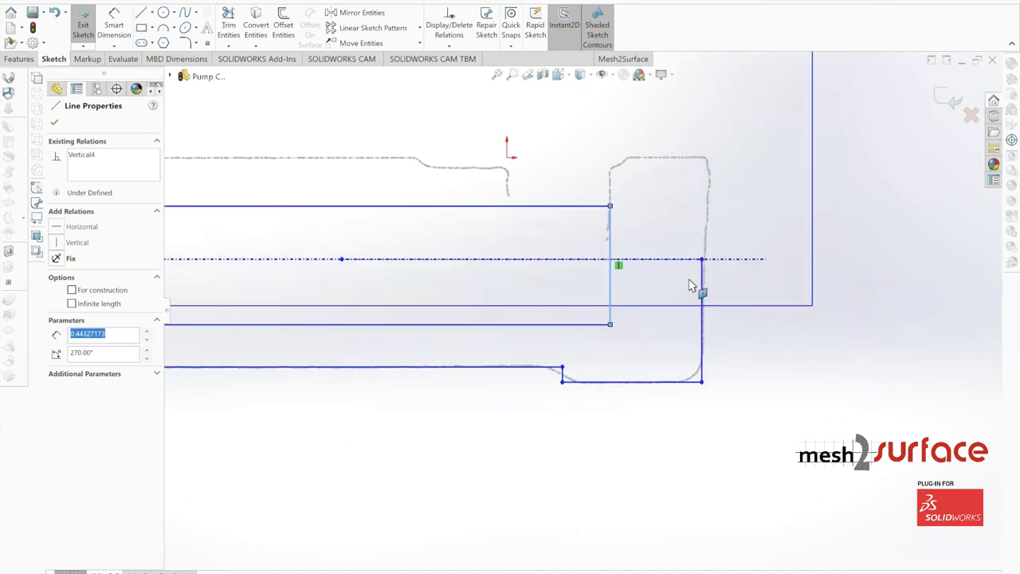
scroll(562, 254, up, 5)
scroll(640, 299, down, 8)
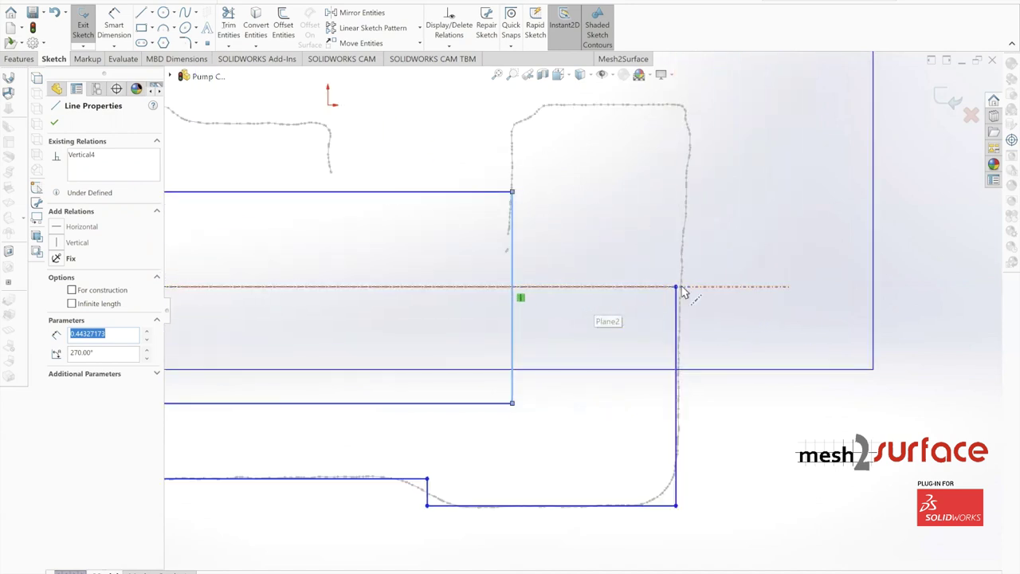
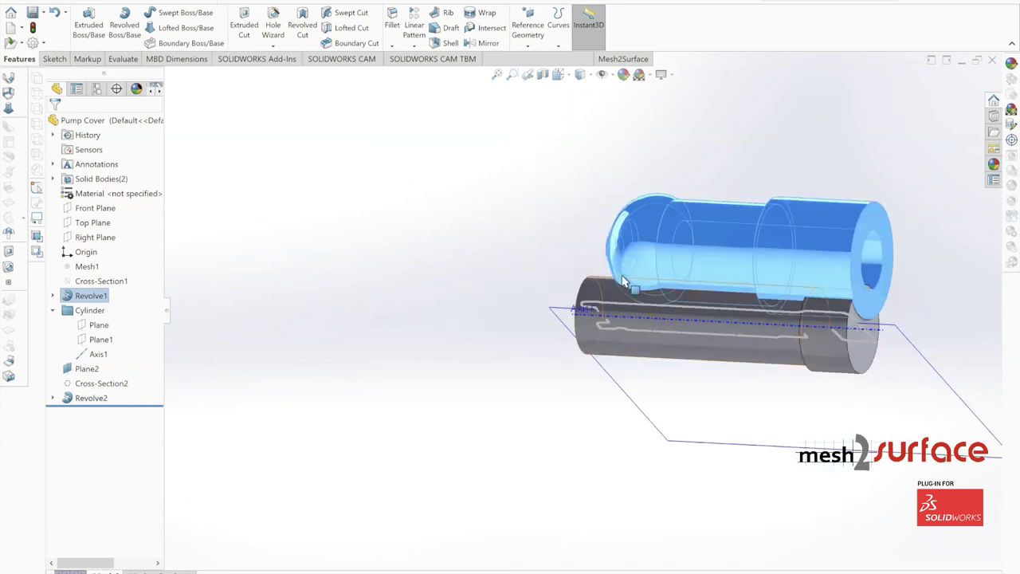
- Edit the second revolve so that its body merges with the first revolved body
click(103, 398)
click(111, 373)
click(54, 123)
- Examine the merged revolved bodies and their overlap from several angles
middle_drag(399, 289, 482, 408)
scroll(593, 310, down, 8)
middle_drag(598, 310, 255, 383)
scroll(478, 394, up, 6)
scroll(471, 400, up, 6)
scroll(439, 409, down, 5)
scroll(443, 269, up, 3)
scroll(444, 269, down, 4)
middle_drag(542, 338, 526, 424)
scroll(596, 333, up, 5)
scroll(504, 414, down, 3)
- Show the scanned mesh and compare the revolved bodies with it, especially where they protrude through the flat mounting face
right_click(86, 267)
click(95, 254)
scroll(584, 318, up, 4)
middle_drag(584, 318, 401, 341)
scroll(537, 268, down, 4)
scroll(537, 267, down, 4)
scroll(570, 331, up, 4)
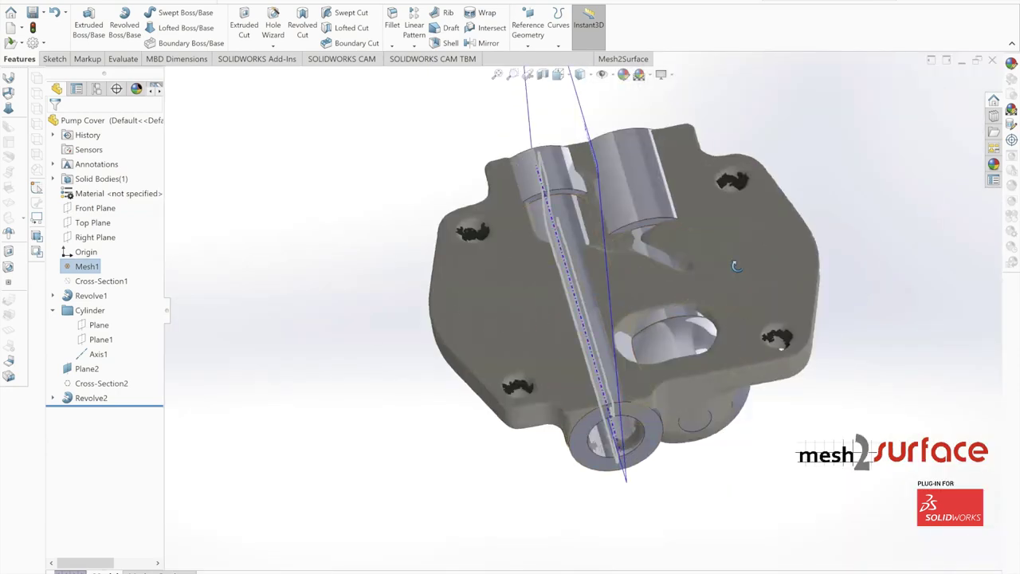
middle_drag(740, 276, 702, 236)
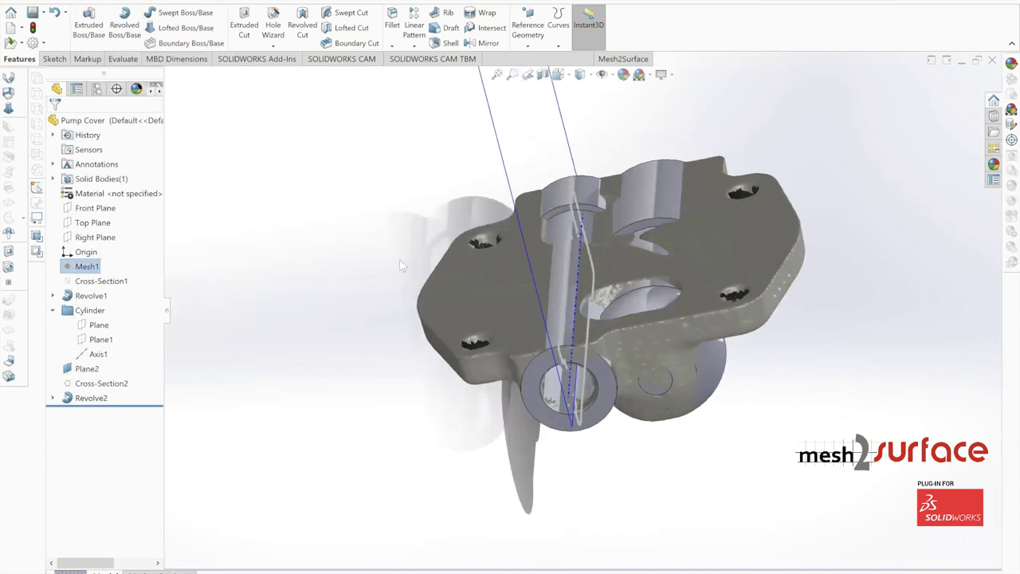
middle_drag(486, 268, 574, 103)
scroll(649, 307, down, 4)
middle_drag(550, 283, 519, 257)
scroll(520, 257, up, 5)
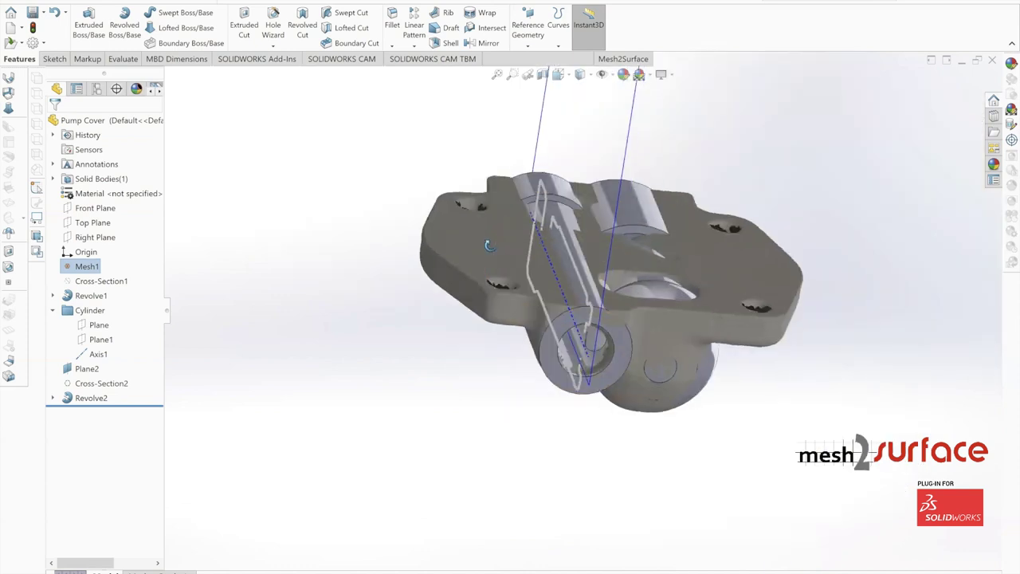
- Select the mesh's flat mounting face by wand at sensitivity 60 and fit a plane primitive to it
click(623, 58)
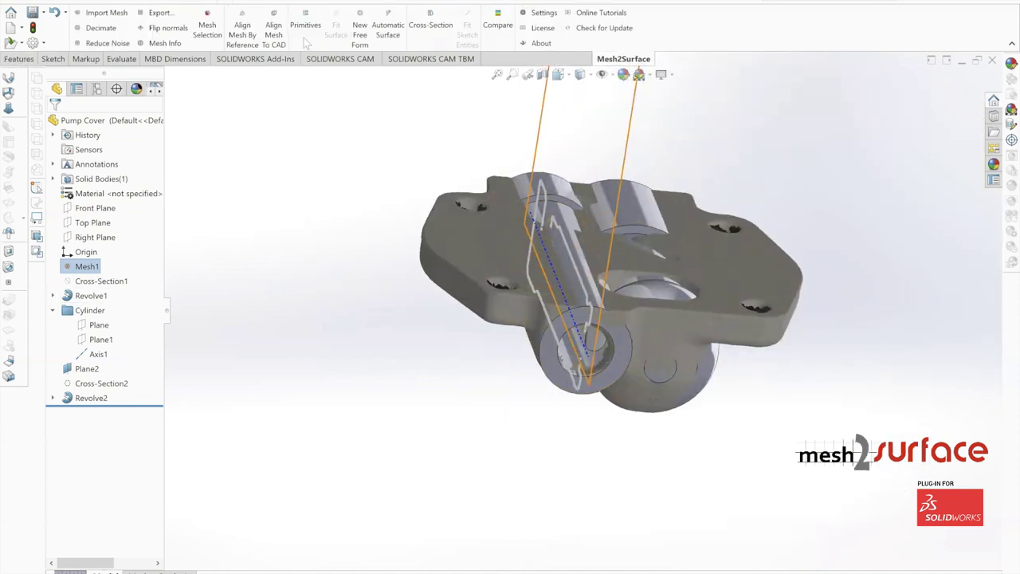
click(303, 25)
click(55, 183)
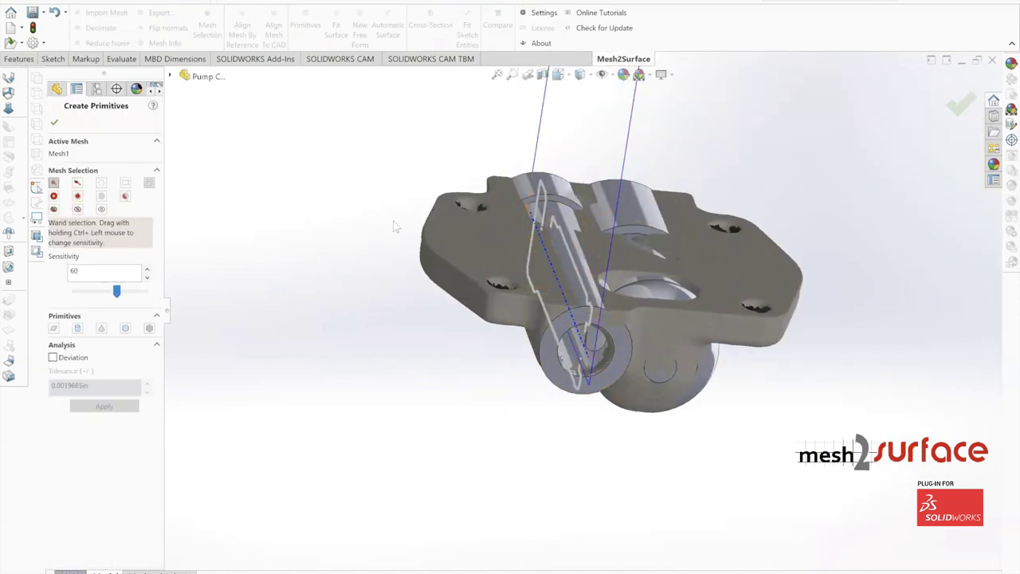
click(477, 250)
middle_drag(470, 293, 454, 278)
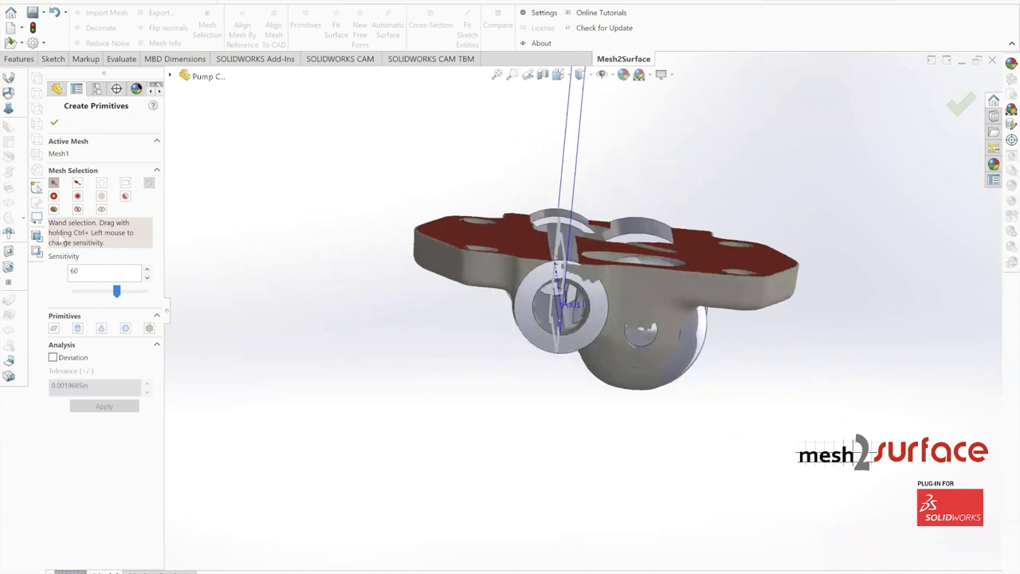
click(54, 327)
middle_drag(552, 278, 509, 235)
scroll(567, 318, up, 2)
scroll(568, 319, down, 1)
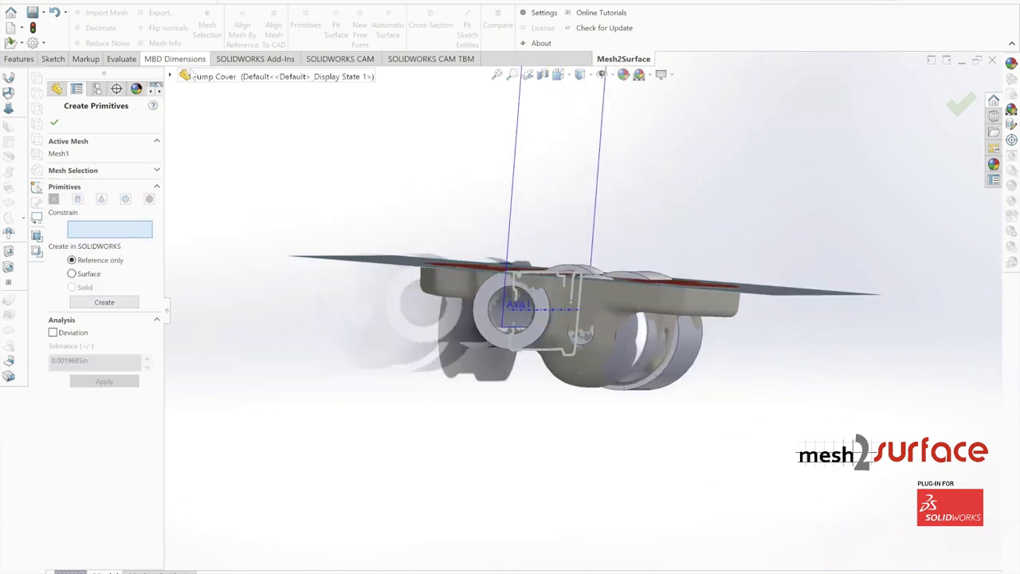
- Constrain the fitted plane to the Front Plane as reference only, compare it with the mounting face, and leave the primitives command
click(169, 76)
click(215, 164)
middle_drag(428, 261, 544, 314)
scroll(544, 314, down, 2)
scroll(440, 299, down, 1)
mouse_move(441, 299)
middle_down()
mouse_move(463, 279)
mouse_move(447, 299)
middle_up()
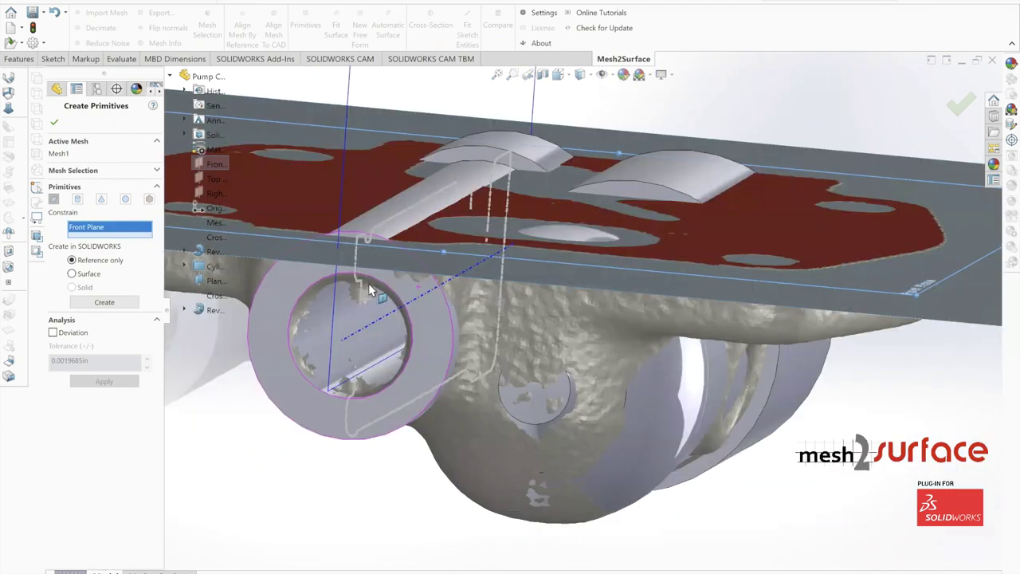
click(72, 261)
scroll(385, 284, up, 5)
middle_drag(437, 283, 536, 227)
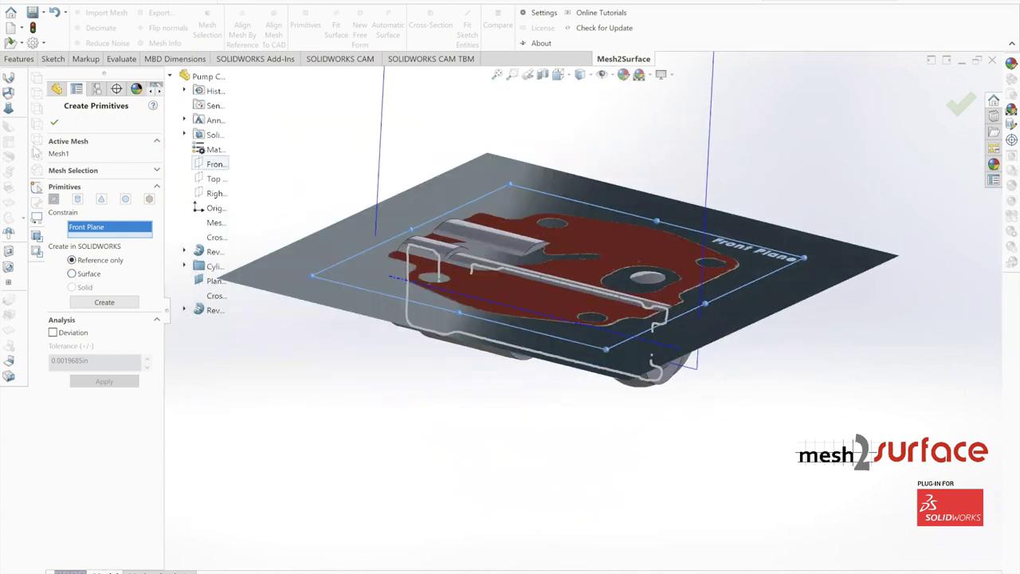
click(58, 124)
- Intersect the Revolve2 body with the Front Plane, creating both intersecting and internal regions
middle_drag(396, 210, 343, 210)
click(27, 60)
click(488, 28)
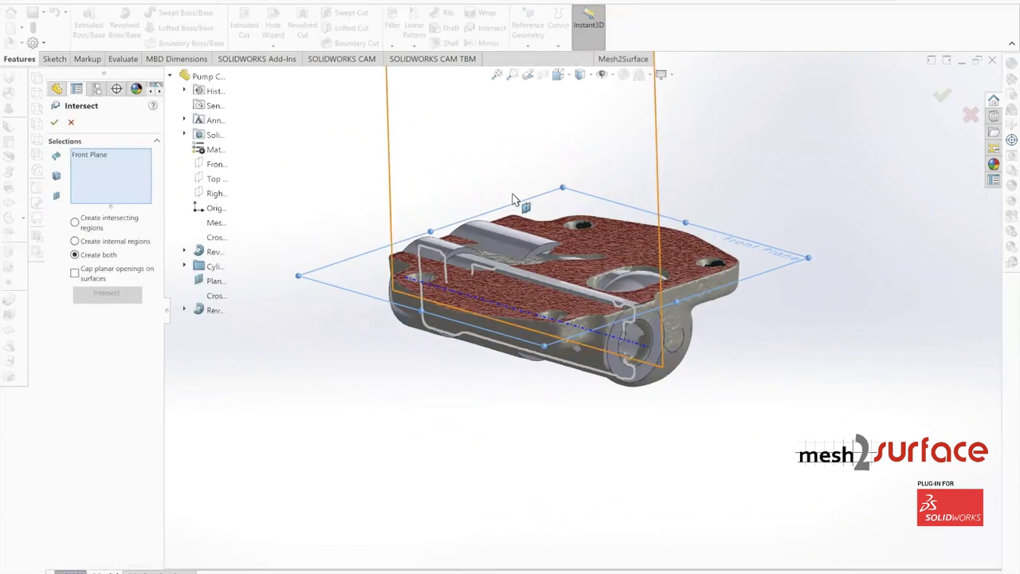
click(504, 242)
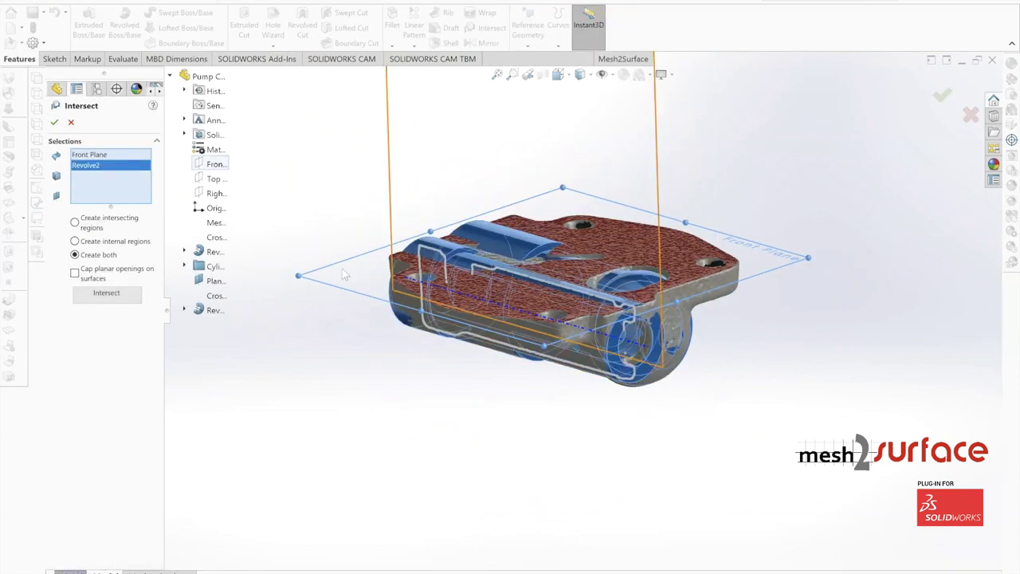
click(106, 293)
- Exclude regions 1, 3 and 4, which protrude beyond the Front Plane, and complete the intersection with the result merged
click(515, 241)
click(460, 256)
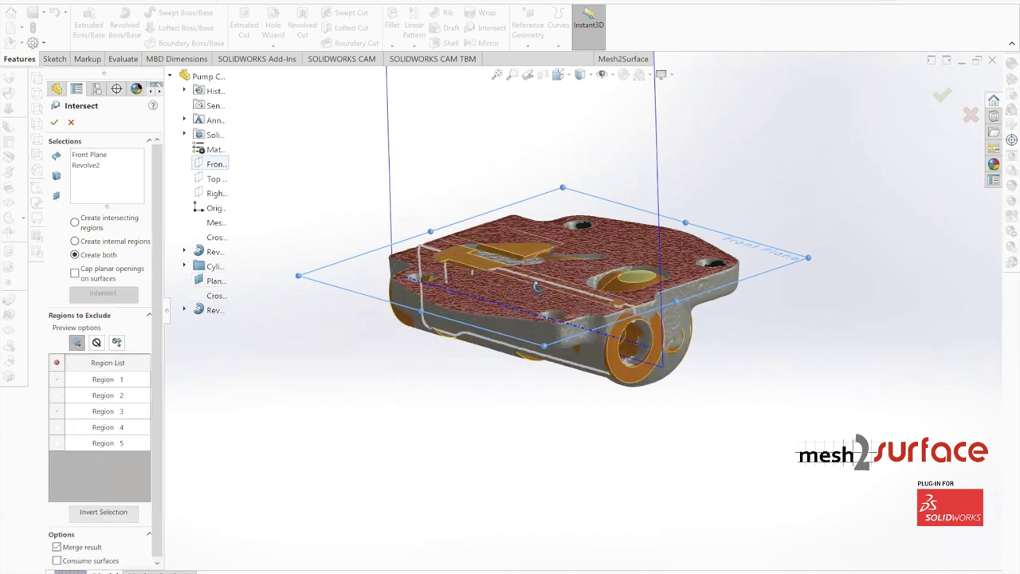
click(640, 276)
middle_drag(530, 315, 33, 153)
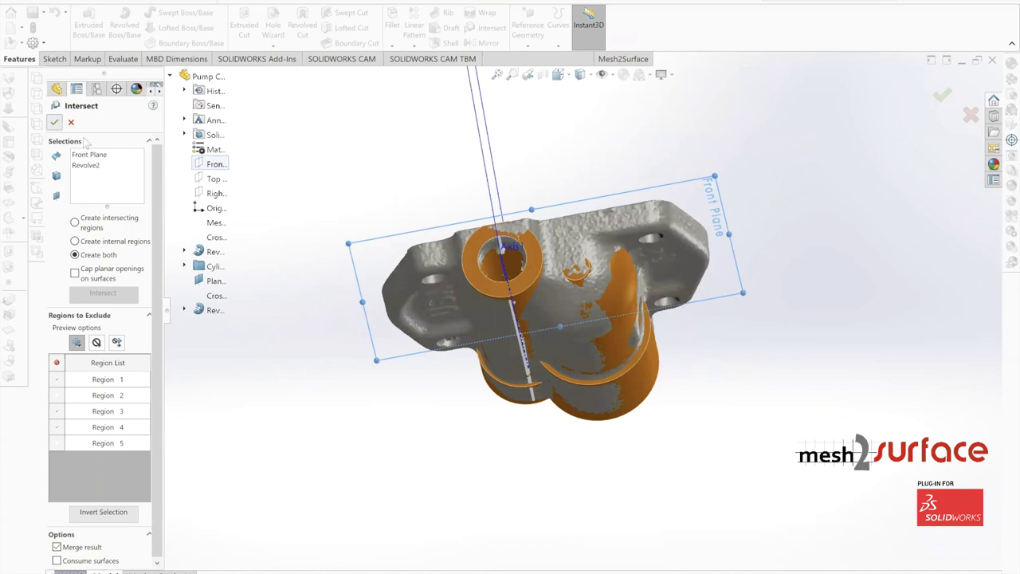
click(56, 123)
- Clear the mesh selection on the flat mounting face
middle_drag(348, 219, 717, 223)
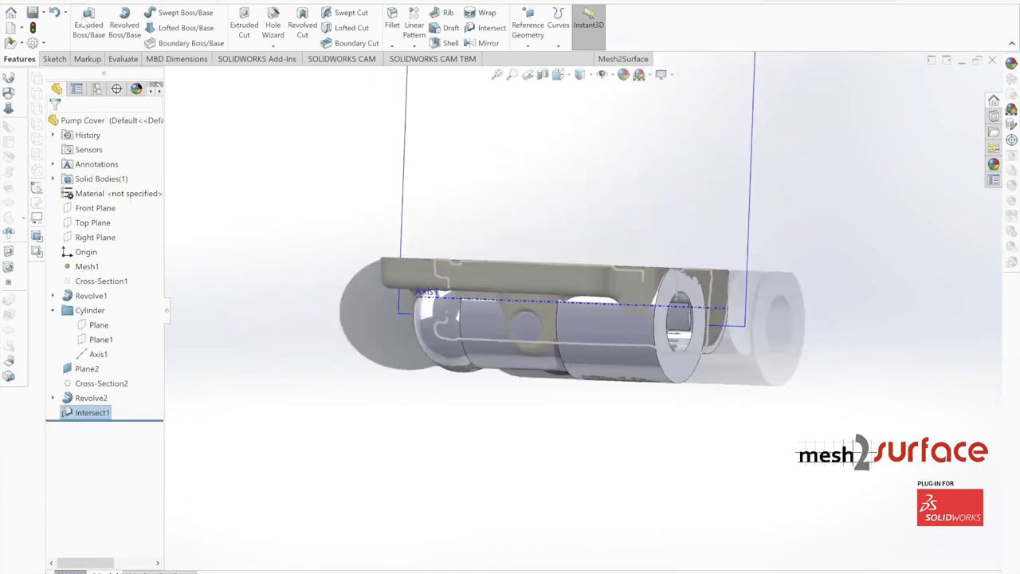
middle_drag(537, 367, 483, 200)
scroll(603, 389, down, 3)
scroll(604, 389, up, 3)
scroll(483, 199, down, 3)
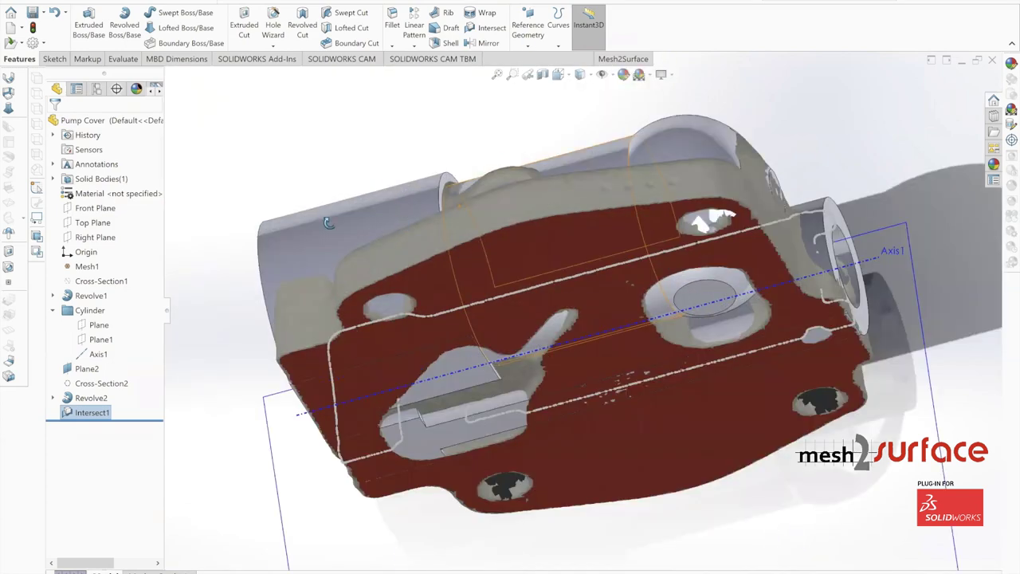
middle_drag(328, 223, 325, 267)
click(629, 60)
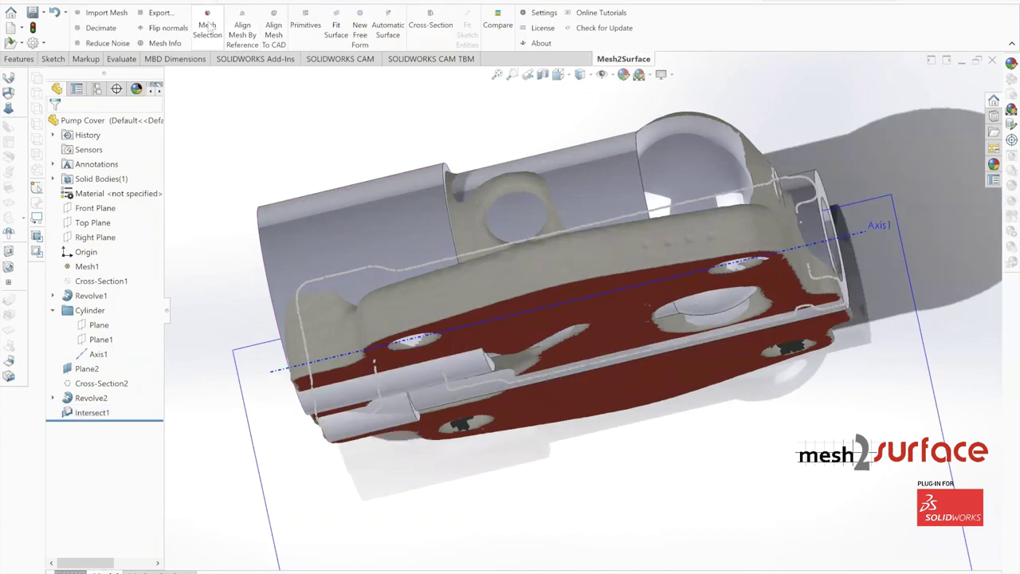
click(207, 29)
click(102, 188)
click(54, 122)
- Start a mesh cross-section parallel to the Front Plane and offset it from the mounting face into the flange
scroll(485, 255, up, 3)
middle_drag(485, 255, 602, 383)
click(93, 210)
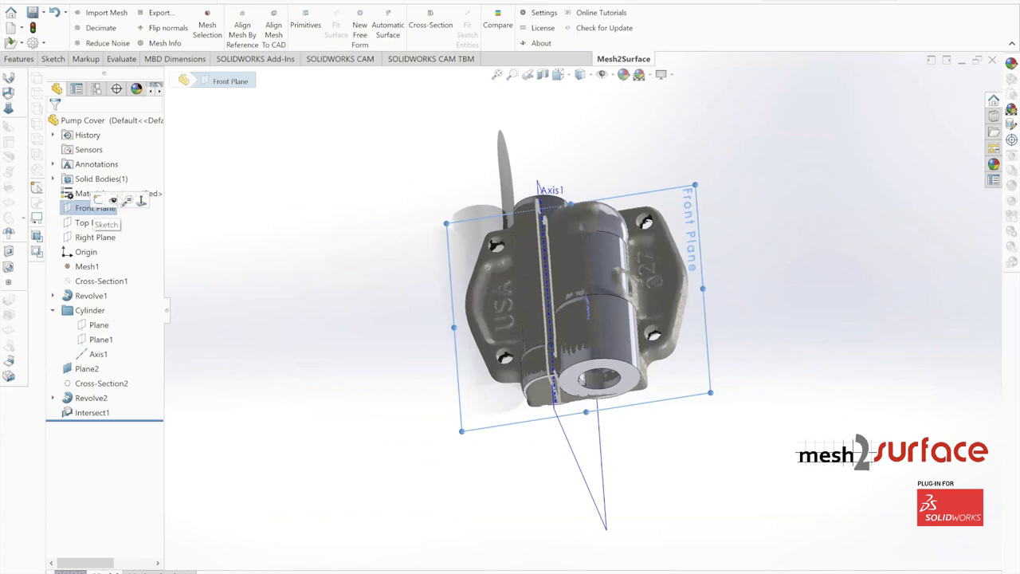
click(431, 26)
middle_drag(529, 331, 574, 314)
scroll(574, 316, down, 5)
drag(618, 327, 622, 319)
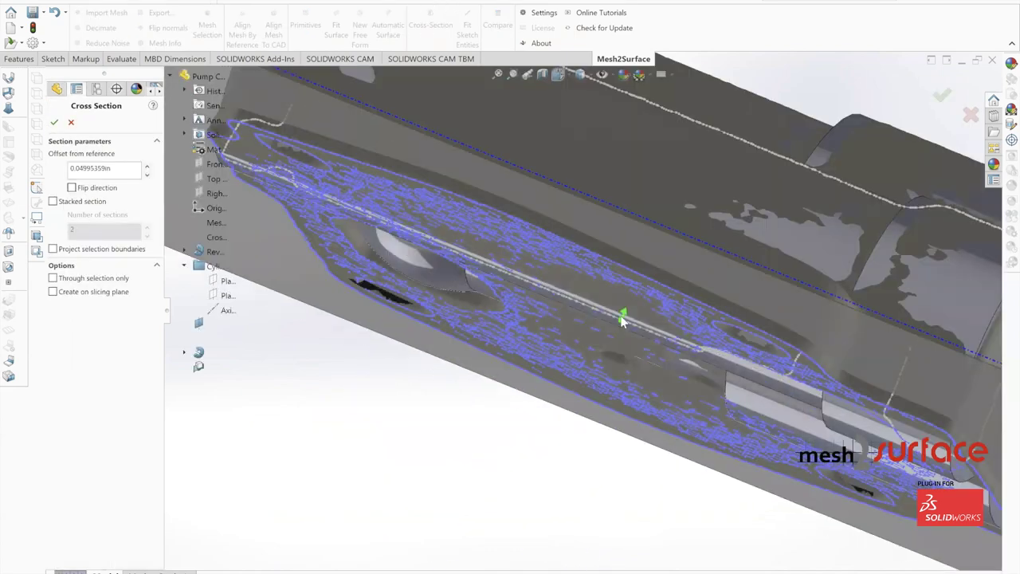
scroll(703, 313, up, 4)
middle_drag(703, 315, 633, 265)
drag(611, 310, 615, 288)
- Adjust the section offset just past the raised lettering, outlining the flange and its two recessed pockets, and create the cross-section
middle_drag(600, 187, 539, 232)
mouse_move(547, 316)
middle_down()
mouse_move(535, 234)
mouse_move(547, 309)
middle_up()
middle_drag(535, 263, 538, 372)
scroll(607, 412, down, 5)
scroll(644, 377, up, 3)
drag(645, 368, 646, 370)
middle_drag(623, 360, 610, 398)
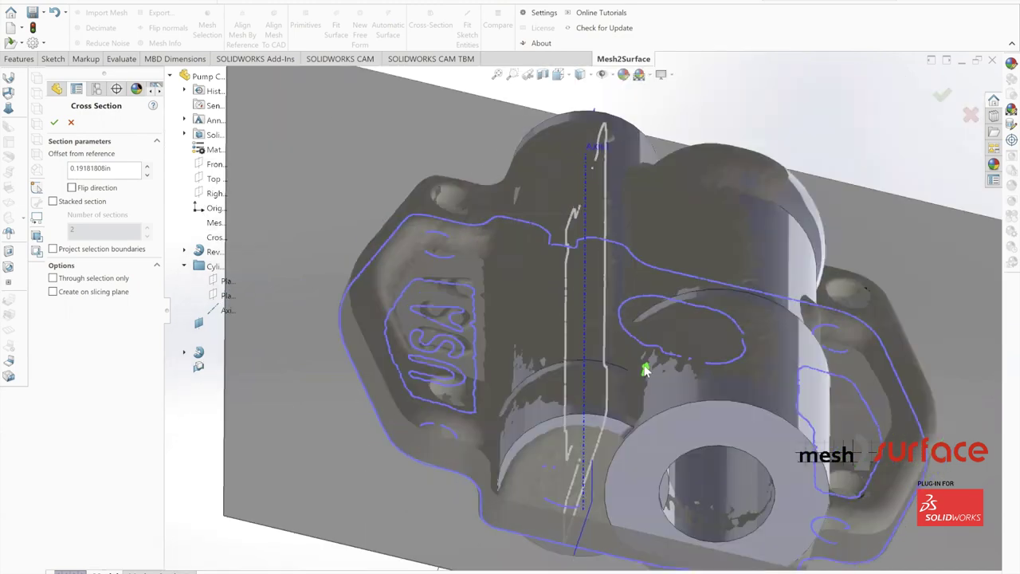
drag(646, 366, 647, 363)
click(54, 122)
- Hide the scanned mesh, keeping the solid and the flange cross-section displayed
middle_drag(404, 289, 457, 360)
scroll(570, 260, up, 2)
scroll(634, 212, down, 2)
middle_drag(633, 212, 580, 242)
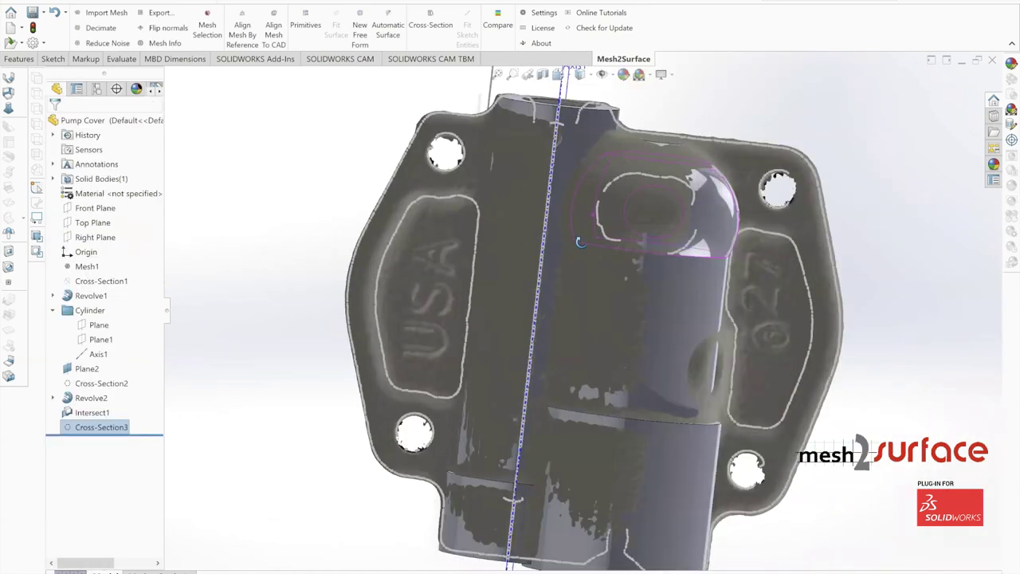
right_click(87, 267)
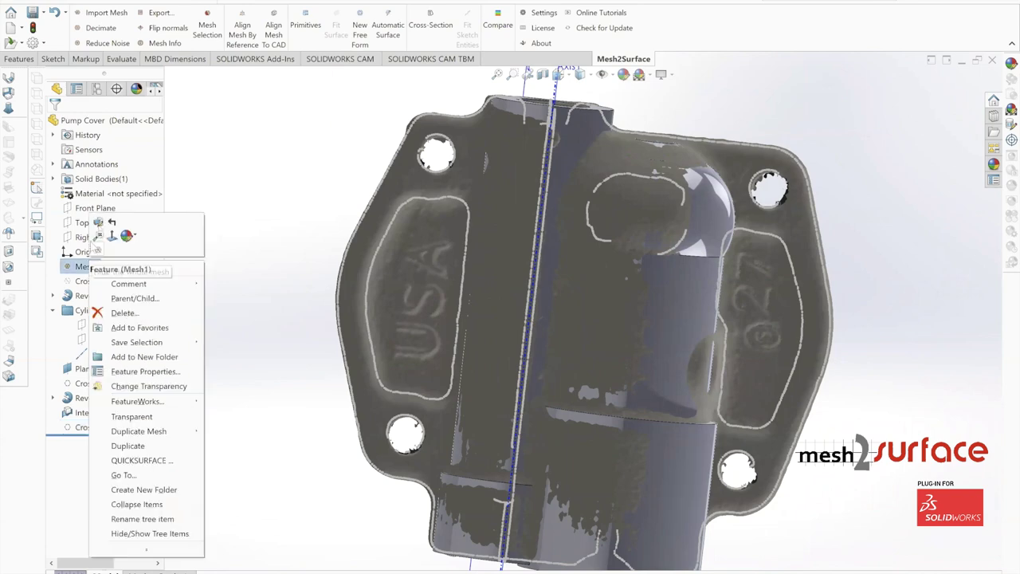
click(97, 248)
scroll(581, 319, up, 4)
middle_drag(688, 308, 370, 319)
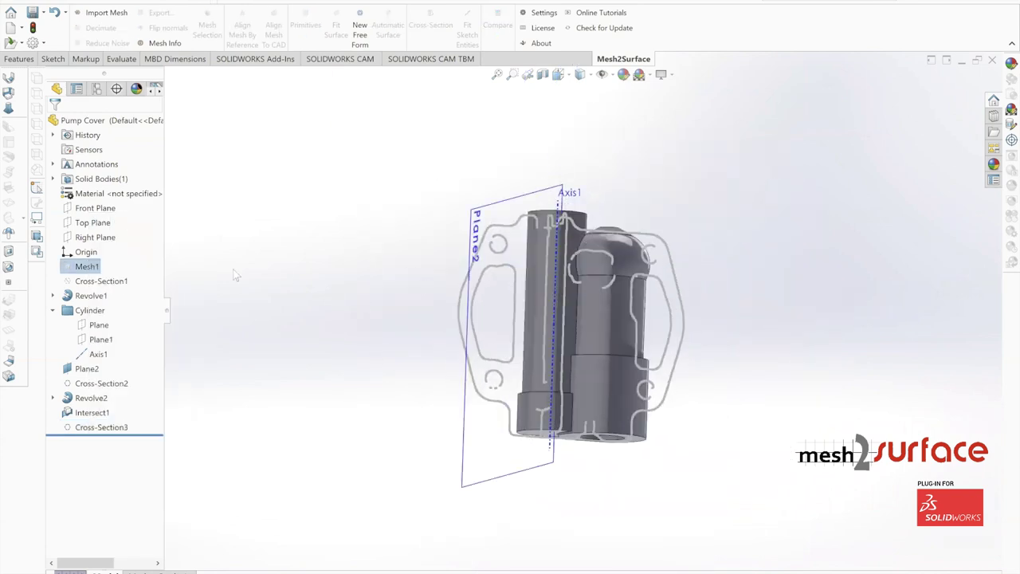
- Start a sketch on the Front Plane and view it square-on from the boss side
click(90, 208)
click(98, 201)
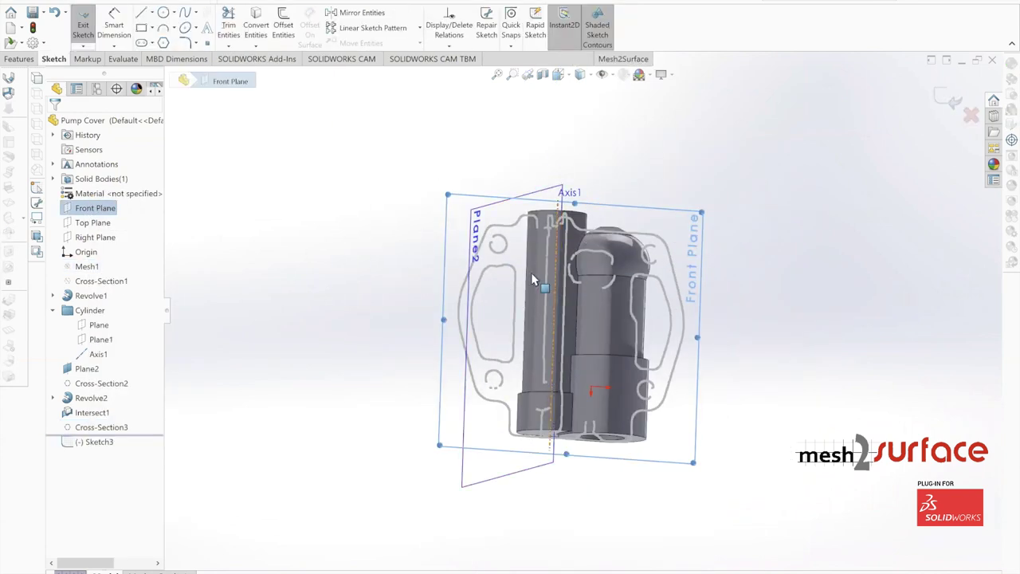
click(561, 74)
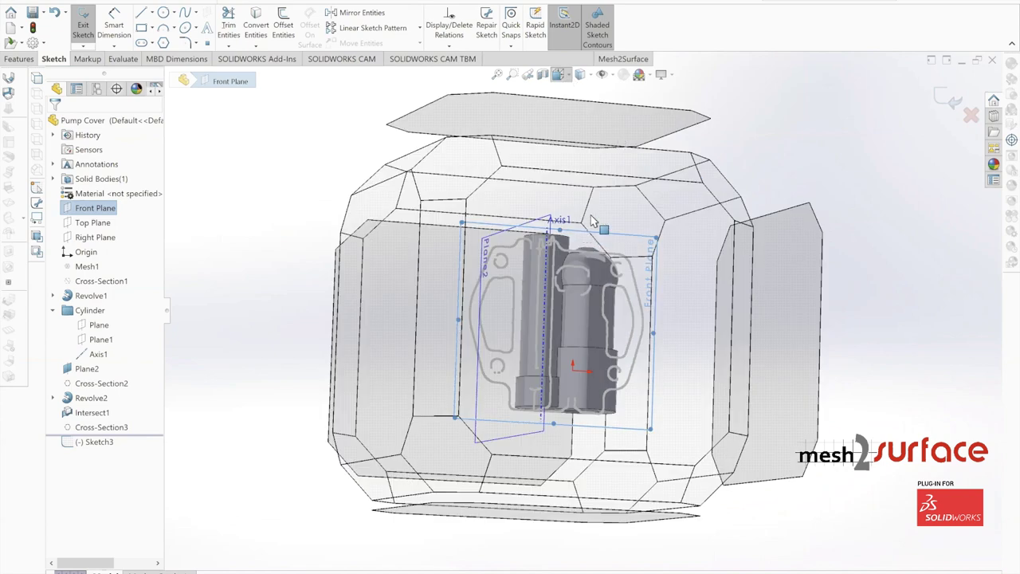
click(715, 339)
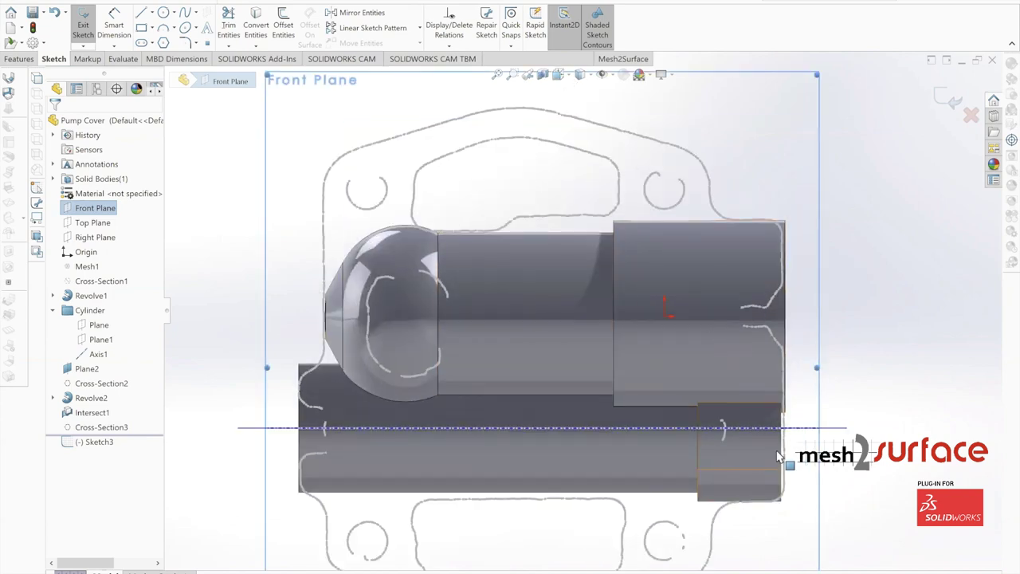
- Examine how the flange cross-section outline runs relative to the bosses, bolt holes and recessed pockets
scroll(775, 454, down, 3)
scroll(720, 362, up, 1)
scroll(672, 402, down, 2)
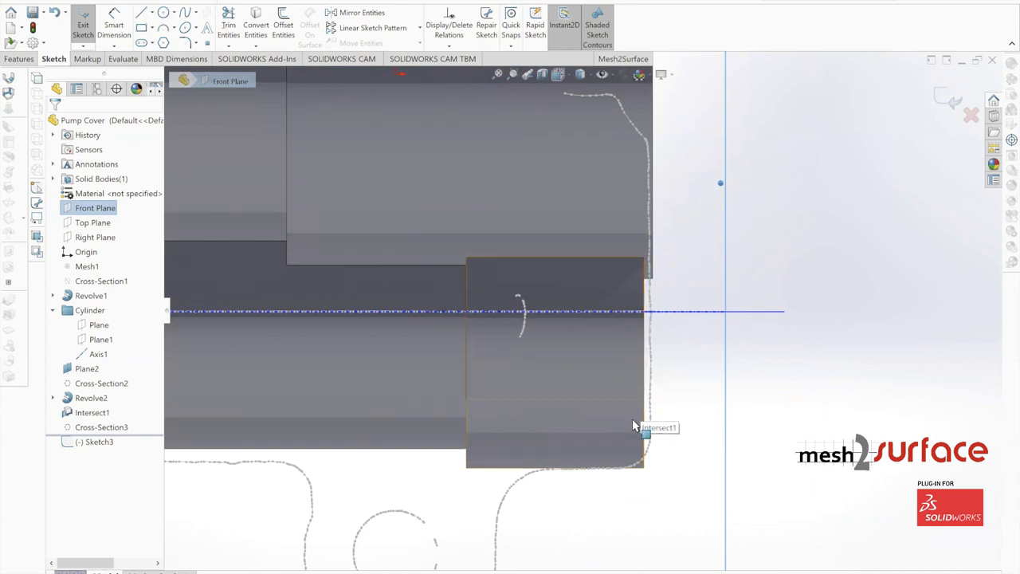
scroll(633, 418, down, 4)
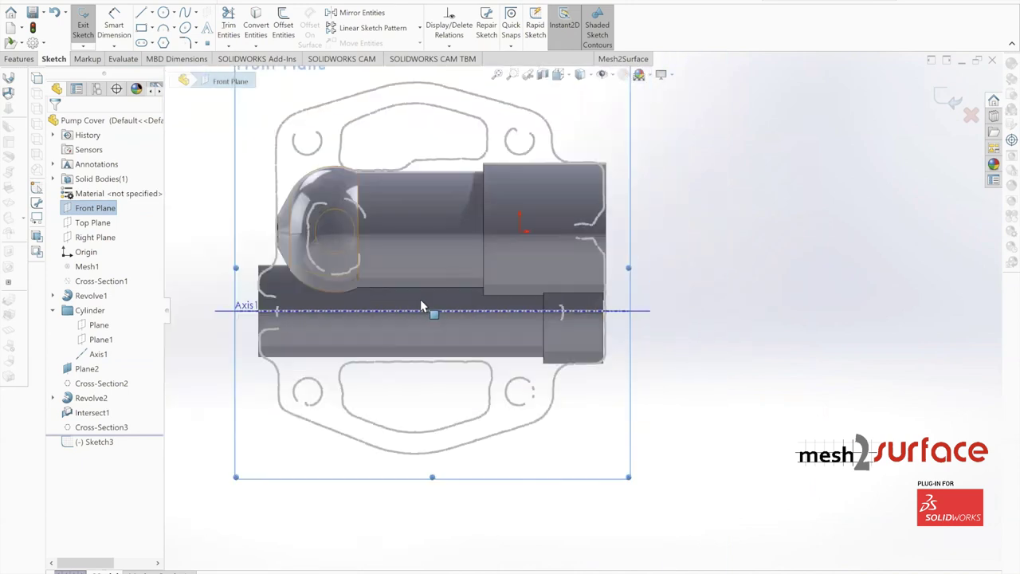
scroll(596, 303, down, 4)
scroll(565, 309, up, 2)
scroll(579, 239, up, 2)
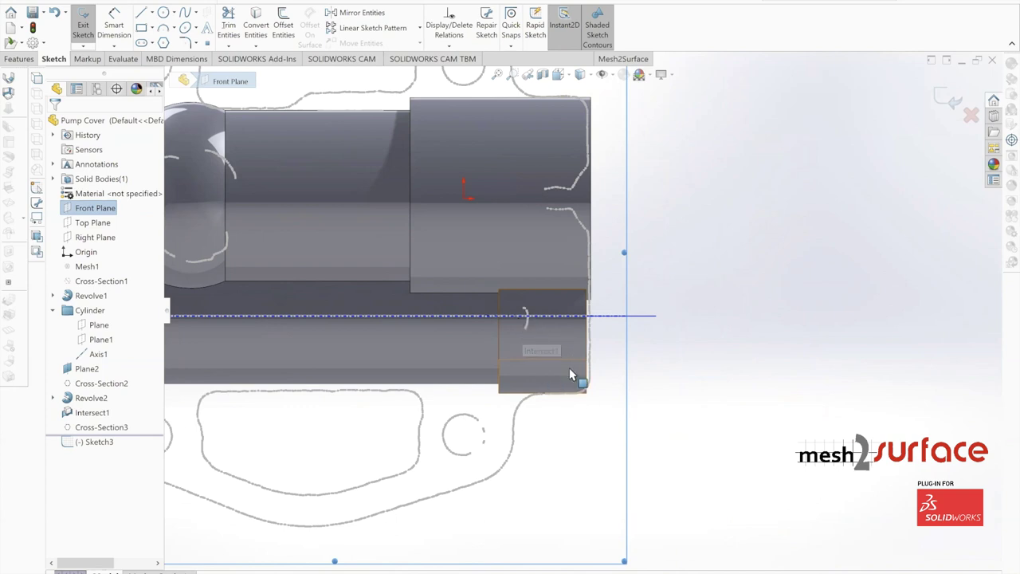
scroll(568, 371, down, 1)
scroll(560, 327, up, 3)
middle_drag(541, 248, 505, 236)
scroll(542, 164, up, 3)
scroll(536, 172, down, 2)
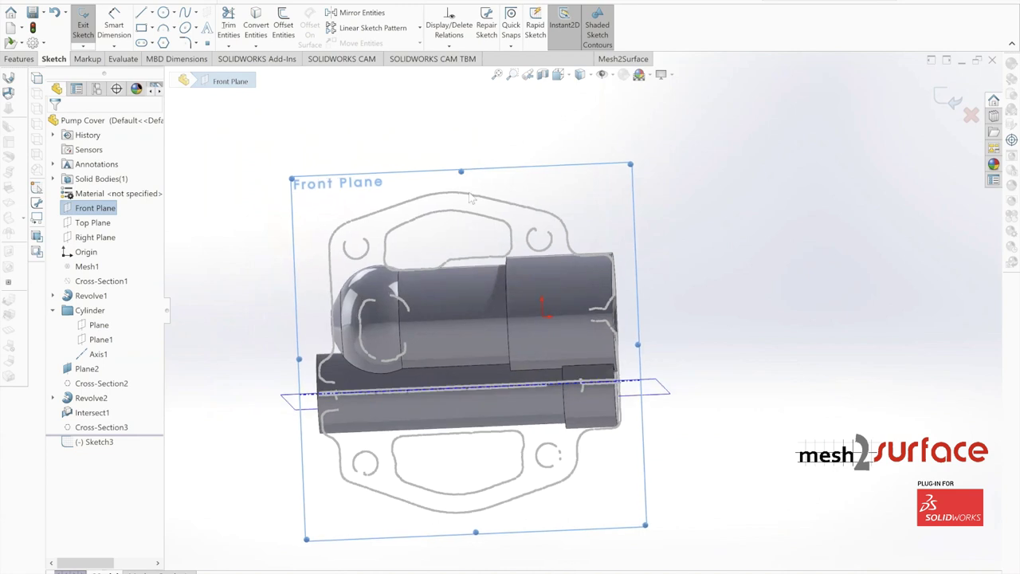
- View the sketch square-on and use Fit Sketch Entities to fit lines to the flange outline's four slanted edges and long left edge
click(569, 76)
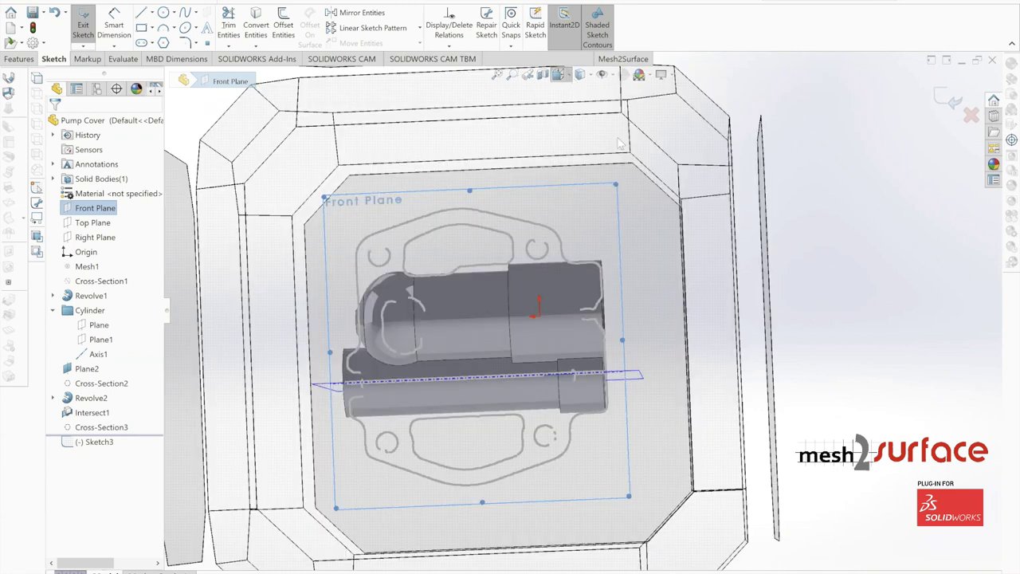
click(401, 177)
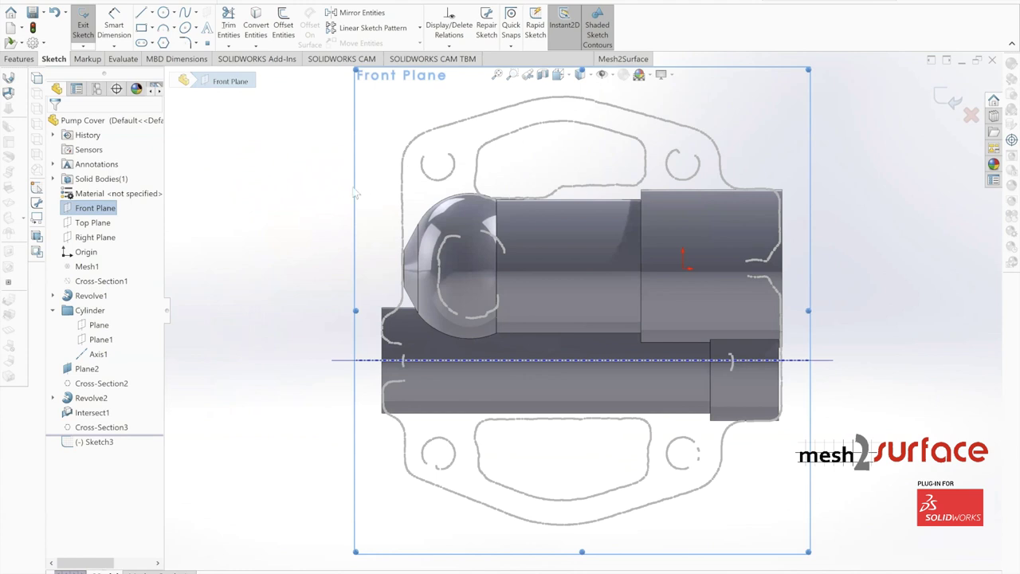
click(621, 61)
click(470, 30)
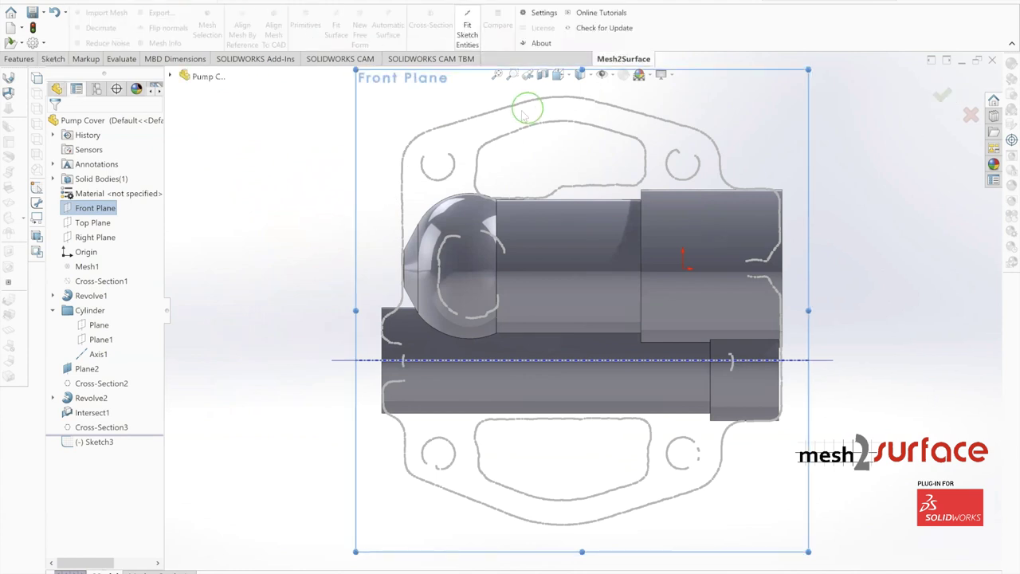
drag(504, 109, 450, 119)
drag(599, 102, 699, 130)
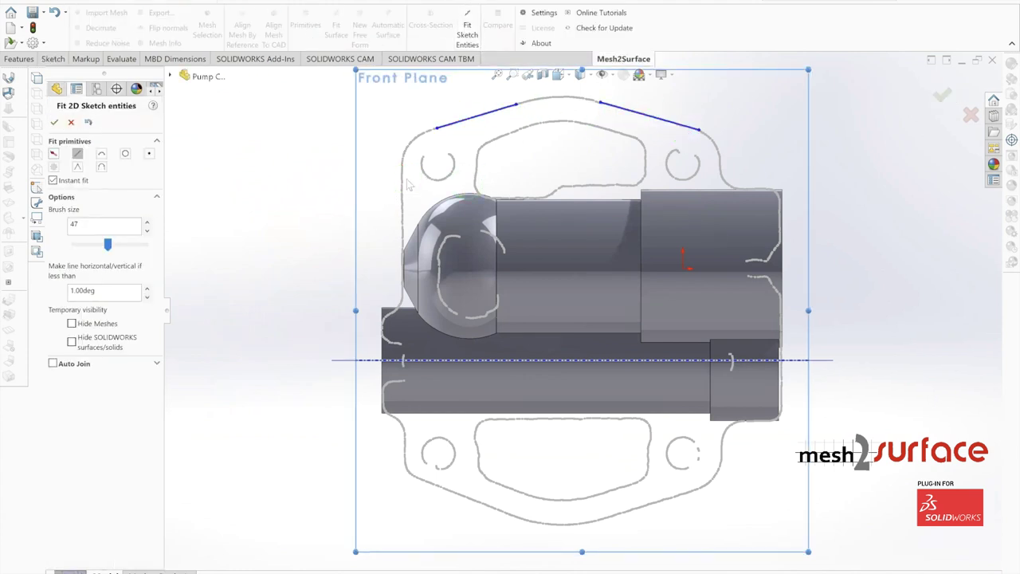
drag(441, 493, 518, 518)
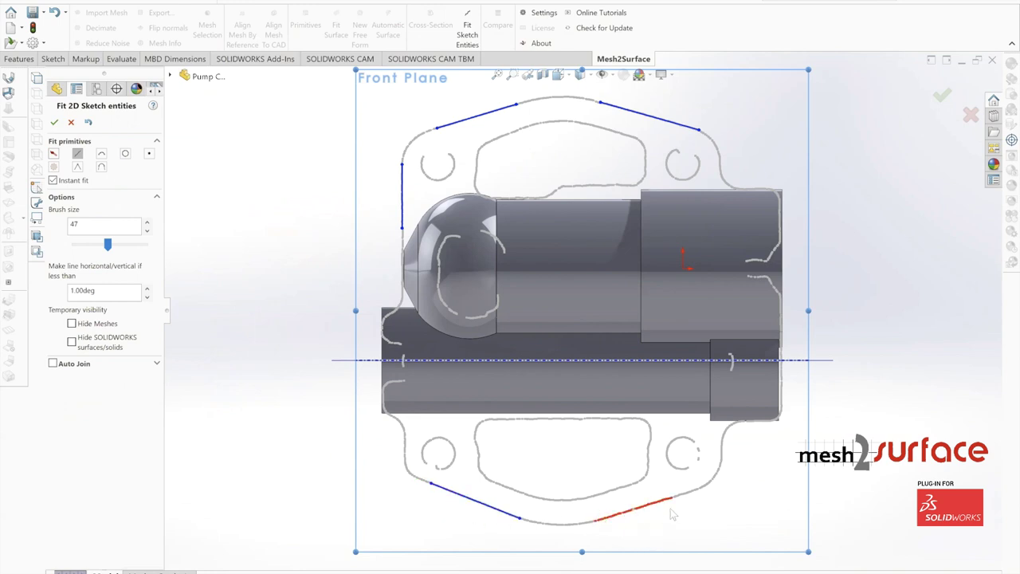
drag(665, 512, 682, 505)
- Fit lines to the two short near-vertical edges on the right side of the flange outline, below and above the bosses
scroll(745, 493, down, 8)
drag(606, 182, 612, 273)
scroll(603, 242, up, 4)
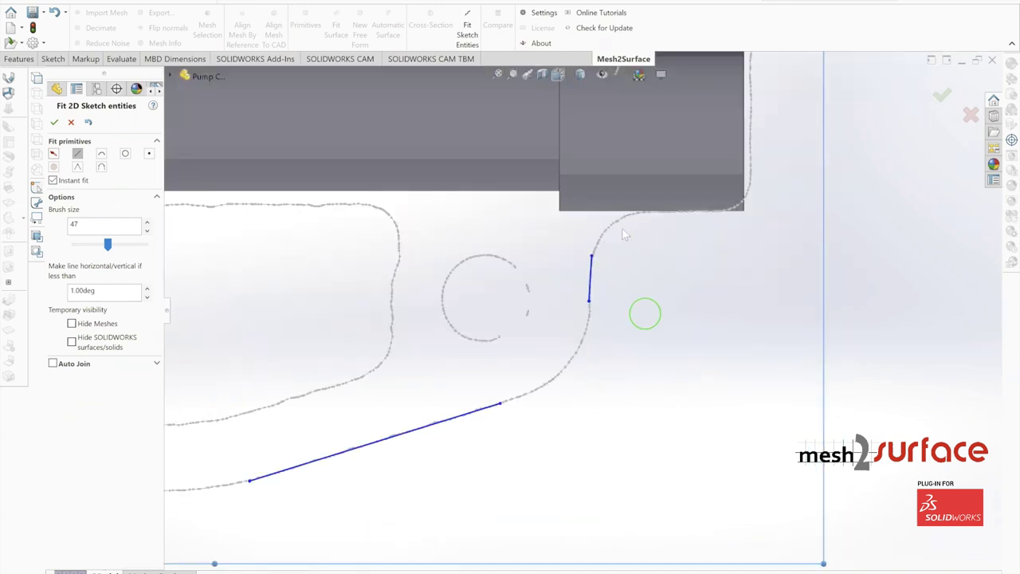
scroll(604, 241, up, 5)
scroll(631, 217, up, 4)
scroll(470, 270, down, 6)
scroll(382, 197, up, 5)
scroll(472, 257, down, 2)
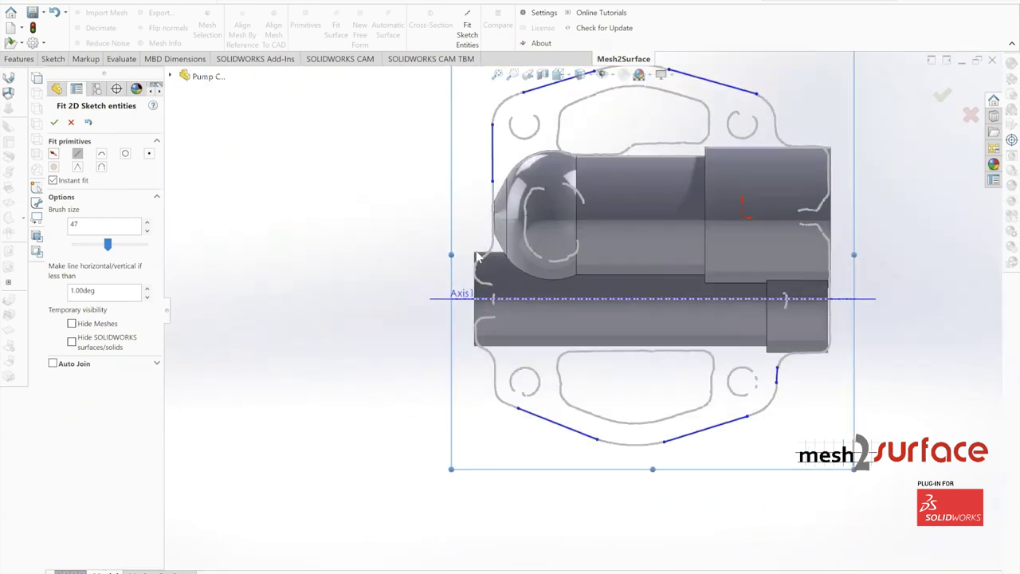
scroll(529, 324, down, 3)
scroll(532, 335, up, 7)
scroll(667, 276, down, 12)
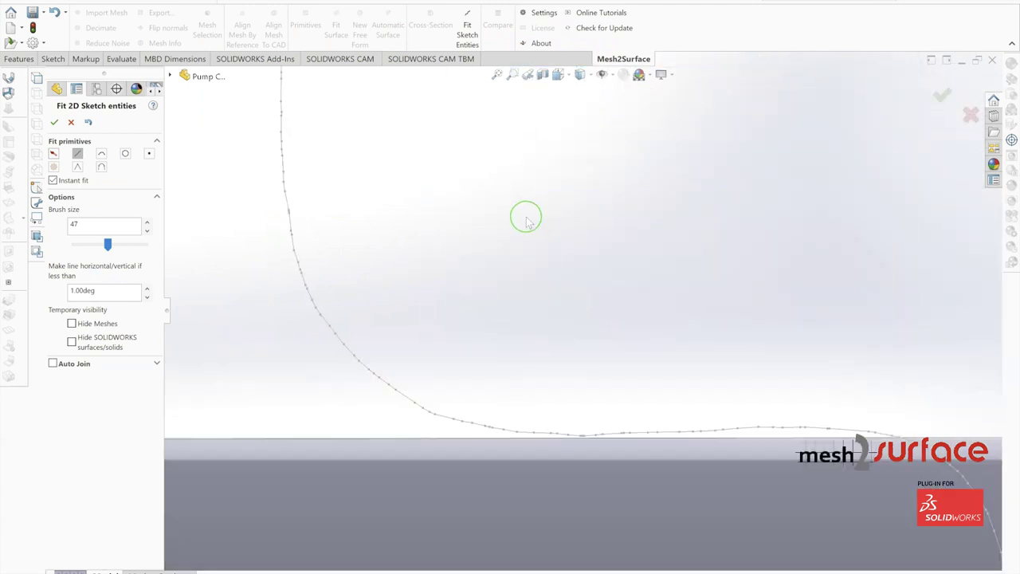
scroll(526, 218, up, 2)
scroll(461, 247, up, 4)
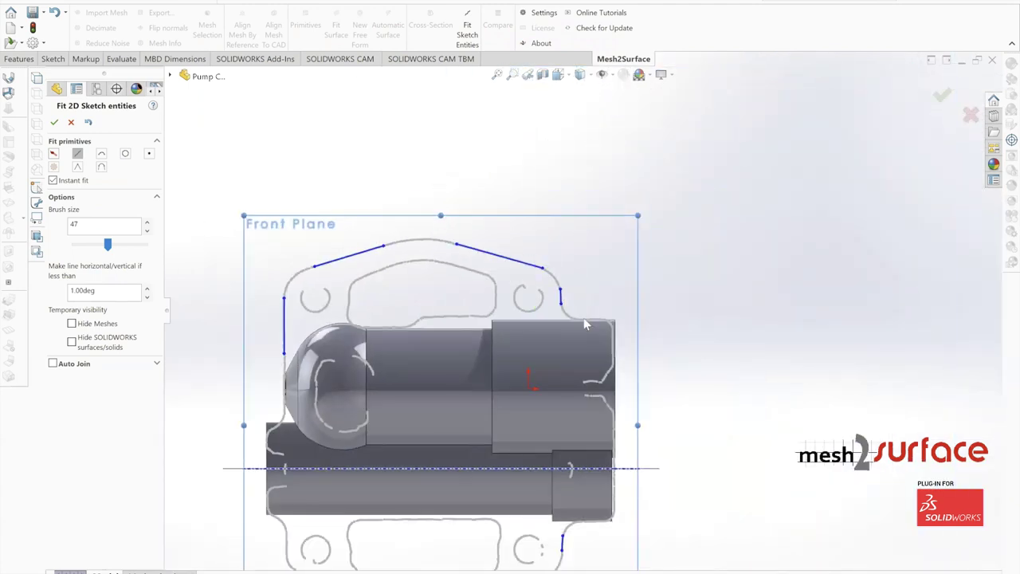
- Fit circles to the four bolt holes of the flange cross-section and accept the fitted entities
scroll(471, 327, up, 4)
scroll(542, 303, down, 2)
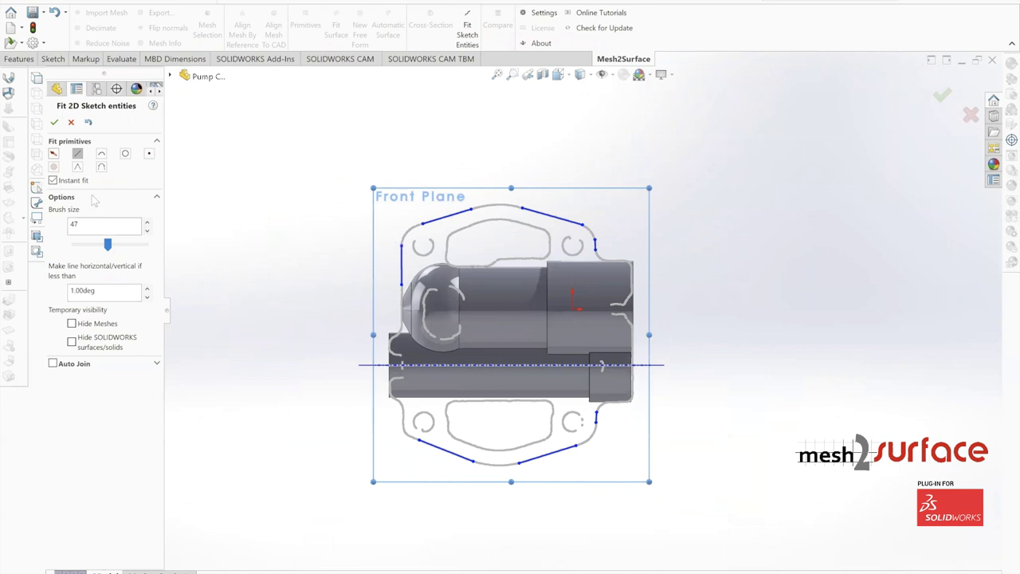
scroll(422, 245, down, 2)
click(435, 257)
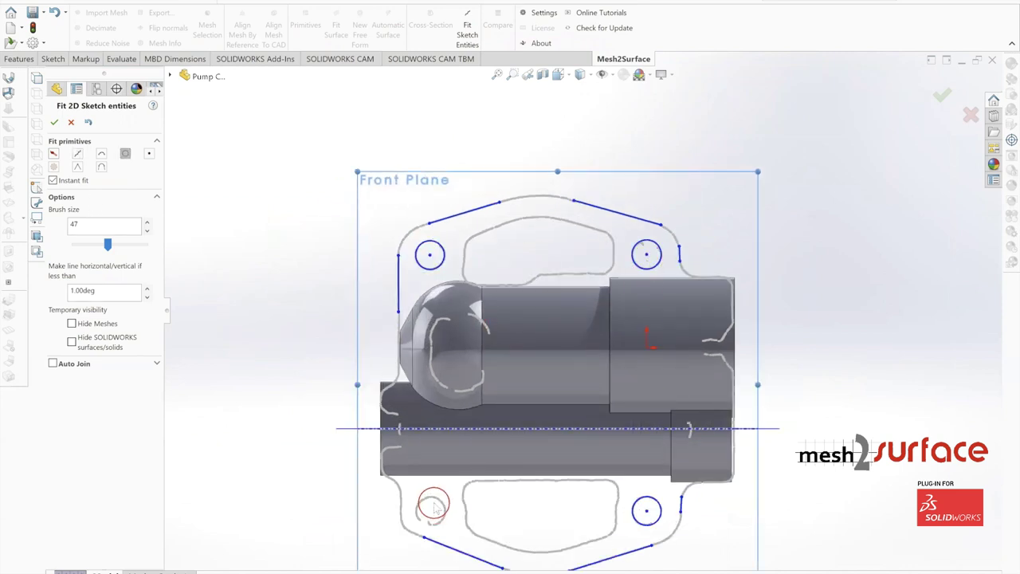
click(53, 122)
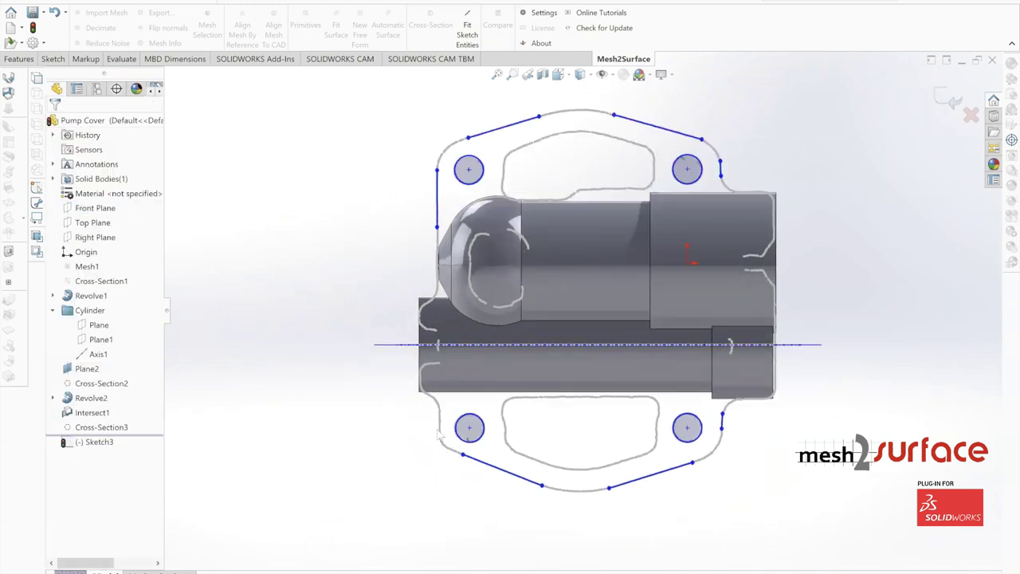
- Fit a line to the short vertical outline edge beside the lower-left bolt hole
click(464, 21)
scroll(323, 440, down, 2)
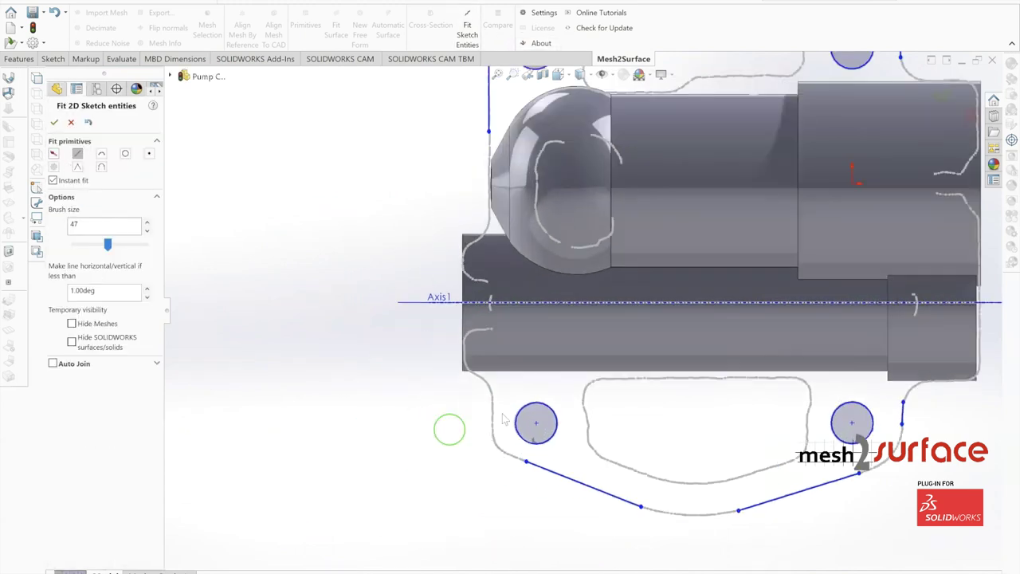
drag(490, 419, 491, 423)
scroll(403, 380, down, 2)
scroll(355, 262, up, 5)
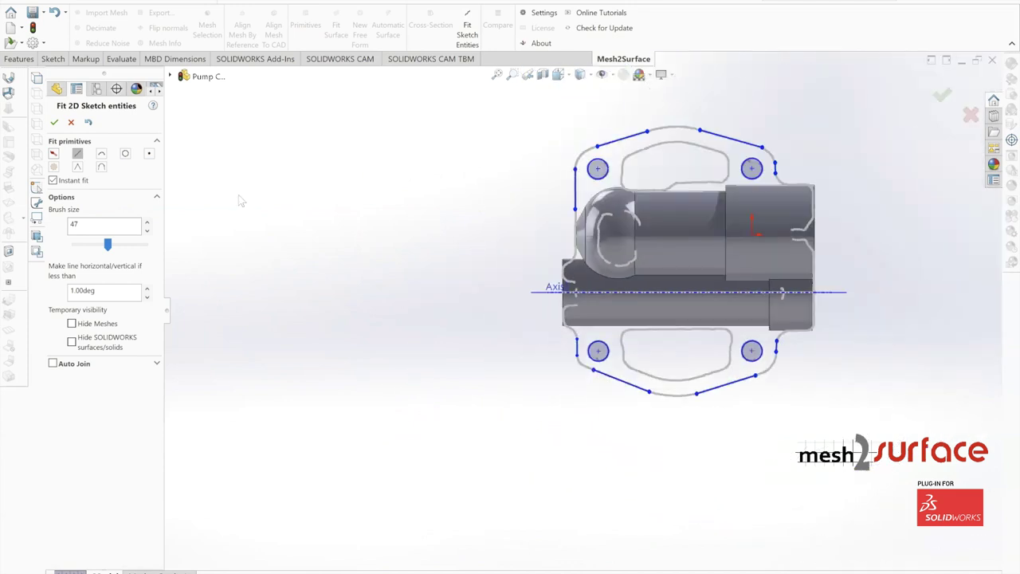
click(54, 123)
- Join the fitted lines above the bosses into sharp corners with Trim Entities in Corner mode
scroll(610, 173, down, 1)
scroll(902, 164, down, 2)
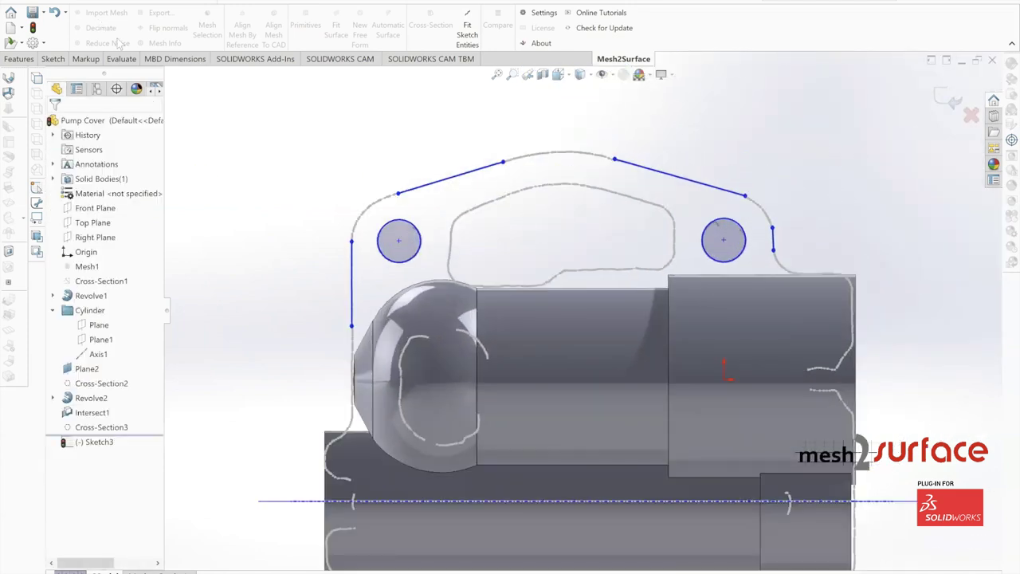
click(19, 60)
click(53, 59)
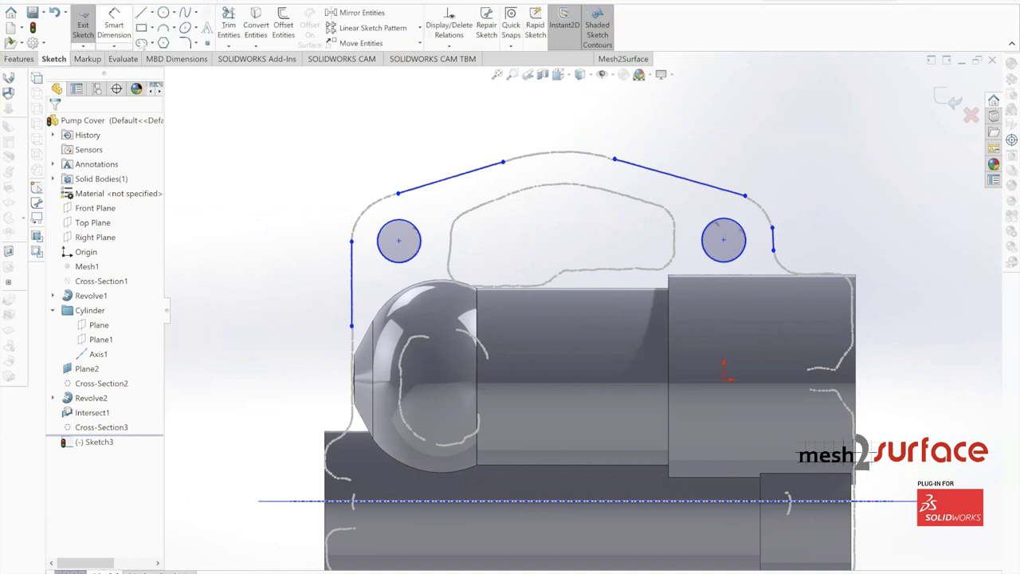
click(230, 47)
click(243, 62)
click(63, 265)
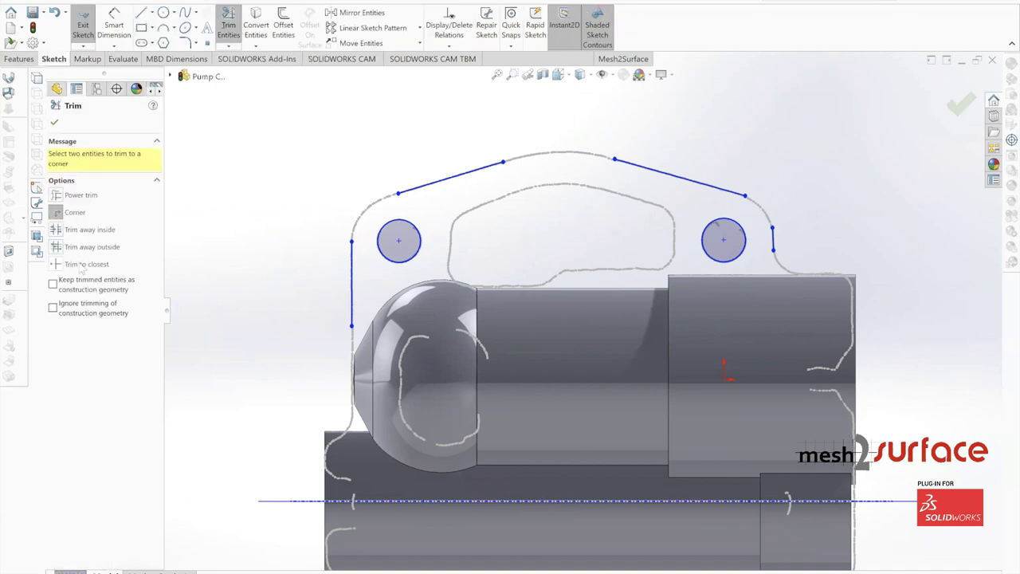
click(350, 261)
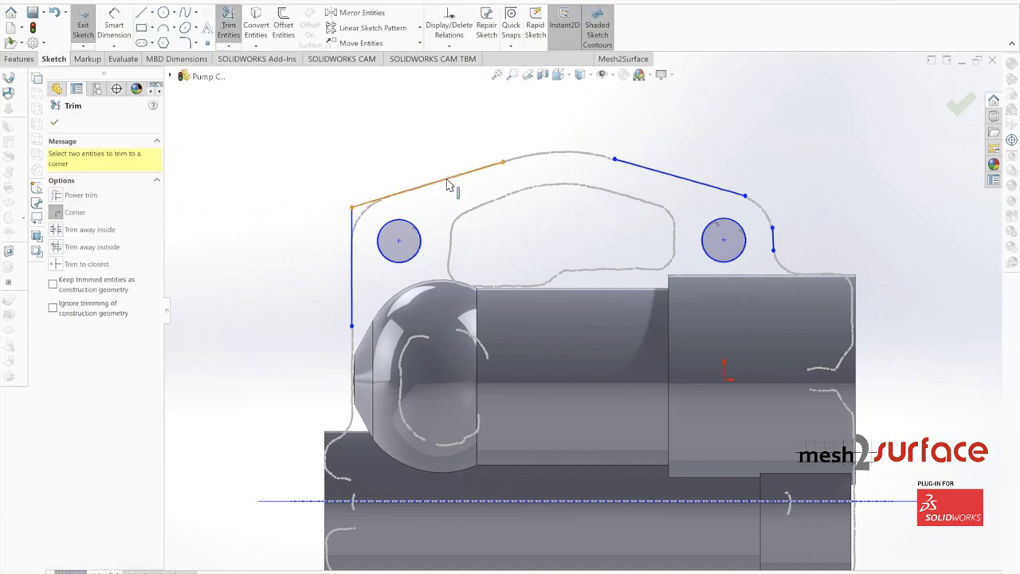
click(672, 176)
click(709, 185)
click(774, 239)
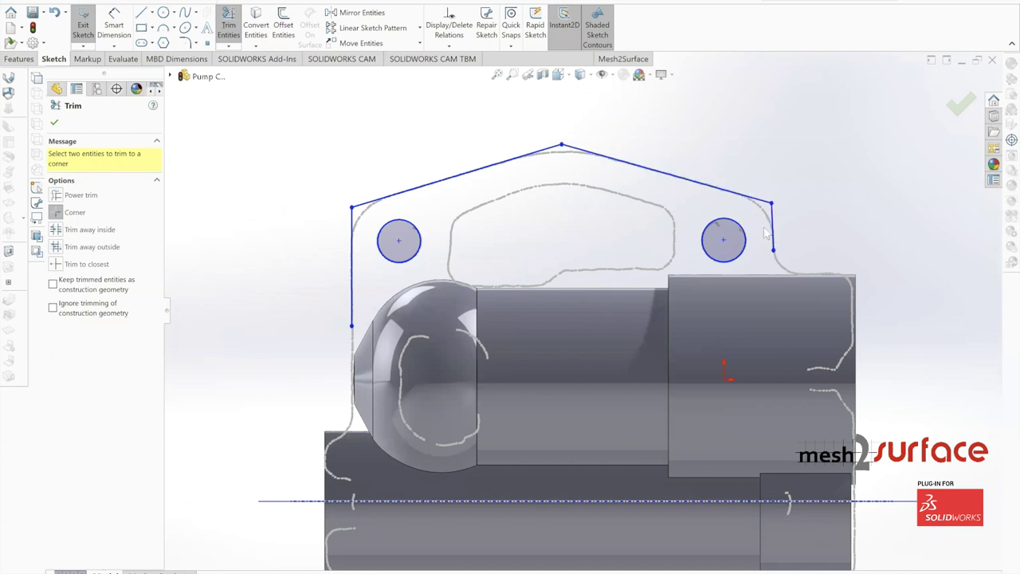
- Corner-trim the fitted lines below the bosses so the lower flange outline meets in three sharp corners
scroll(629, 464, up, 2)
scroll(592, 464, down, 2)
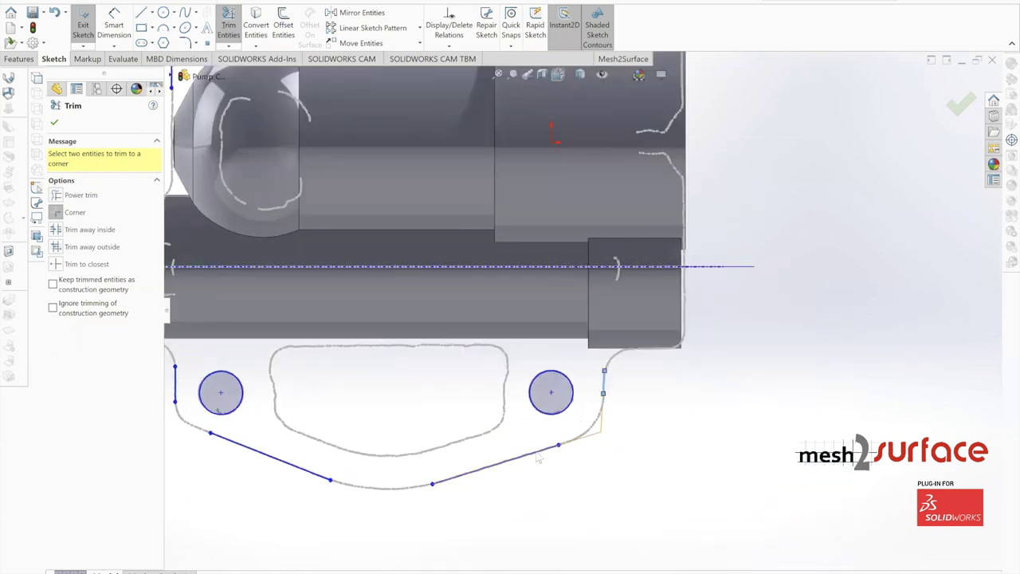
click(440, 482)
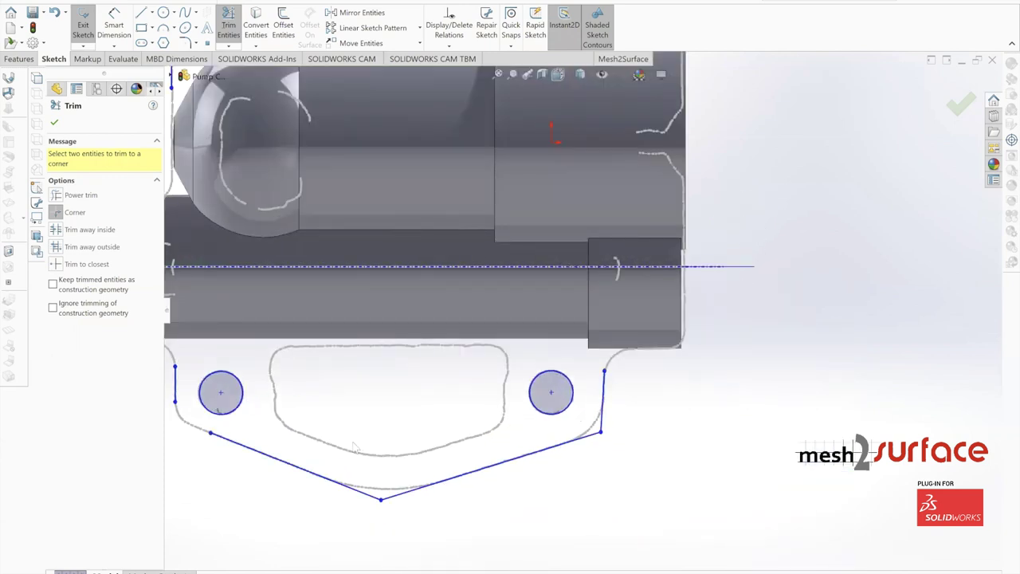
scroll(342, 448, up, 2)
scroll(269, 419, down, 1)
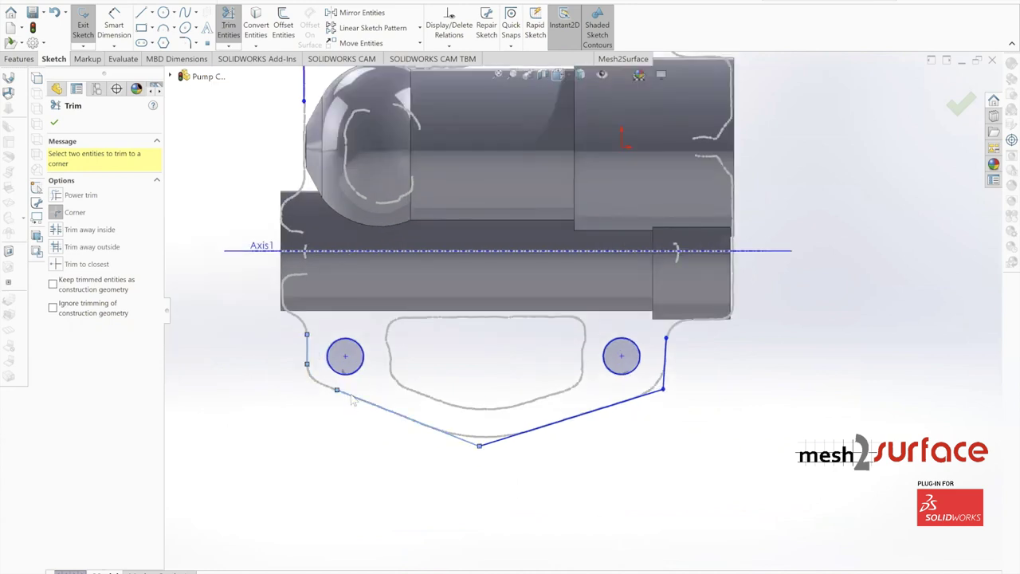
click(351, 396)
scroll(506, 363, up, 1)
scroll(470, 325, down, 2)
scroll(557, 296, up, 2)
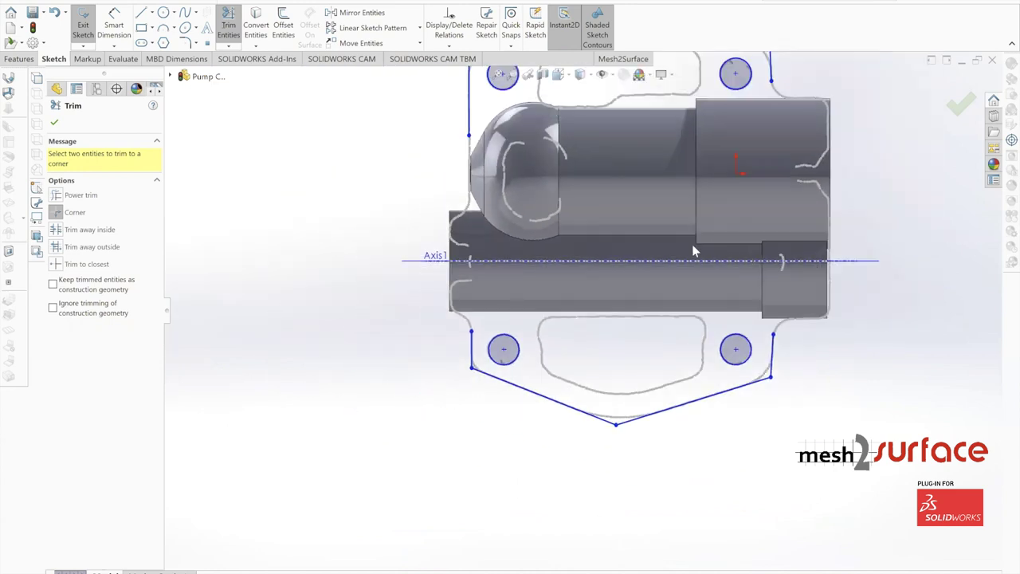
scroll(766, 191, up, 2)
scroll(740, 113, down, 2)
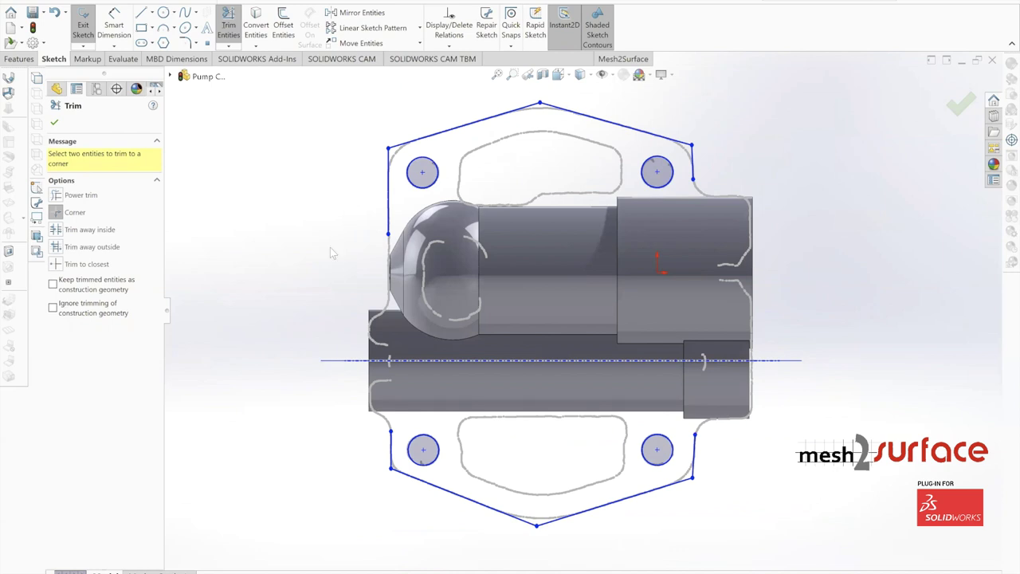
scroll(350, 270, down, 3)
scroll(452, 344, up, 2)
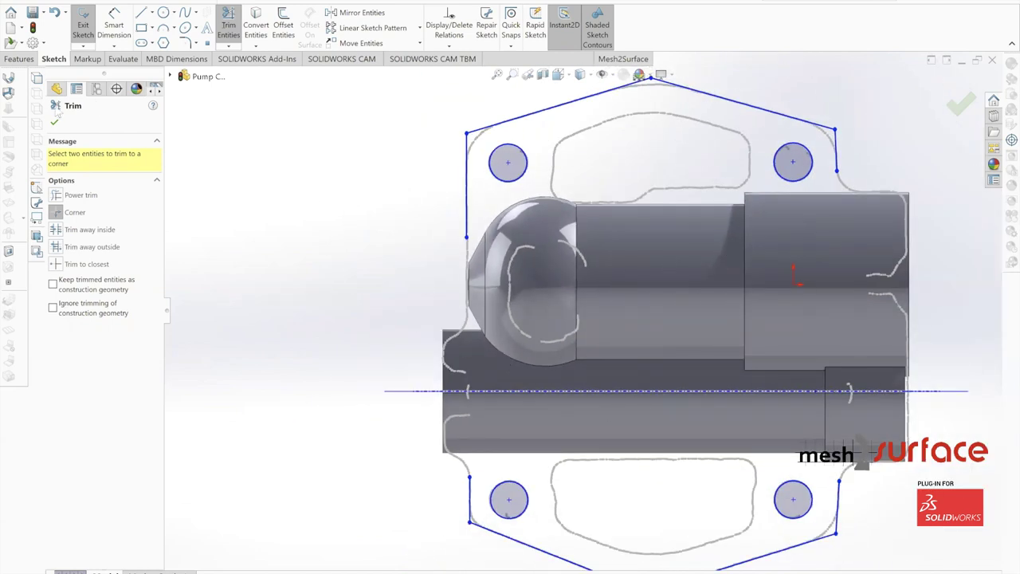
click(54, 124)
- Sketch a straight line down the right end of the bosses, from the large boss's upper corner to just below the small boss
scroll(510, 335, up, 2)
scroll(926, 397, down, 2)
key(l)
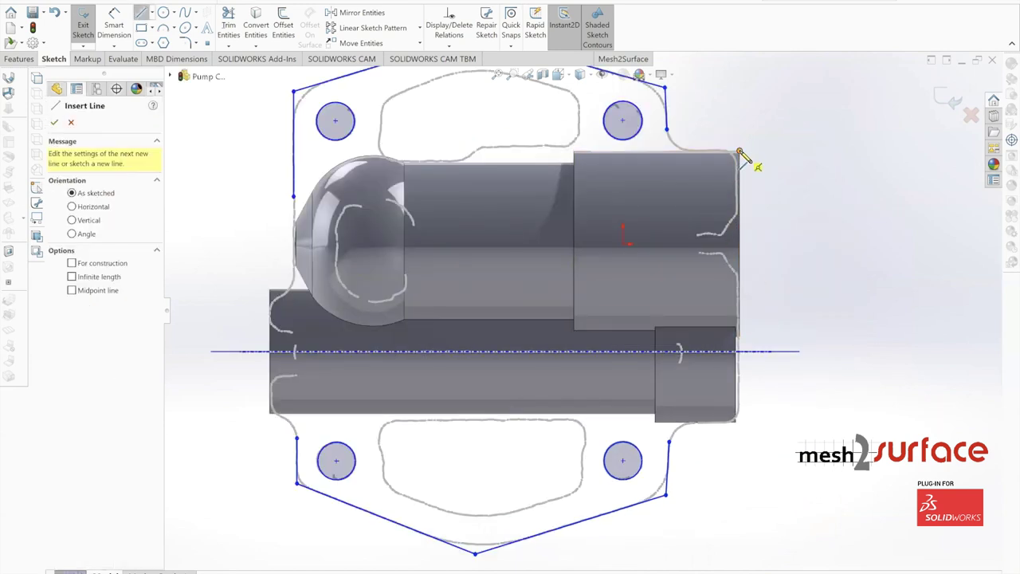
click(740, 152)
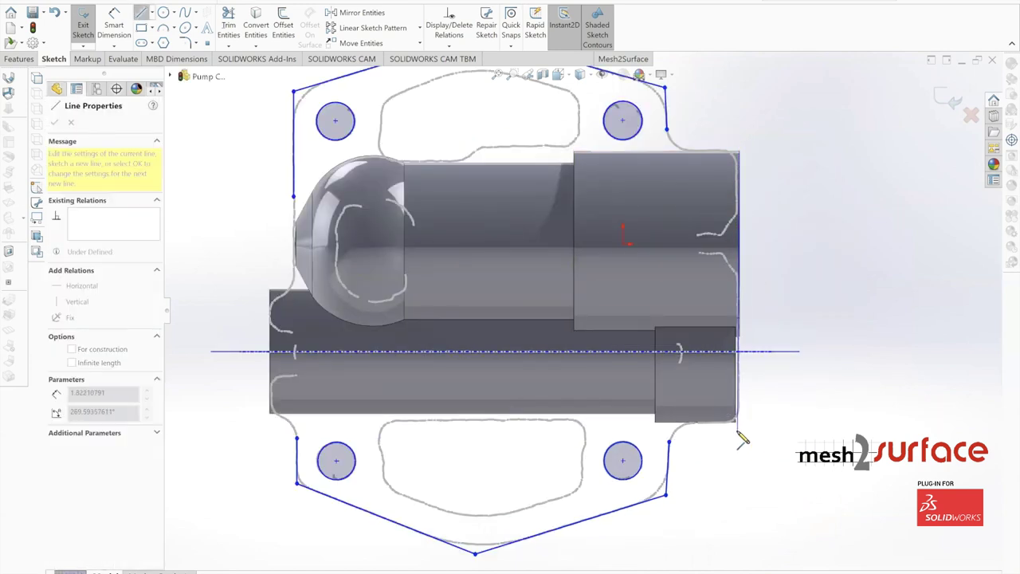
click(740, 428)
key(Escape)
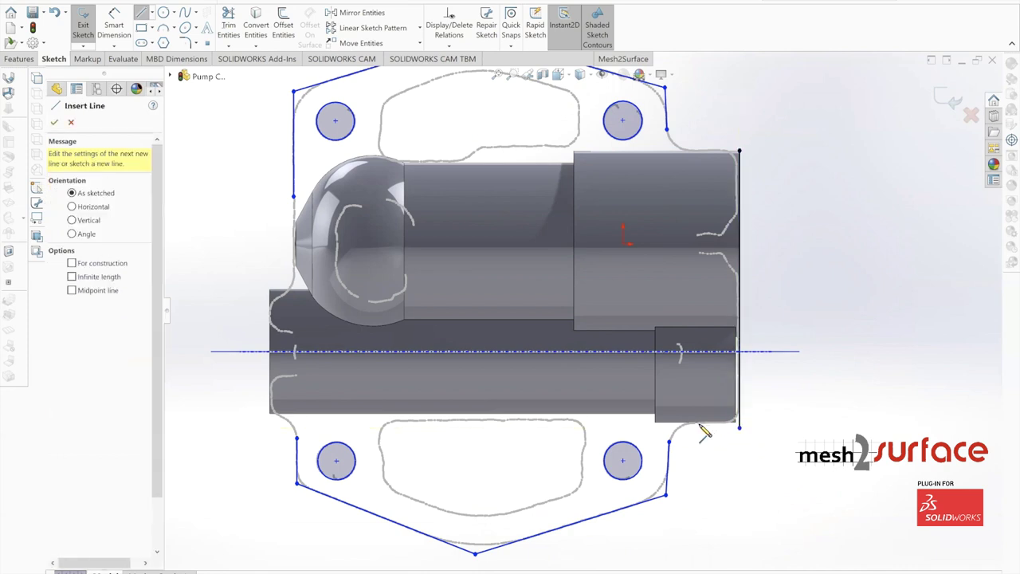
- Sketch horizontal lines along the lower boss's bottom-right edge and its top-left edge, each extending beyond the boss end
click(739, 427)
double_click(793, 422)
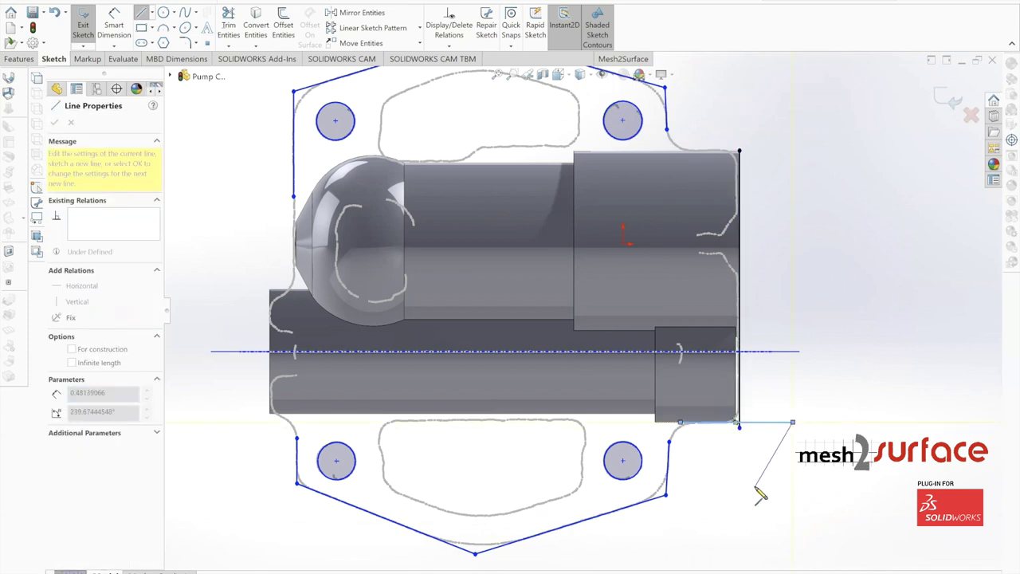
click(304, 290)
click(224, 289)
key(Escape)
scroll(510, 235, up, 2)
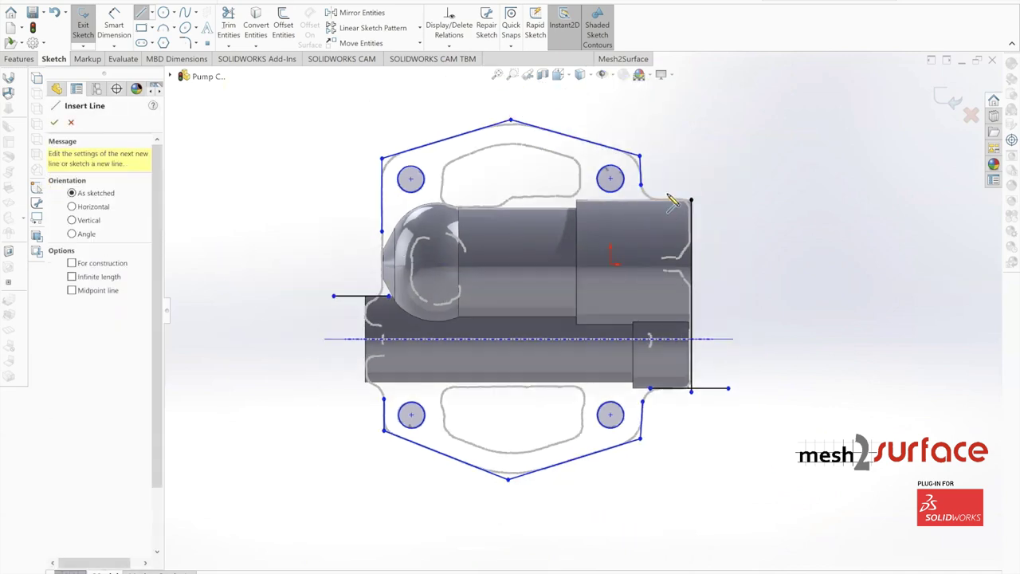
scroll(668, 199, down, 2)
click(628, 213)
key(Escape)
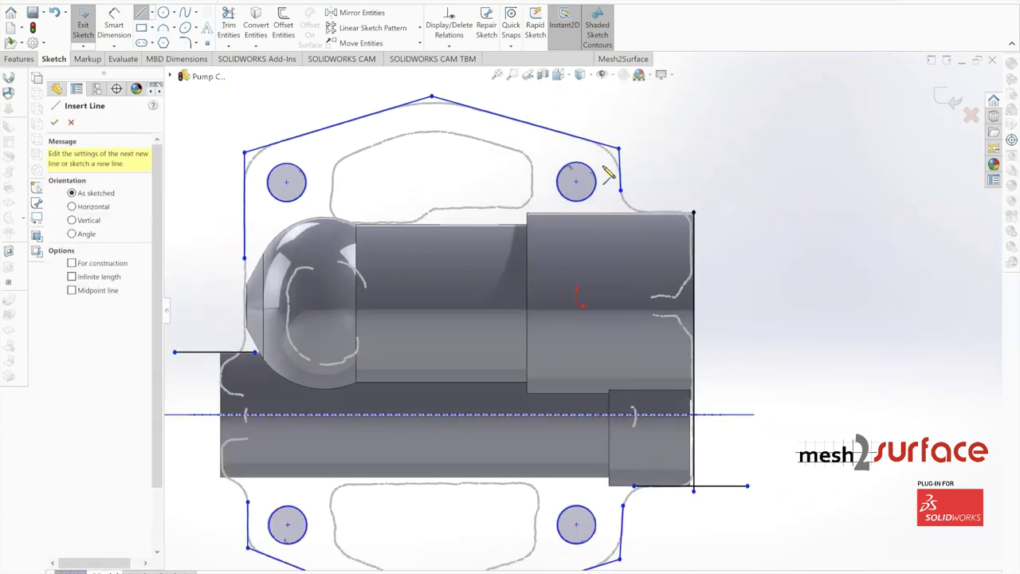
- Sketch a horizontal line along the large boss's top-right edge, starting near the flange corner and extending beyond the boss's right end
scroll(656, 214, up, 1)
scroll(647, 216, down, 2)
click(586, 248)
click(727, 247)
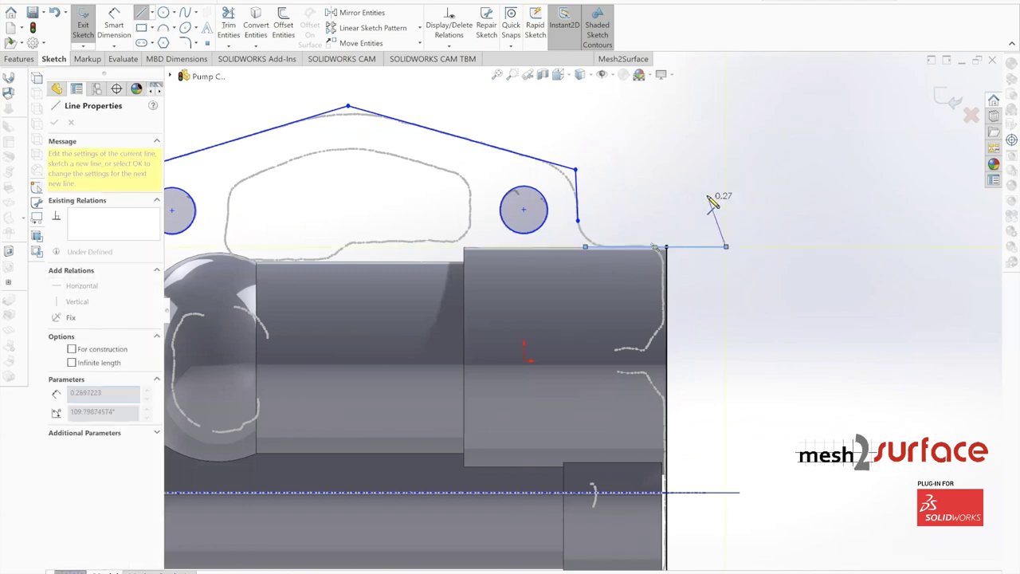
key(Escape)
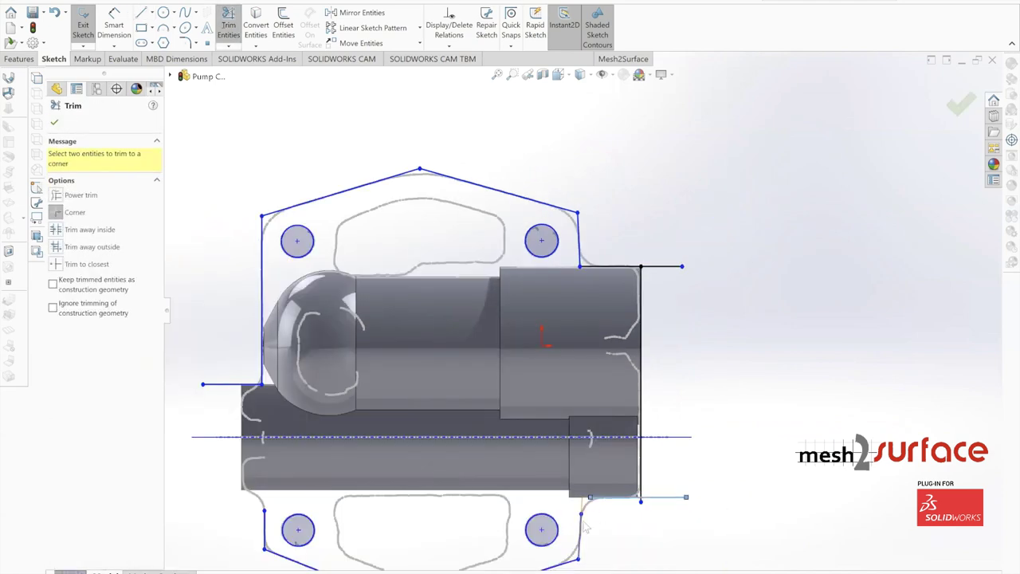
- Corner-trim the horizontal lines at the right end of the bosses with the flange's side lines and the vertical end line
click(583, 522)
scroll(599, 482, up, 2)
scroll(399, 415, down, 5)
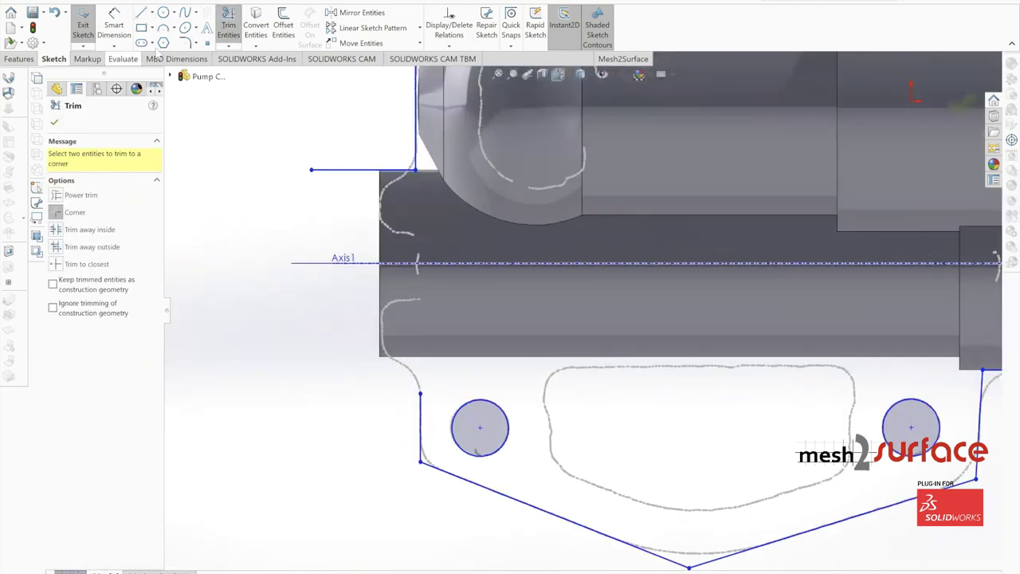
- Sketch lines along the lower boss's left end and bottom-left edge, and corner-trim them with the adjoining lines to close the flange outline
click(142, 13)
click(439, 357)
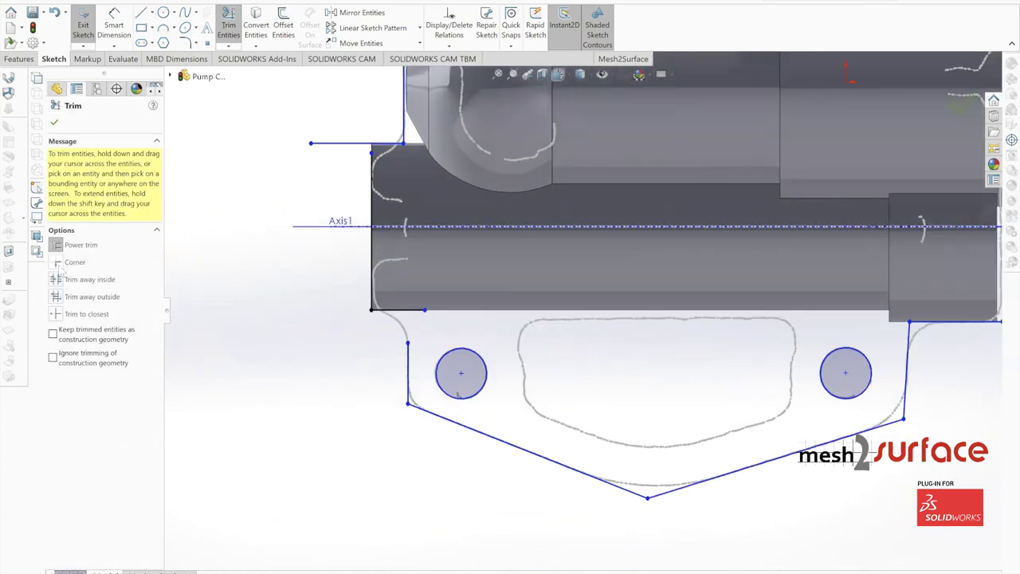
click(61, 264)
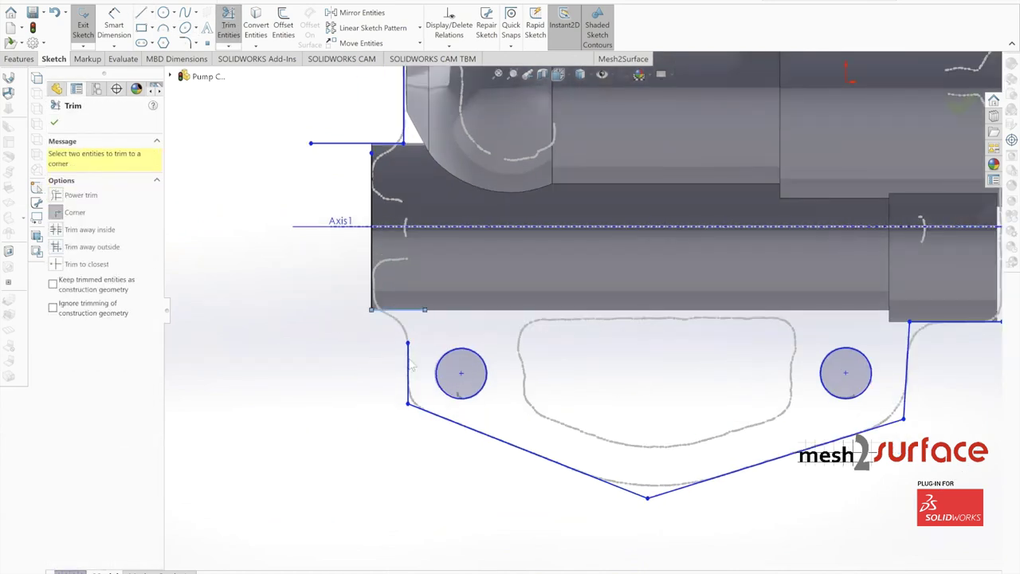
click(409, 358)
scroll(412, 334, up, 3)
scroll(443, 191, down, 3)
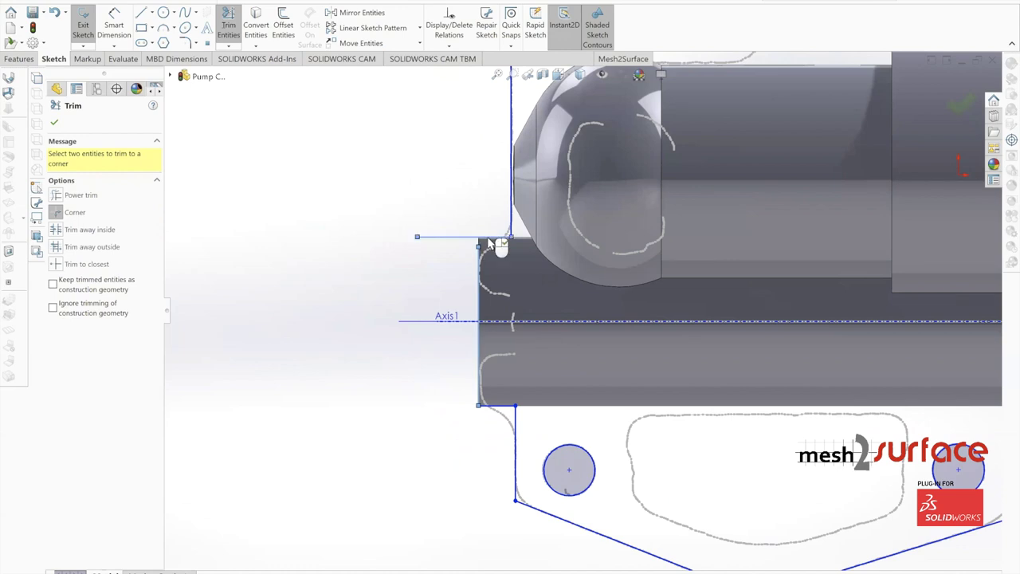
click(487, 238)
scroll(510, 243, up, 3)
scroll(784, 306, down, 1)
scroll(526, 422, down, 2)
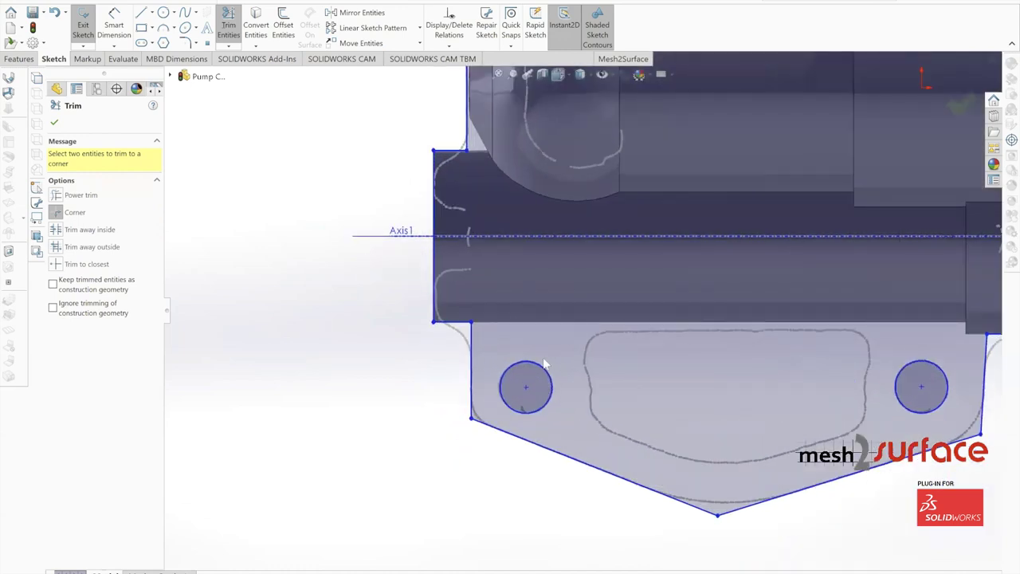
- Round the two pointed end corners of the flange outline with 1.00 in sketch fillets
scroll(555, 359, up, 1)
scroll(950, 368, down, 1)
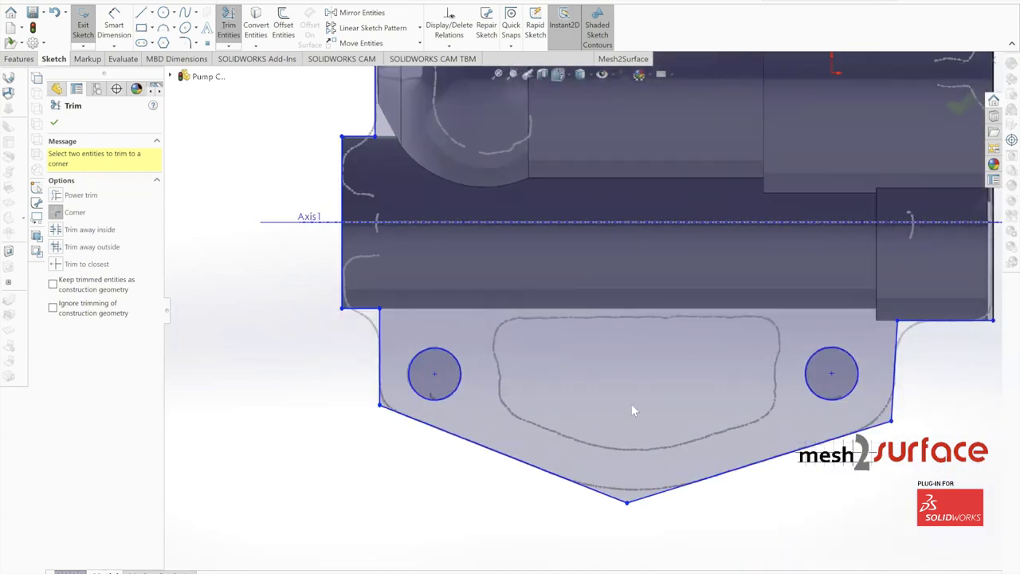
scroll(604, 392, up, 3)
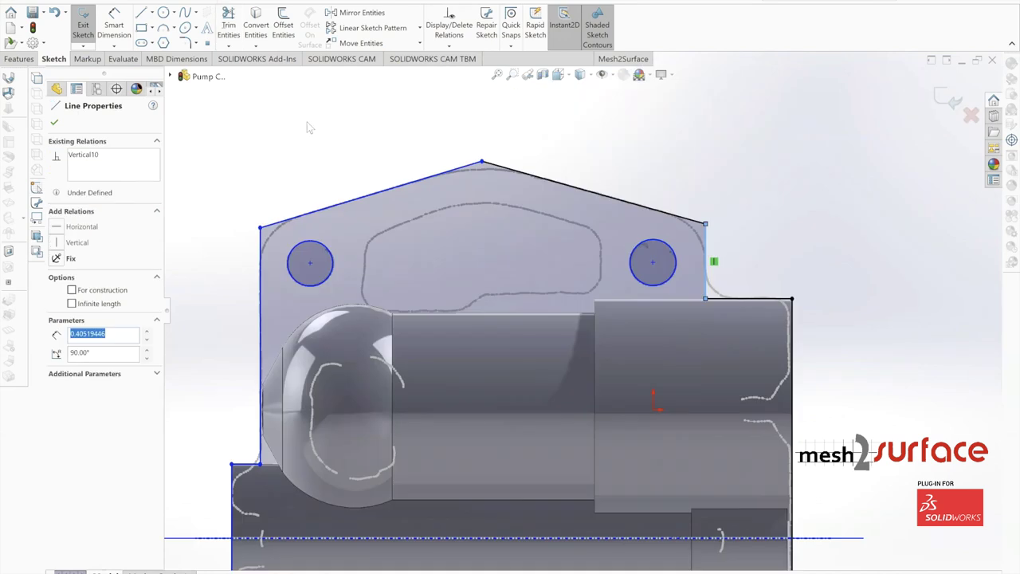
click(307, 127)
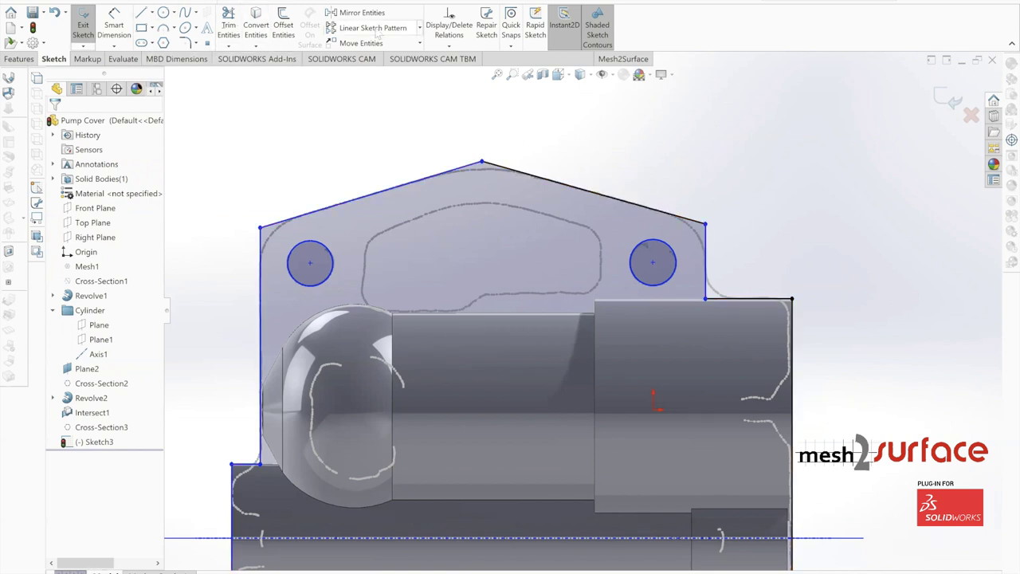
click(186, 43)
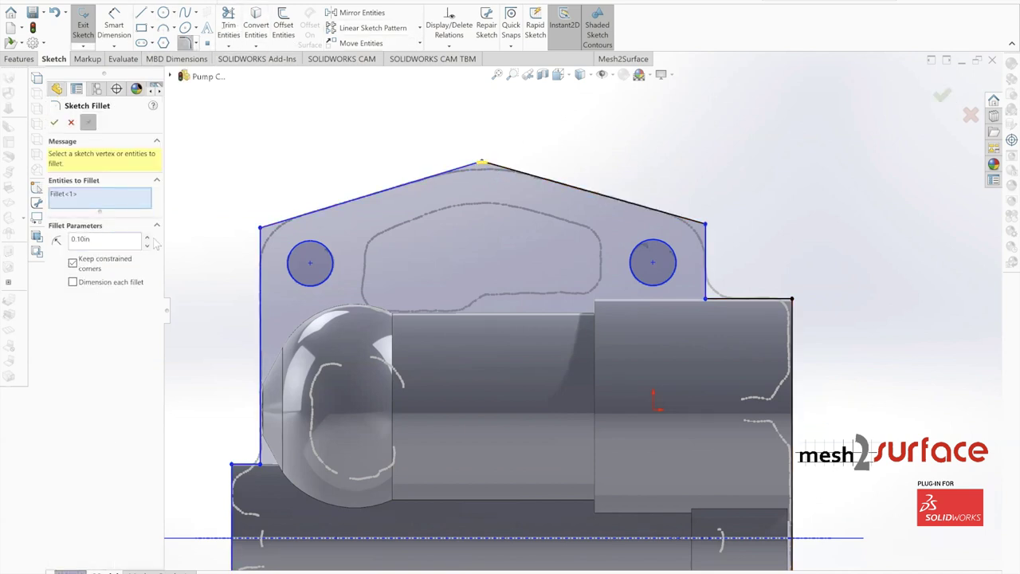
key(Return)
scroll(508, 454, up, 4)
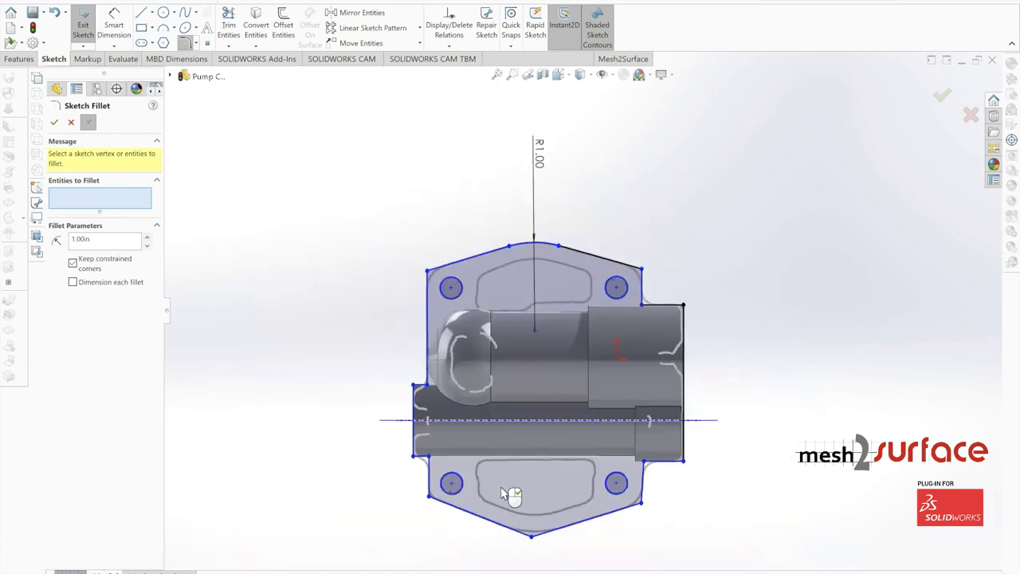
click(533, 537)
key(Return)
scroll(326, 350, up, 1)
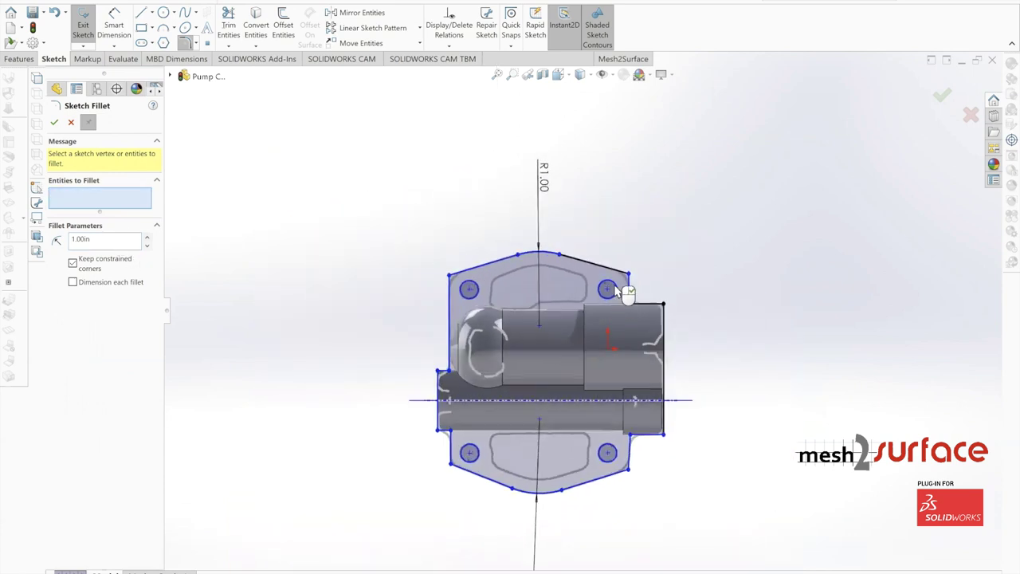
- Apply 0.25 in sketch fillets to the flange outline's four outer corners beside the bolt holes
scroll(617, 292, down, 5)
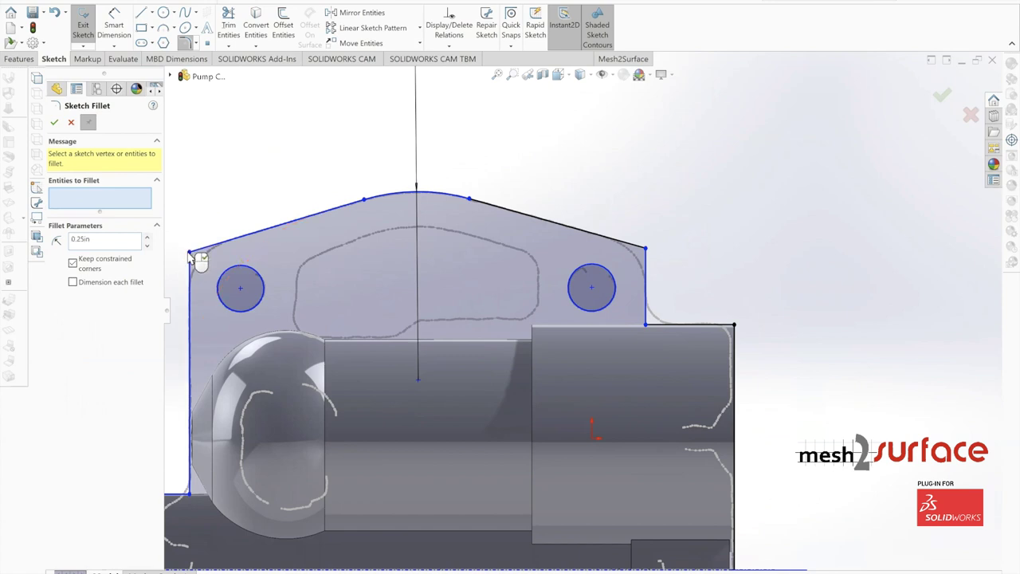
click(191, 254)
click(646, 249)
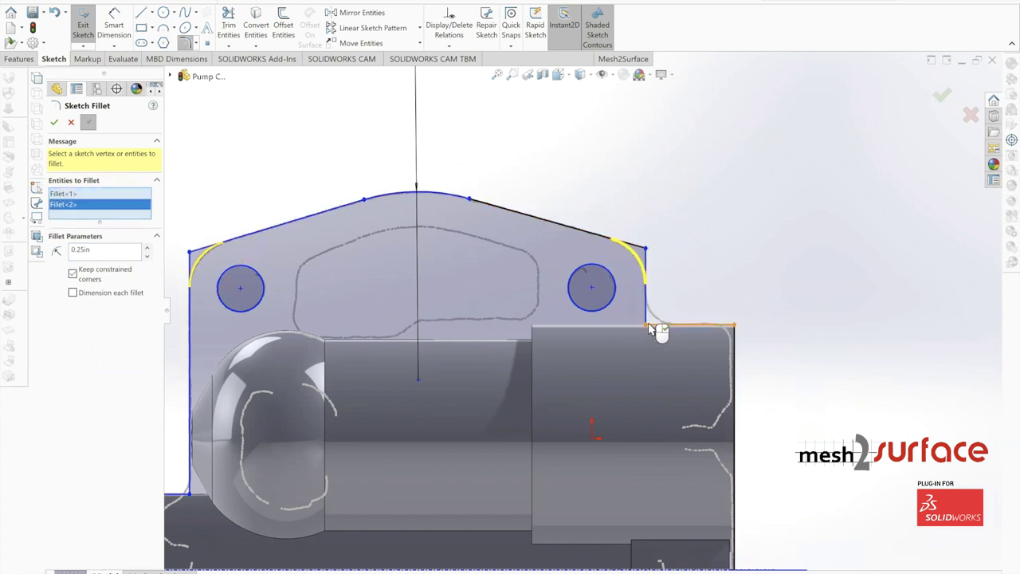
click(646, 327)
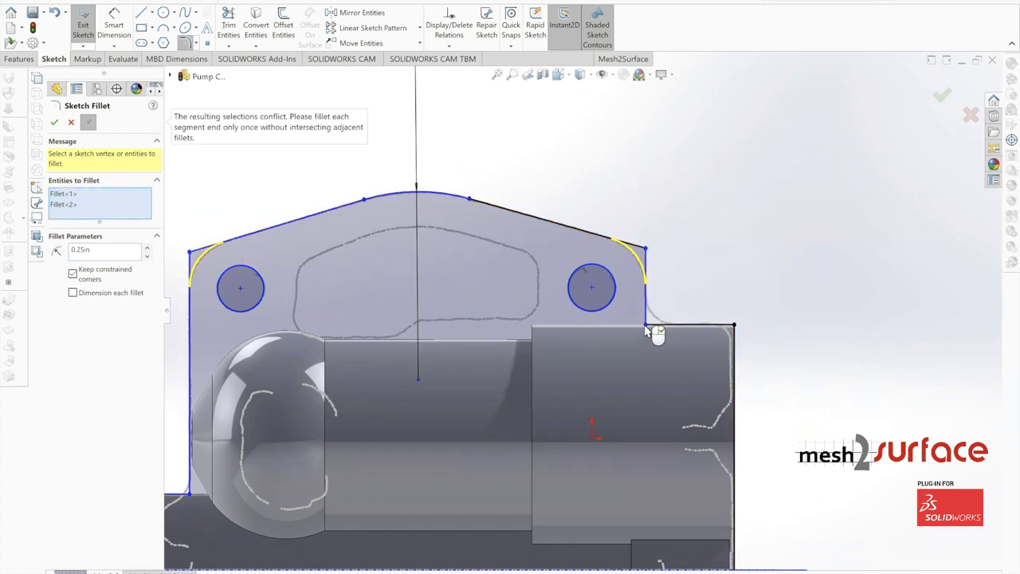
click(646, 251)
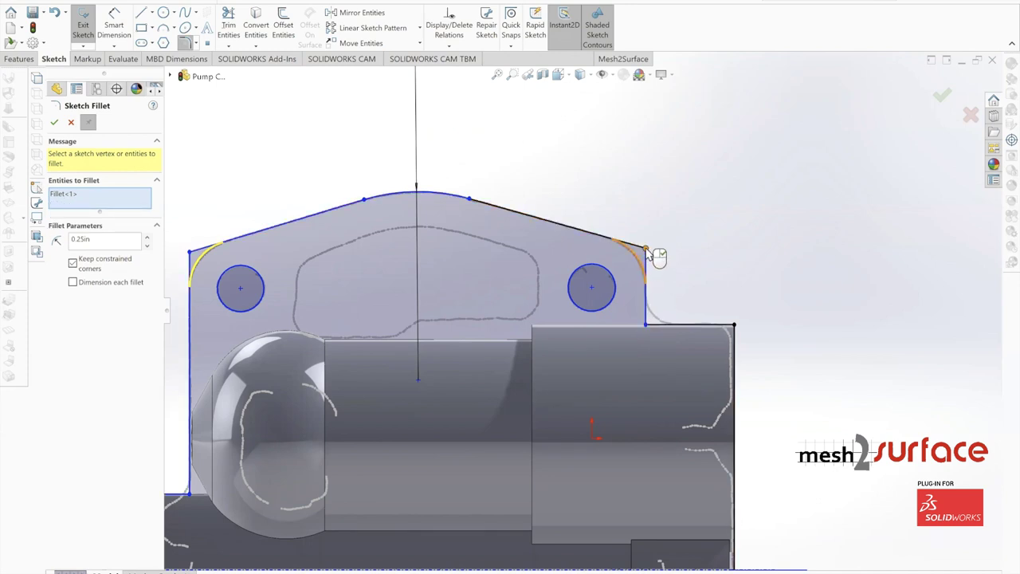
click(646, 250)
scroll(478, 247, up, 4)
click(613, 521)
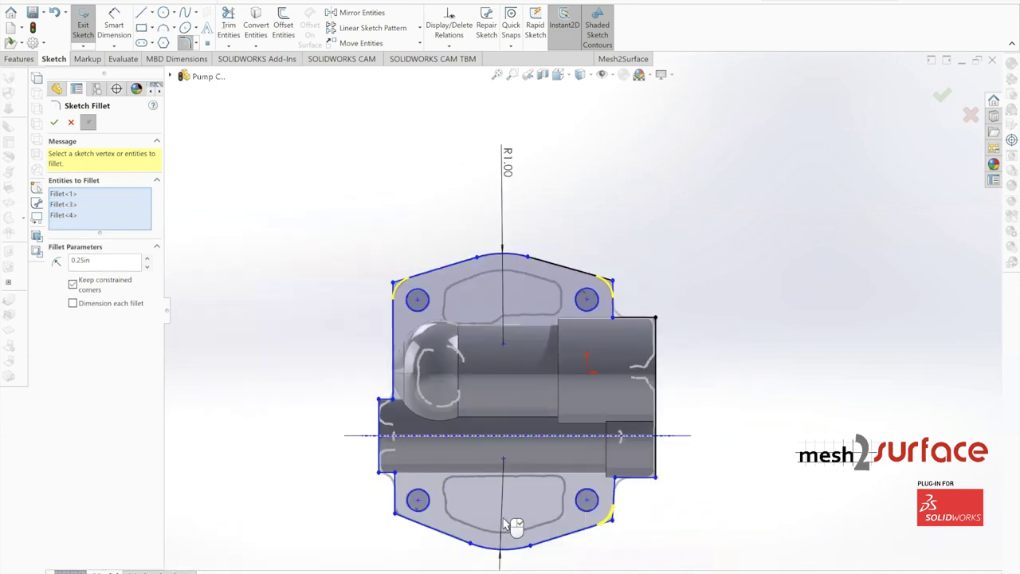
click(396, 512)
- Add 0.175 in sketch fillets at the upper-right, lower-right and lower-left inner corners of the flange outline, and finish the fillet command
scroll(617, 322, down, 7)
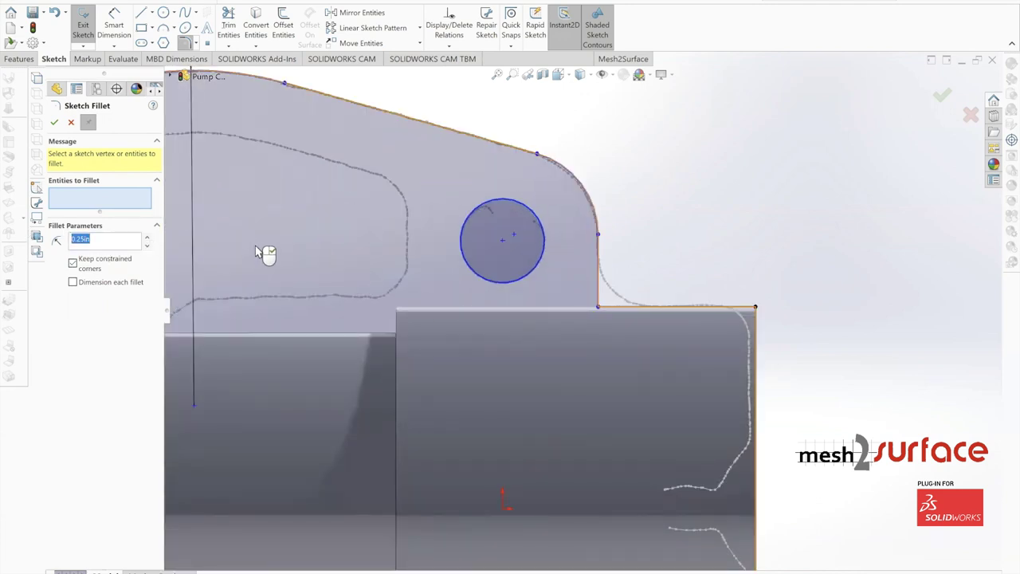
click(598, 306)
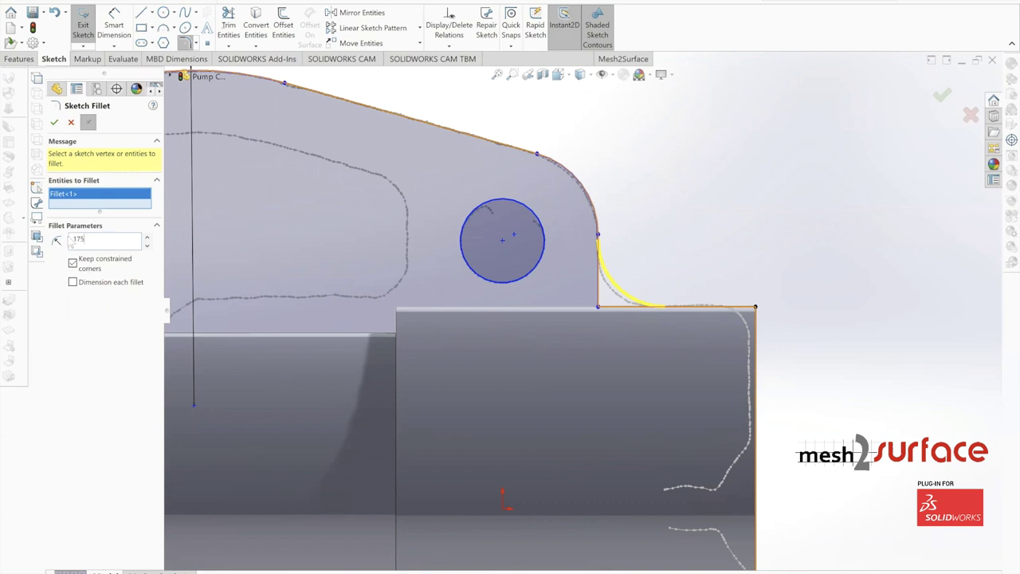
scroll(506, 287, up, 9)
scroll(620, 428, down, 5)
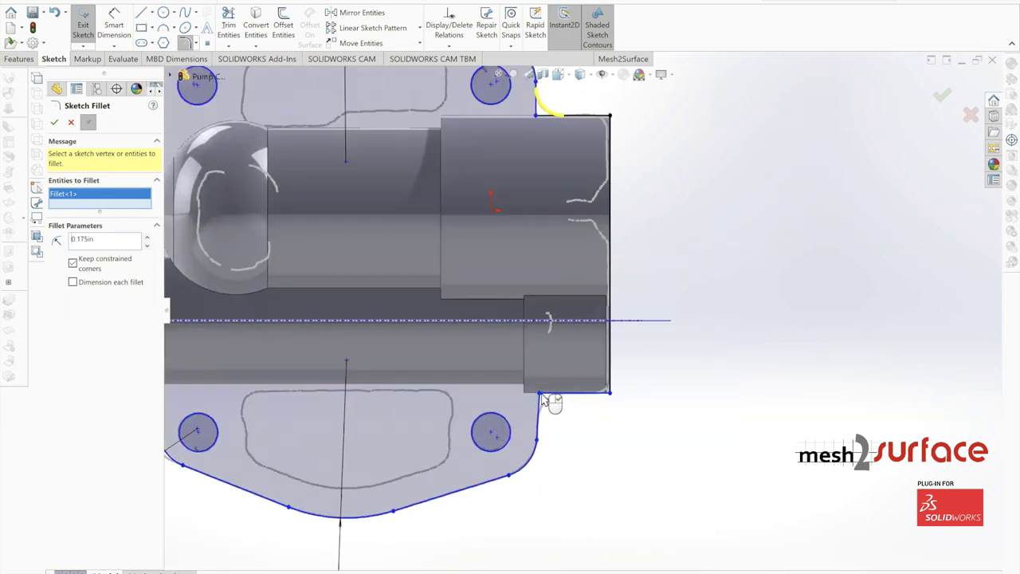
click(539, 392)
scroll(426, 410, up, 2)
click(288, 362)
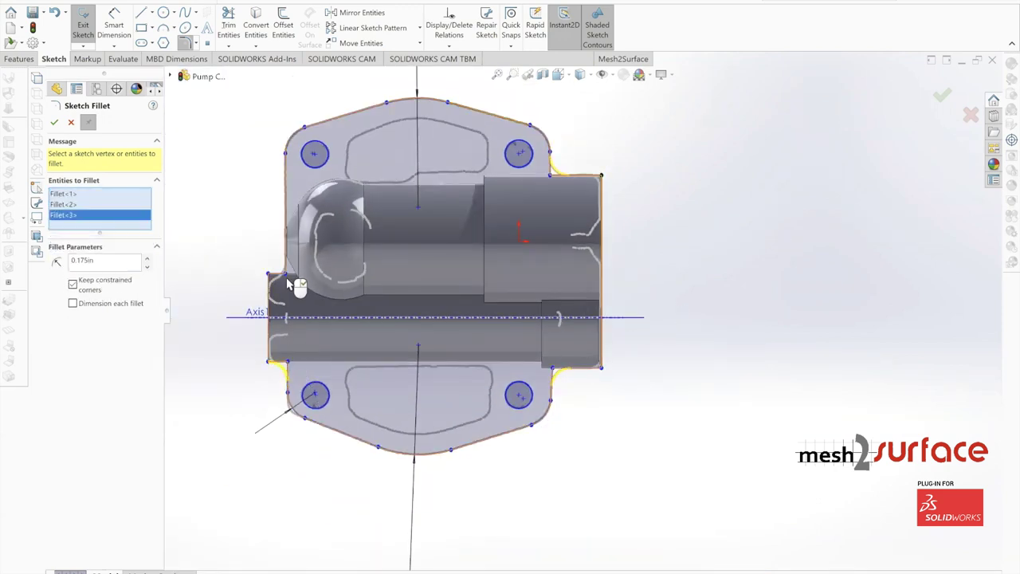
scroll(285, 267, down, 1)
scroll(288, 271, down, 5)
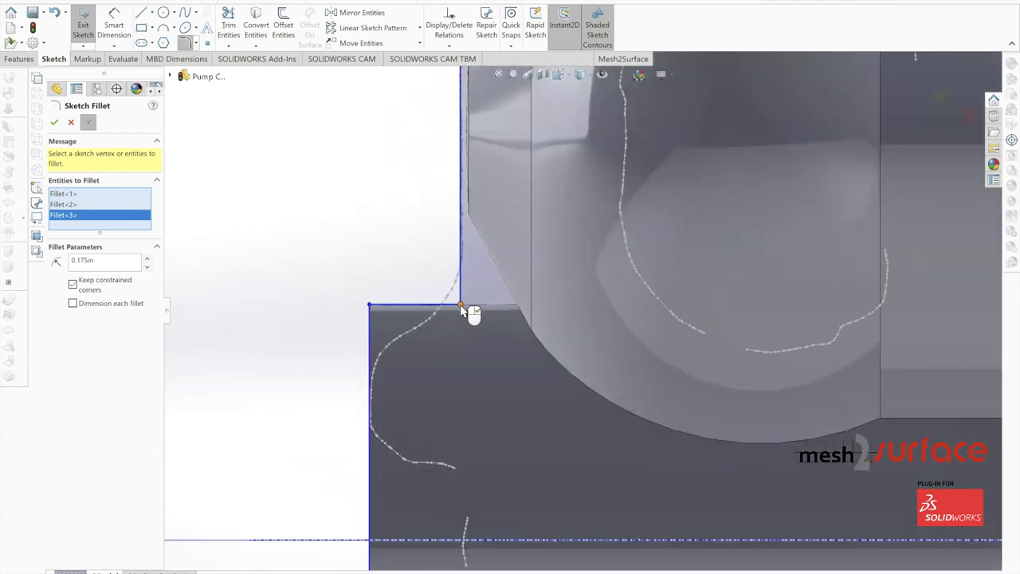
scroll(446, 303, up, 4)
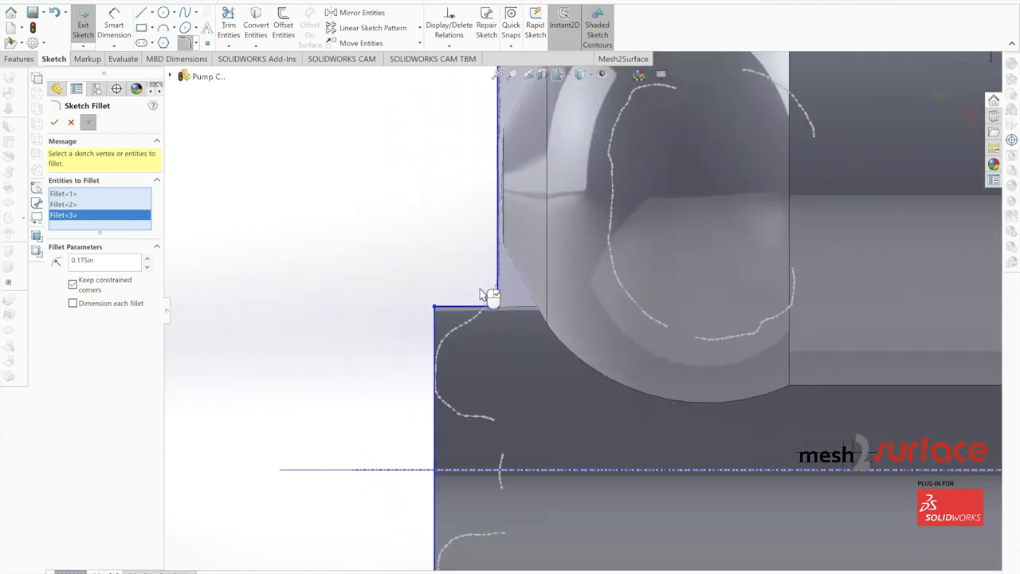
scroll(518, 279, up, 3)
scroll(803, 255, down, 1)
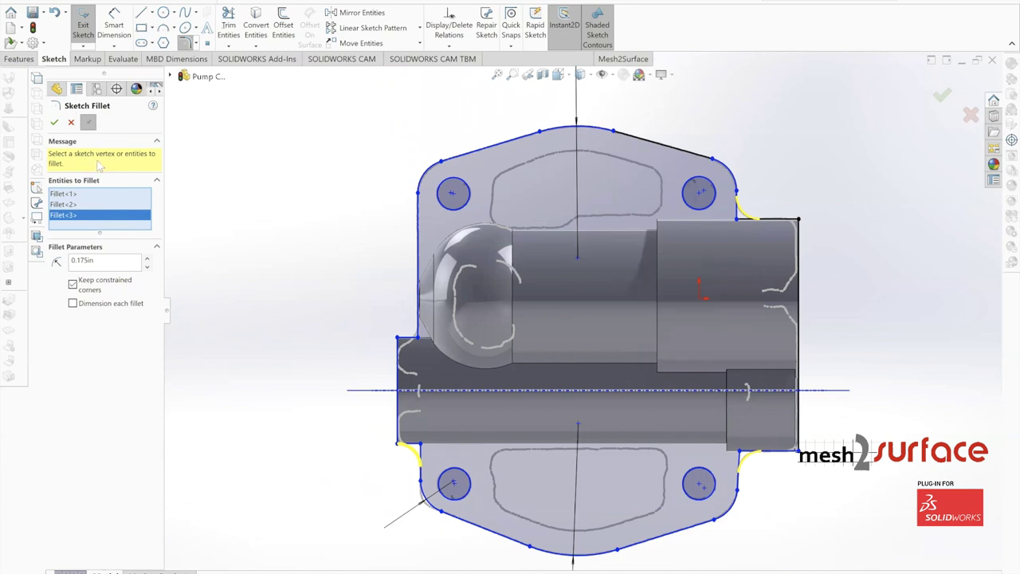
click(55, 122)
scroll(628, 346, up, 1)
middle_drag(677, 335, 645, 349)
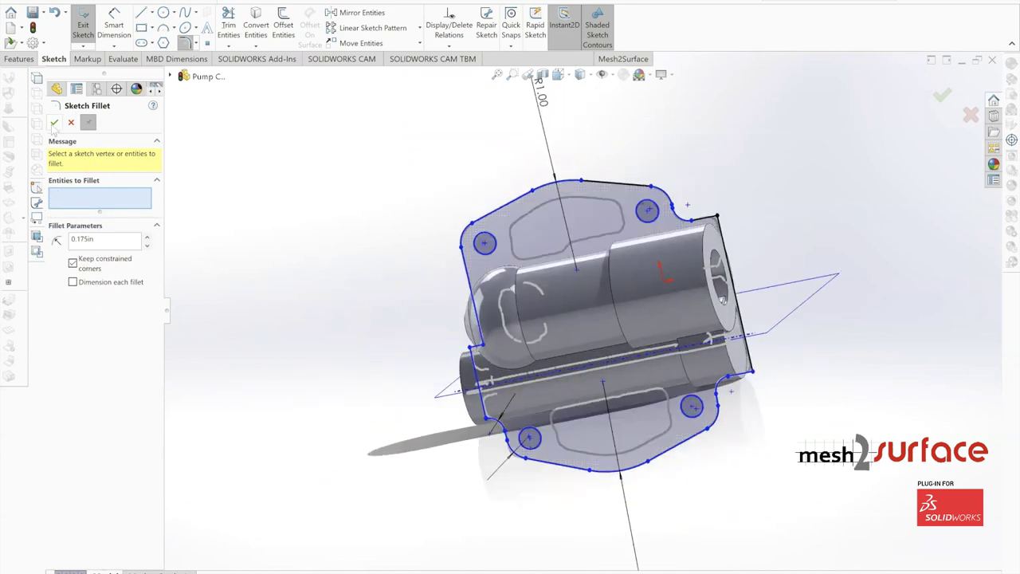
click(54, 125)
- Show the whole Mesh1 scan over the model and the flange sketch
middle_drag(412, 350, 404, 204)
scroll(614, 359, down, 3)
middle_drag(522, 279, 634, 381)
scroll(634, 381, down, 1)
scroll(196, 360, up, 2)
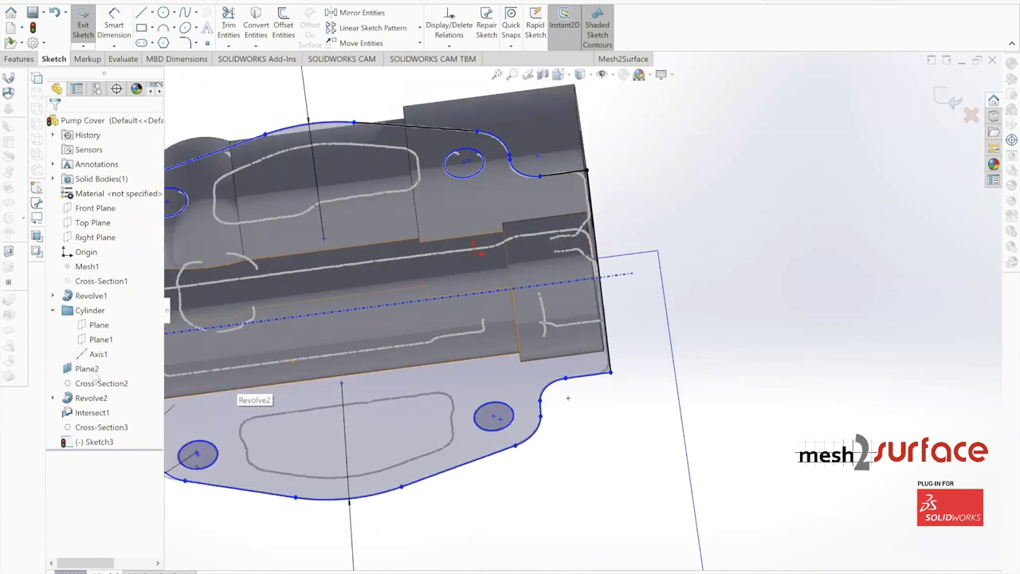
right_click(91, 269)
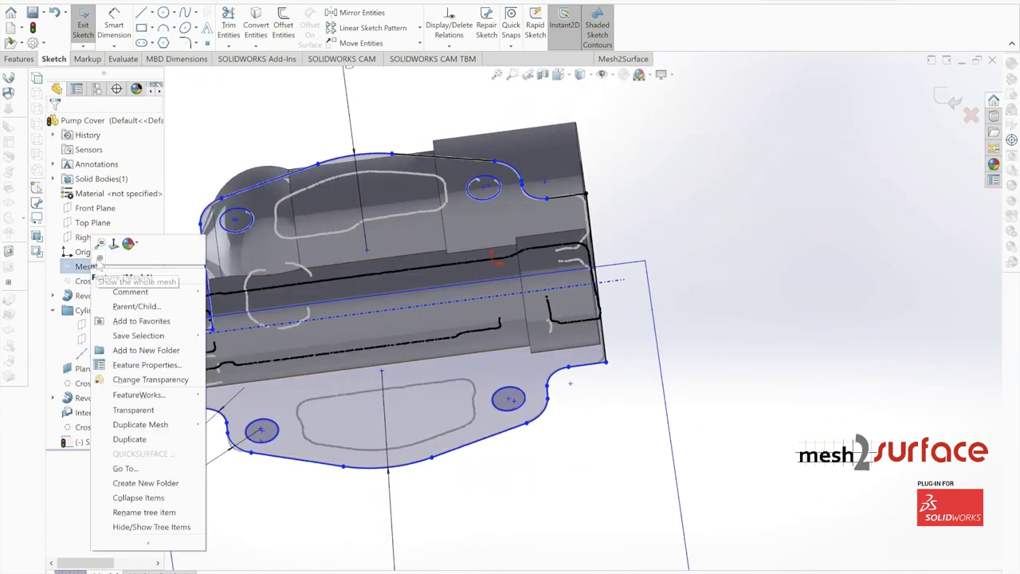
click(102, 243)
scroll(582, 311, up, 3)
middle_drag(458, 310, 422, 359)
- Start a blind boss extrude of the flange sketch toward the cylinders and pull its depth to 0.32 in against the mesh
click(21, 59)
click(88, 26)
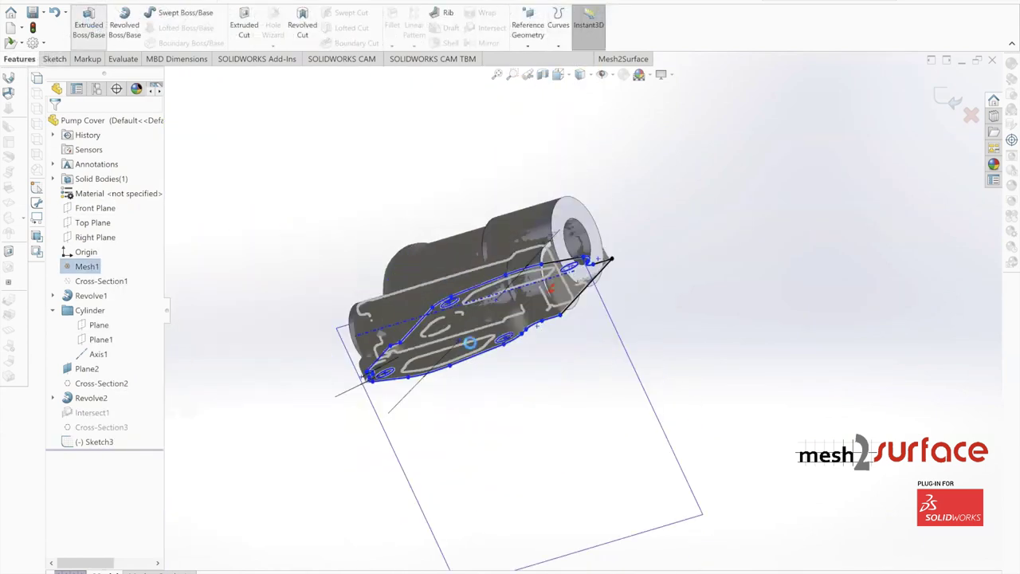
scroll(507, 329, up, 2)
scroll(505, 315, down, 5)
middle_drag(502, 324, 533, 272)
drag(534, 272, 524, 252)
middle_drag(526, 259, 696, 309)
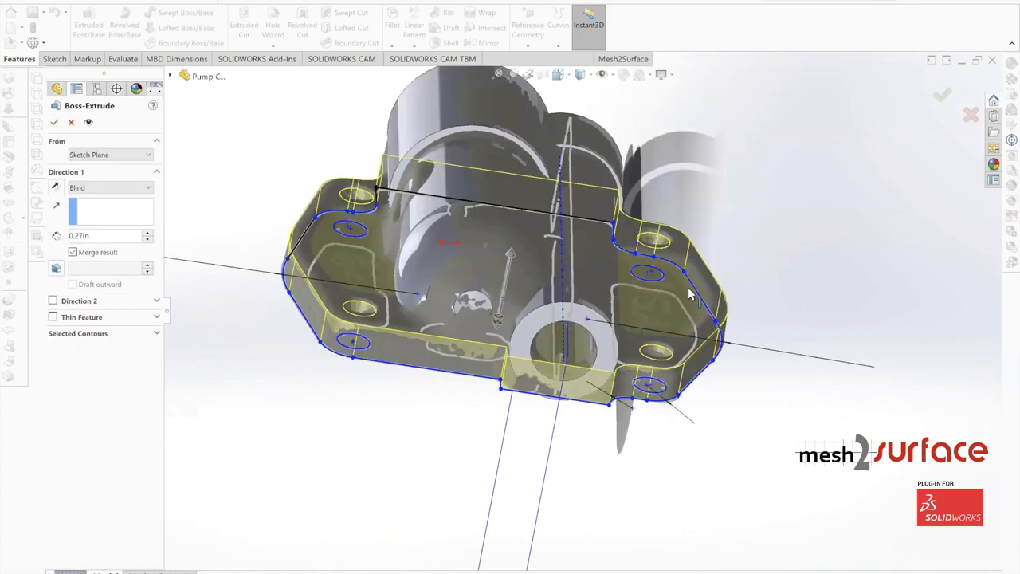
middle_drag(563, 318, 650, 367)
scroll(414, 322, down, 2)
drag(309, 239, 310, 228)
middle_drag(526, 335, 560, 281)
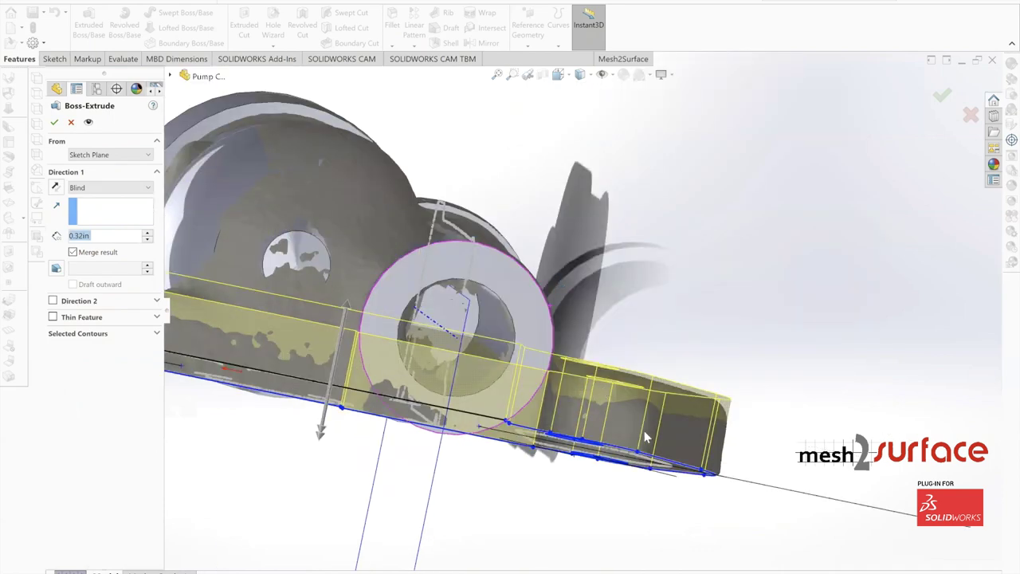
middle_drag(642, 437, 561, 376)
- Set the flange extrusion depth to 0.30 in and compare its upper face with the mesh
right_click(85, 237)
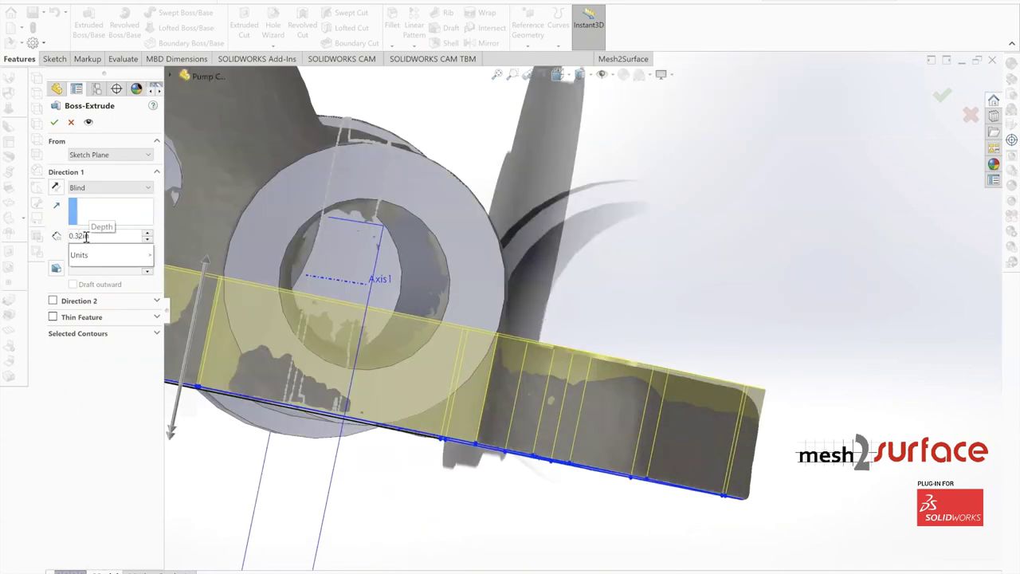
key(BackSpace)
key(Return)
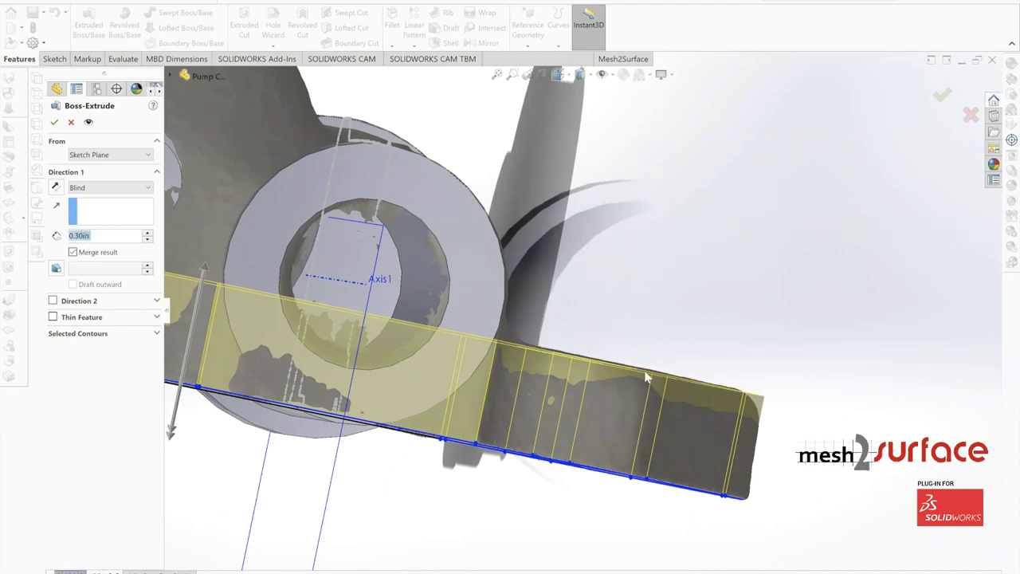
scroll(645, 373, down, 5)
middle_drag(643, 381, 639, 383)
scroll(638, 383, up, 5)
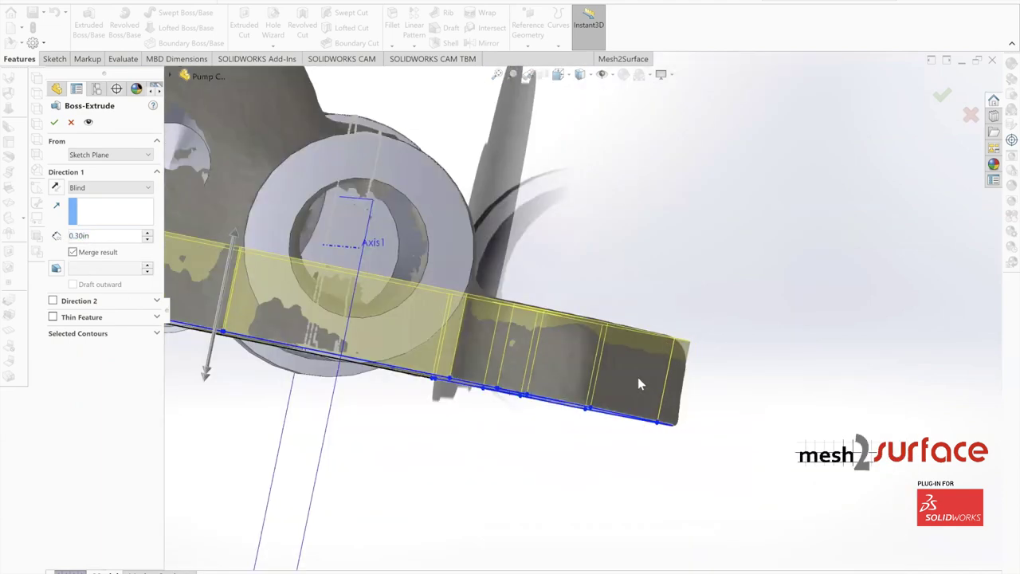
scroll(413, 333, up, 5)
scroll(396, 292, down, 8)
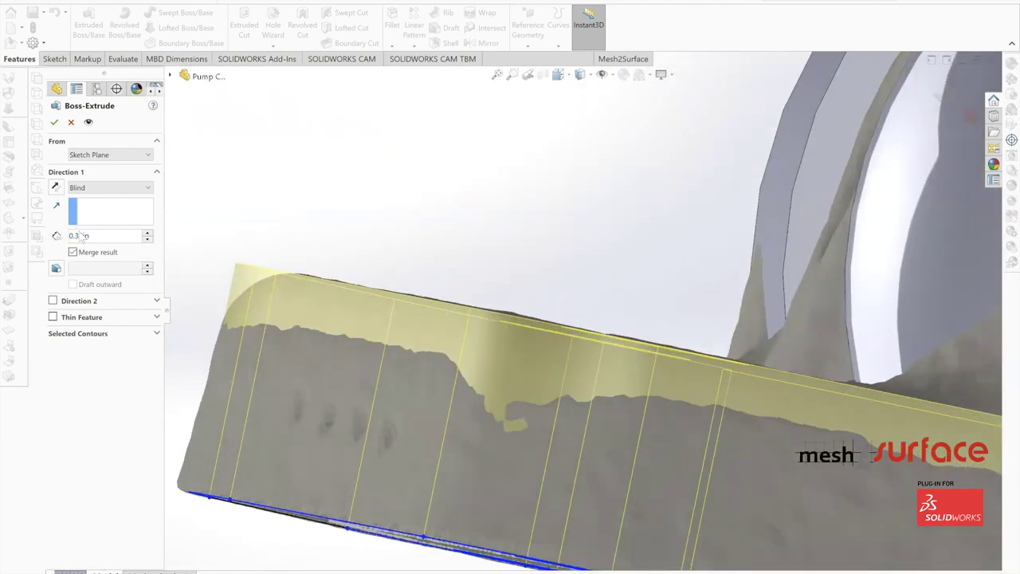
- Set the flange extrusion depth to 0.31 in and complete the boss extrude with merged result
text(1)
key(Return)
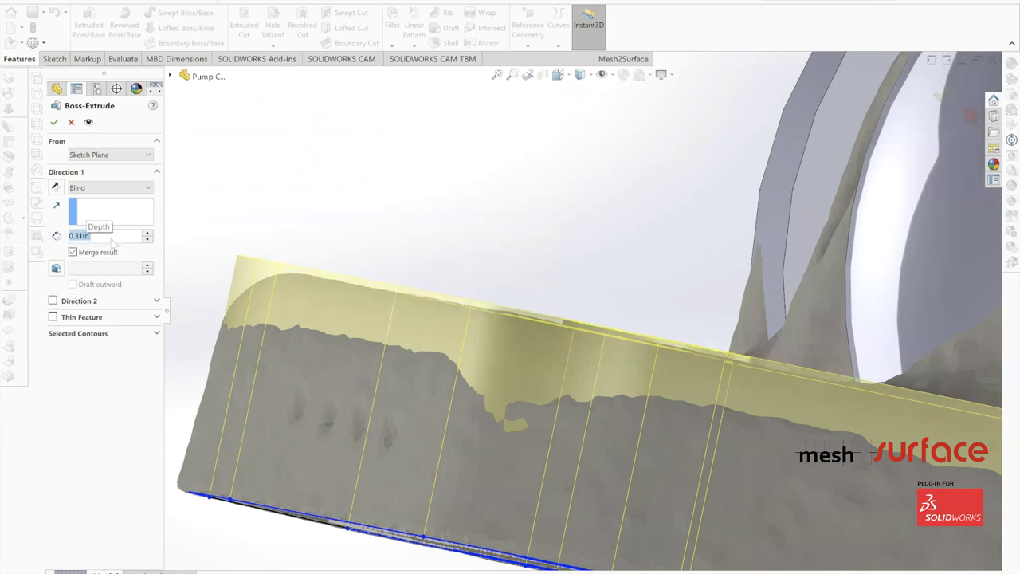
scroll(535, 337, up, 8)
middle_drag(546, 403, 446, 315)
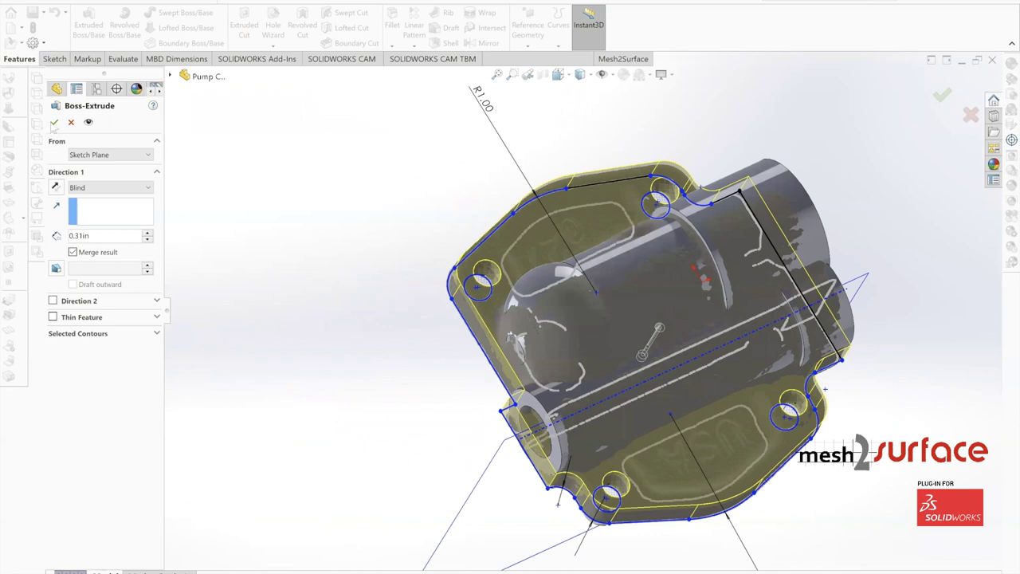
click(56, 125)
- Hide the Mesh1 scan to leave the solid model and cross-section curves in view
middle_drag(517, 427, 424, 303)
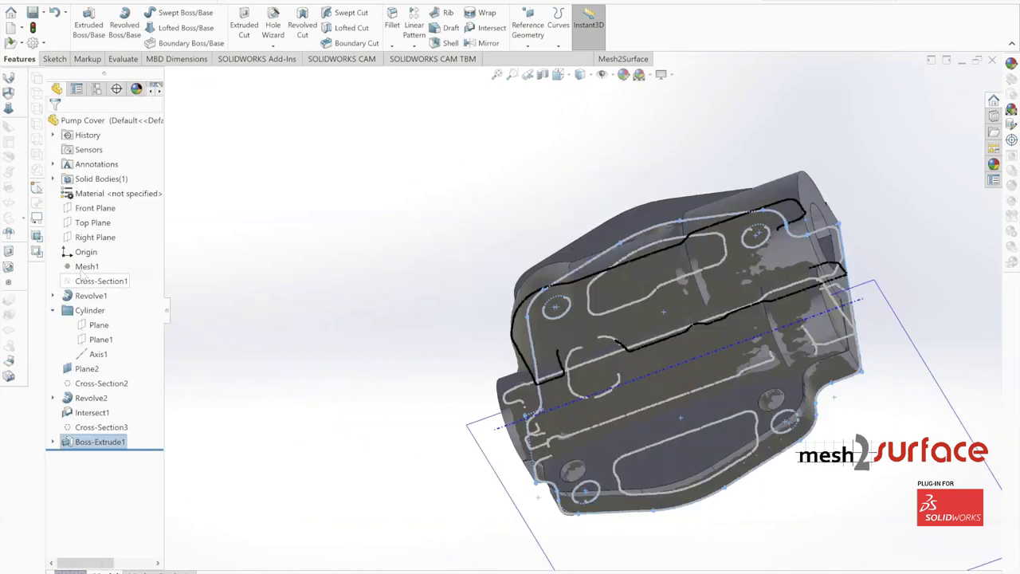
right_click(81, 269)
click(91, 261)
- Examine where the extruded flange meets the cylinder ends, the bore and the filleted corners
scroll(617, 359, up, 3)
middle_drag(673, 379, 554, 439)
scroll(596, 368, down, 6)
scroll(447, 456, down, 5)
middle_drag(447, 456, 479, 299)
scroll(479, 299, up, 4)
scroll(451, 244, down, 2)
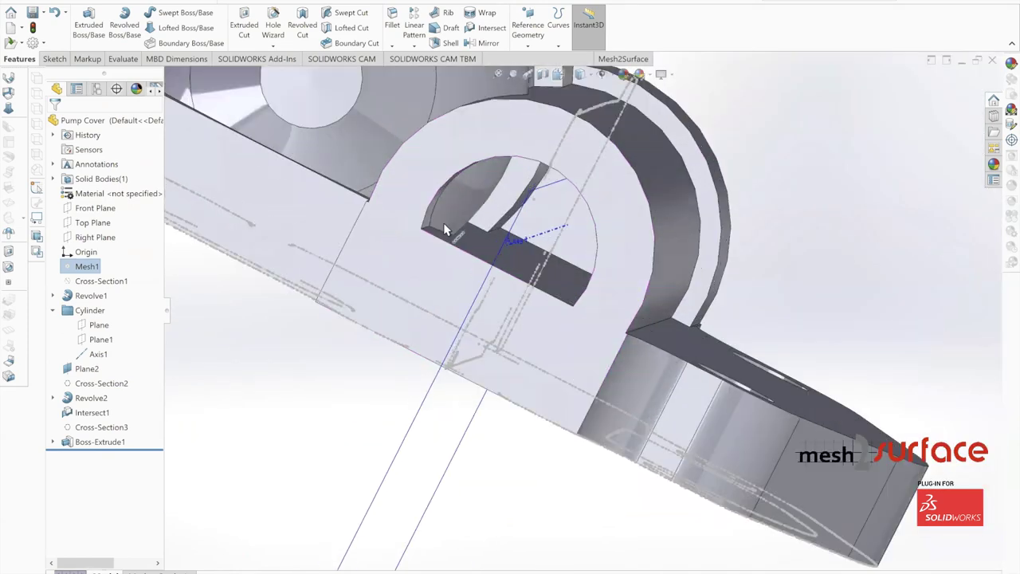
scroll(599, 282, up, 4)
middle_drag(598, 283, 453, 365)
scroll(581, 335, down, 5)
middle_drag(581, 338, 544, 243)
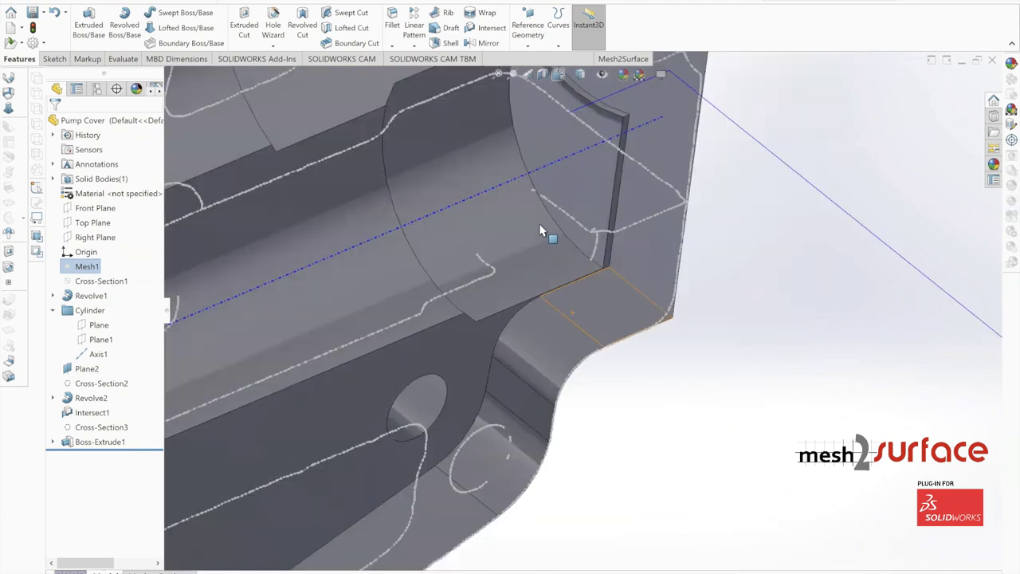
scroll(549, 241, up, 5)
middle_drag(573, 288, 526, 289)
scroll(527, 289, down, 9)
middle_drag(598, 324, 597, 326)
middle_drag(519, 332, 663, 284)
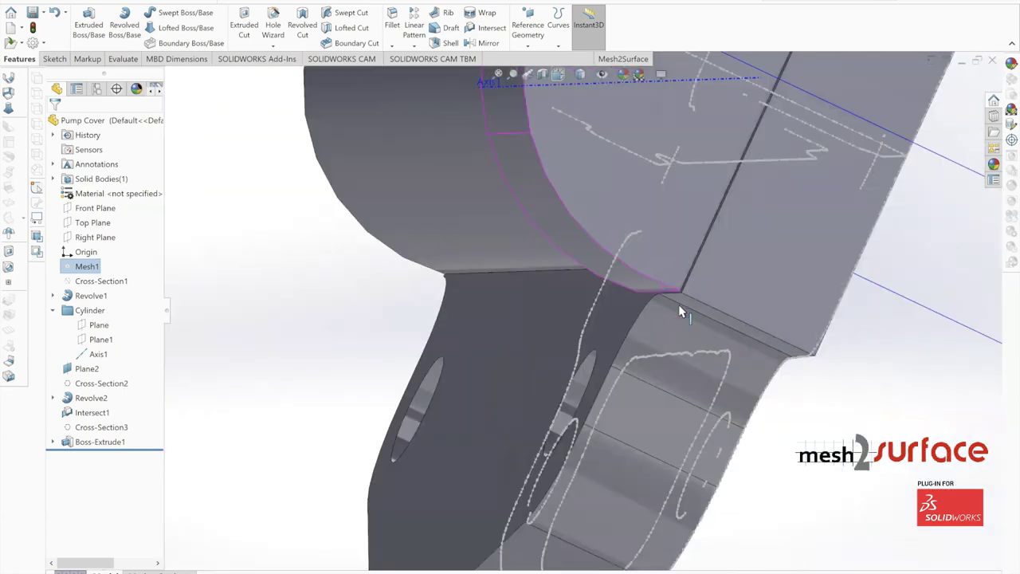
- Reopen Sketch3 of the Boss-Extrude1 flange for editing
double_click(101, 443)
right_click(106, 457)
click(108, 386)
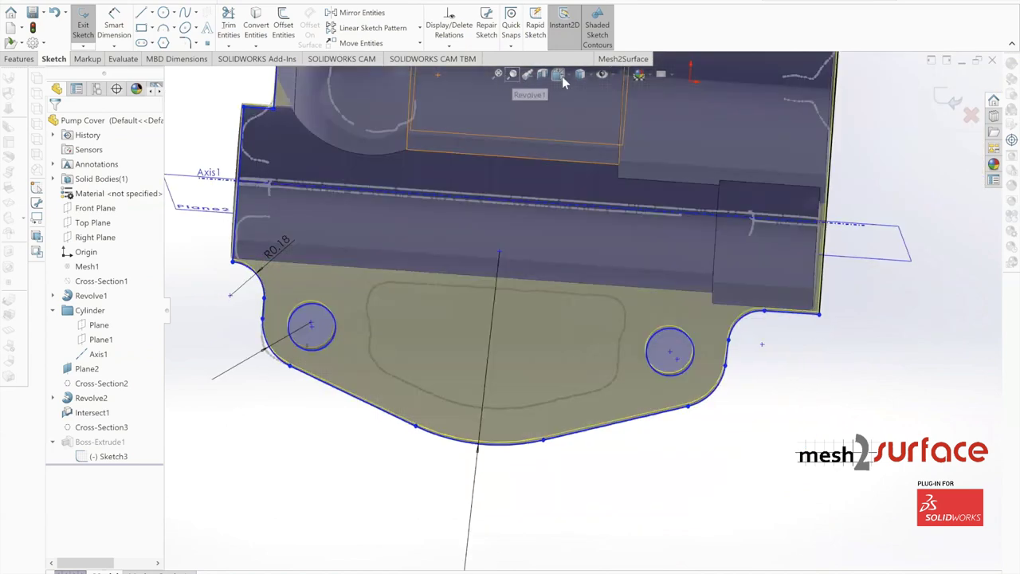
- Examine the short edge of the flange sketch where it meets the cylinder end and exit the sketch
click(569, 79)
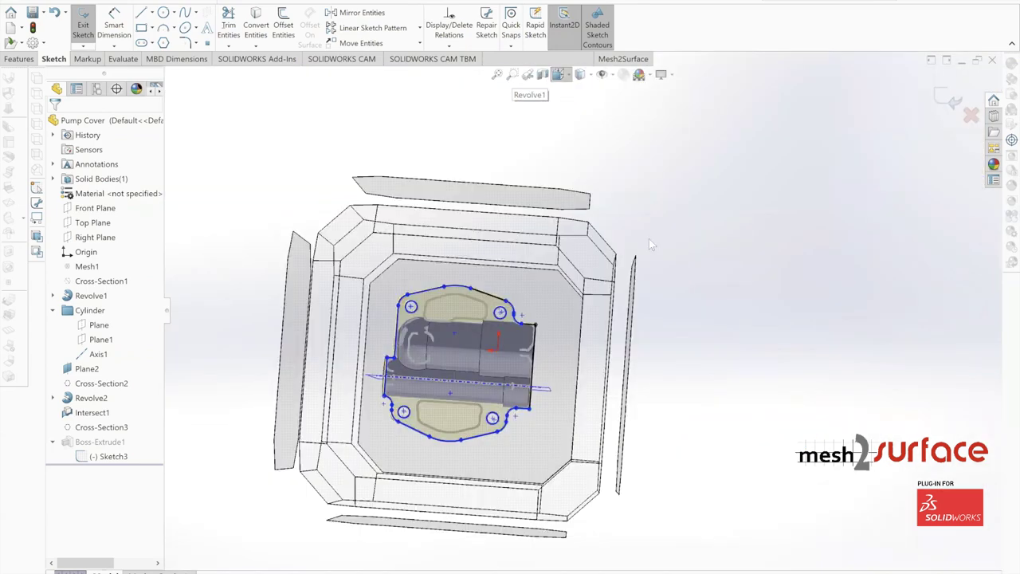
click(634, 233)
scroll(797, 259, down, 10)
scroll(572, 300, down, 3)
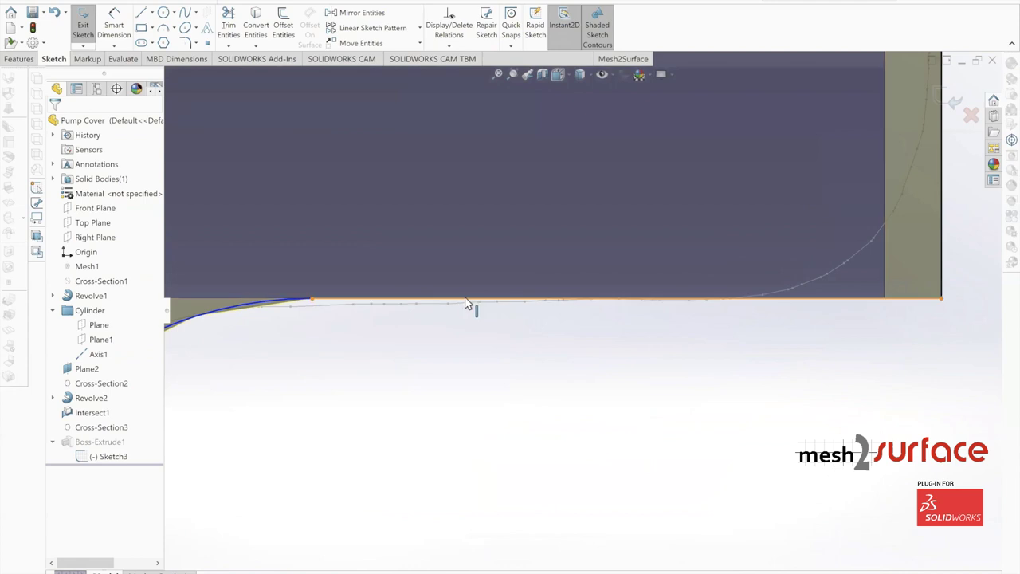
click(470, 300)
mouse_move(494, 316)
middle_down()
mouse_move(415, 289)
mouse_move(375, 289)
mouse_move(521, 298)
mouse_move(489, 302)
middle_up()
middle_drag(642, 329, 603, 344)
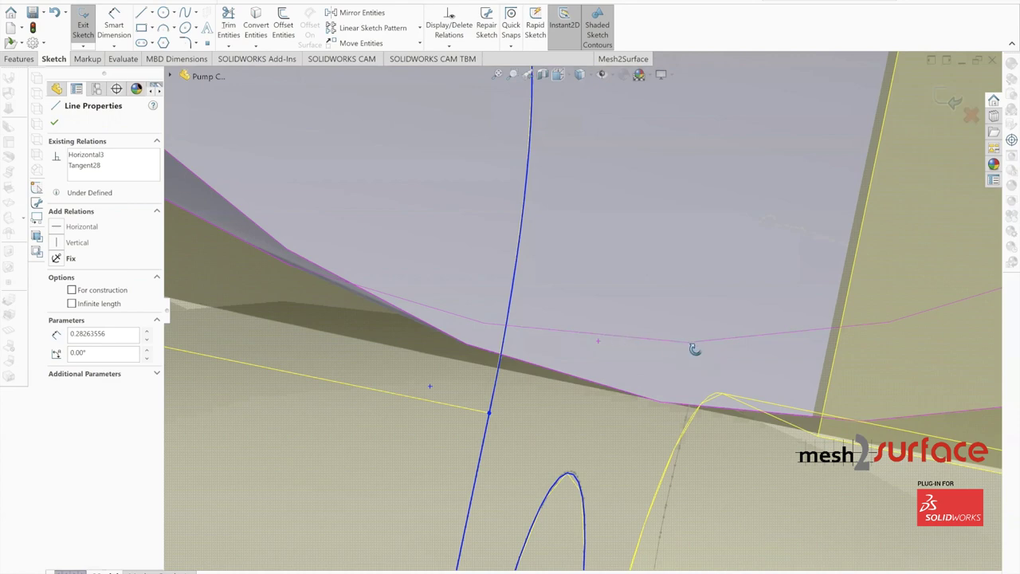
middle_drag(693, 348, 711, 352)
middle_drag(827, 365, 615, 324)
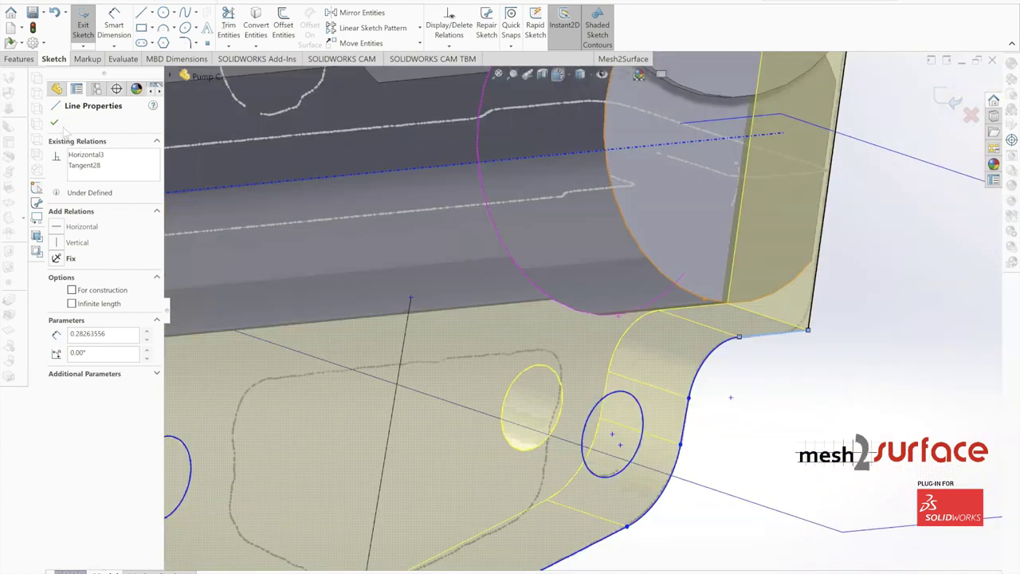
click(57, 123)
click(944, 103)
- Examine the cylinders and flange from several sides against the cross-section curves
scroll(584, 310, up, 3)
middle_drag(564, 321, 604, 317)
middle_drag(642, 267, 633, 239)
scroll(631, 240, down, 4)
mouse_move(593, 276)
middle_down()
mouse_move(600, 269)
mouse_move(545, 295)
mouse_move(582, 275)
middle_up()
scroll(589, 275, up, 6)
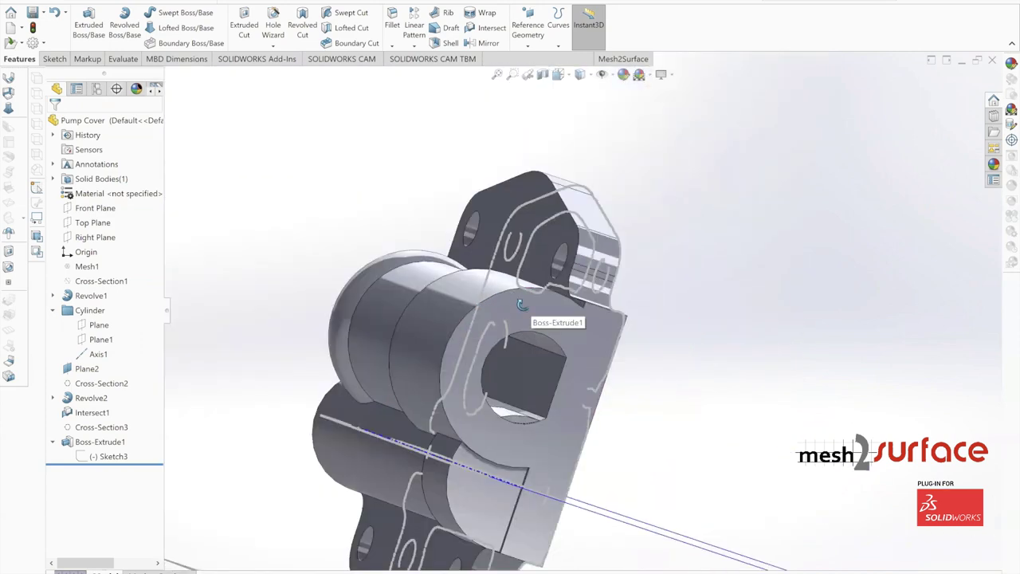
scroll(508, 392, up, 3)
middle_drag(521, 306, 587, 361)
scroll(508, 392, down, 4)
scroll(542, 364, up, 3)
middle_drag(497, 340, 328, 365)
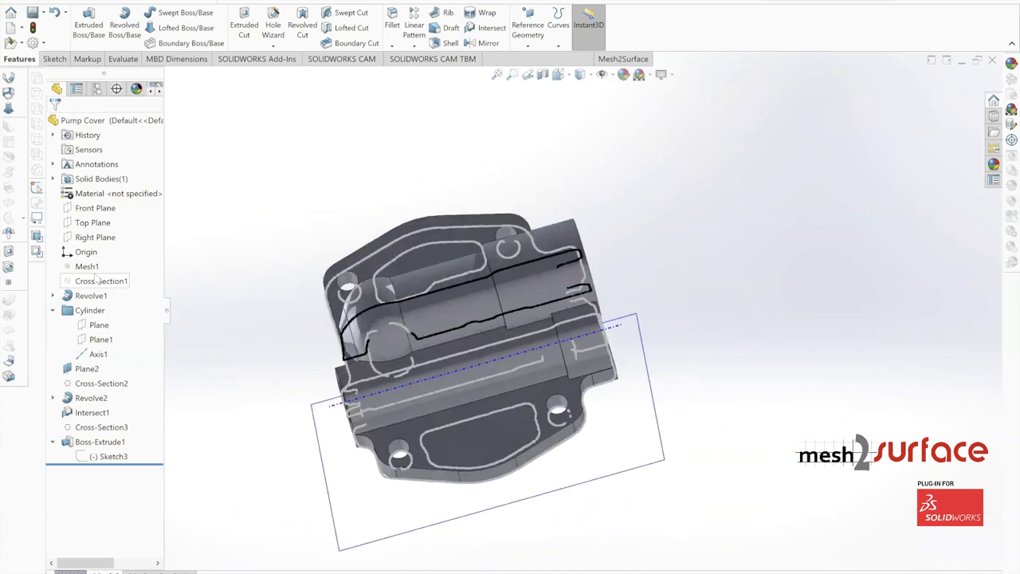
- Show the Mesh1 scan and run a Compare analysis of the solid against it with a 0.01 in tolerance
click(89, 267)
click(102, 255)
scroll(472, 321, down, 3)
scroll(551, 234, up, 5)
middle_drag(510, 311, 543, 418)
click(623, 59)
click(497, 25)
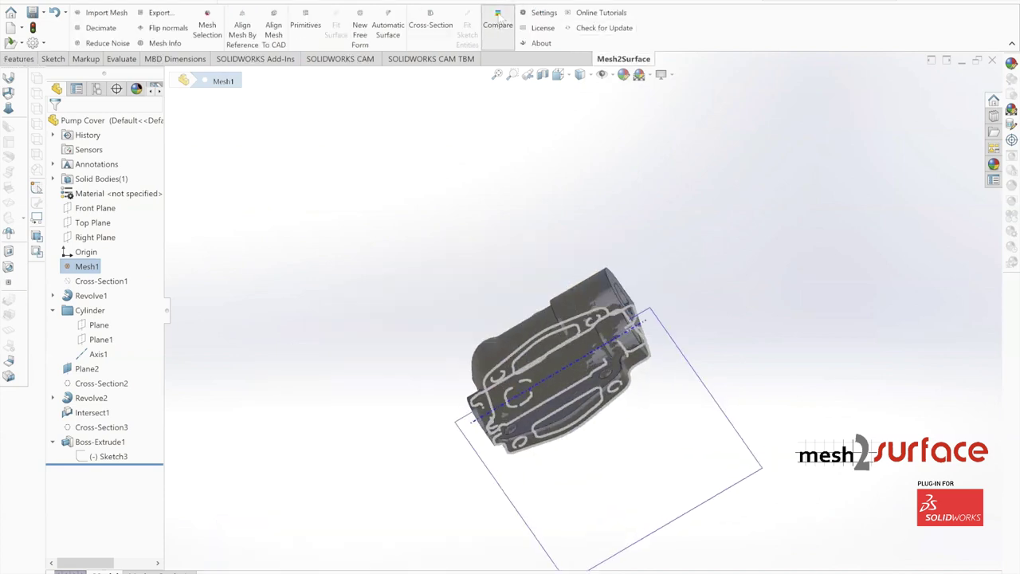
middle_drag(630, 416, 655, 464)
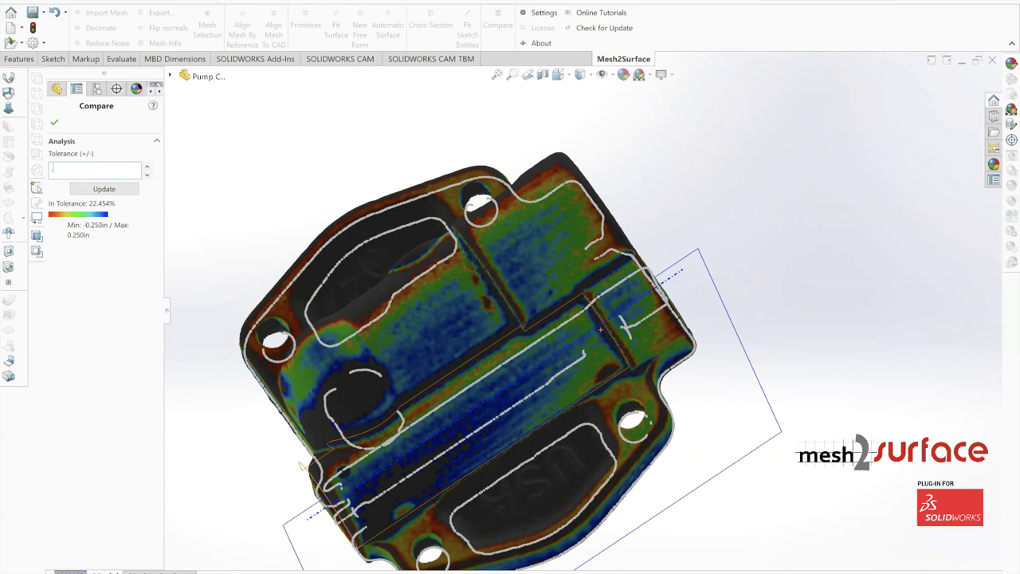
key(Return)
- Examine the deviation colour map on the flange, cylinders and end faces, and close the comparison
middle_drag(608, 229, 694, 205)
scroll(439, 314, down, 6)
middle_drag(472, 329, 492, 203)
scroll(688, 199, up, 5)
middle_drag(687, 199, 639, 236)
middle_drag(649, 177, 634, 362)
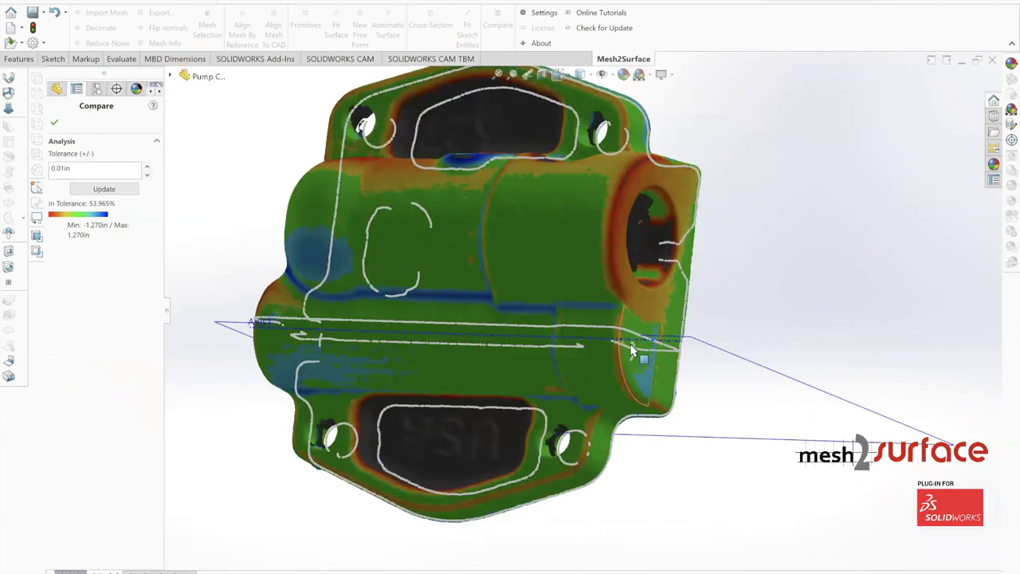
middle_drag(572, 239, 587, 487)
middle_drag(614, 231, 515, 397)
middle_drag(496, 155, 1, 133)
click(54, 123)
- Create a stacked mesh cross-section from the Top Plane with 0.00 in offset and 17 sections
scroll(384, 317, up, 3)
middle_drag(385, 317, 481, 323)
scroll(483, 324, down, 2)
middle_drag(403, 280, 323, 292)
click(93, 224)
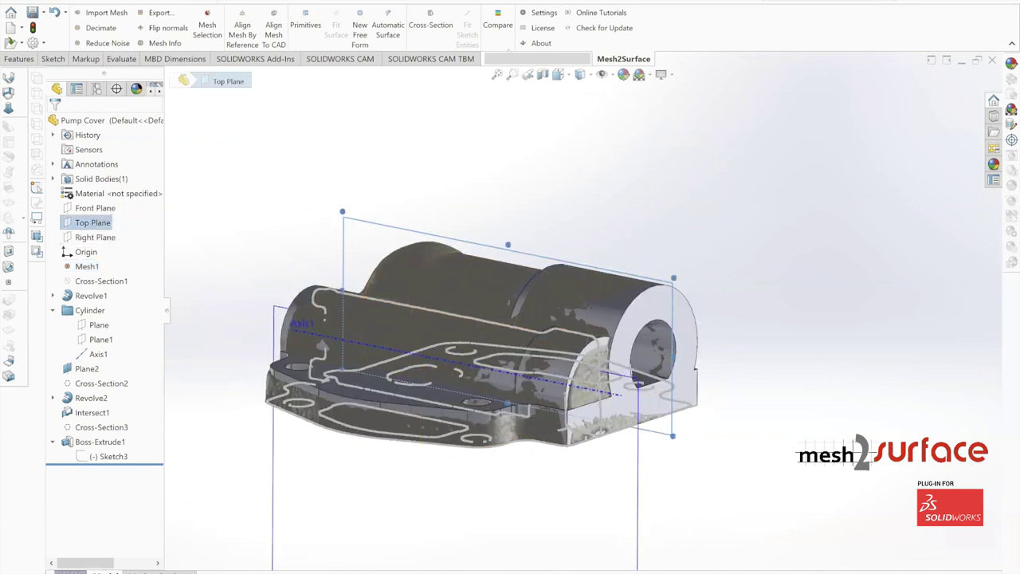
click(422, 30)
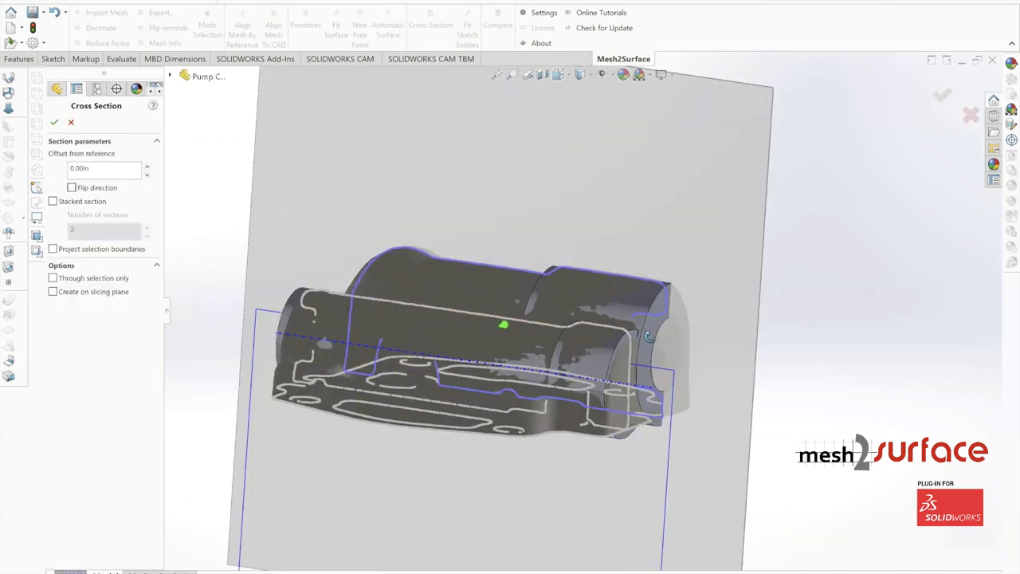
click(53, 201)
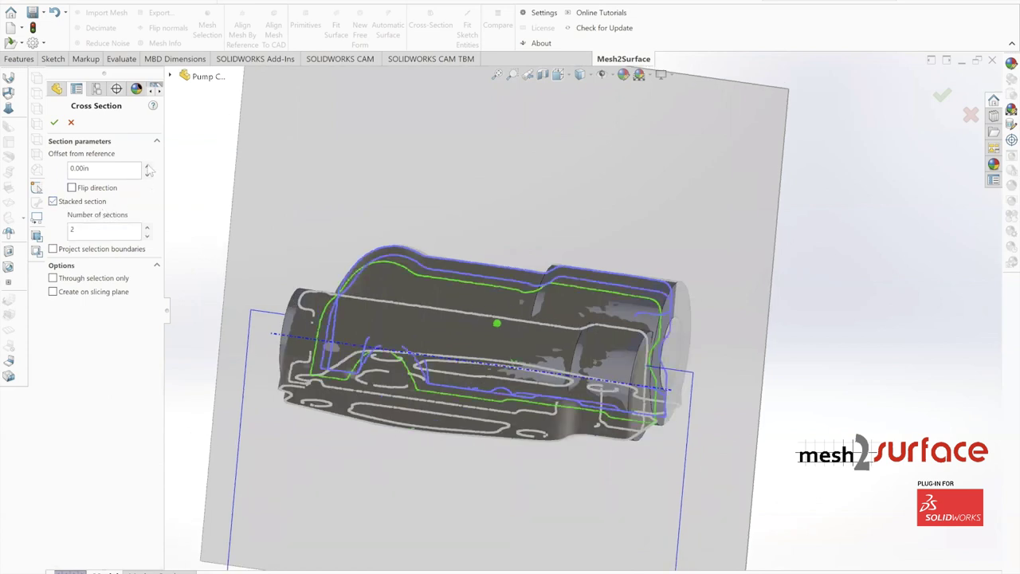
click(146, 167)
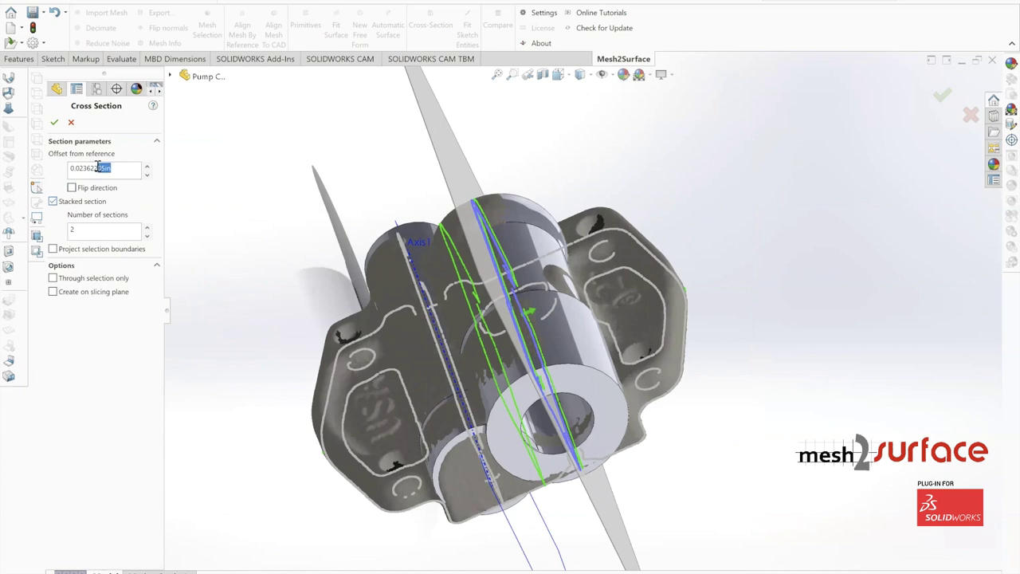
key(Return)
click(147, 228)
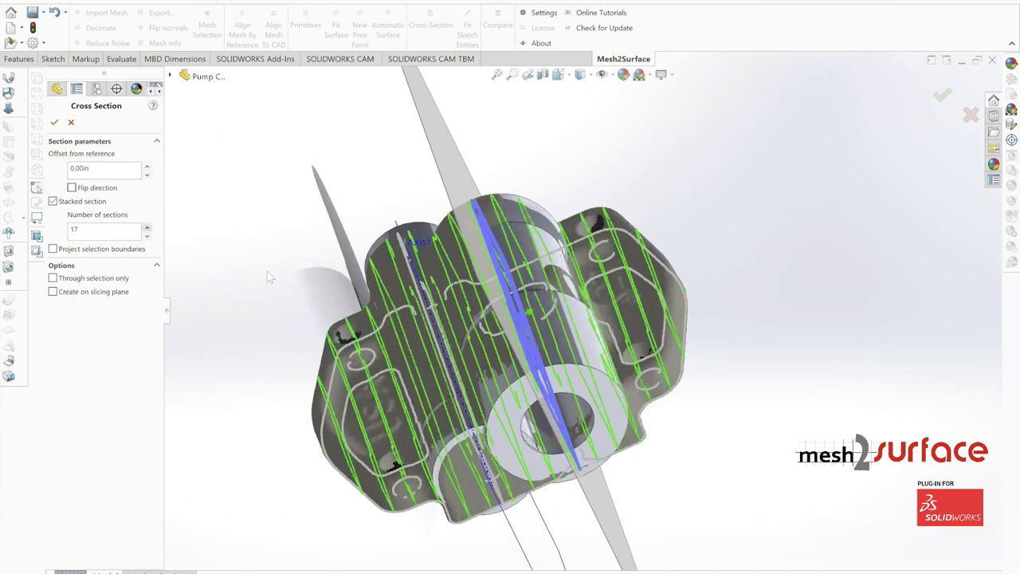
click(54, 123)
- Hide the Mesh1 scan to leave the stacked section curves over the solid
middle_drag(349, 341, 410, 267)
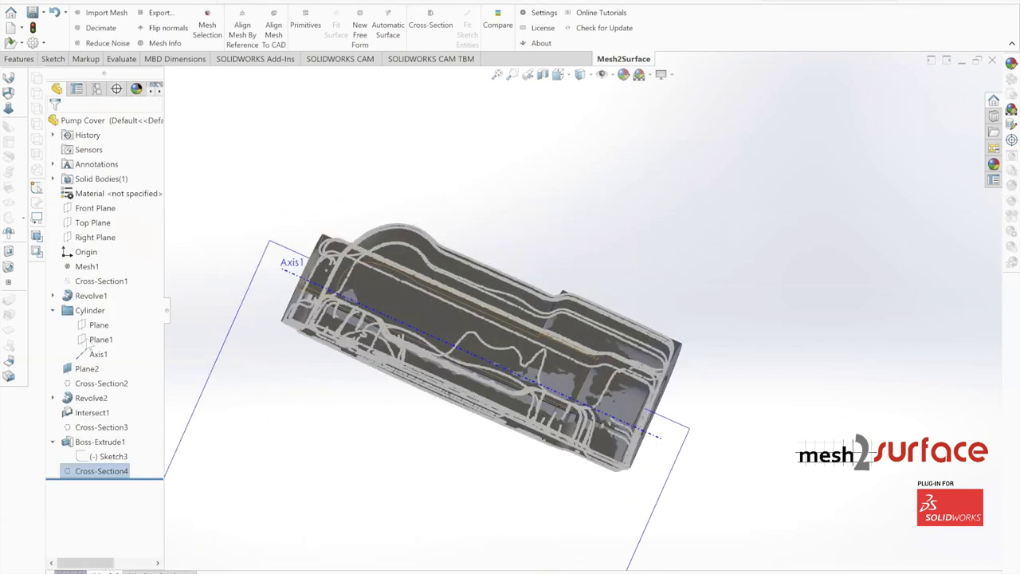
right_click(97, 268)
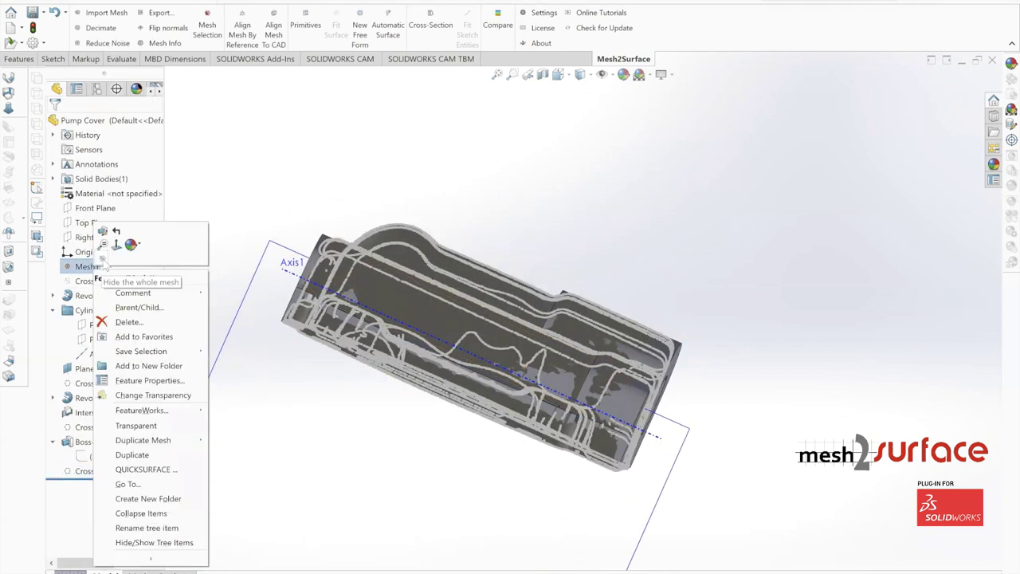
click(101, 257)
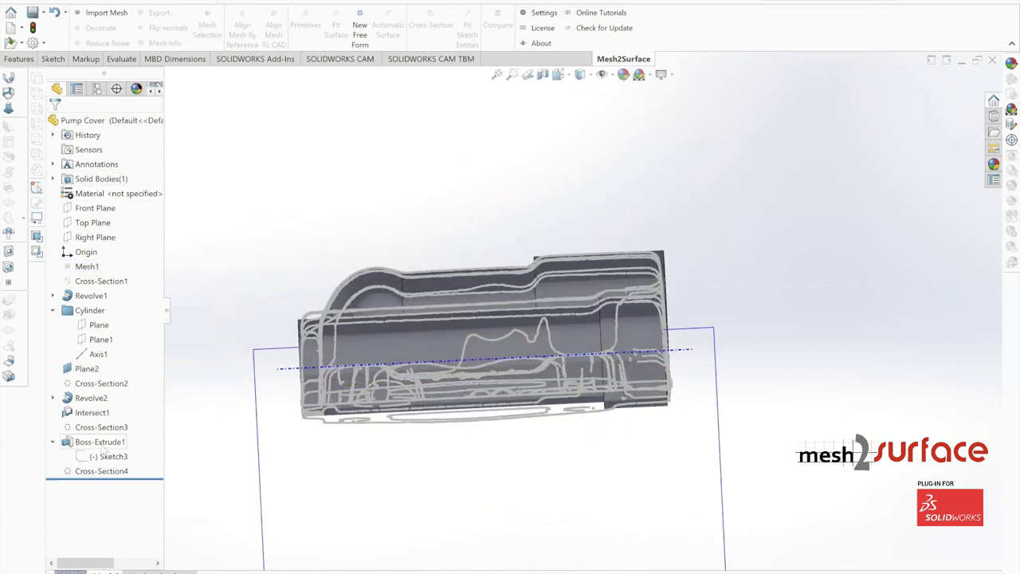
right_click(101, 443)
click(80, 441)
right_click(88, 441)
click(93, 398)
right_click(93, 398)
click(184, 297)
scroll(287, 198, up, 2)
middle_drag(487, 263, 490, 269)
- Start a new sketch on the Top Plane and orient the view normal to it
click(90, 225)
click(97, 214)
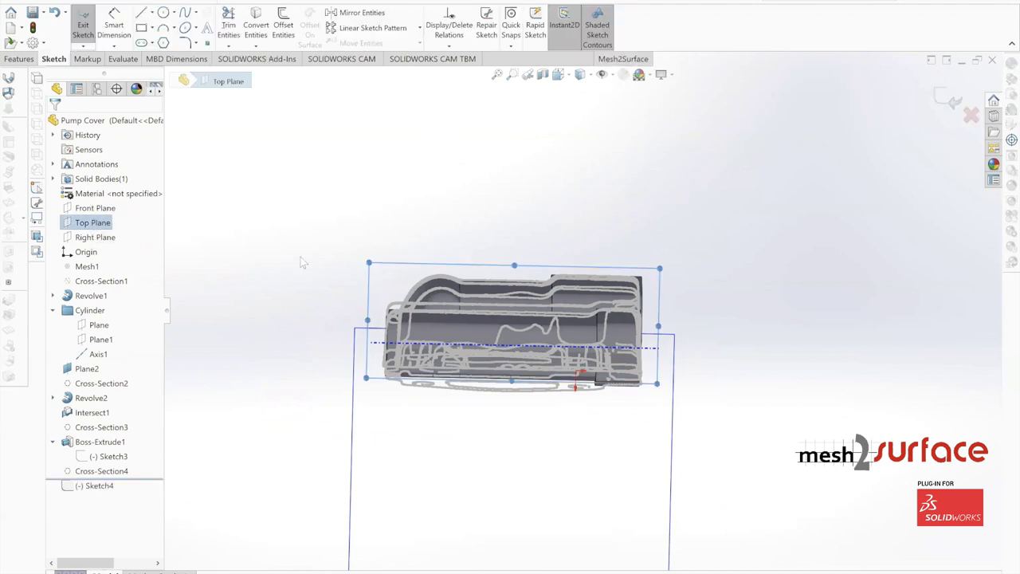
right_click(92, 223)
click(142, 207)
scroll(626, 447, down, 6)
scroll(652, 373, down, 4)
scroll(649, 216, up, 4)
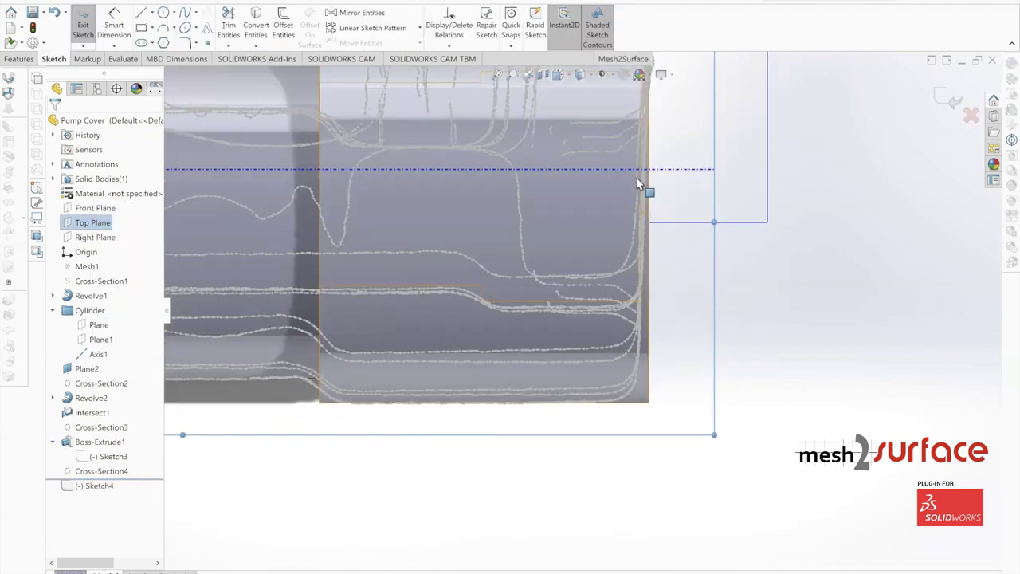
scroll(610, 170, down, 10)
scroll(594, 207, up, 5)
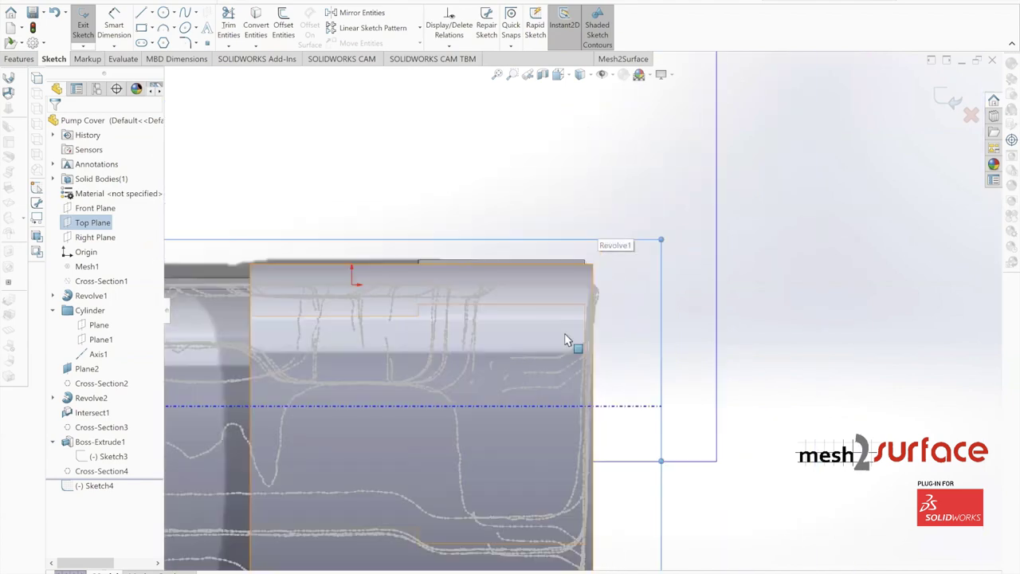
- Sketch a closed triangle over the open end of the larger cylinder, with a near-vertical edge about 1.8 in long crossing the end face
click(143, 12)
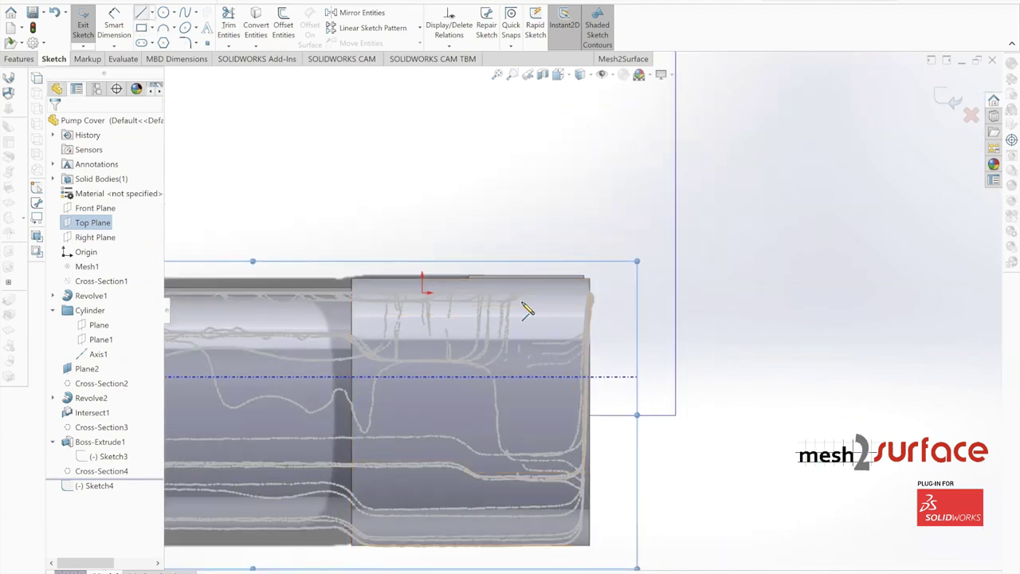
scroll(550, 382, up, 4)
scroll(564, 466, down, 5)
click(606, 432)
scroll(638, 314, up, 3)
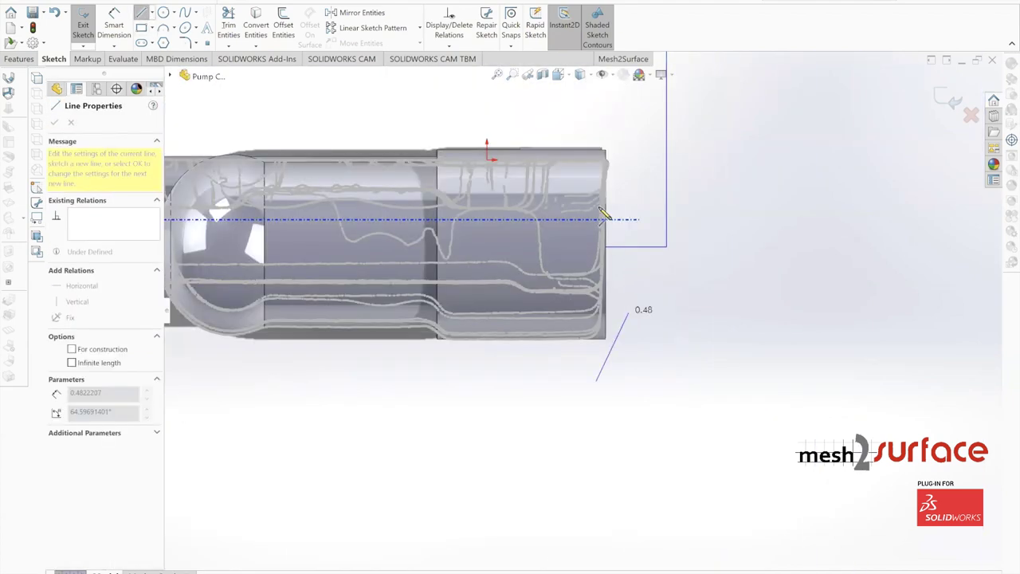
click(603, 97)
click(725, 273)
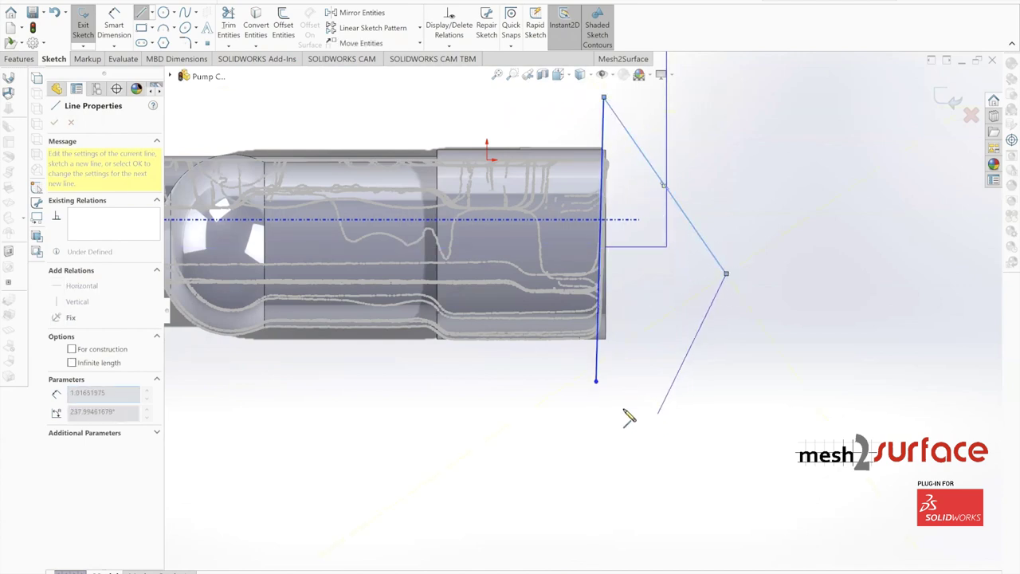
click(596, 381)
mouse_move(494, 359)
middle_down()
mouse_move(485, 341)
mouse_move(443, 322)
mouse_move(546, 396)
middle_up()
click(57, 124)
scroll(520, 123, up, 3)
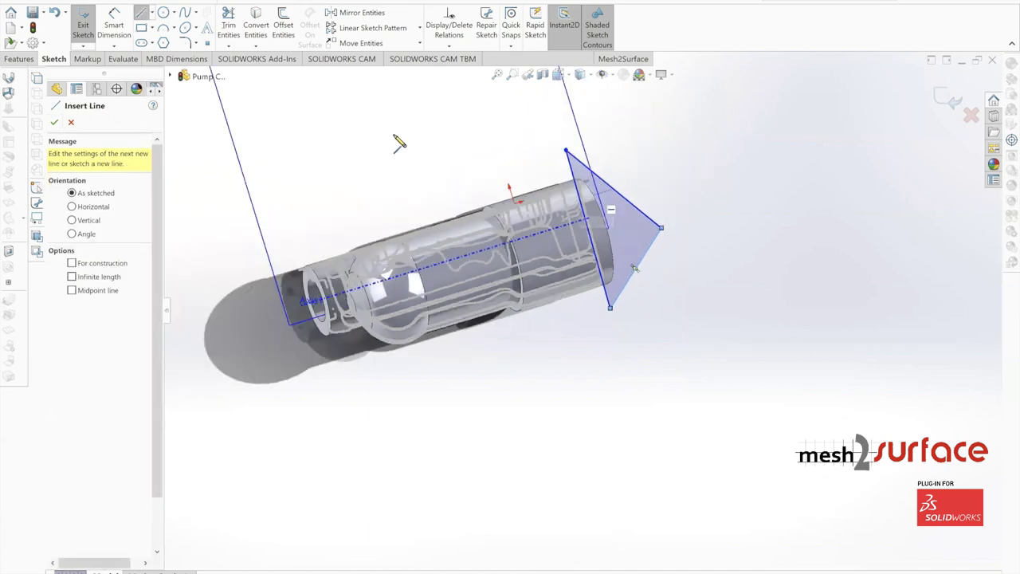
click(55, 124)
- View the sketch normal to the Top Plane and nudge the triangle's near-vertical edge toward the end-face section curves
right_click(89, 223)
click(137, 208)
scroll(749, 462, down, 5)
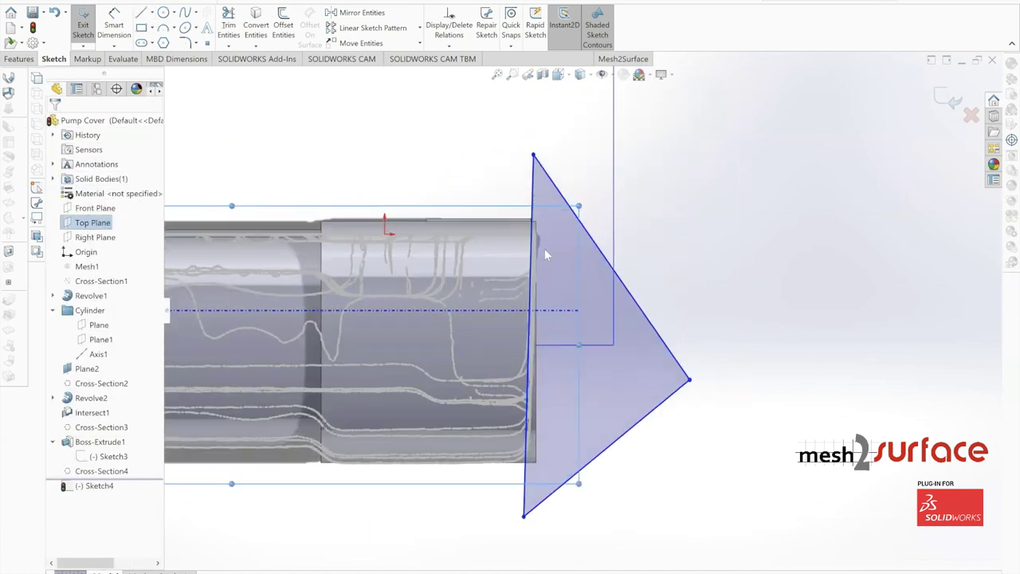
scroll(556, 242, down, 6)
mouse_move(559, 253)
mouse_down()
mouse_move(556, 267)
mouse_move(592, 248)
mouse_move(602, 255)
mouse_up()
scroll(558, 262, up, 3)
scroll(576, 288, down, 9)
scroll(603, 263, up, 5)
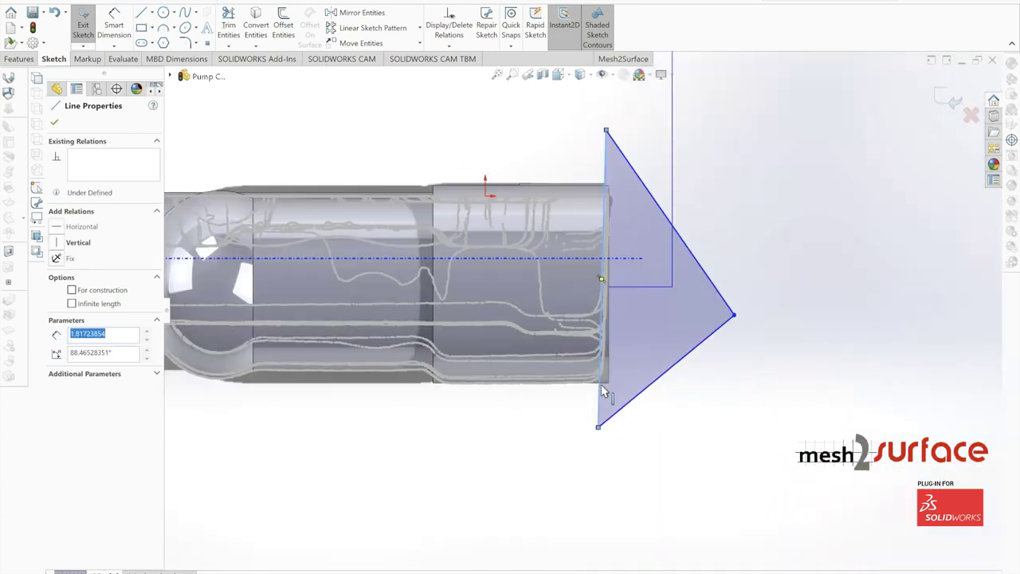
- Reposition the lower and upper endpoints of the triangle's near-vertical edge to match the slope of the end-face section curves
scroll(599, 391, down, 3)
scroll(596, 397, up, 2)
drag(590, 399, 595, 403)
scroll(594, 277, down, 7)
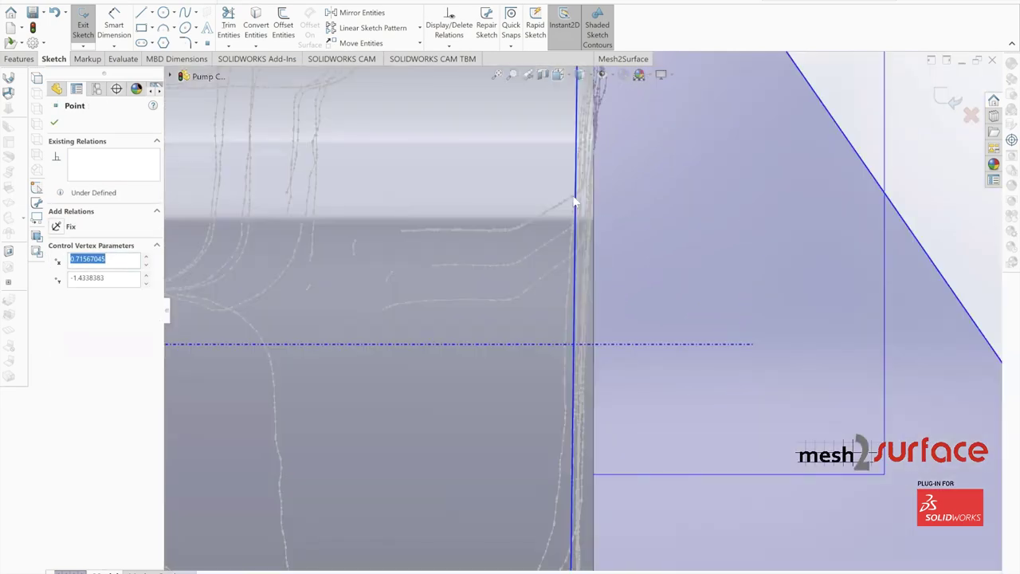
scroll(575, 198, up, 2)
scroll(576, 198, down, 2)
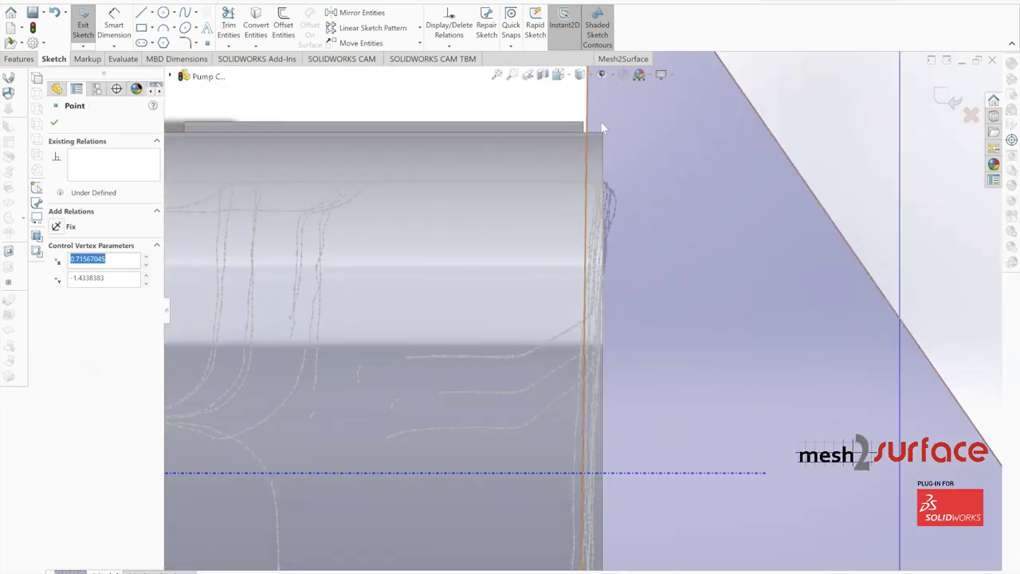
drag(588, 112, 581, 113)
scroll(601, 126, up, 4)
scroll(590, 279, down, 6)
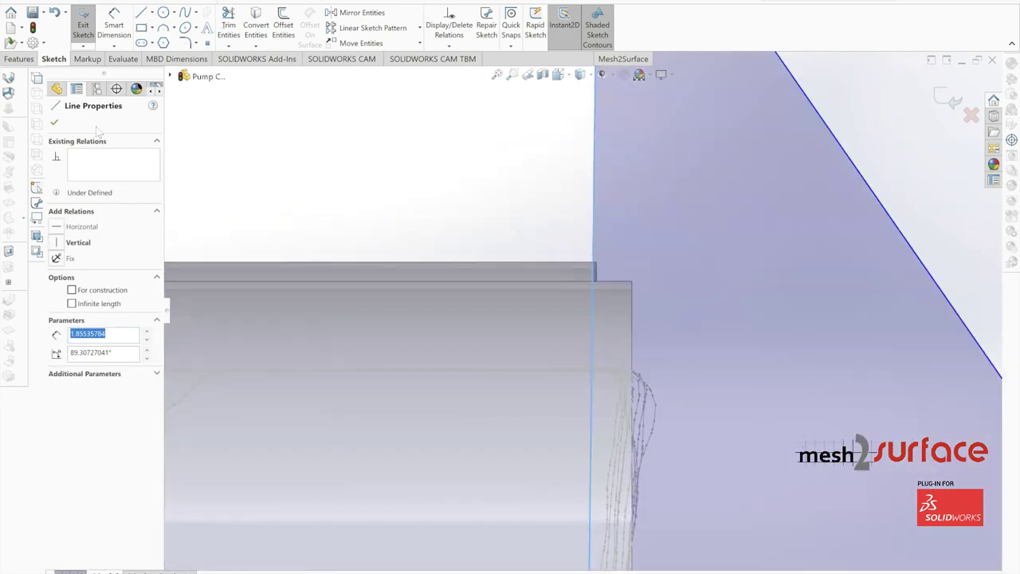
click(55, 125)
- Cut the triangle profile through the cylinder end with a Mid Plane extruded cut 3.84 in deep
scroll(620, 305, up, 5)
mouse_move(507, 223)
middle_down()
mouse_move(551, 211)
mouse_move(519, 217)
mouse_move(504, 412)
mouse_move(532, 318)
mouse_move(358, 254)
middle_up()
click(22, 62)
click(244, 28)
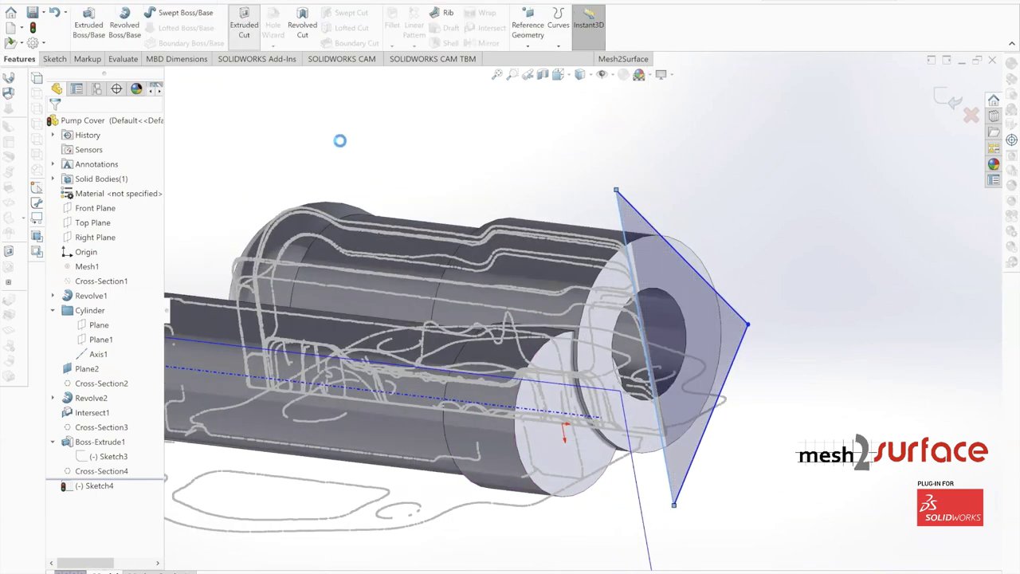
click(116, 189)
click(110, 280)
drag(660, 379, 462, 404)
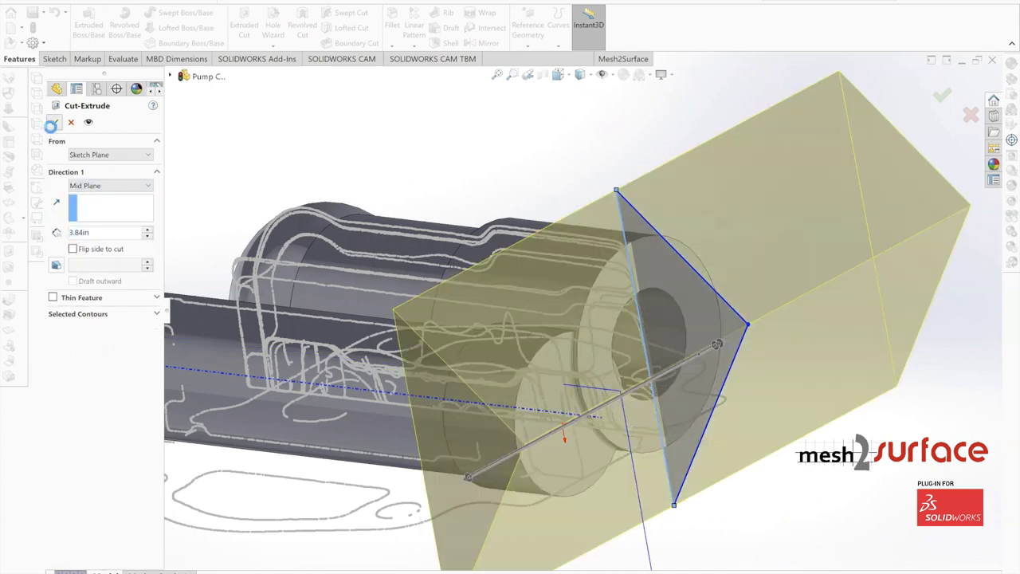
click(53, 124)
- Show the Mesh1 scan together with the trimmed solid
middle_drag(654, 357, 653, 153)
middle_drag(565, 181, 182, 358)
right_click(79, 269)
click(86, 252)
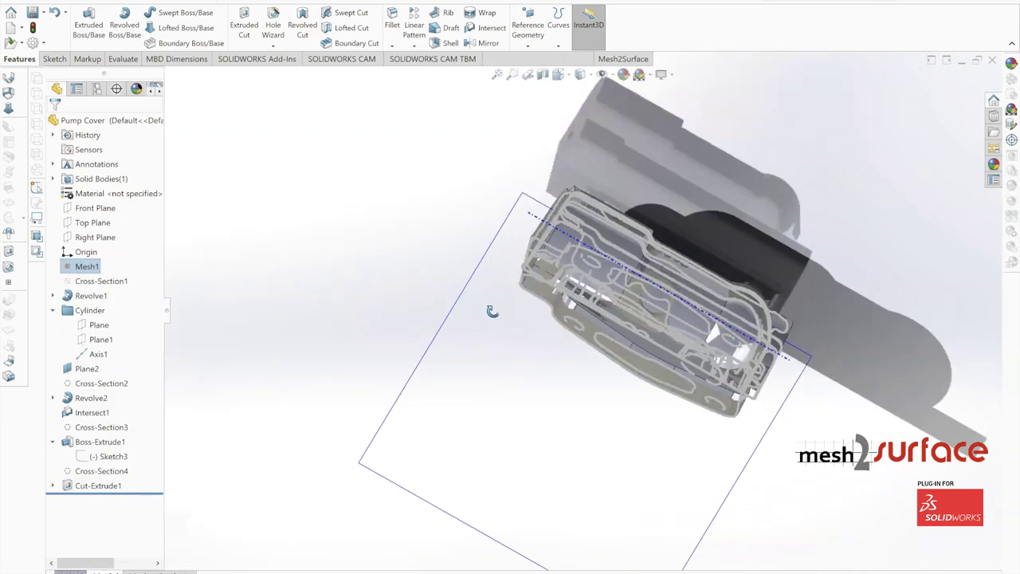
- Examine how the trimmed end, the bore and the cylinder surfaces fit the scan from several angles
middle_drag(480, 296, 676, 311)
middle_drag(606, 321, 669, 318)
scroll(669, 318, down, 4)
scroll(322, 232, up, 4)
middle_drag(321, 233, 484, 350)
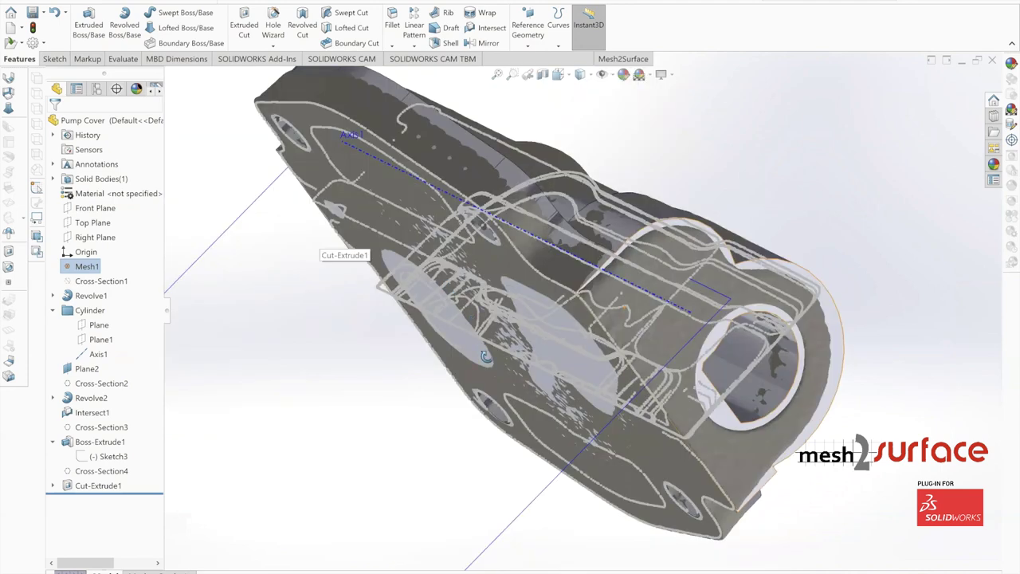
middle_drag(767, 332, 754, 330)
scroll(799, 400, down, 6)
middle_drag(669, 342, 676, 411)
middle_drag(710, 340, 575, 346)
scroll(670, 295, up, 5)
scroll(669, 361, down, 4)
- Hide the Cross-Section2 curves on the model
right_click(106, 380)
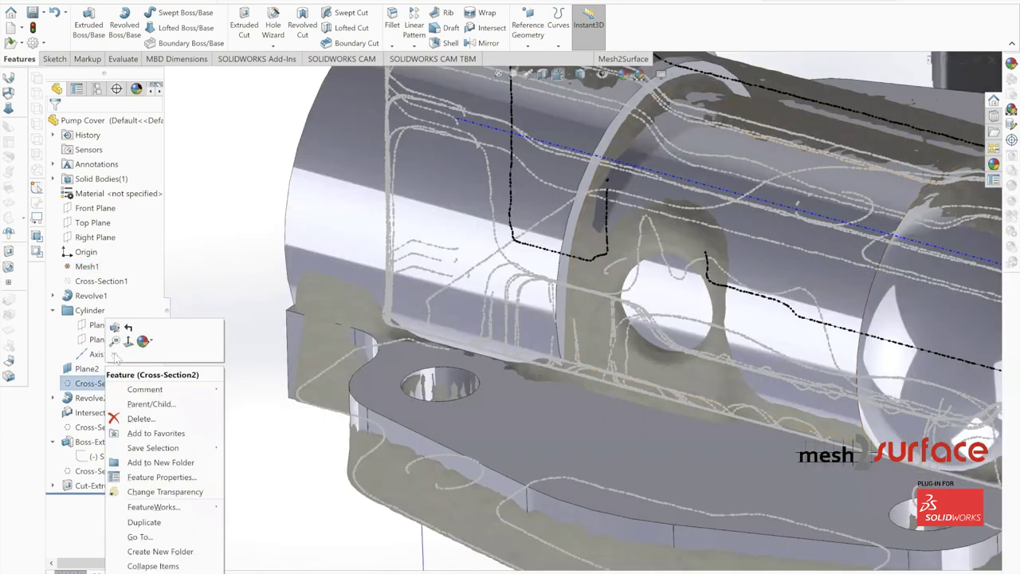
click(115, 348)
right_click(101, 426)
click(244, 388)
scroll(264, 319, up, 1)
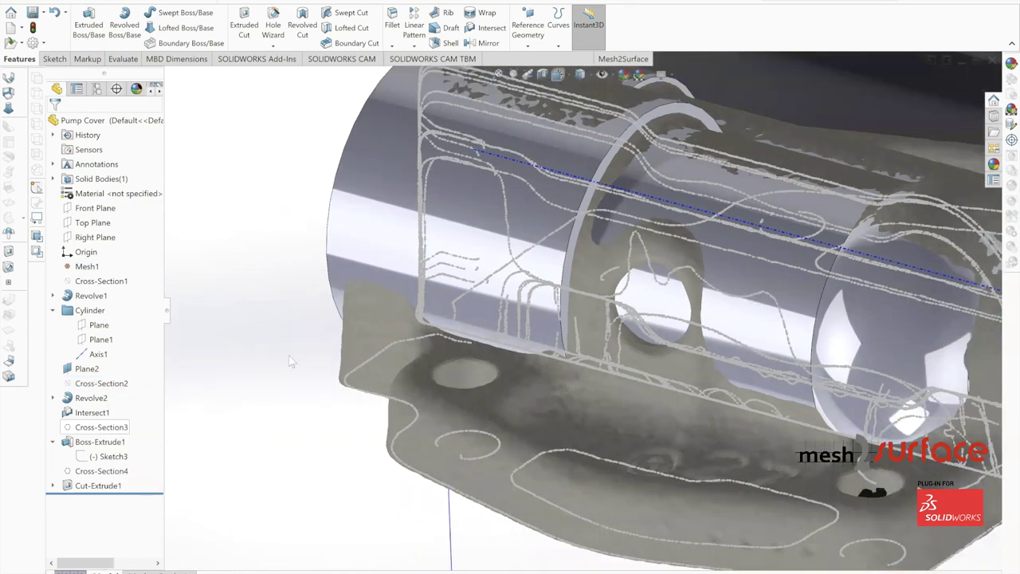
- Hide the Axis1 axis belonging to the Cylinder folder
scroll(590, 284, up, 4)
middle_drag(564, 278, 550, 247)
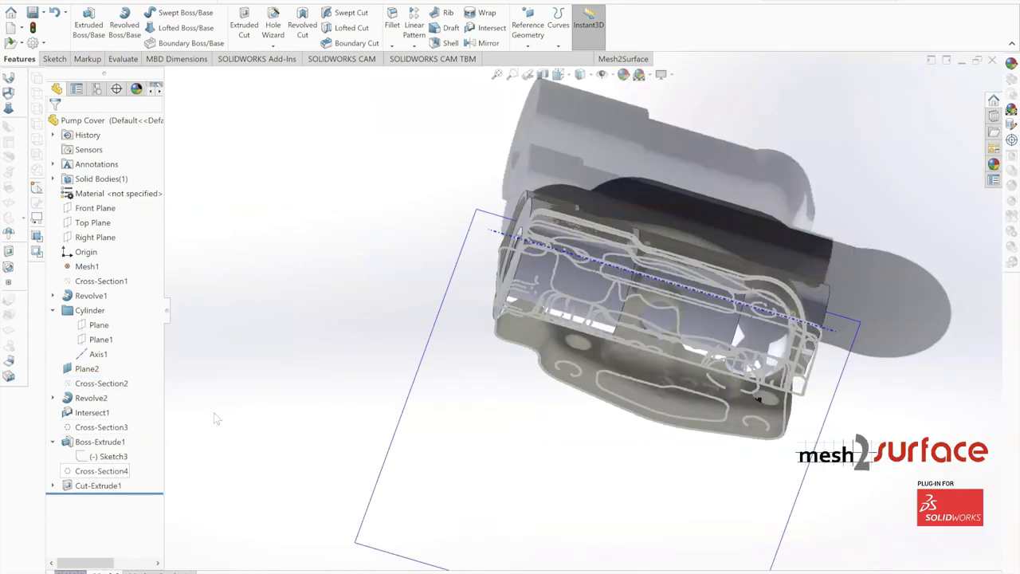
scroll(547, 297, up, 4)
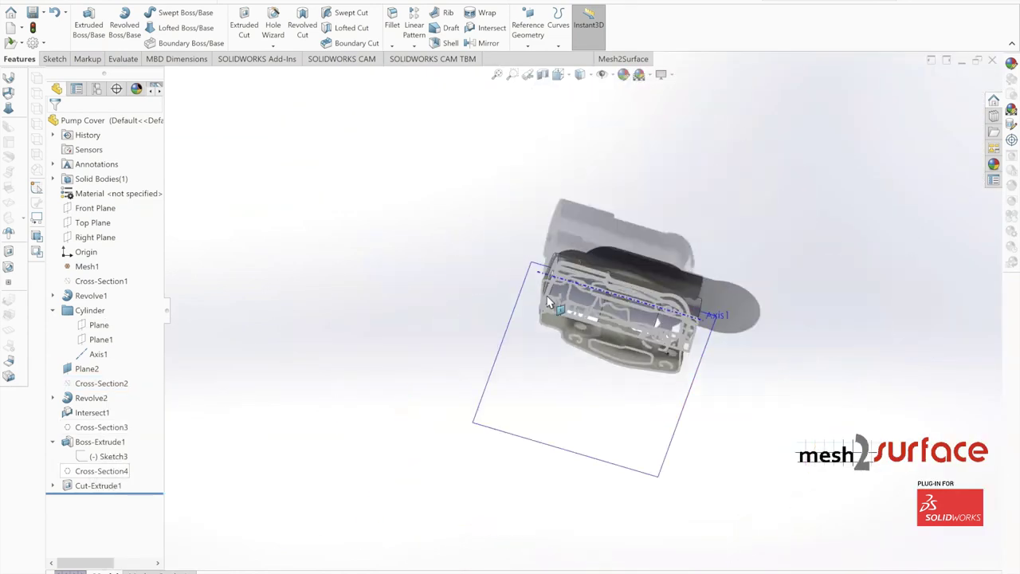
right_click(101, 356)
click(105, 340)
right_click(105, 341)
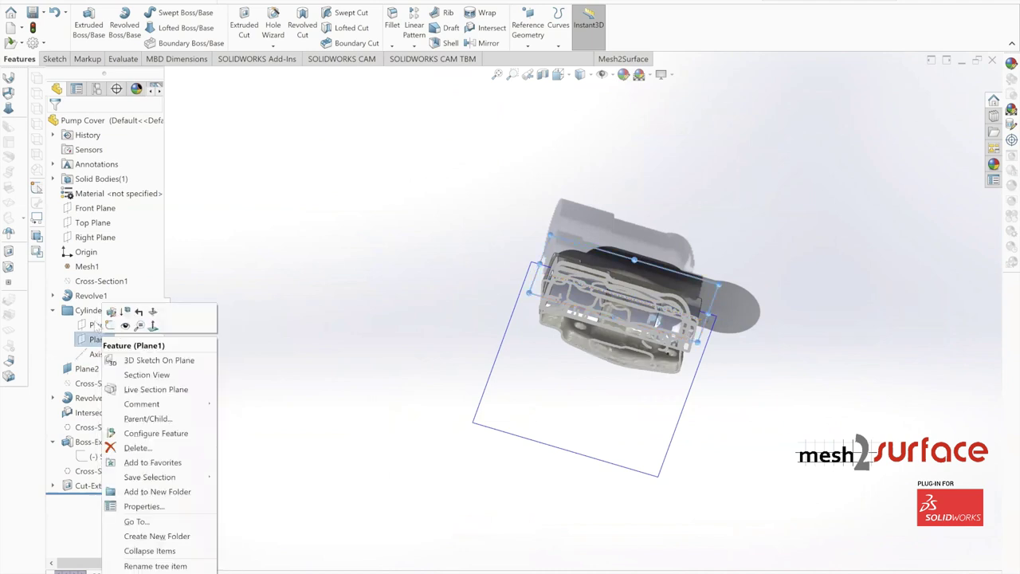
right_click(99, 326)
click(348, 301)
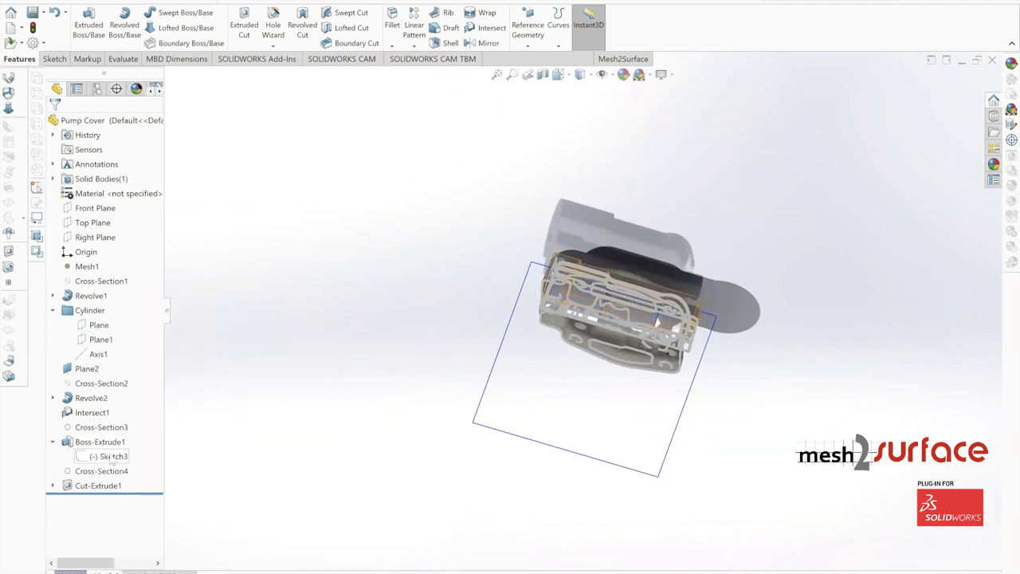
- Hide Plane2 and the remaining cross-section curves on the model
click(87, 369)
right_click(87, 368)
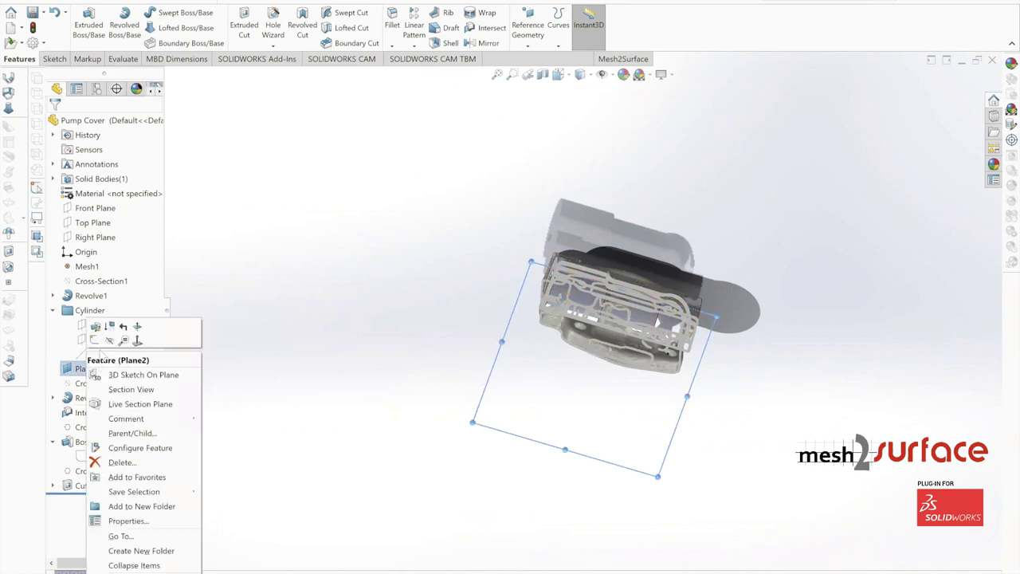
click(95, 348)
right_click(91, 354)
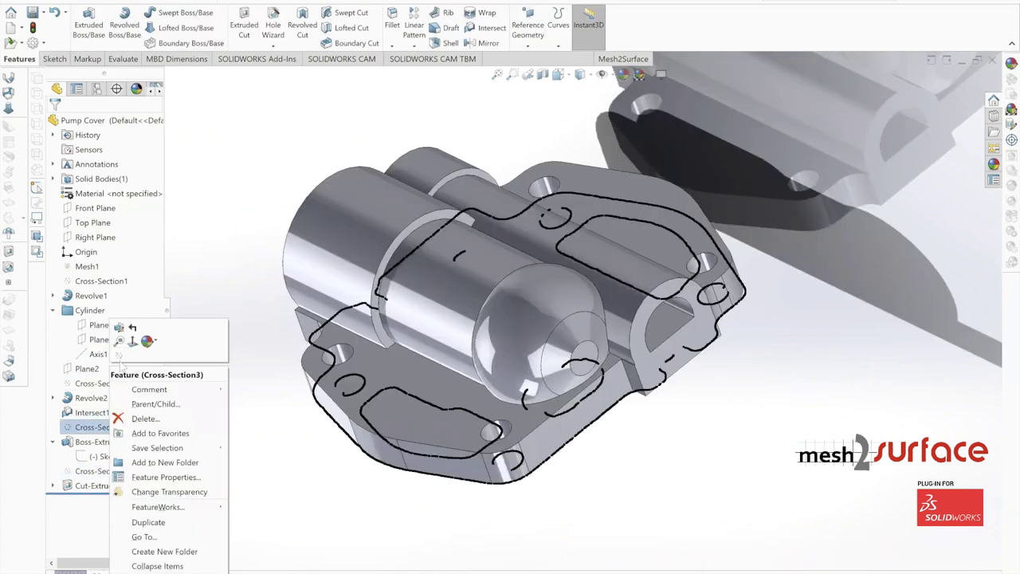
click(120, 358)
- Show the Mesh1 scan with the model, framed on the boss around the cylinder's side hole
middle_drag(228, 399, 231, 319)
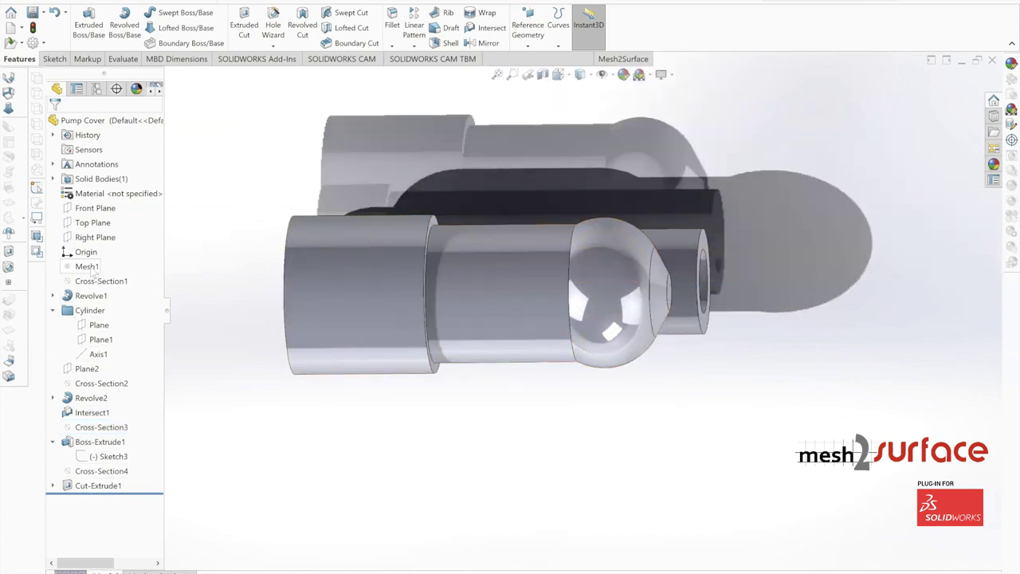
right_click(91, 268)
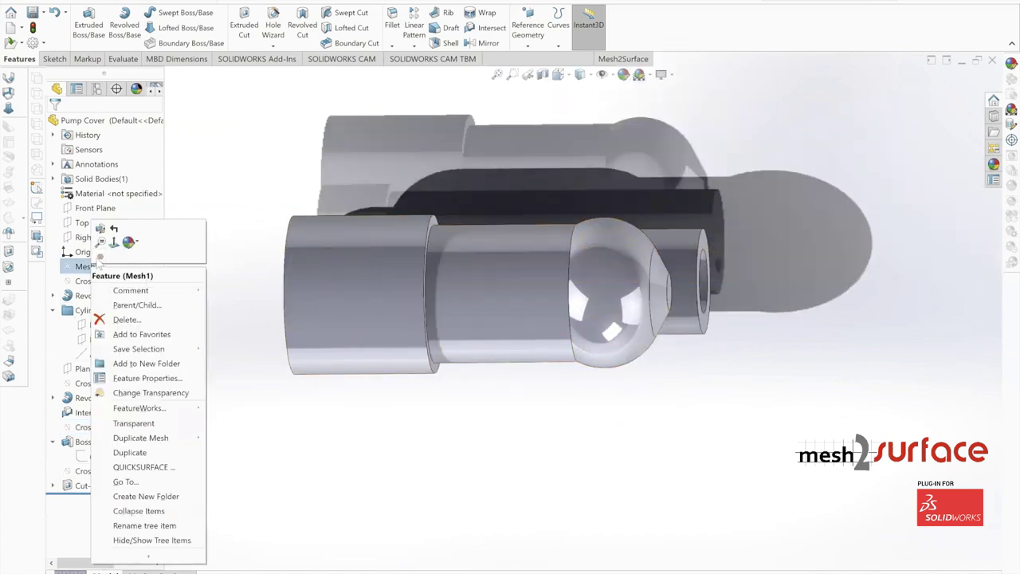
click(101, 244)
middle_drag(355, 308, 494, 347)
scroll(444, 355, down, 5)
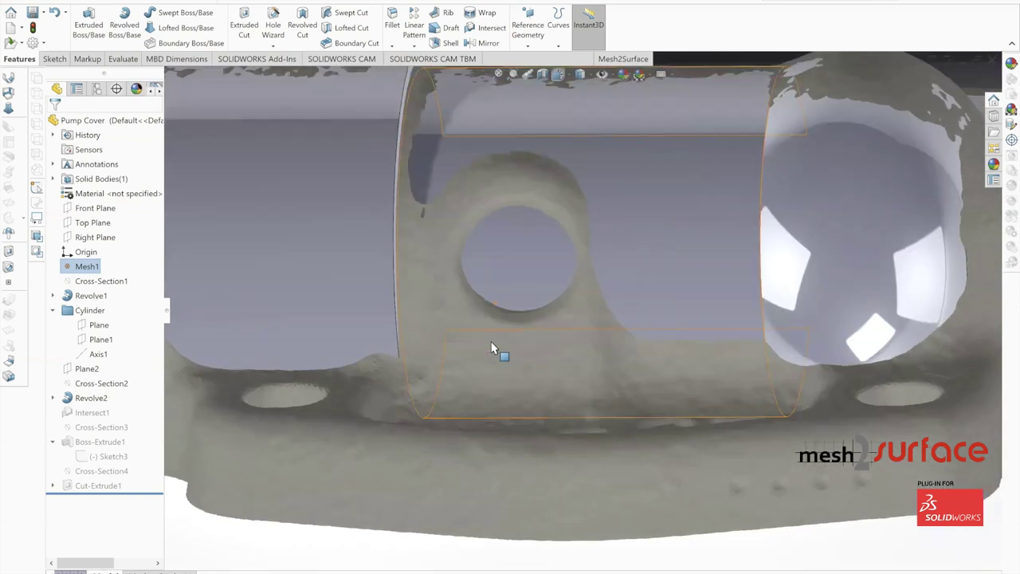
- Select mesh areas on the boss face on both sides of its hole with the mesh wand at sensitivity 60
click(622, 59)
click(207, 30)
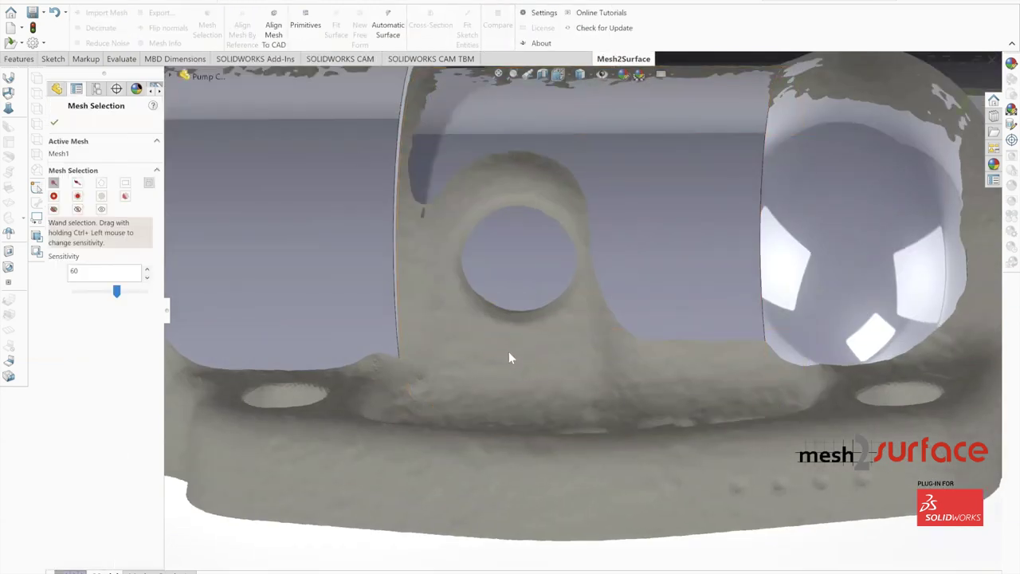
click(483, 345)
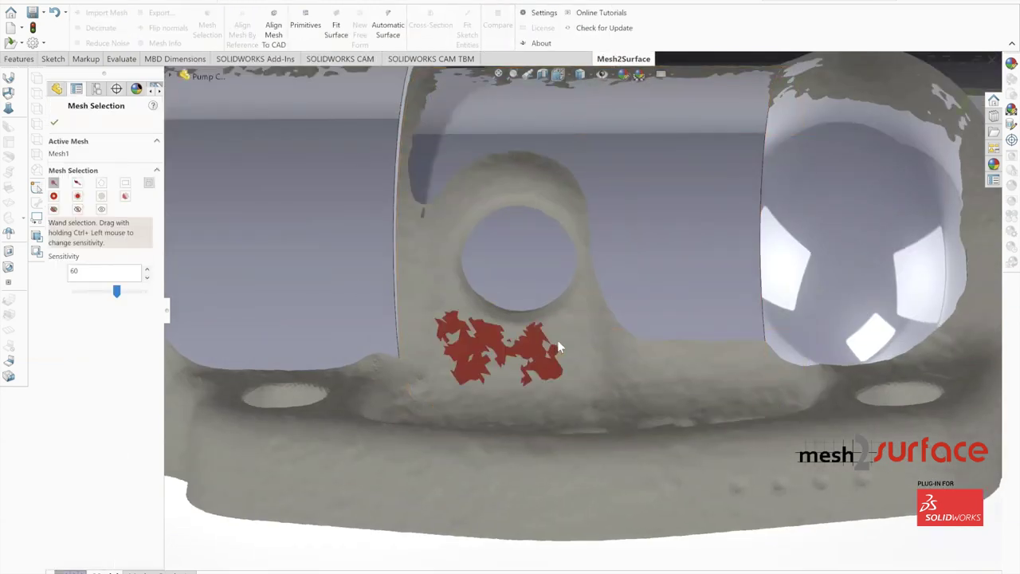
click(514, 185)
mouse_move(532, 209)
middle_down()
mouse_move(539, 202)
mouse_move(441, 232)
mouse_move(496, 232)
mouse_move(533, 212)
middle_up()
click(295, 27)
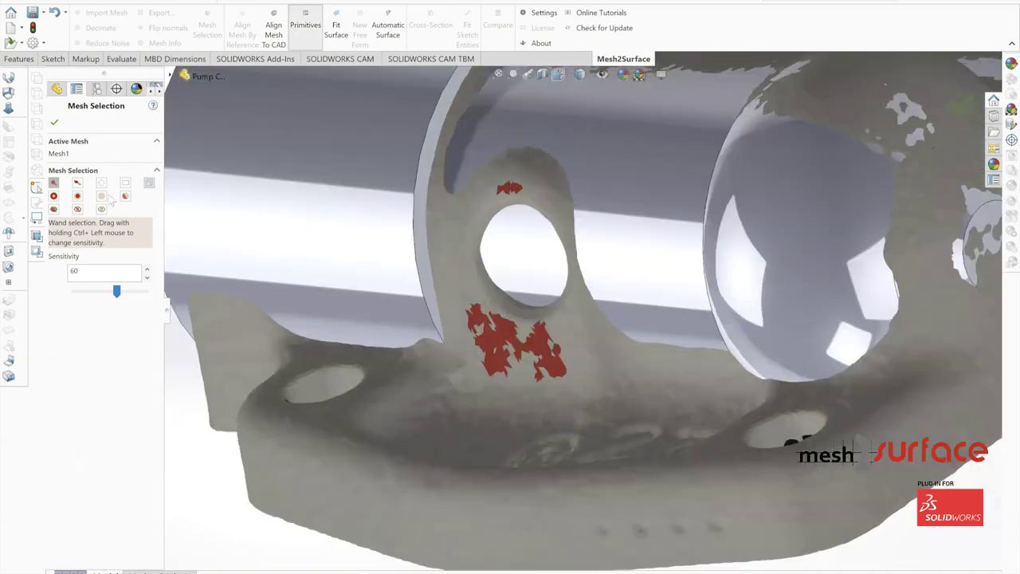
middle_drag(494, 246, 569, 236)
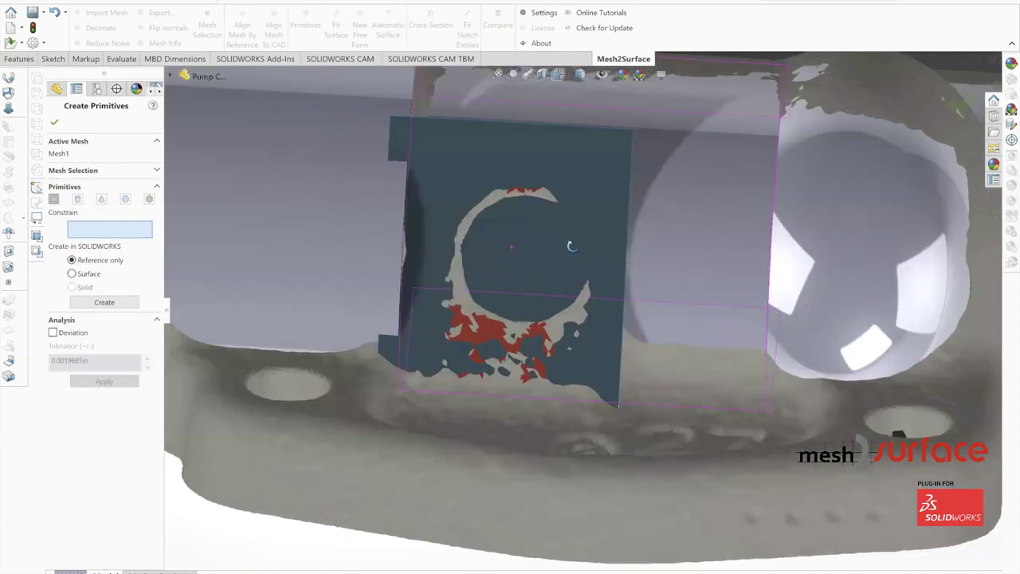
click(53, 124)
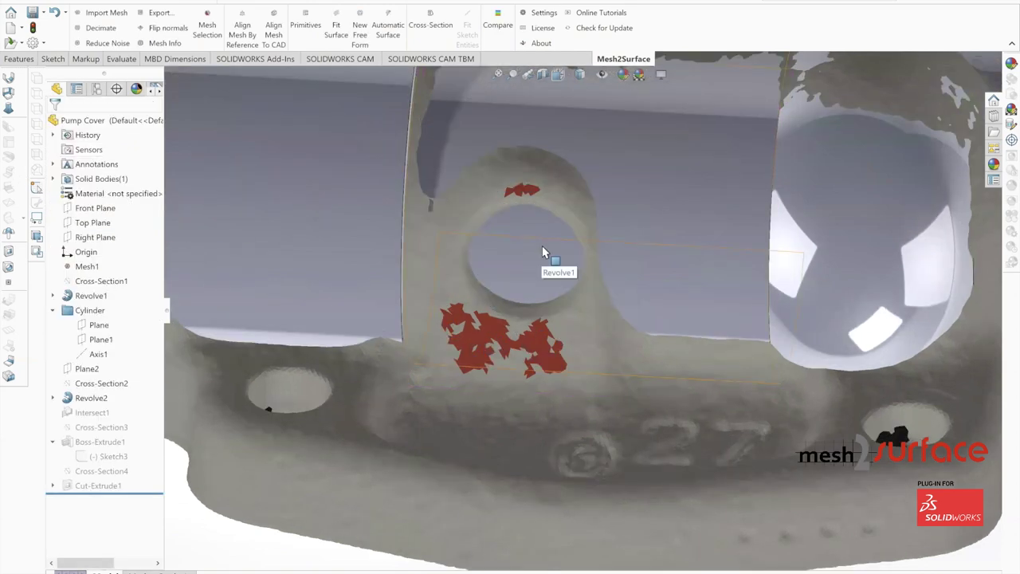
- Examine the selected boss areas and the surrounding cylinders against the scan from several angles
scroll(545, 250, up, 2)
scroll(570, 235, up, 1)
scroll(462, 299, up, 2)
middle_drag(462, 300, 502, 159)
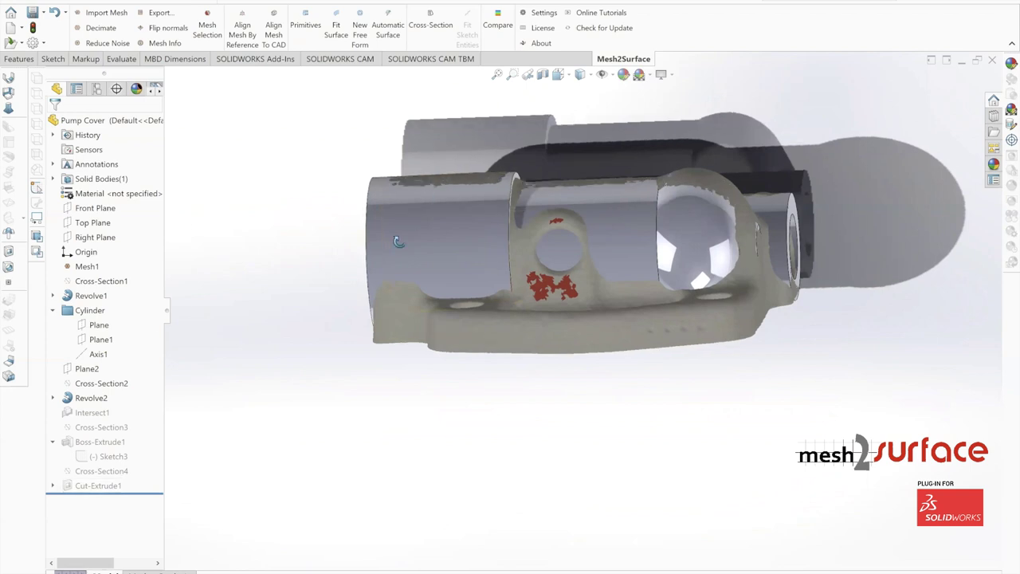
middle_drag(408, 223, 392, 275)
click(388, 163)
right_click(283, 173)
click(189, 434)
middle_drag(402, 209, 420, 306)
- Create a reference-only plane primitive fitted to the selected mesh areas on the boss face
click(308, 25)
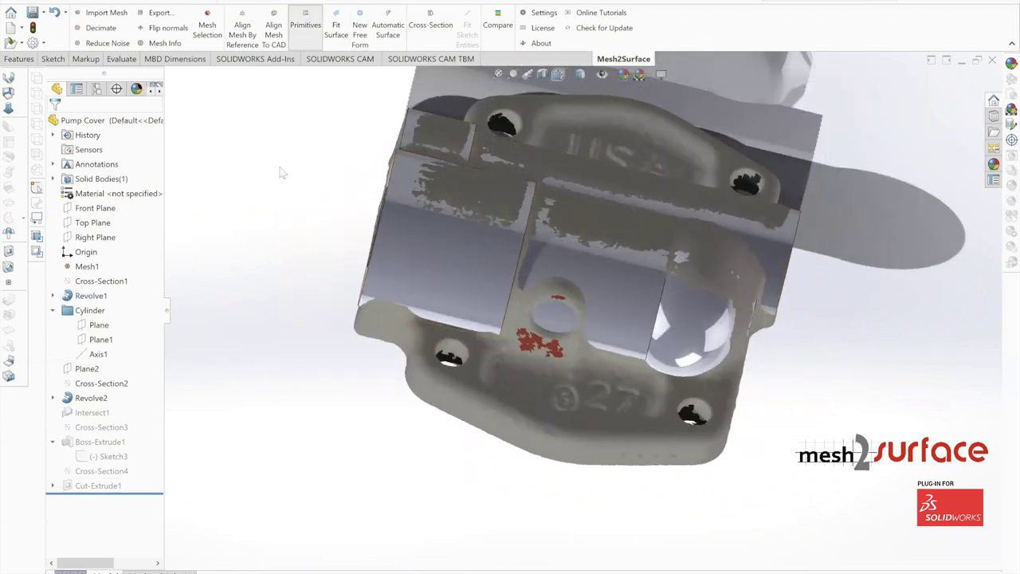
click(53, 189)
click(112, 292)
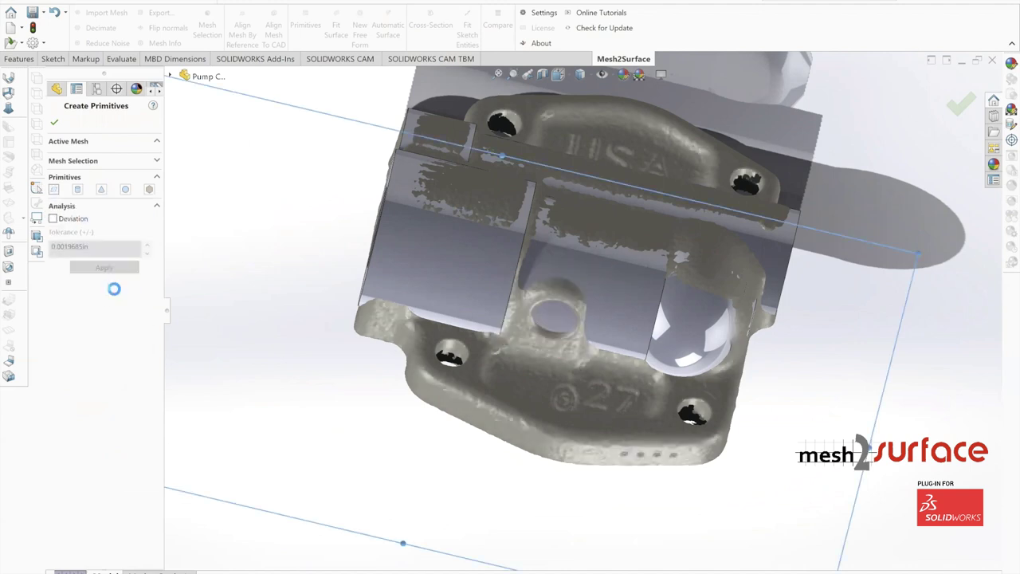
click(54, 122)
click(210, 532)
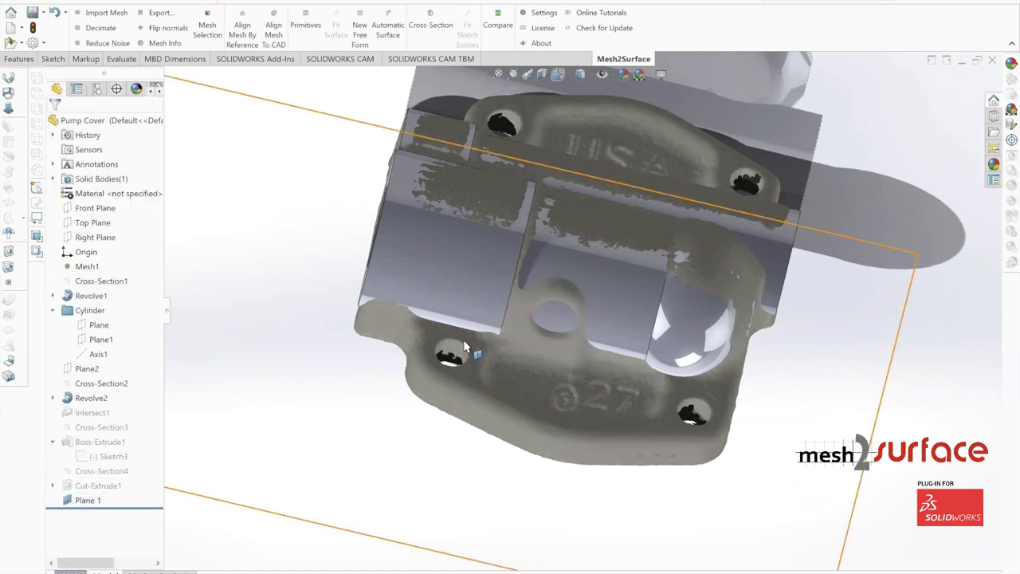
- Examine the position of the fitted plane relative to the boss and cylinders from several angles
middle_drag(468, 349, 360, 277)
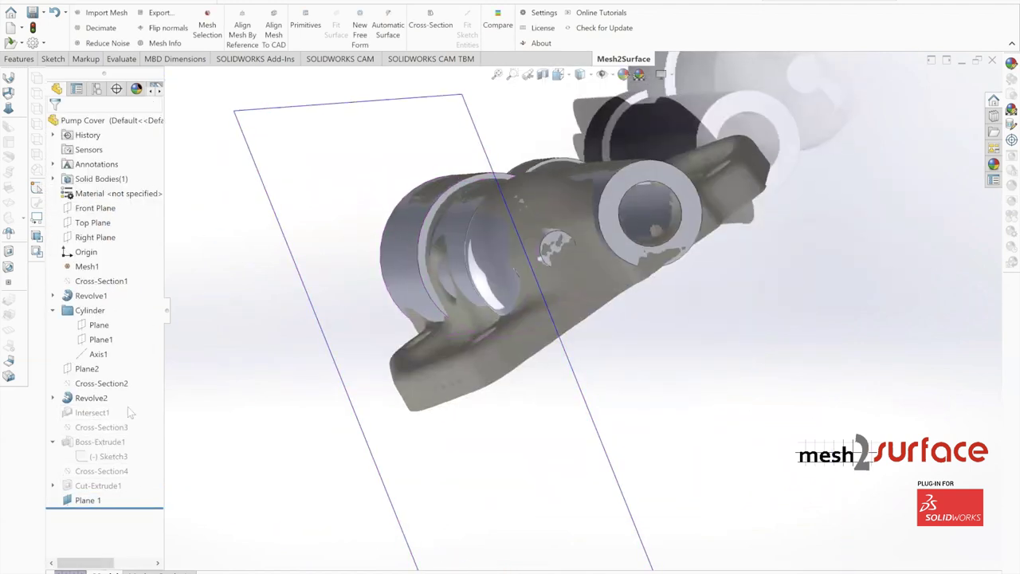
middle_drag(169, 409, 335, 363)
middle_drag(248, 359, 301, 312)
middle_drag(233, 344, 307, 335)
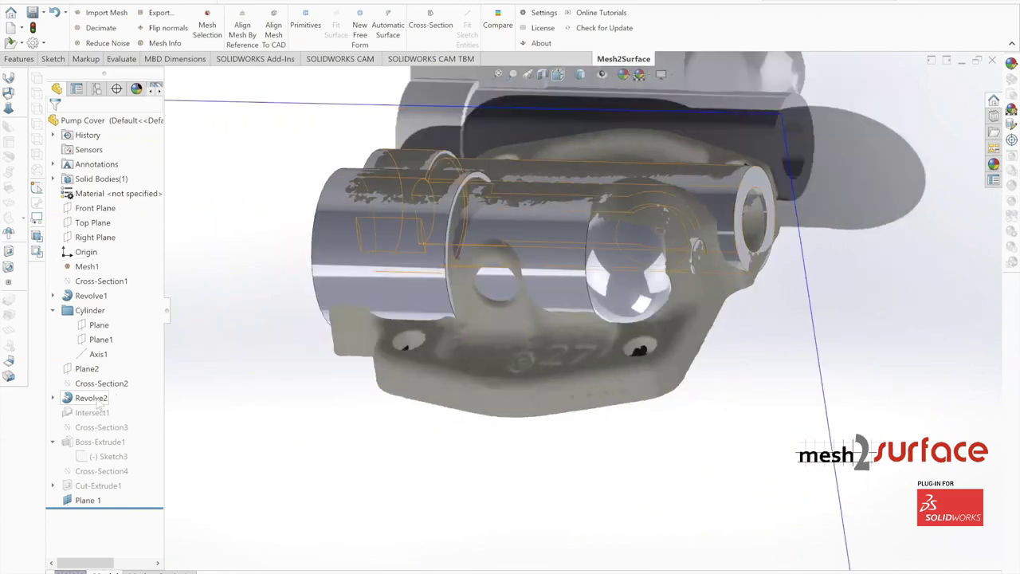
right_click(99, 399)
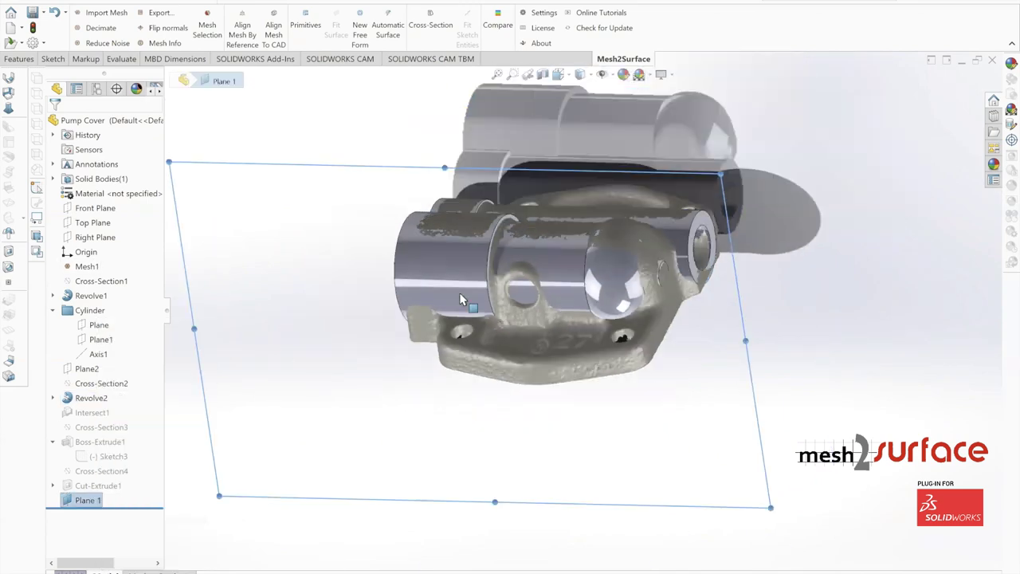
middle_drag(568, 319, 563, 330)
scroll(563, 330, down, 5)
middle_drag(515, 229, 586, 270)
scroll(620, 169, up, 5)
click(620, 167)
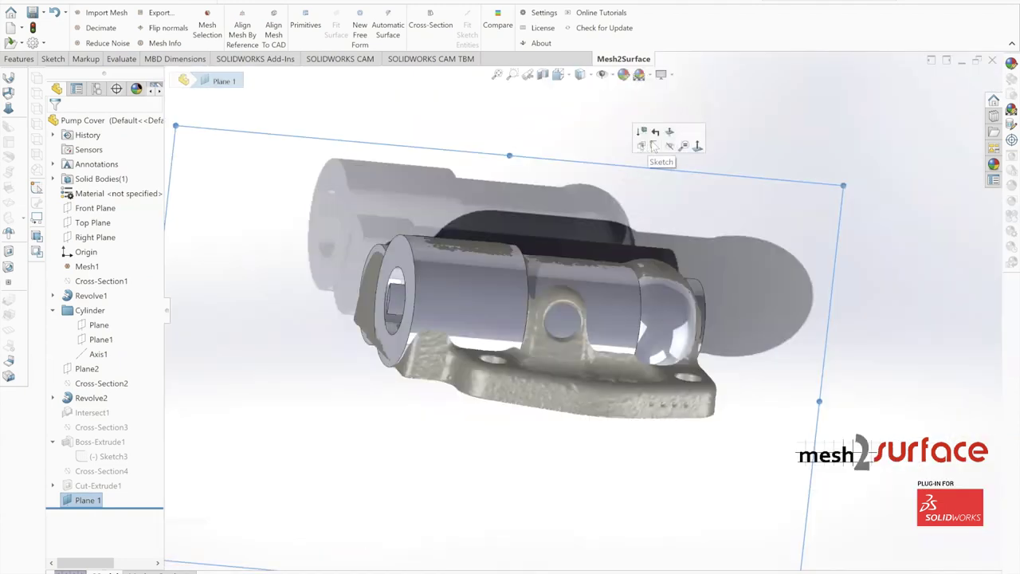
click(653, 147)
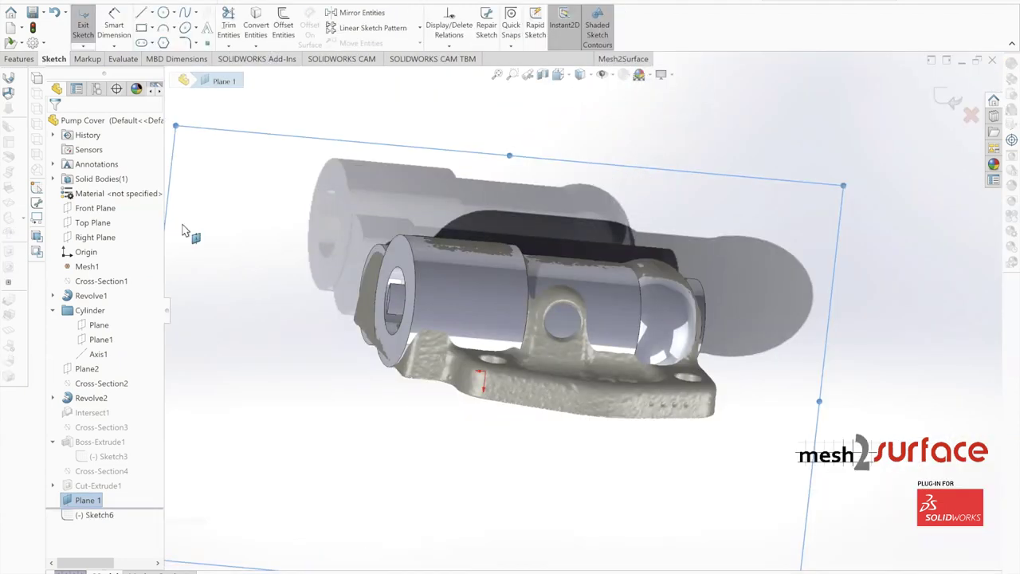
right_click(89, 500)
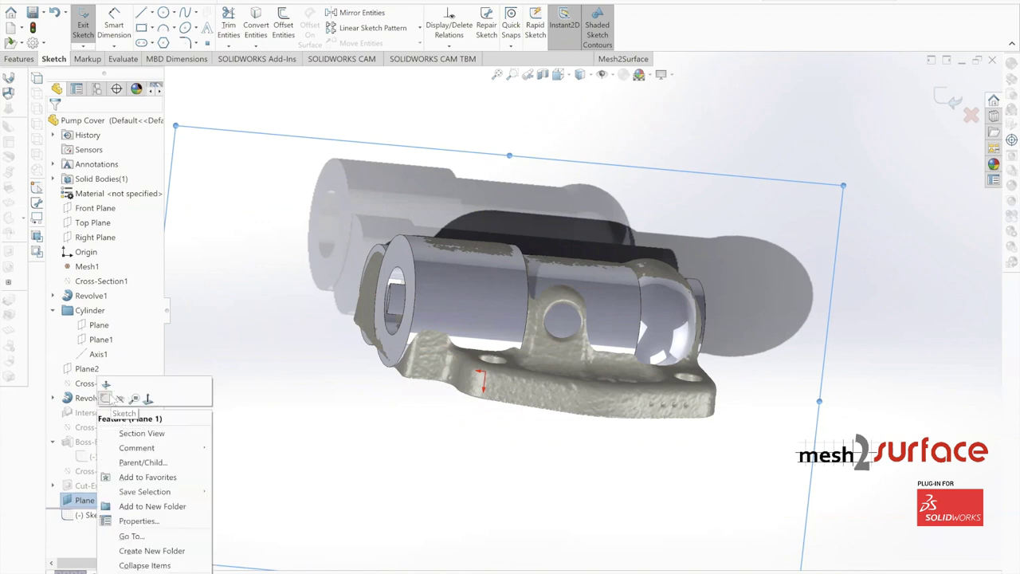
click(106, 391)
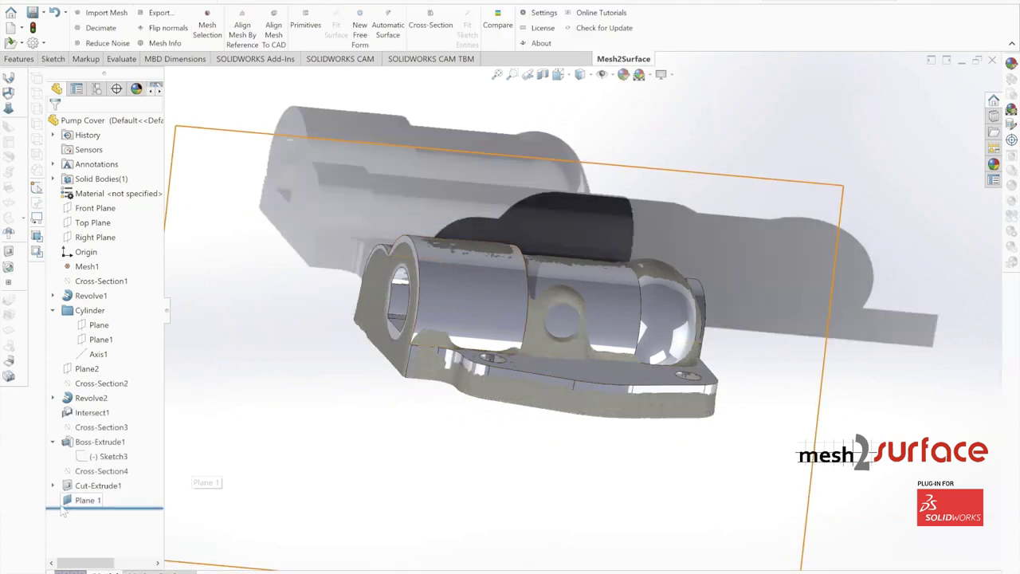
- Orient the view normal to the fitted Plane 1 and open a new sketch on it at the boss hole
right_click(84, 503)
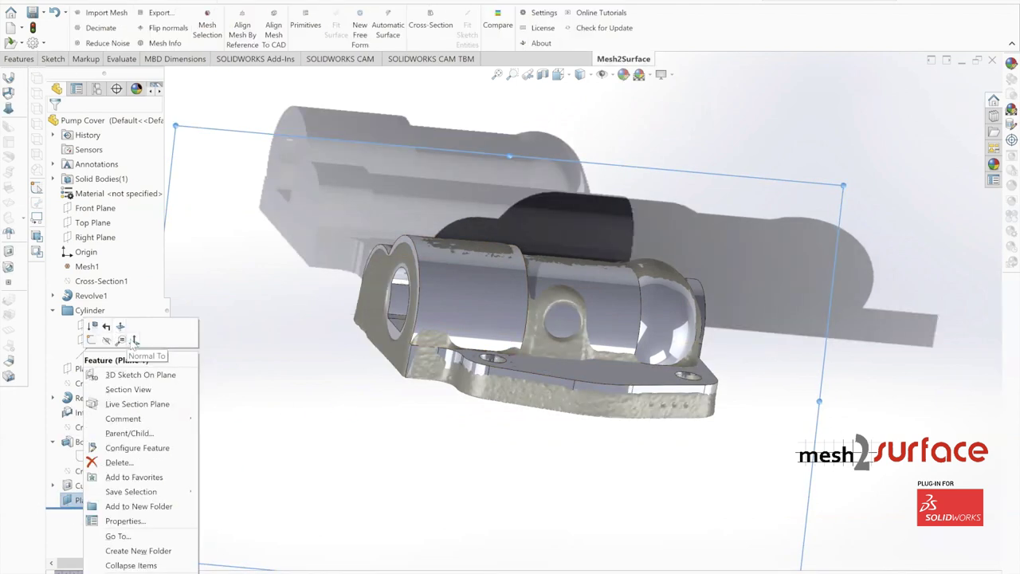
click(134, 342)
right_click(87, 504)
click(90, 342)
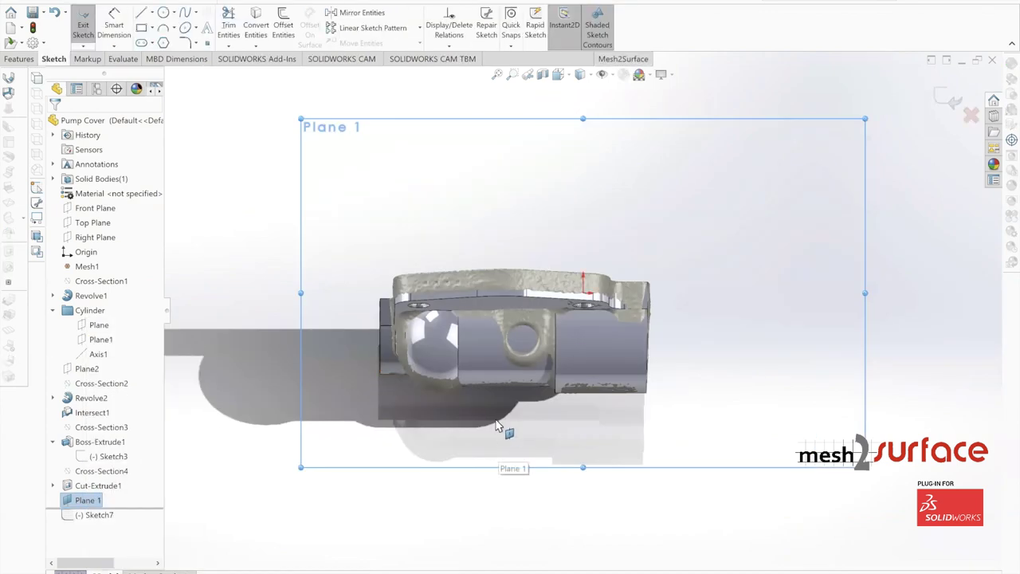
scroll(530, 356, down, 7)
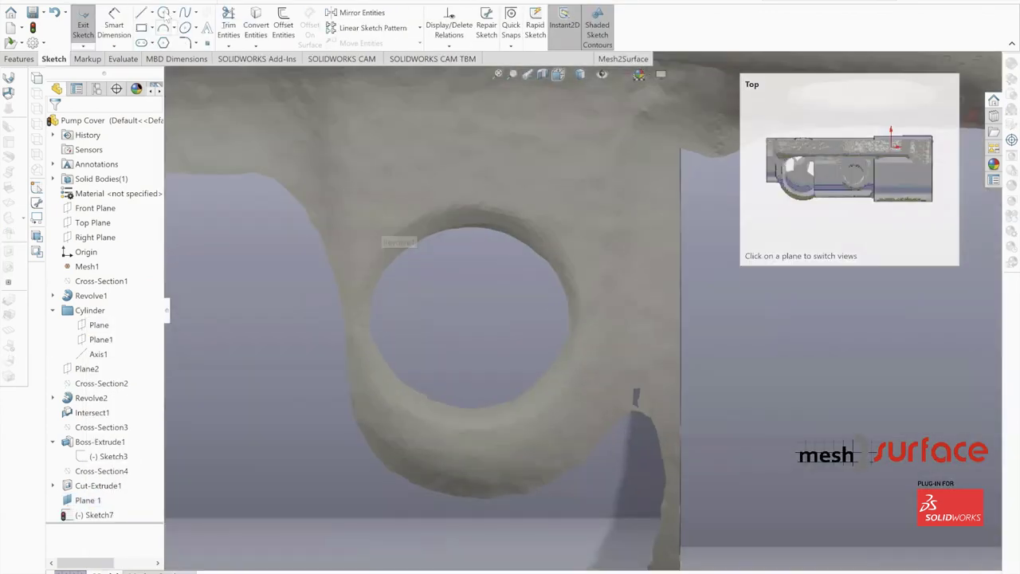
- Sketch a three-point perimeter circle of about 0.159 in radius along the edge of the boss hole
click(174, 14)
click(177, 43)
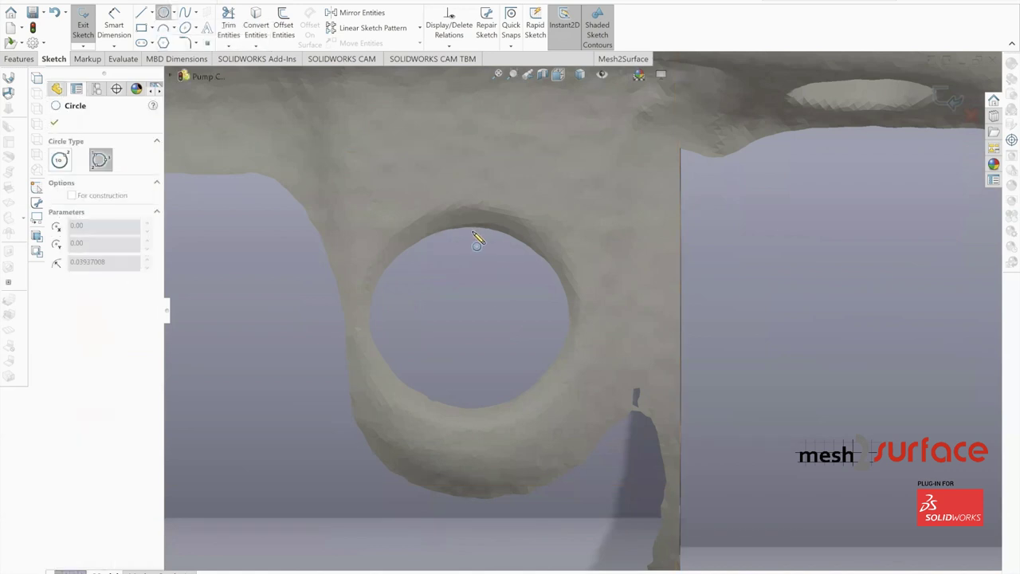
click(467, 227)
click(529, 389)
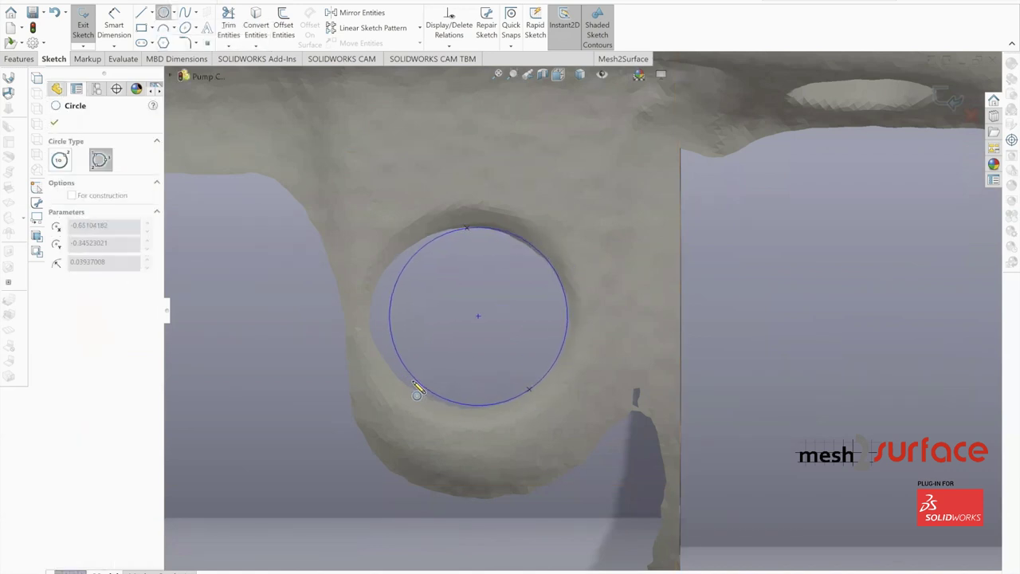
click(395, 369)
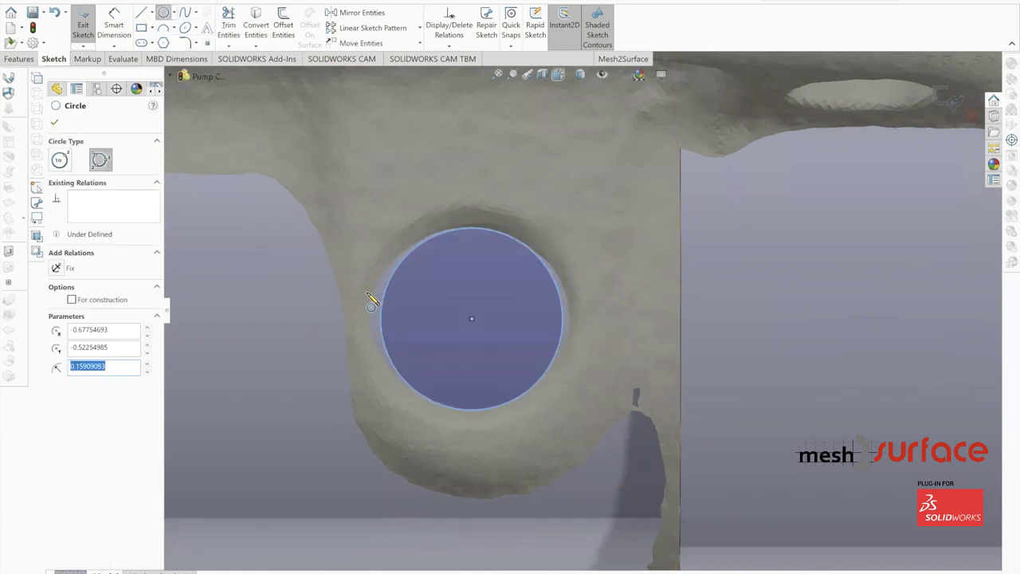
click(54, 121)
- Sketch a concentric centre-point circle of about 0.311 in radius reaching the rounded outer edge of the boss
click(173, 13)
click(166, 30)
click(472, 319)
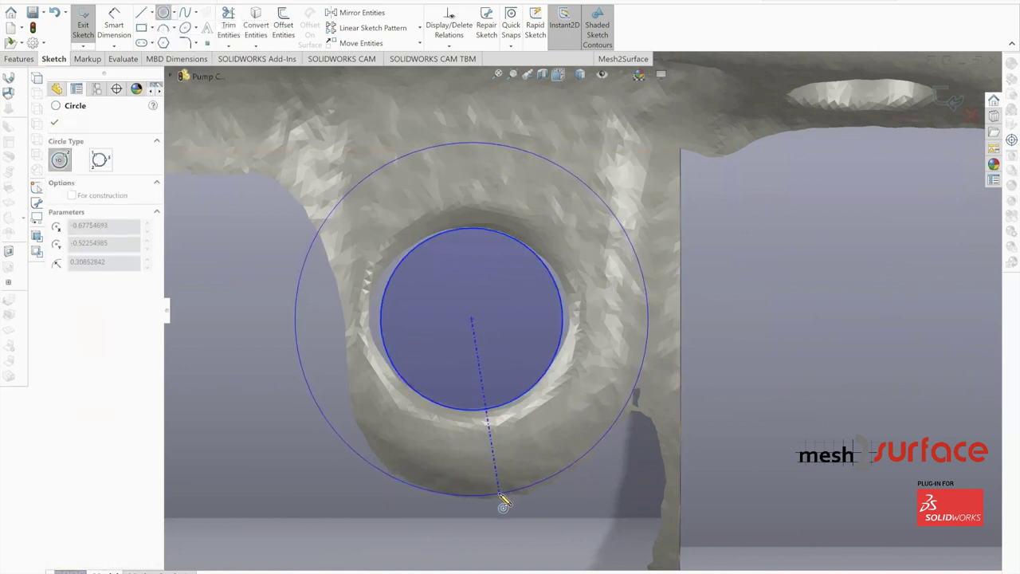
click(500, 495)
scroll(527, 350, up, 1)
scroll(527, 319, down, 1)
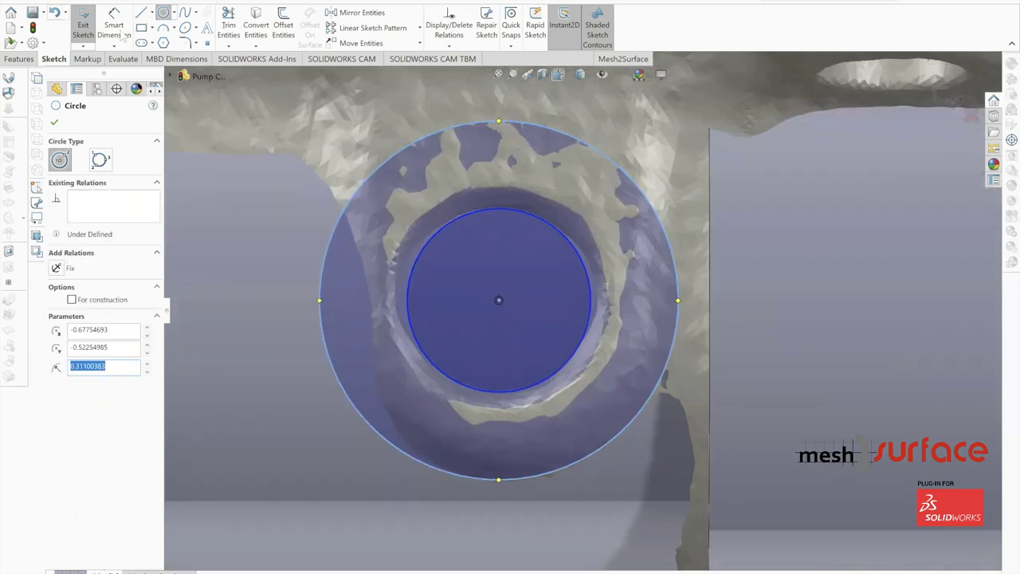
- Sketch two slanted lines along the boss's tapered sides, each cutting through the outer circle and converging towards its rounded end
click(141, 13)
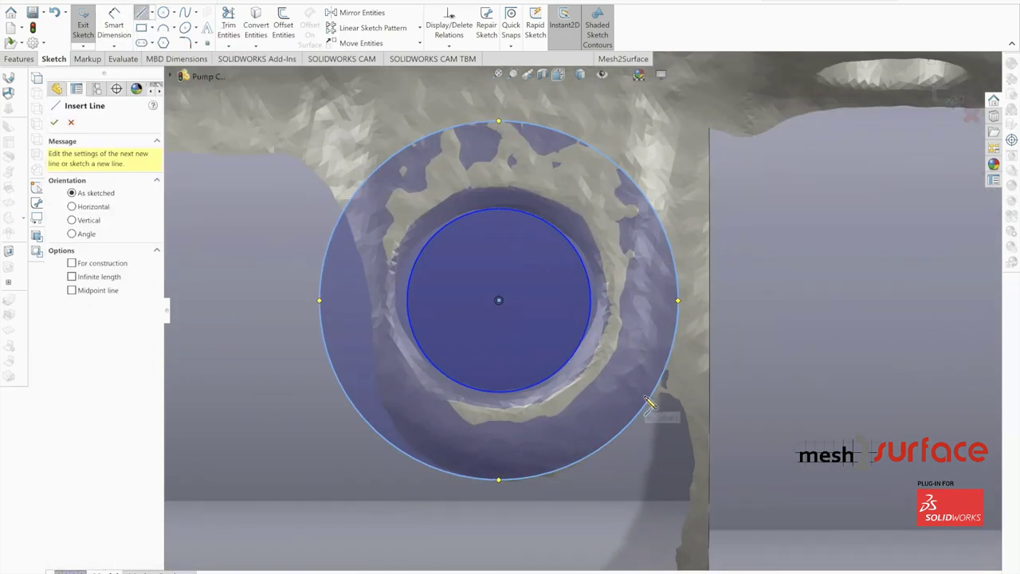
scroll(686, 113, up, 1)
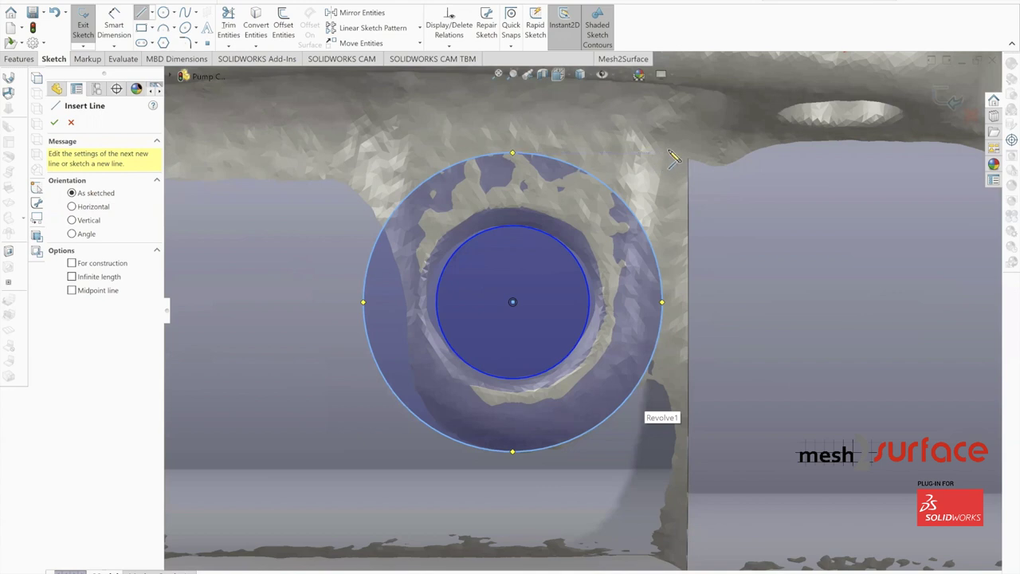
click(668, 143)
click(587, 510)
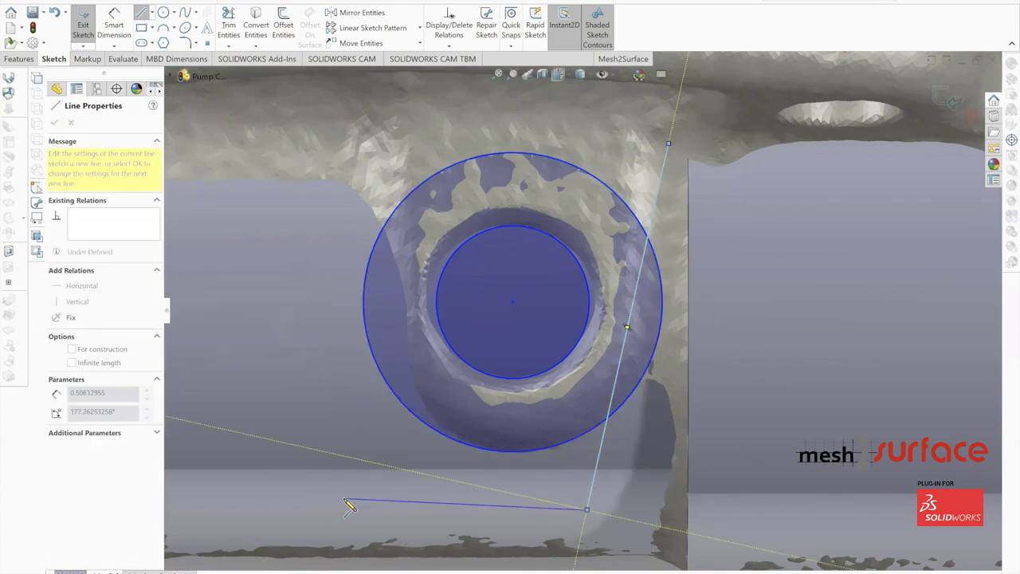
key(Escape)
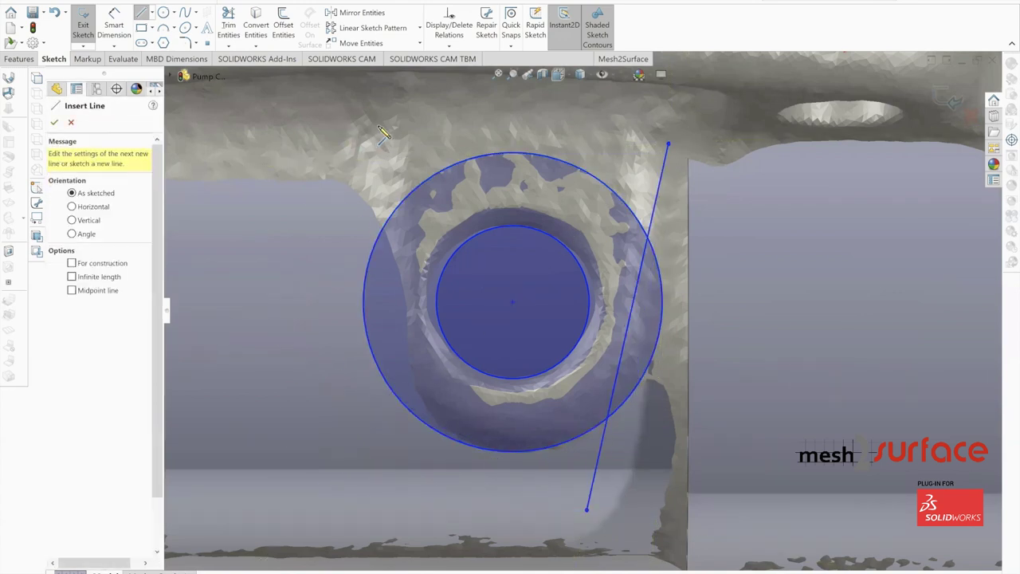
click(381, 129)
click(426, 517)
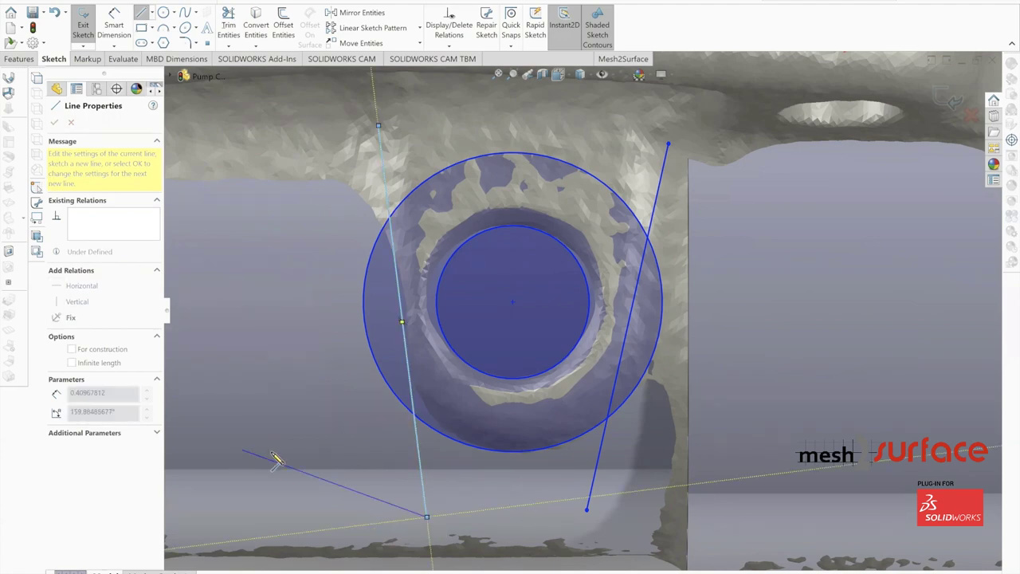
key(Escape)
- Sketch a line about 0.87 in long across the base flange beyond the open ends of the two slanted lines
scroll(448, 163, up, 3)
click(435, 118)
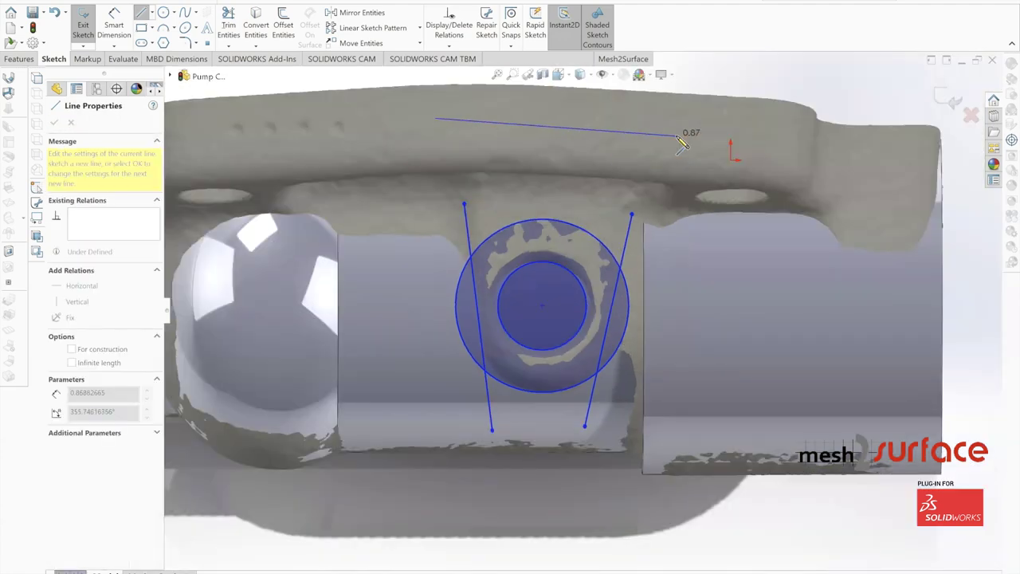
click(677, 137)
key(Escape)
scroll(477, 143, up, 2)
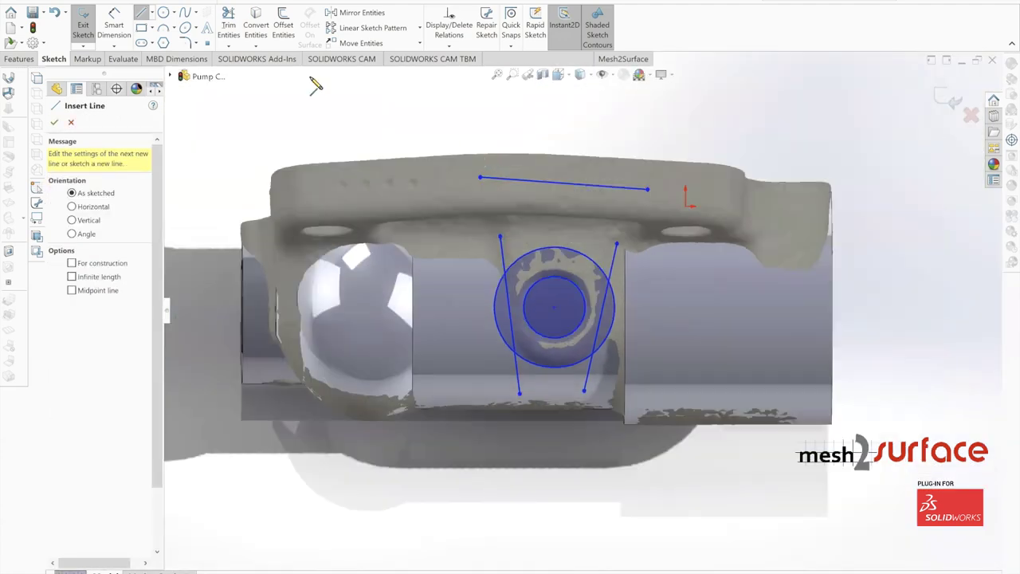
- Add a horizontal relation to the line across the base flange
click(145, 14)
scroll(580, 176, down, 2)
click(552, 171)
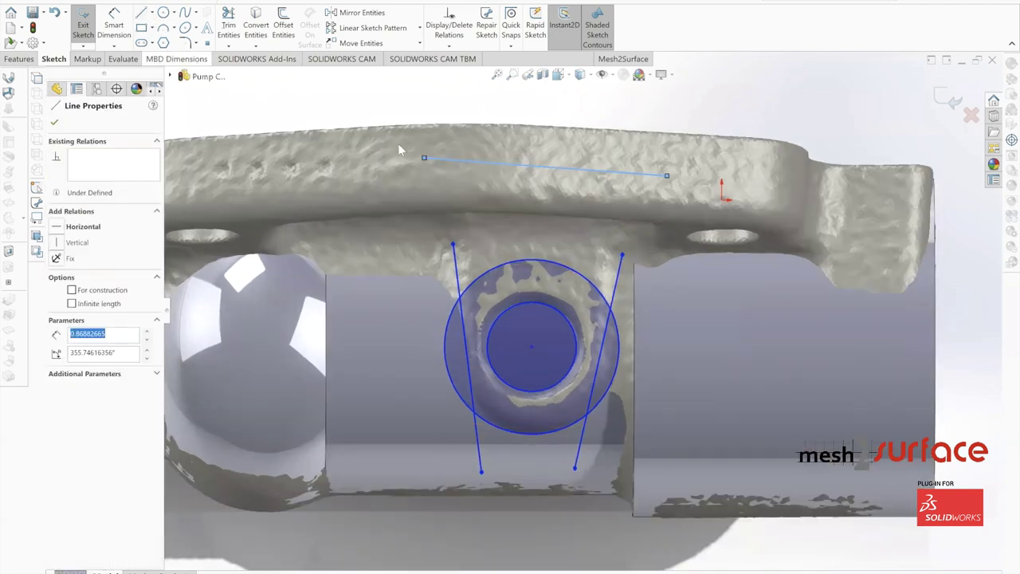
click(58, 229)
click(515, 178)
click(507, 158)
click(329, 155)
- Power-trim the outer circle and slanted lines, keeping only the rounded end arc and the sides running towards the flange
scroll(462, 418, down, 1)
scroll(714, 427, down, 1)
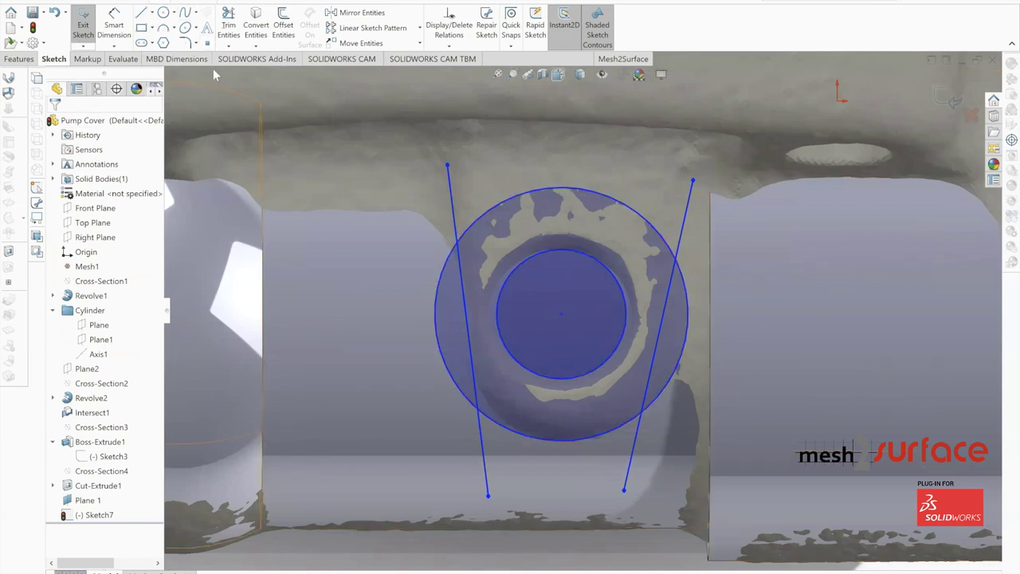
click(229, 28)
drag(444, 287, 471, 463)
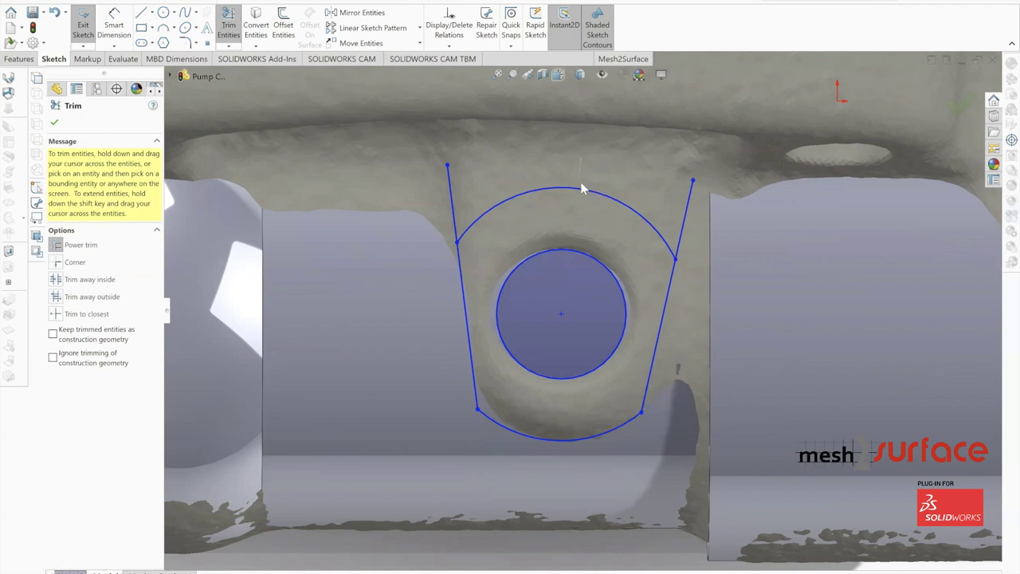
scroll(545, 273, up, 2)
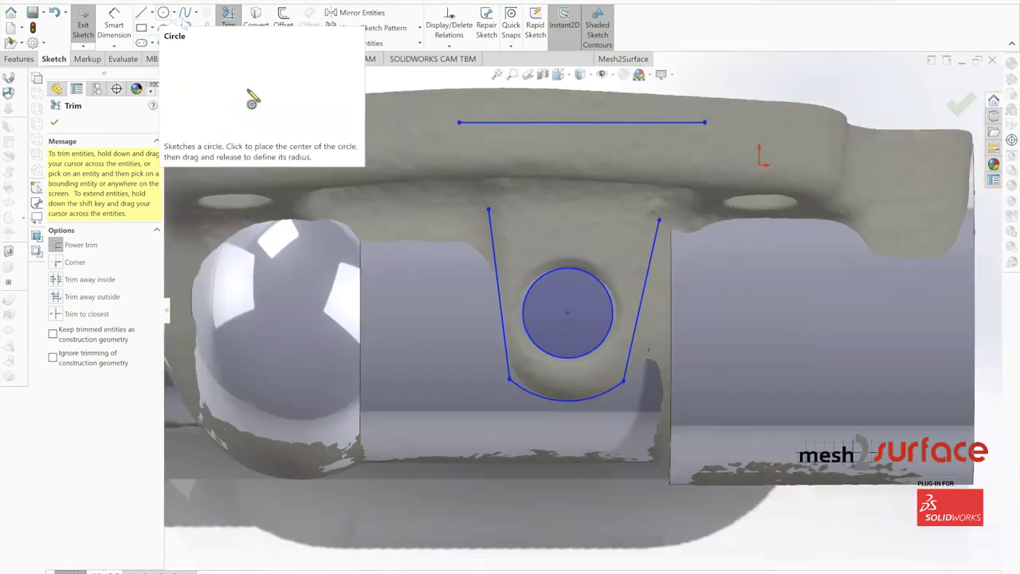
- Corner-trim both slanted side lines to the horizontal flange line to close the boss profile
click(58, 262)
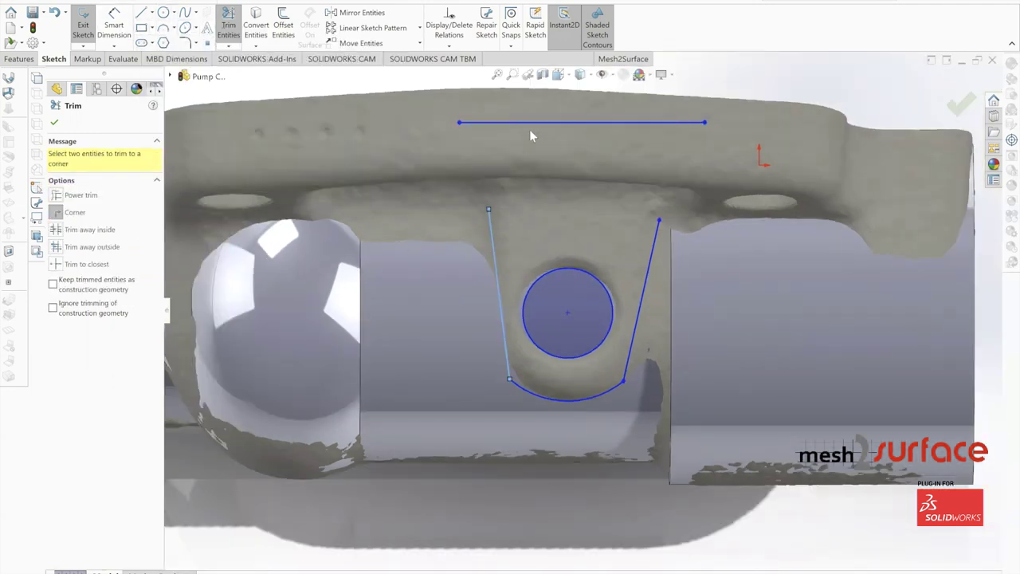
click(541, 123)
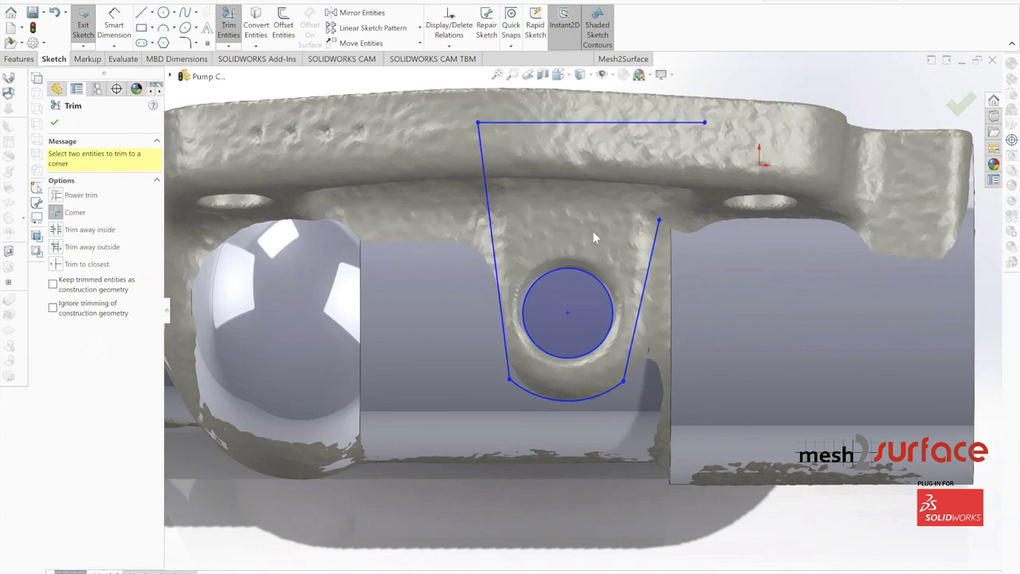
click(655, 124)
mouse_move(516, 162)
middle_down()
mouse_move(444, 276)
mouse_move(479, 127)
mouse_move(416, 142)
mouse_move(362, 177)
mouse_move(337, 168)
mouse_move(344, 154)
mouse_move(416, 190)
mouse_move(431, 262)
middle_up()
middle_drag(450, 229, 469, 253)
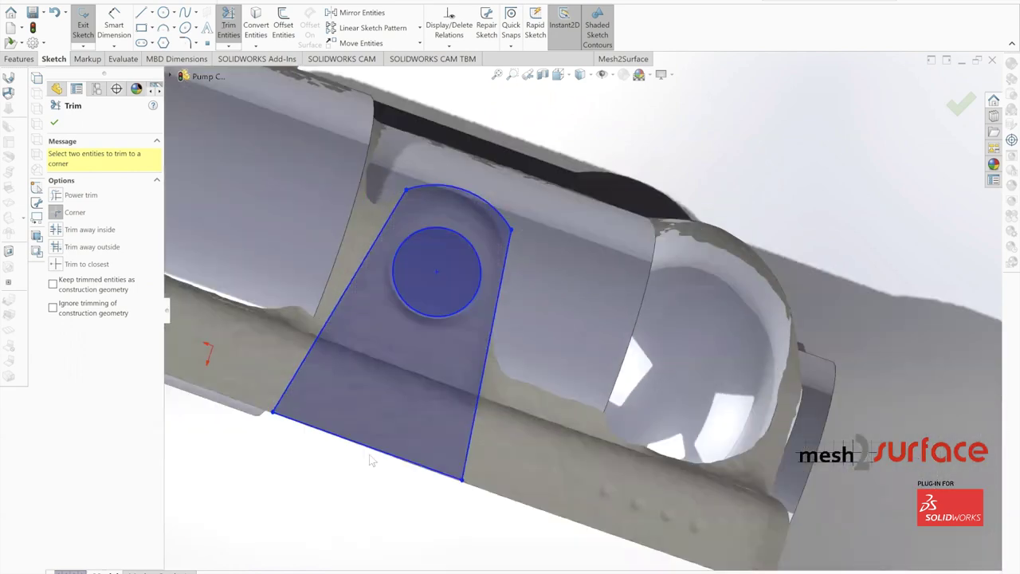
click(55, 123)
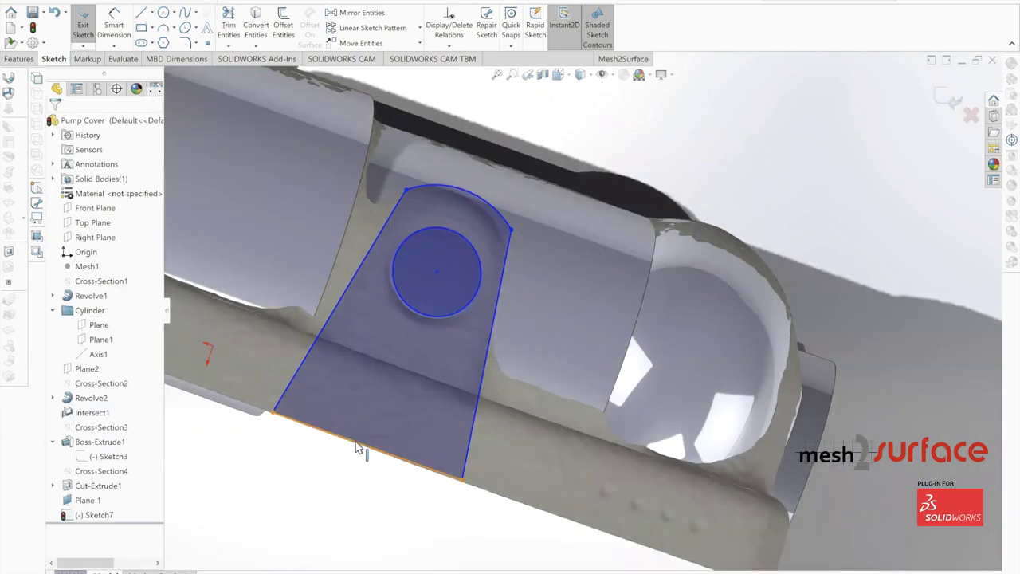
- Move the profile's horizontal closing line slightly towards the boss hole, shortening it to about 0.66 in
drag(357, 442, 364, 416)
middle_drag(328, 360, 286, 341)
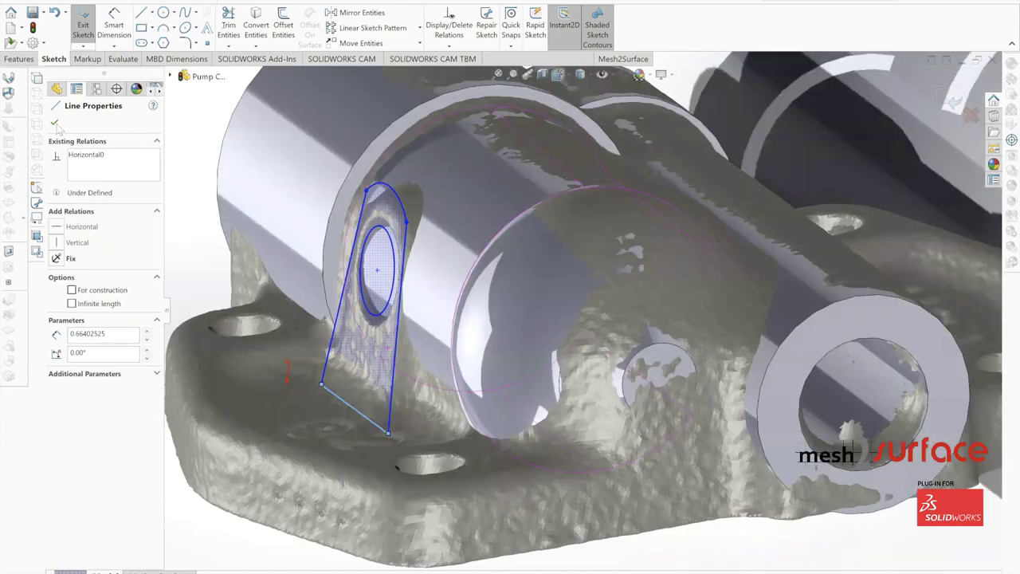
click(54, 123)
- Extrude the boss profile as a blind, merged boss about 0.38 in deep, reversed towards the cylinder body
click(18, 62)
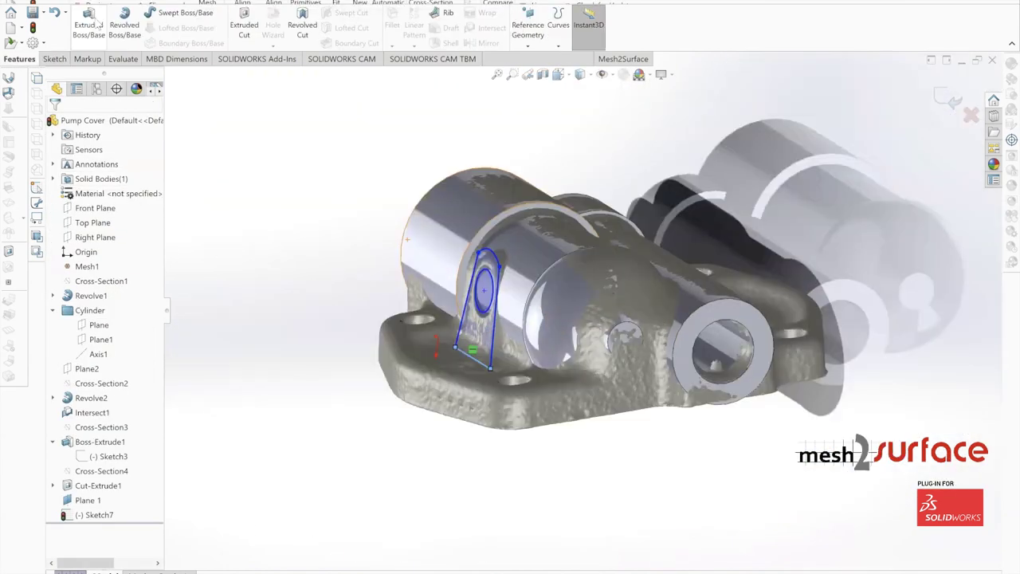
scroll(490, 282, down, 4)
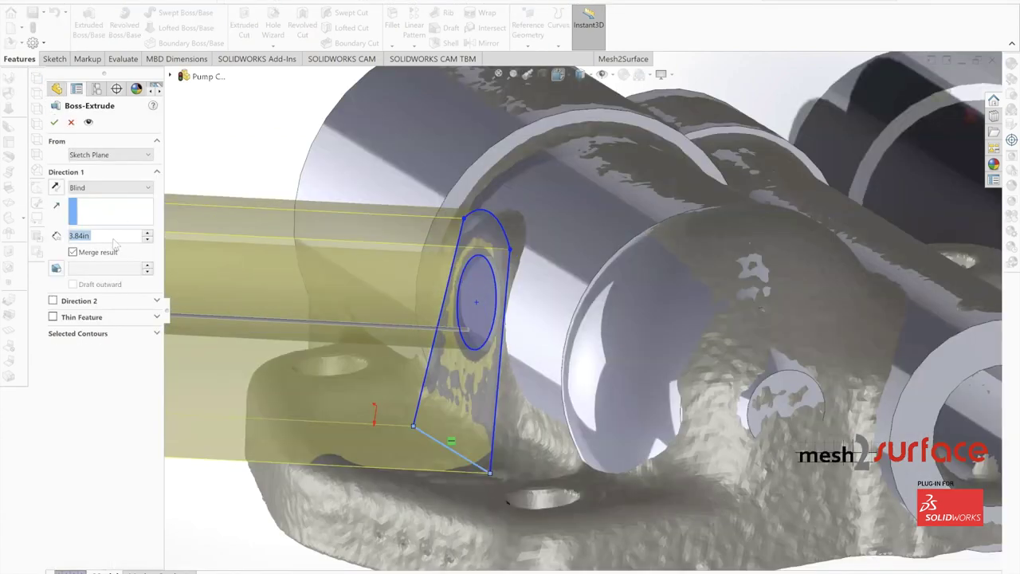
click(56, 190)
scroll(477, 297, up, 1)
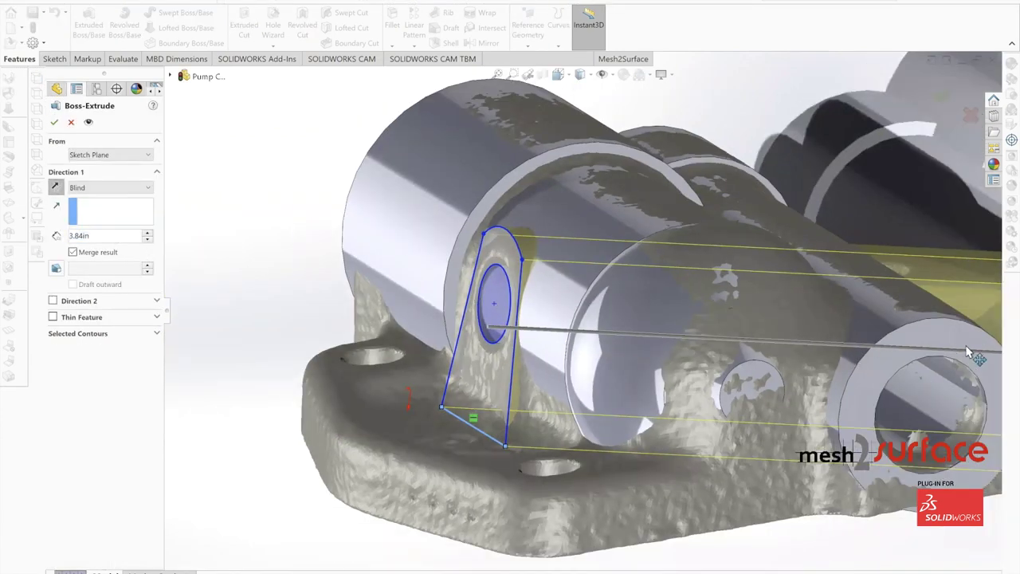
scroll(954, 343, up, 4)
drag(957, 341, 577, 312)
middle_drag(589, 359, 530, 265)
scroll(530, 265, down, 4)
middle_drag(557, 362, 487, 269)
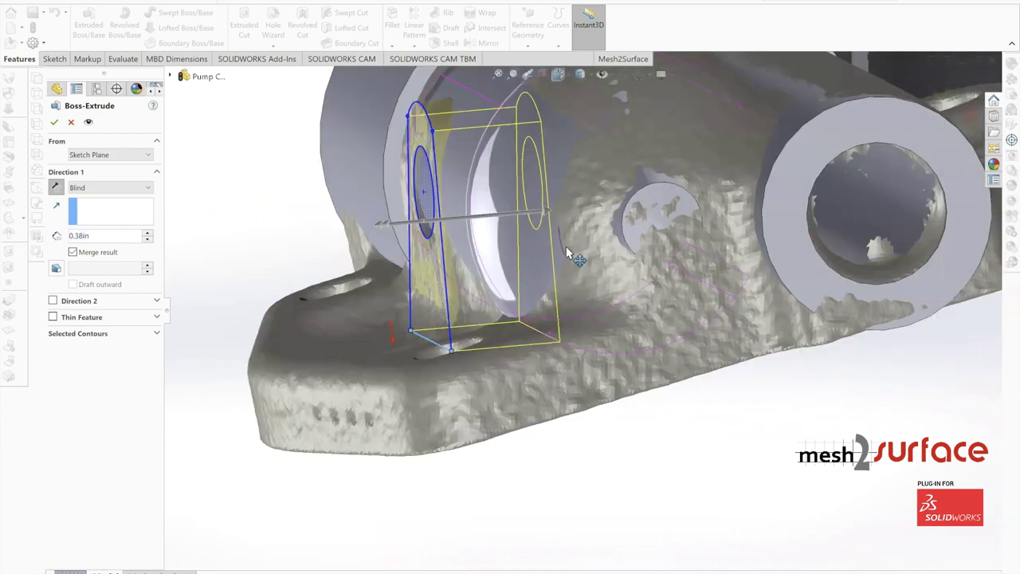
scroll(567, 258, up, 5)
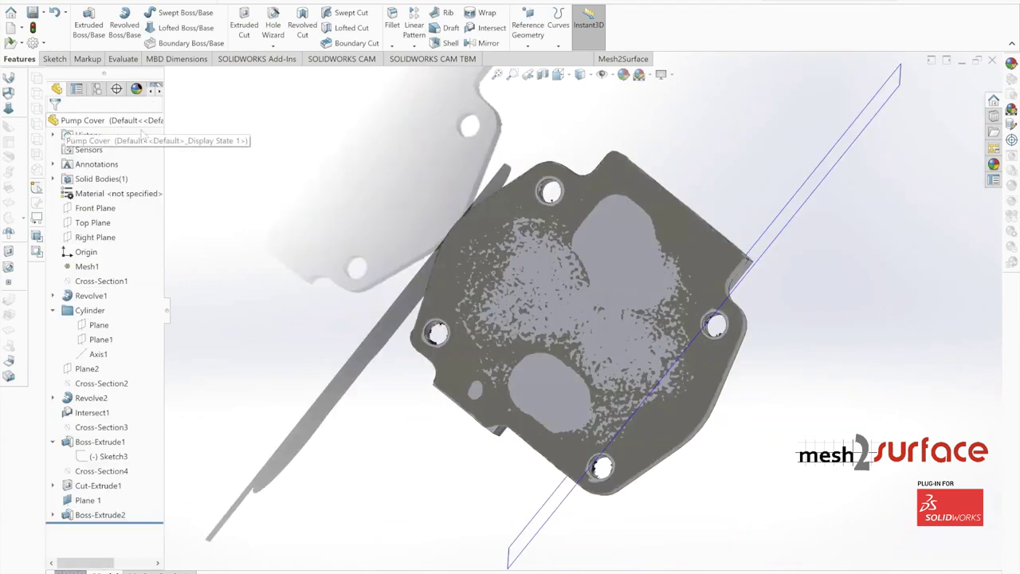
- Create a mesh cross-section parallel to the Front Plane, offset 0.01161149 in, through the pockets in the flat mating face
middle_drag(560, 239, 487, 251)
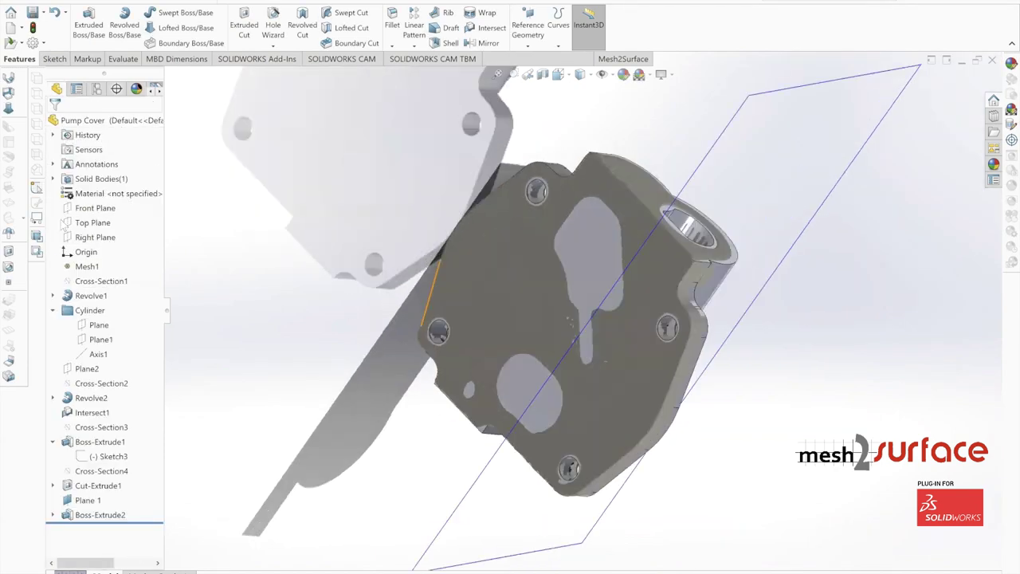
click(102, 210)
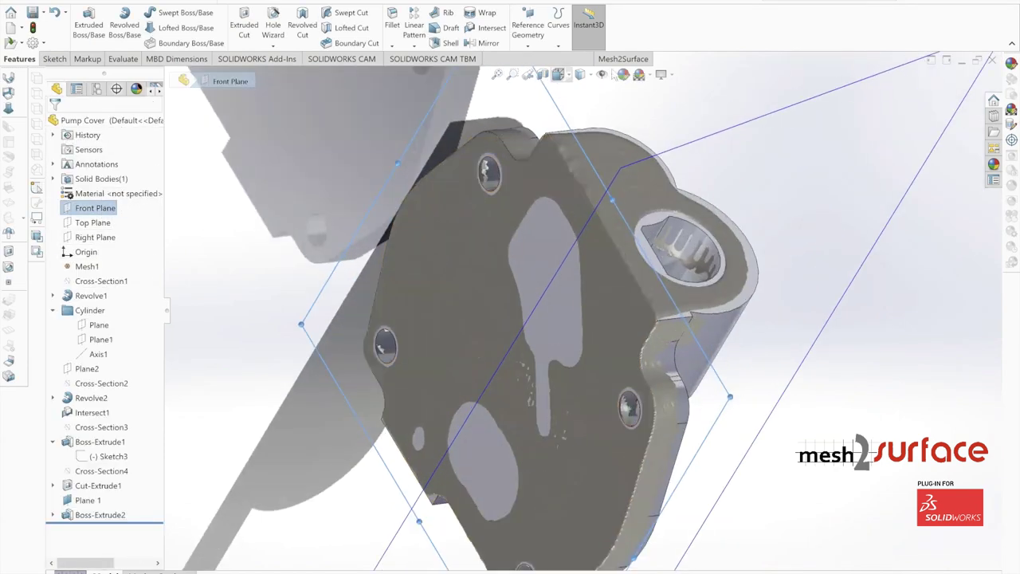
click(622, 59)
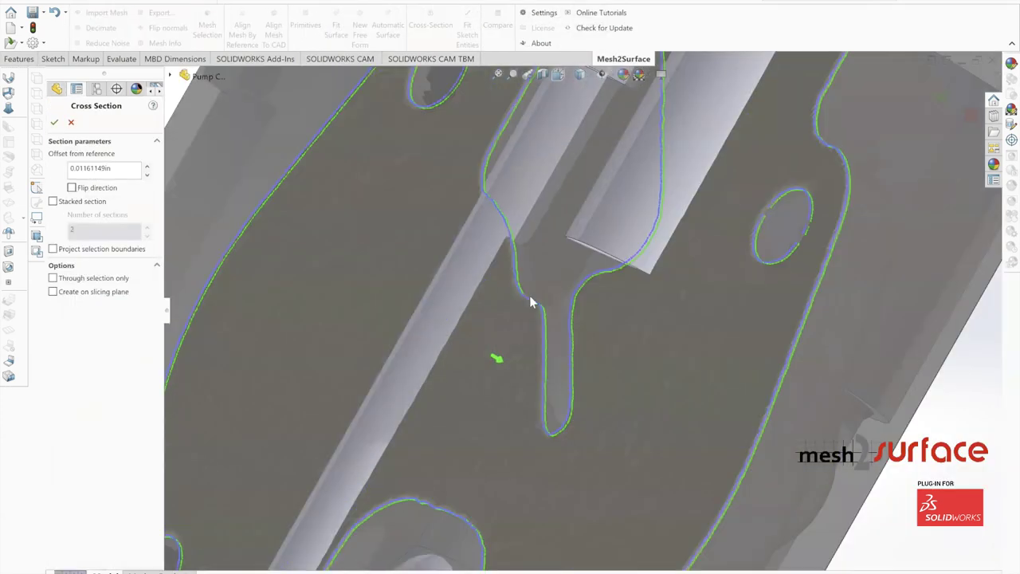
middle_drag(593, 354, 540, 455)
scroll(539, 455, up, 5)
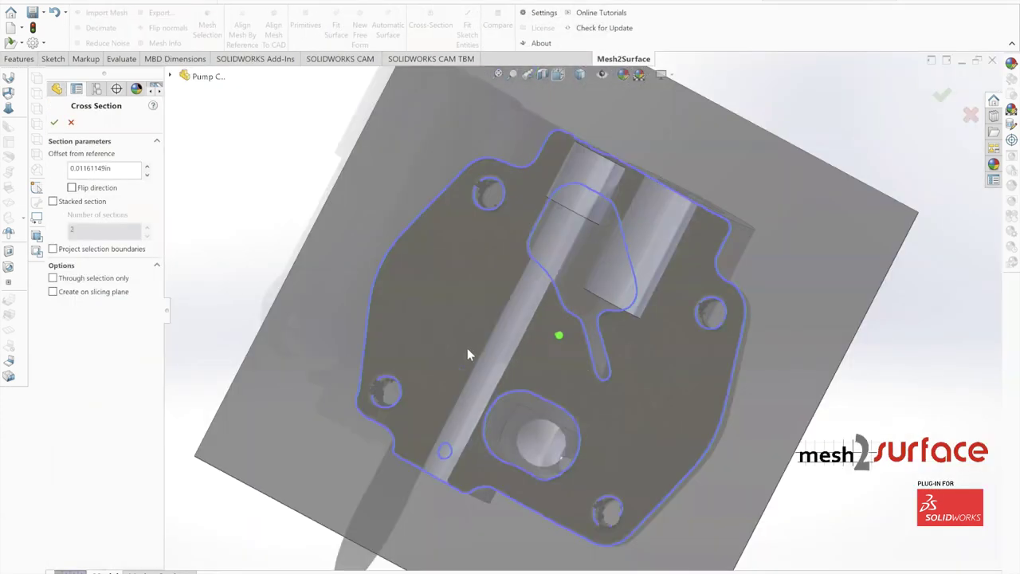
click(54, 122)
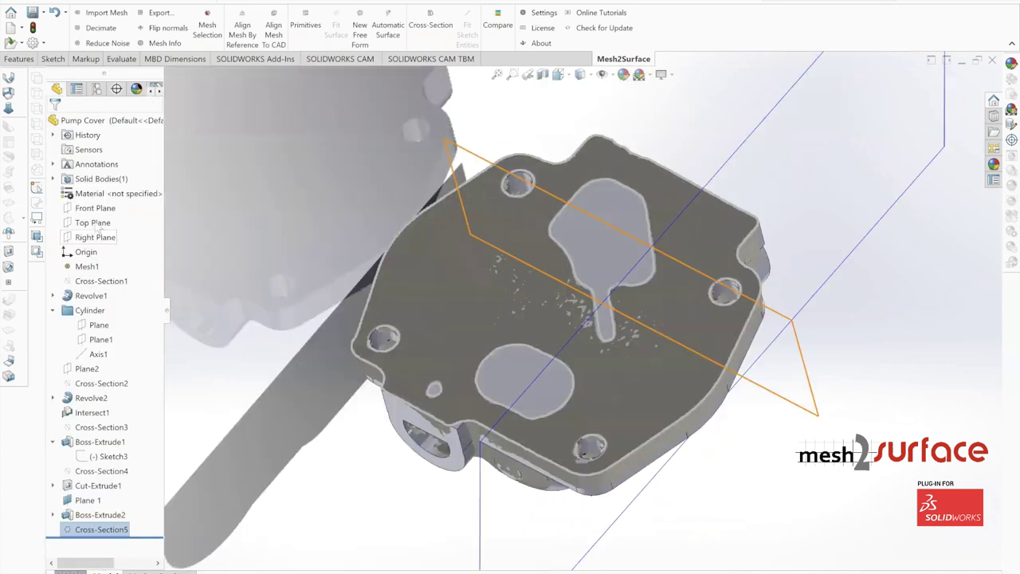
- Open a new sketch on the Front Plane and orient the view normal to it
click(100, 207)
right_click(109, 210)
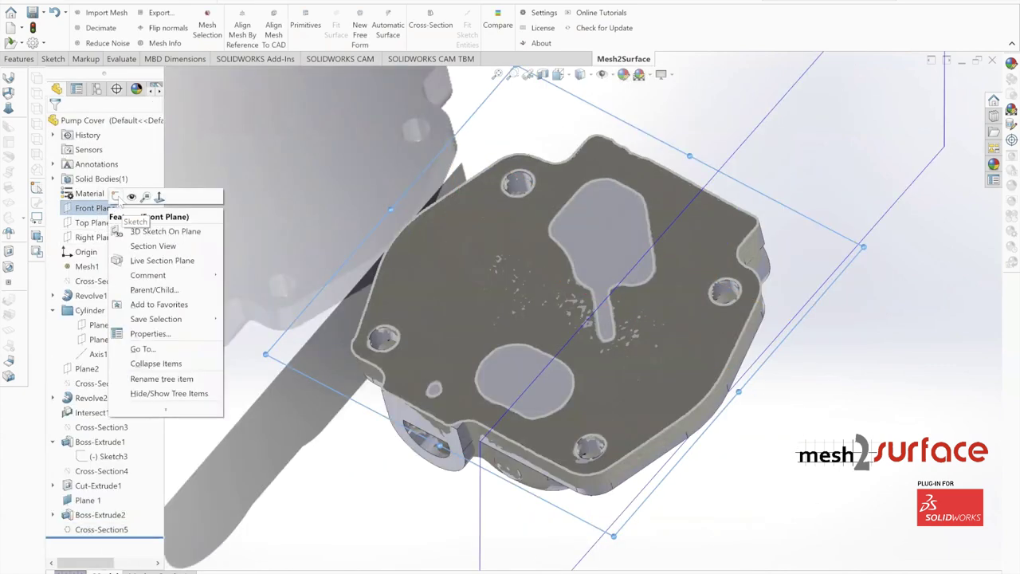
click(118, 198)
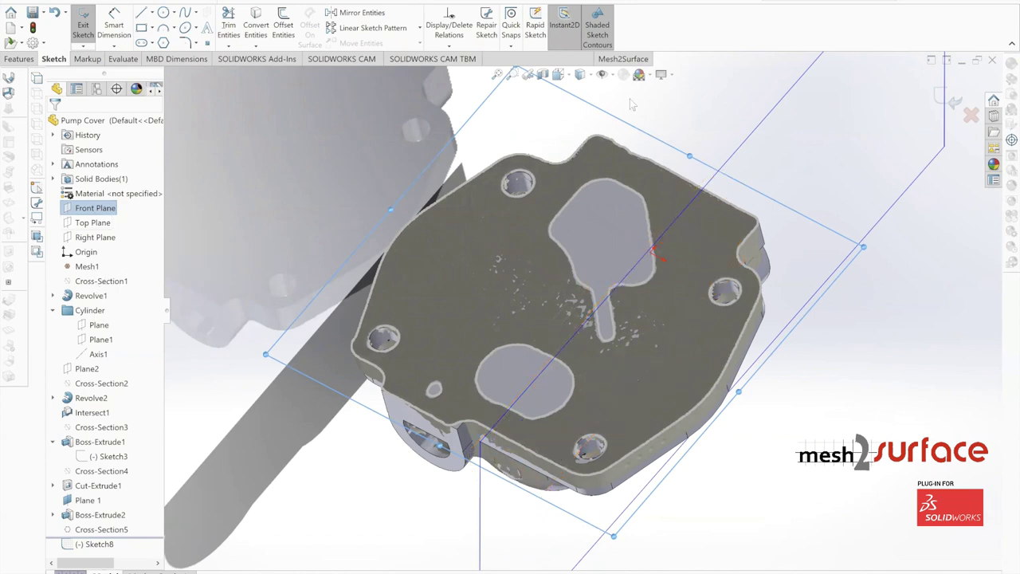
click(566, 78)
click(622, 138)
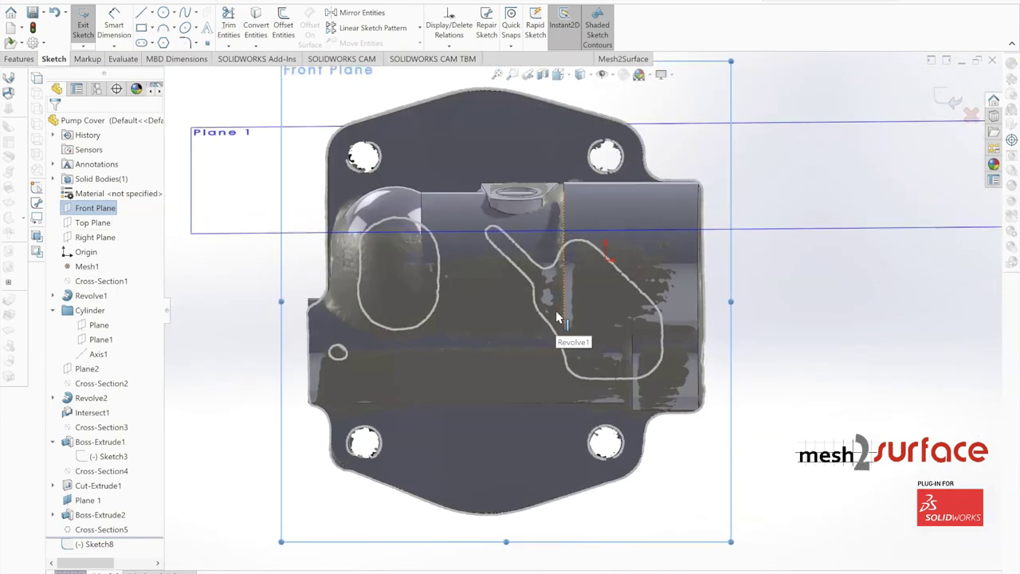
- Fit 2D sketch lines to the straight portions of the large pocket's cross-section outline, including both sides of its narrow channel
scroll(556, 312, down, 2)
scroll(542, 240, down, 2)
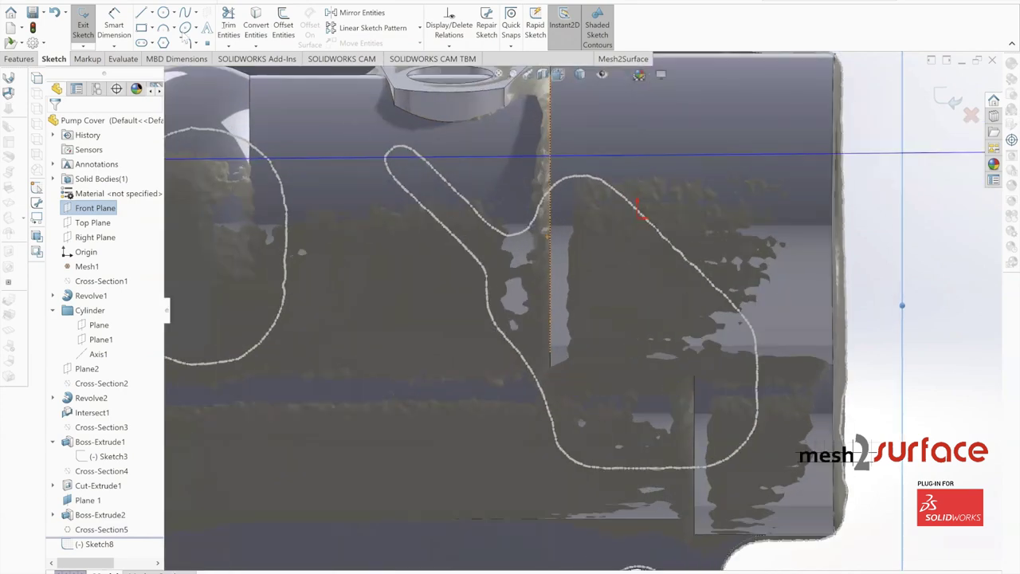
click(623, 60)
click(468, 34)
drag(619, 194, 709, 280)
drag(756, 358, 757, 392)
drag(631, 468, 690, 468)
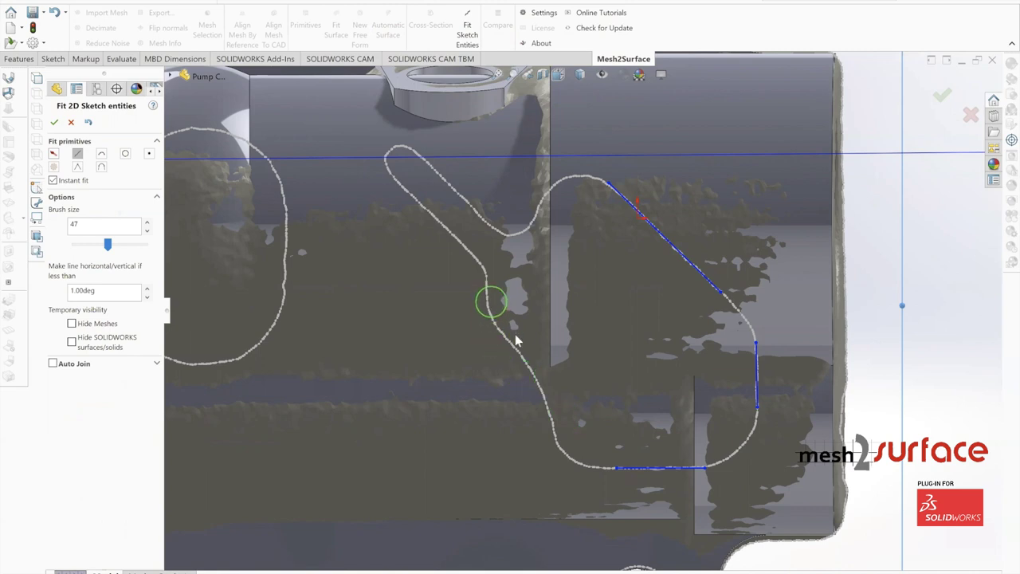
mouse_move(451, 229)
mouse_down()
mouse_move(408, 183)
mouse_move(461, 194)
mouse_up()
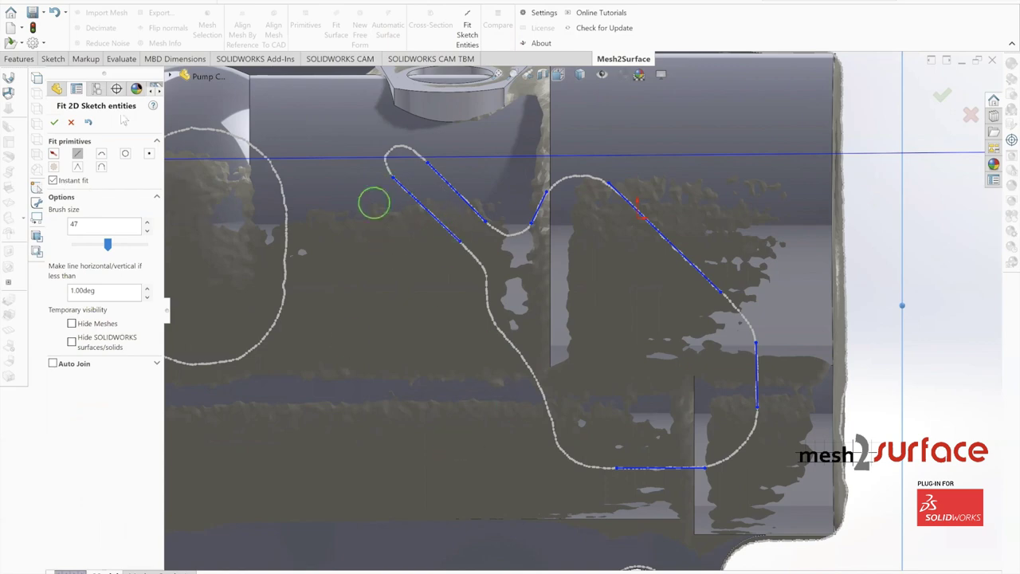
click(56, 123)
- Extend the two parallel channel lines at their outer ends towards the channel's rounded tip
scroll(443, 184, up, 1)
scroll(487, 213, down, 4)
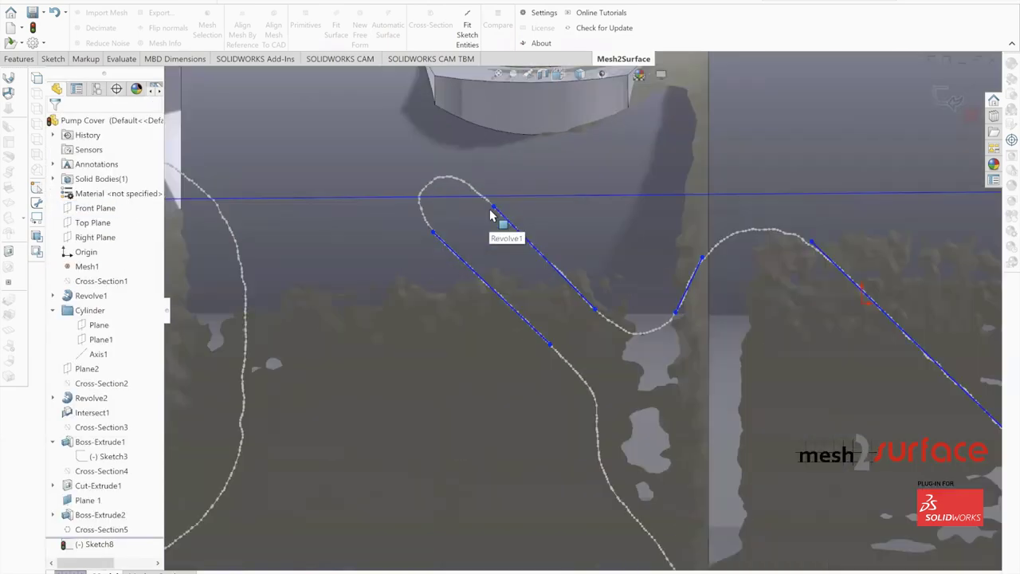
drag(493, 208, 473, 188)
drag(432, 232, 424, 224)
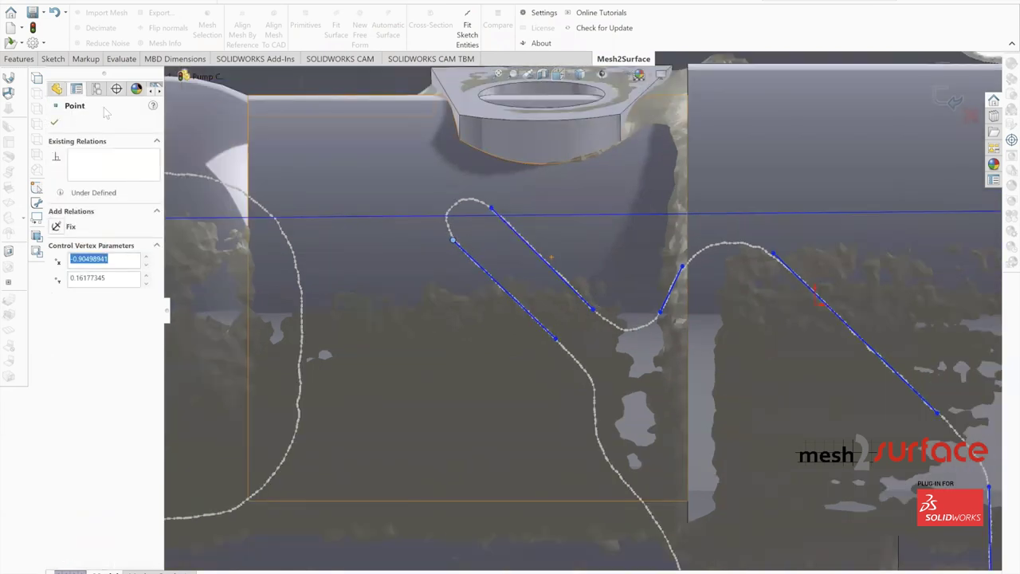
click(54, 122)
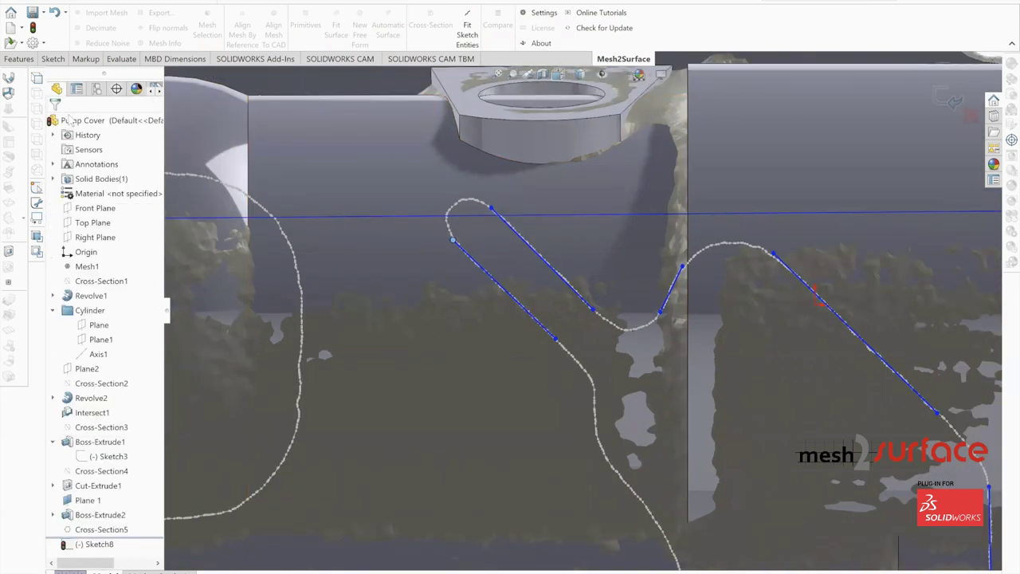
- Draw a three-point arc of about 0.06 in radius joining the two channel lines at the channel's rounded tip
click(52, 59)
click(164, 26)
click(452, 240)
click(447, 213)
- Draw two three-point arcs along the pocket's wavy side, with radii of about 0.73 in and 0.23 in
scroll(637, 317, up, 1)
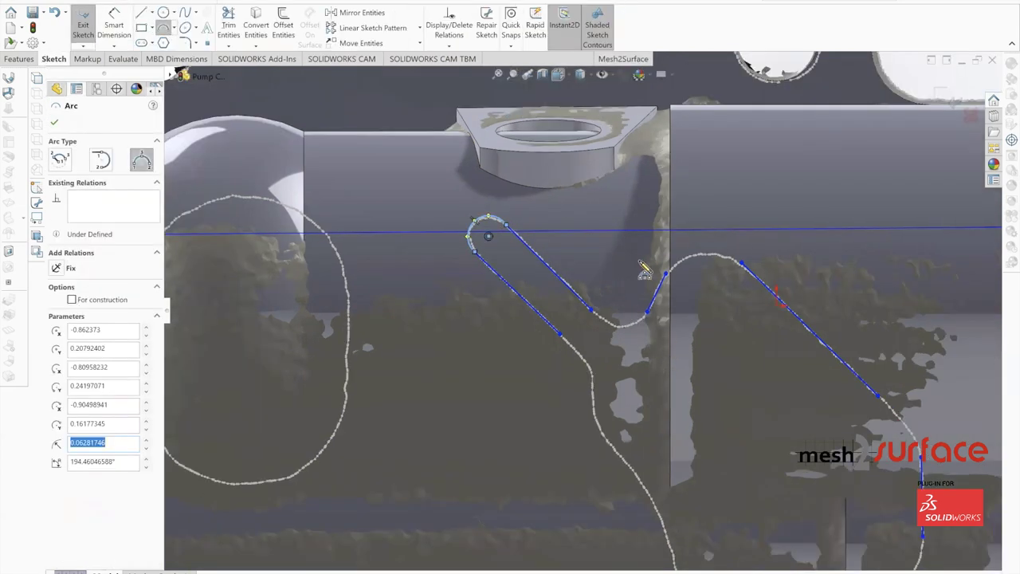
scroll(640, 261, down, 1)
scroll(714, 302, up, 4)
scroll(476, 393, down, 4)
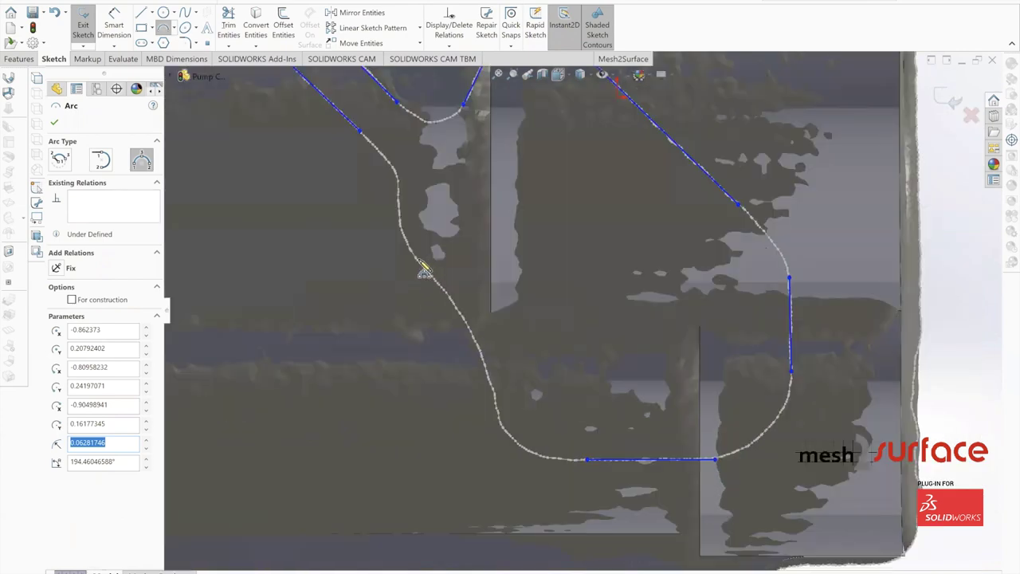
click(420, 262)
click(496, 411)
click(468, 328)
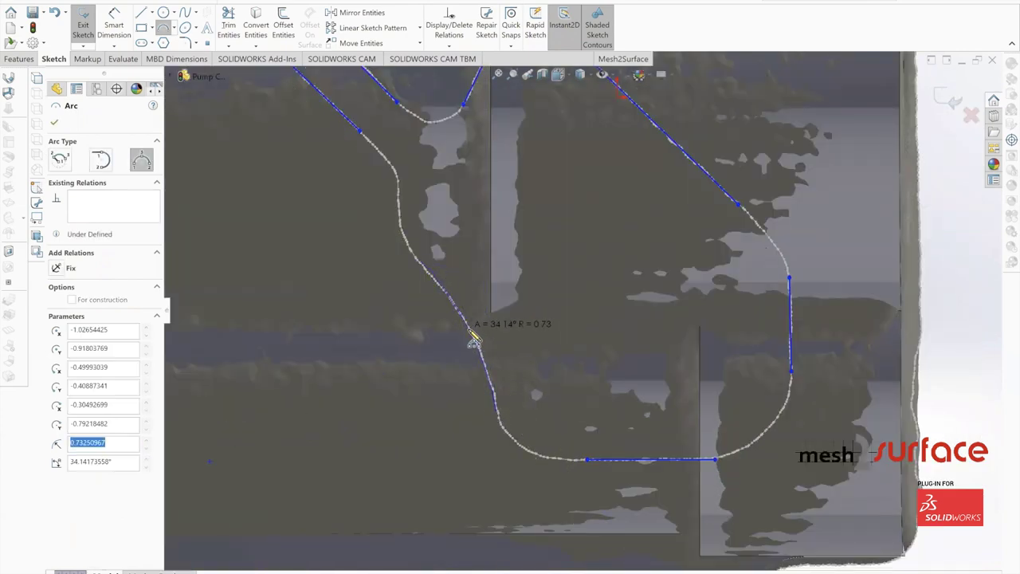
click(397, 188)
click(420, 259)
click(403, 233)
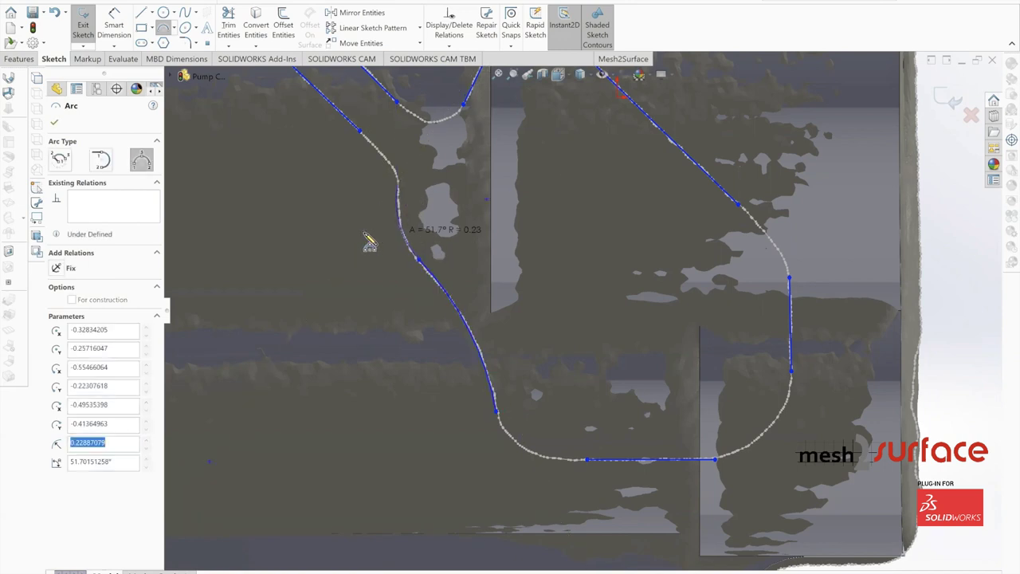
click(55, 122)
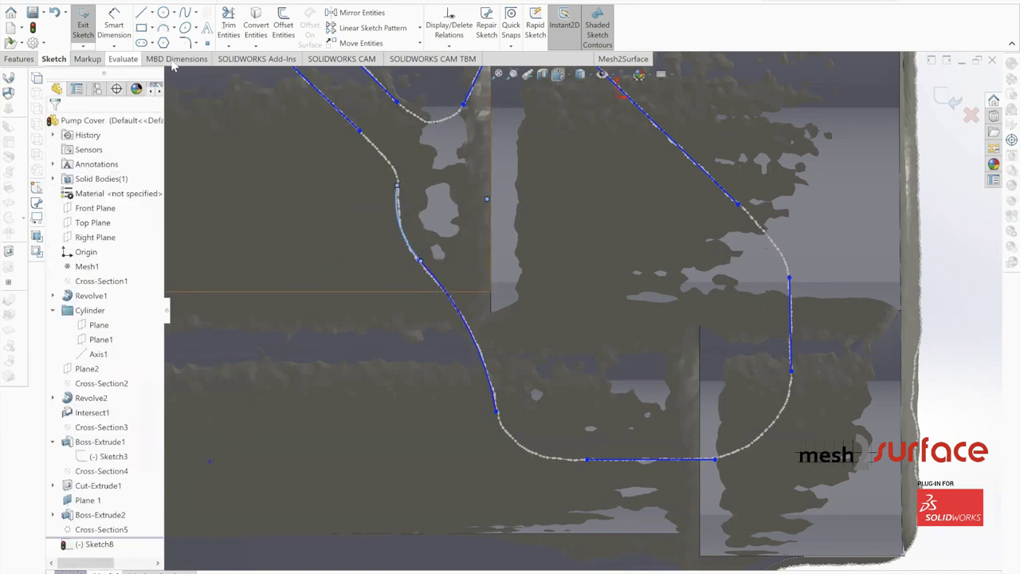
- Corner-trim the neighbouring lines and arcs around the pocket outline, including the sharp corner beside the channel's mouth
click(228, 45)
click(241, 66)
click(400, 224)
click(456, 305)
click(612, 460)
click(664, 460)
click(790, 337)
click(733, 199)
scroll(638, 206, up, 1)
click(488, 201)
click(578, 185)
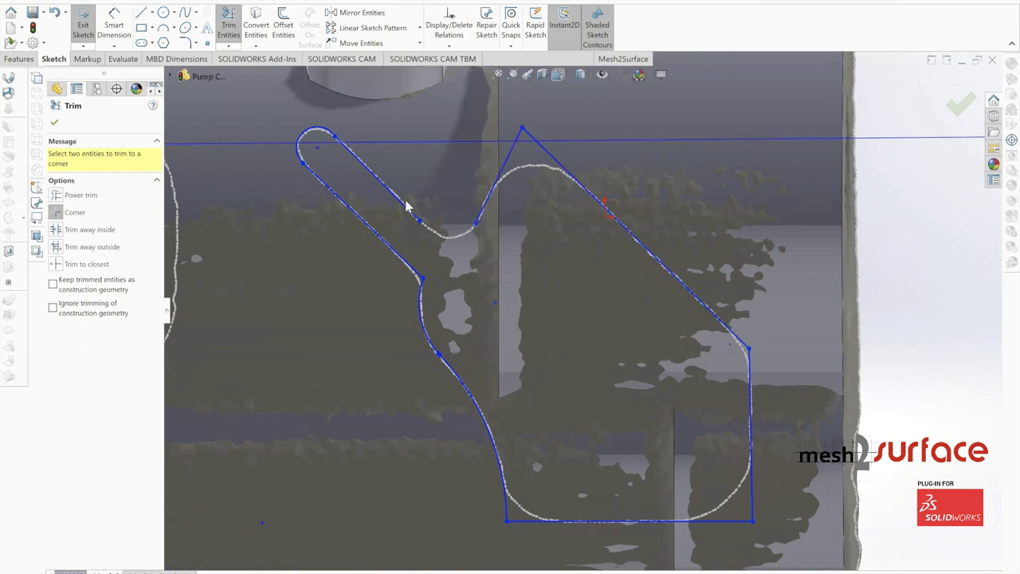
click(405, 211)
click(484, 211)
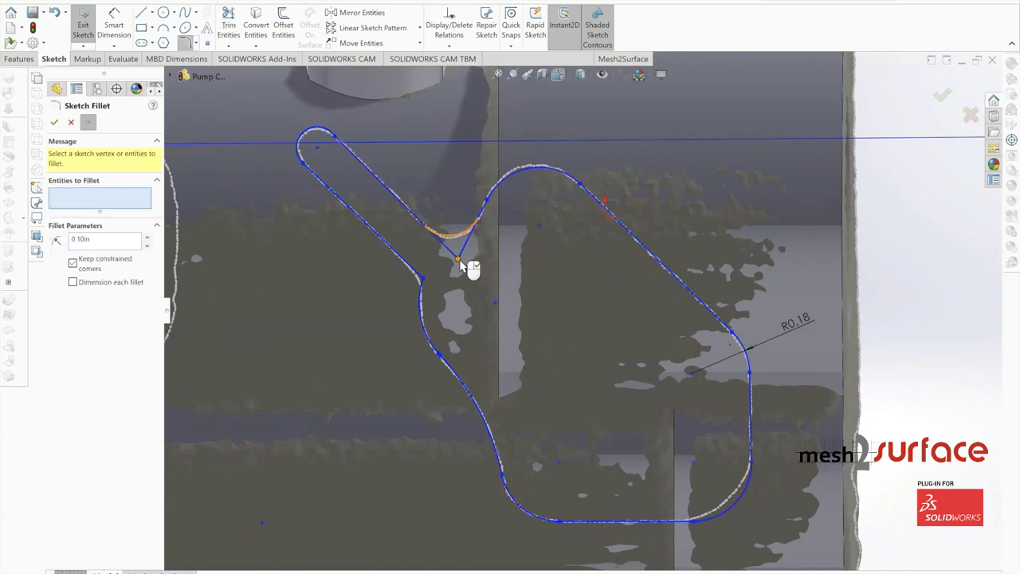
- Add 0.10 in sketch fillets to the two corners where the channel meets the pocket
click(462, 262)
click(423, 280)
click(54, 122)
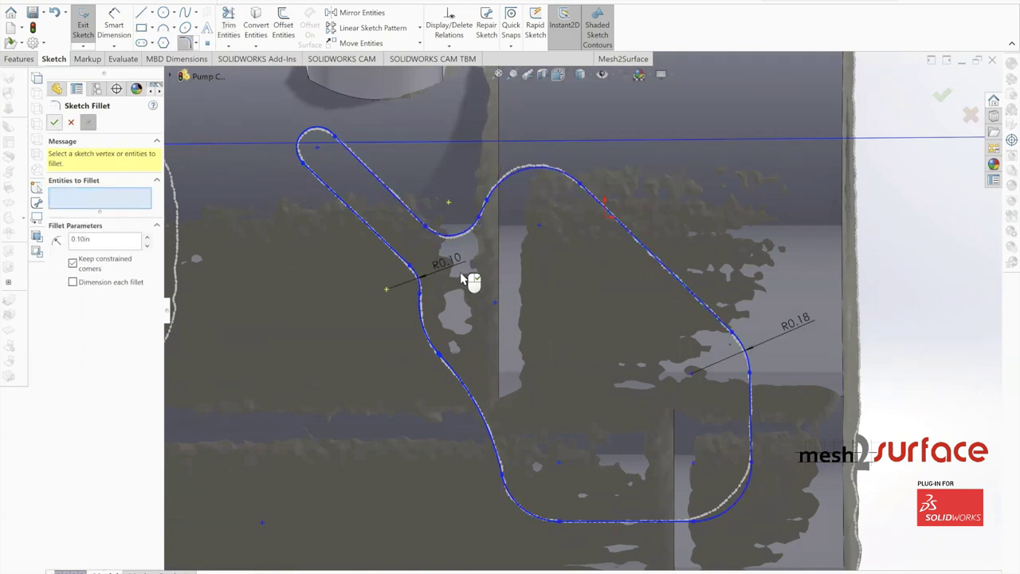
- Hide the scanned mesh so the solid's flat mating face and the pocket sketch can be seen
scroll(541, 302, up, 3)
middle_drag(497, 195, 560, 303)
scroll(559, 303, up, 1)
key(Escape)
mouse_move(503, 163)
middle_down()
mouse_move(558, 239)
mouse_move(540, 230)
middle_up()
right_click(81, 267)
click(85, 246)
mouse_move(462, 375)
middle_down()
mouse_move(486, 297)
mouse_move(406, 354)
middle_up()
scroll(486, 296, down, 2)
click(90, 268)
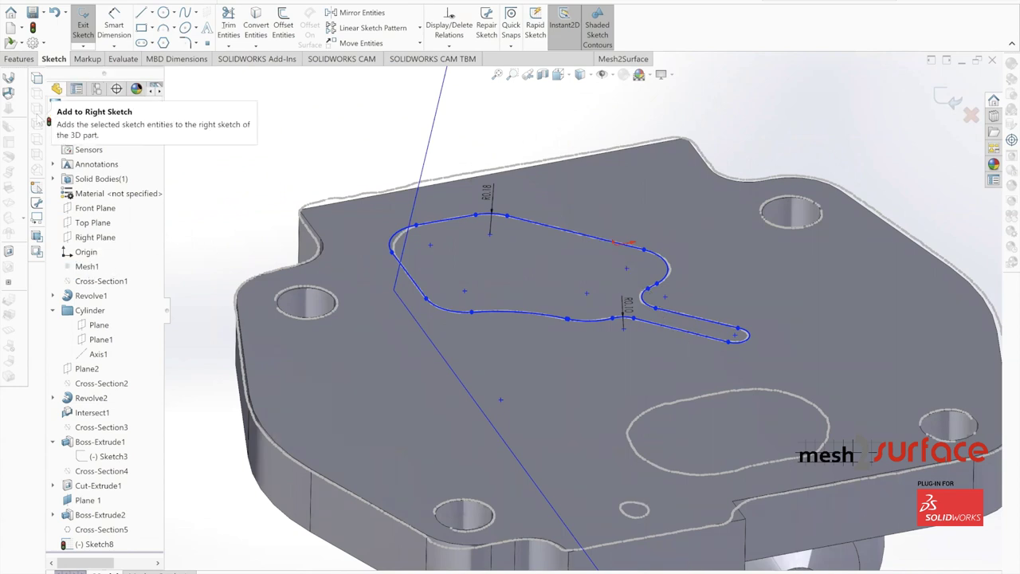
click(28, 60)
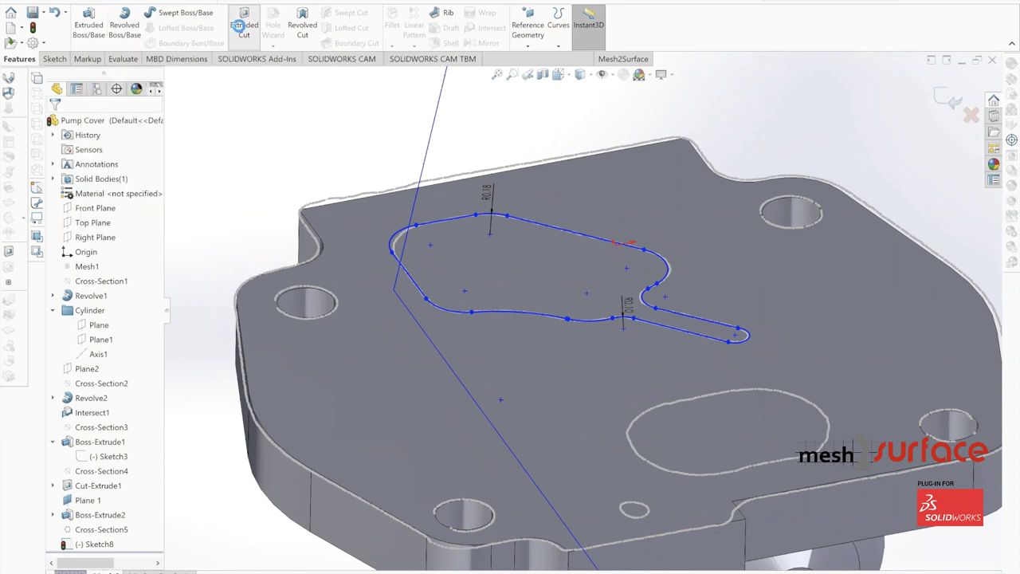
click(244, 28)
click(55, 187)
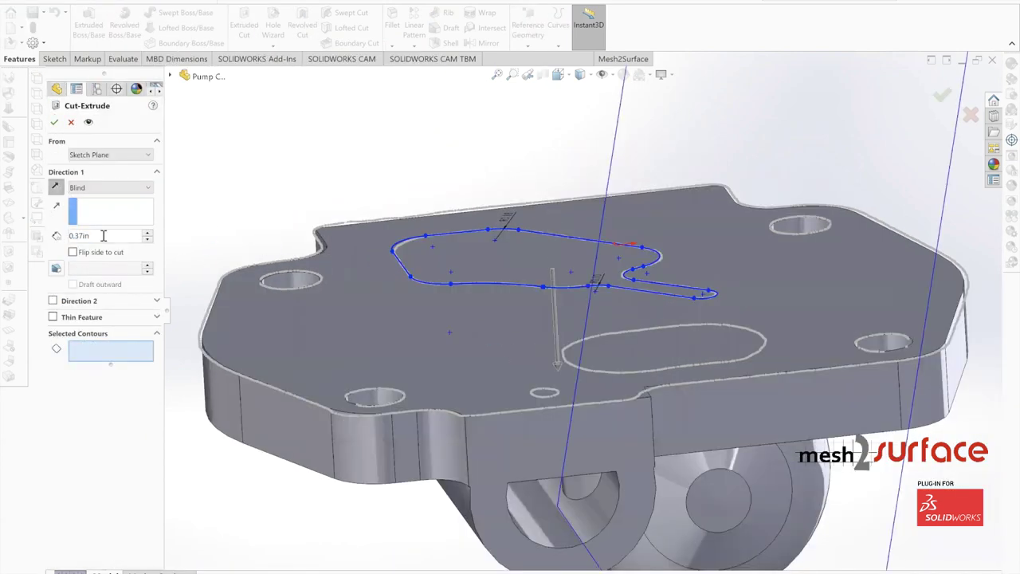
text(.1)
key(Return)
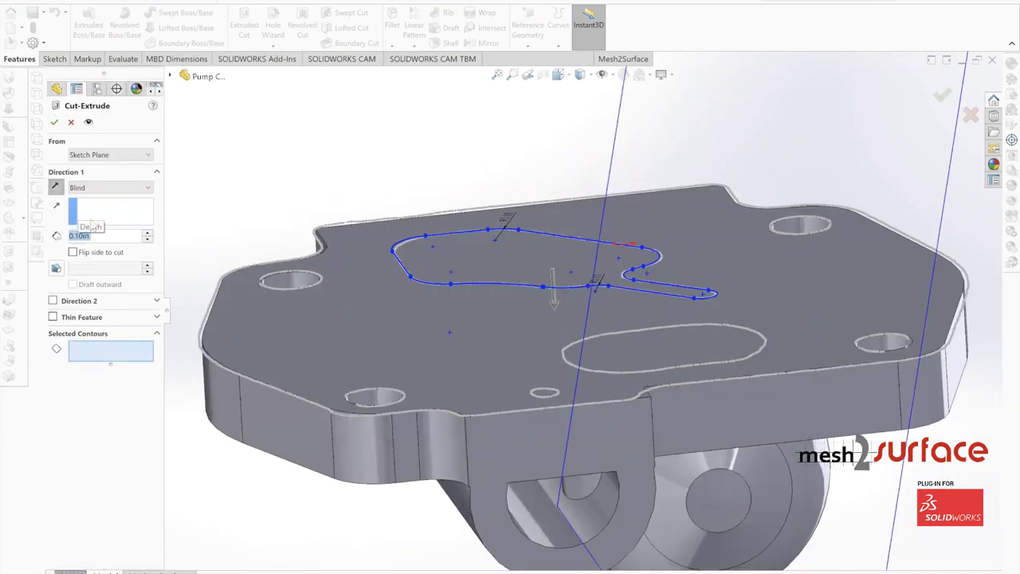
drag(557, 312, 553, 289)
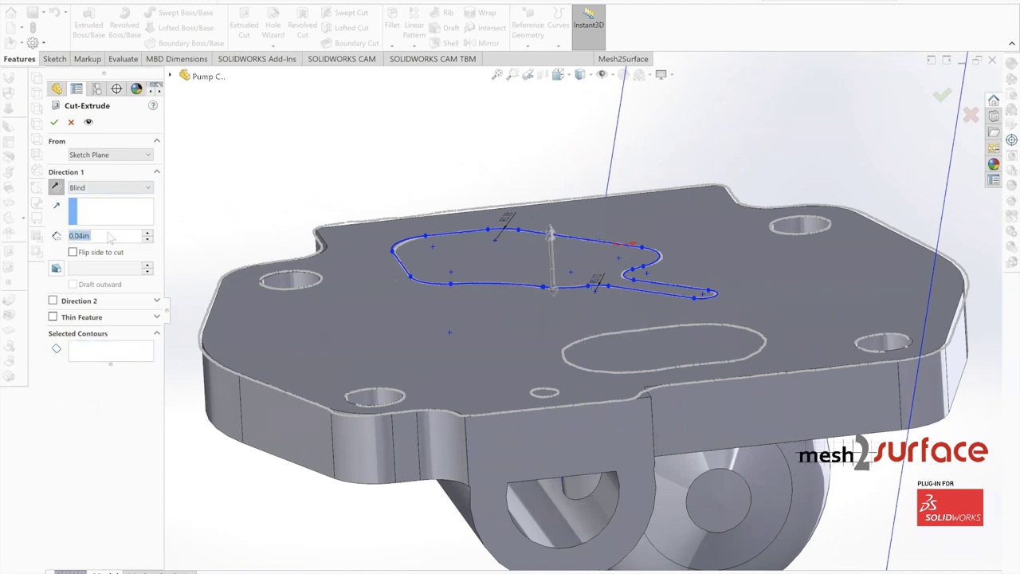
text(0.04)
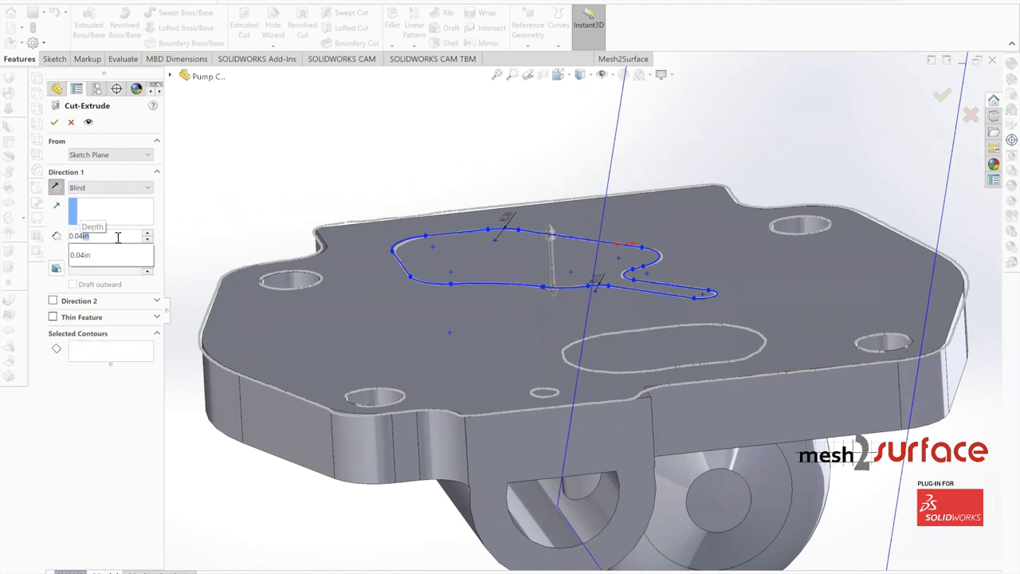
text(5)
key(Return)
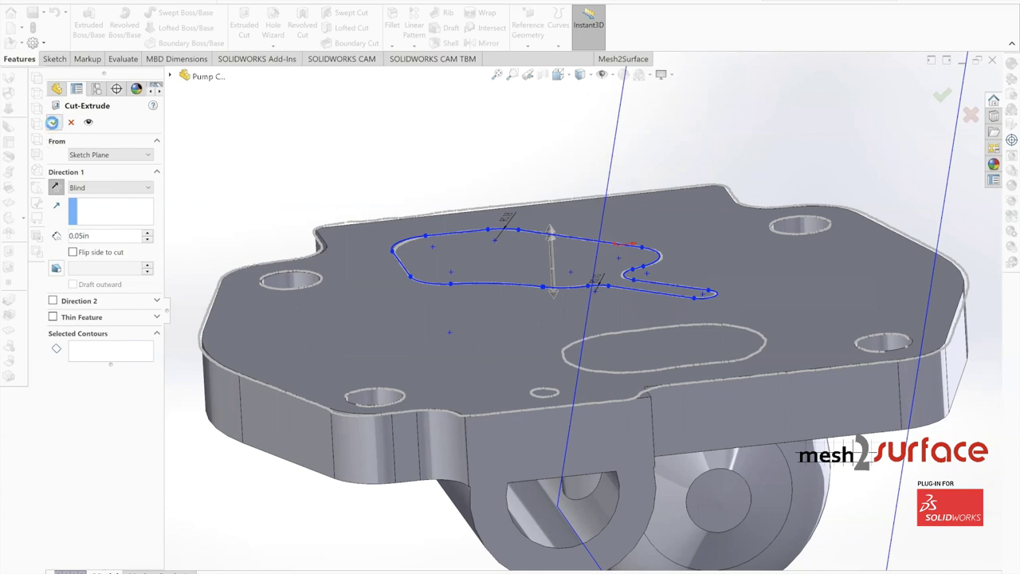
click(55, 123)
click(593, 293)
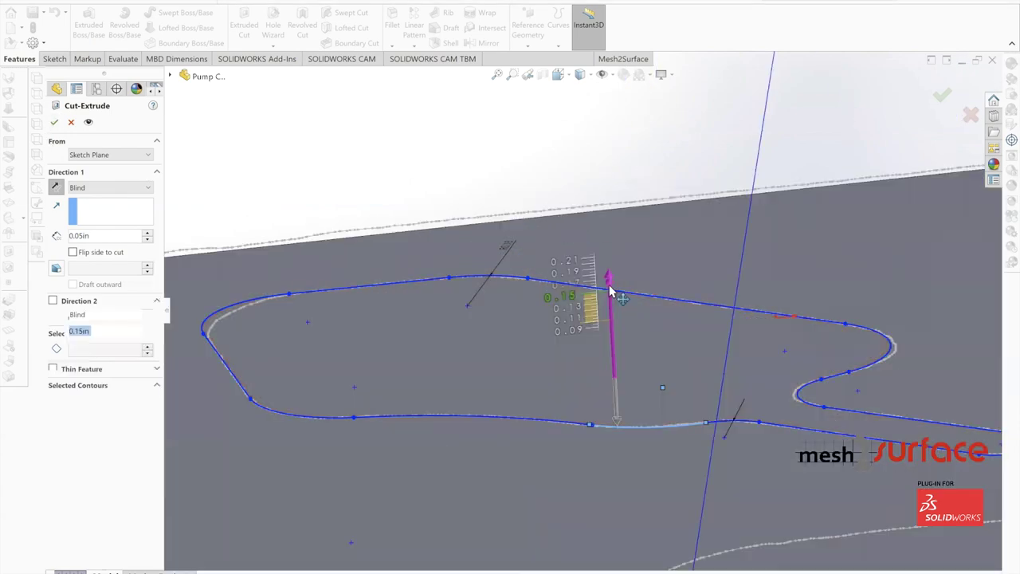
scroll(379, 268, down, 2)
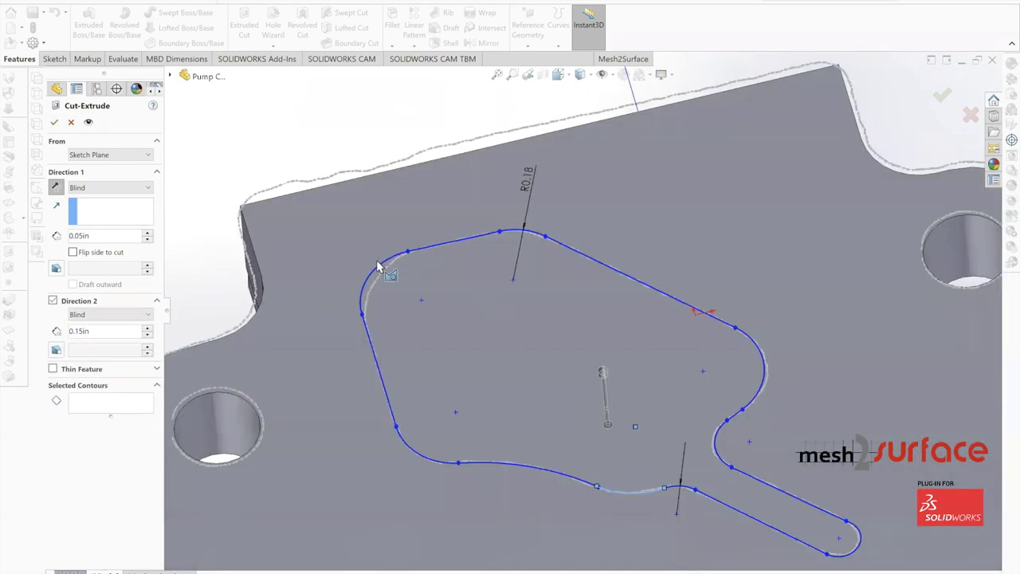
click(71, 123)
- Try to cut-extrude the pocket sketch with a depth of 0.05 in
click(123, 544)
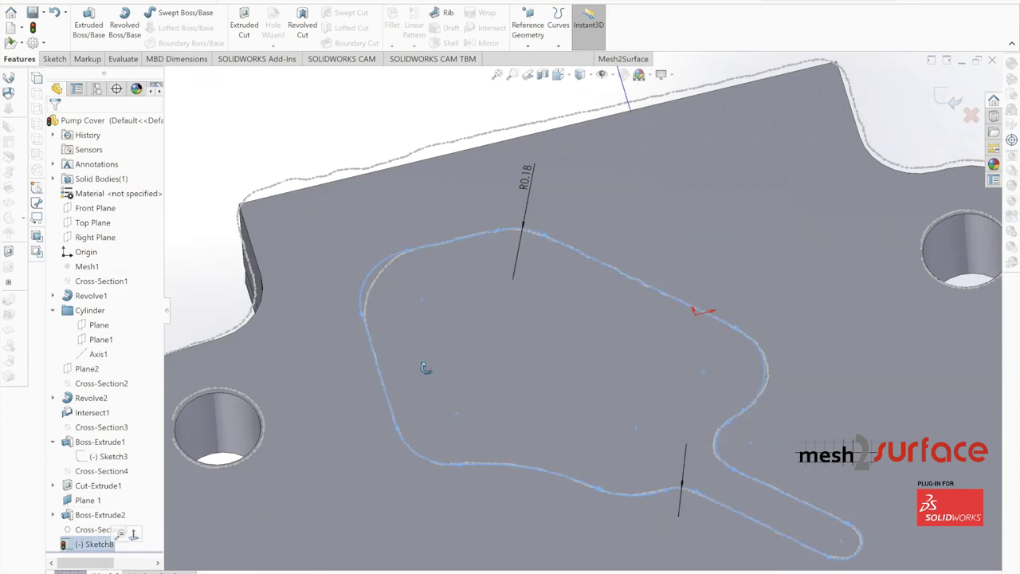
middle_drag(428, 377, 489, 414)
middle_drag(511, 319, 462, 318)
scroll(493, 387, up, 2)
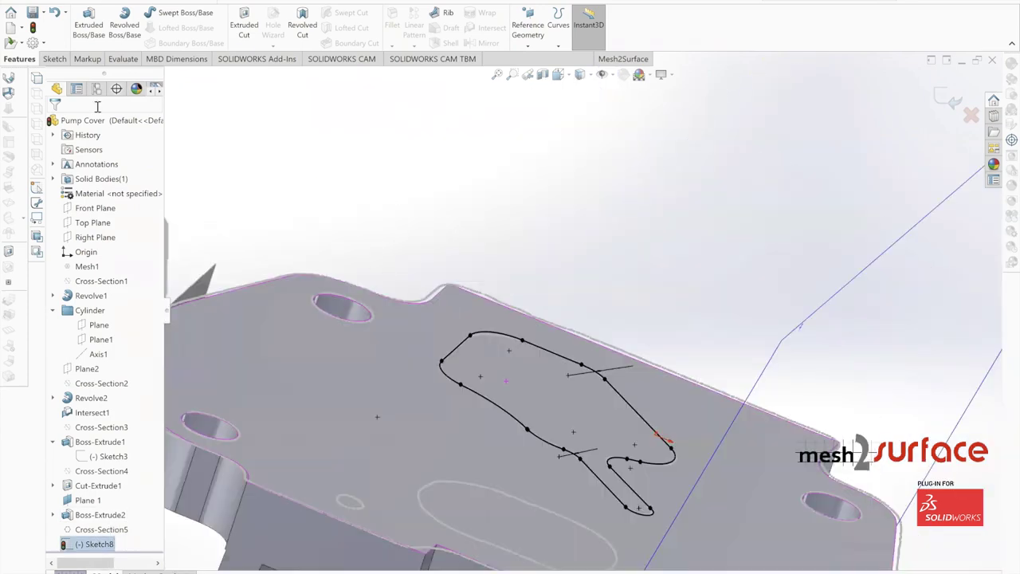
click(245, 21)
click(105, 188)
click(102, 277)
key(BackSpace)
text(.05)
key(Return)
- Power trim the tiny overhanging end where the two arcs of the pocket's wavy side meet
scroll(526, 422, down, 3)
mouse_move(511, 382)
middle_down()
mouse_move(486, 379)
mouse_move(487, 437)
middle_up()
scroll(498, 429, down, 5)
middle_drag(522, 365, 544, 372)
scroll(539, 299, down, 6)
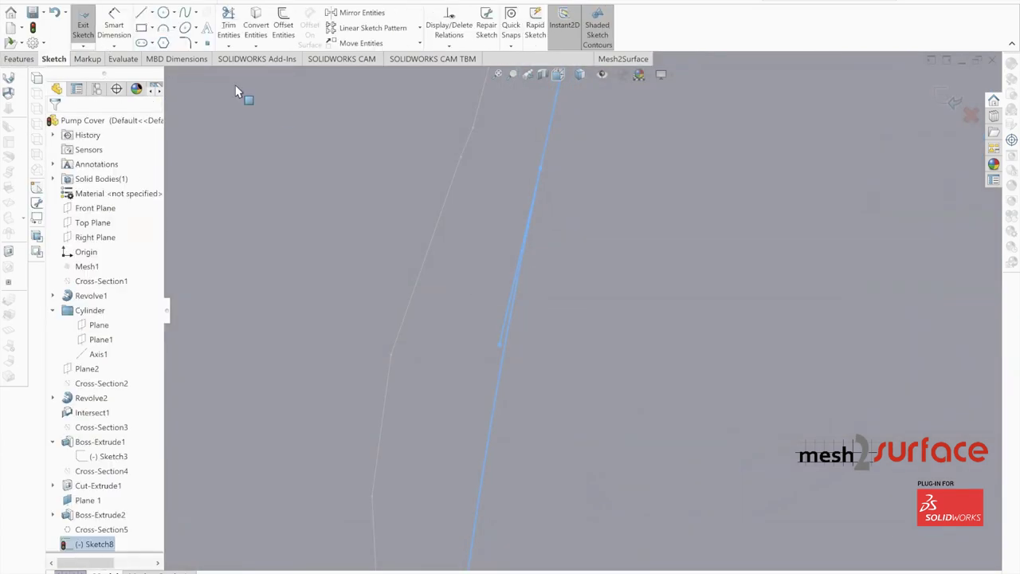
click(229, 25)
scroll(501, 340, down, 4)
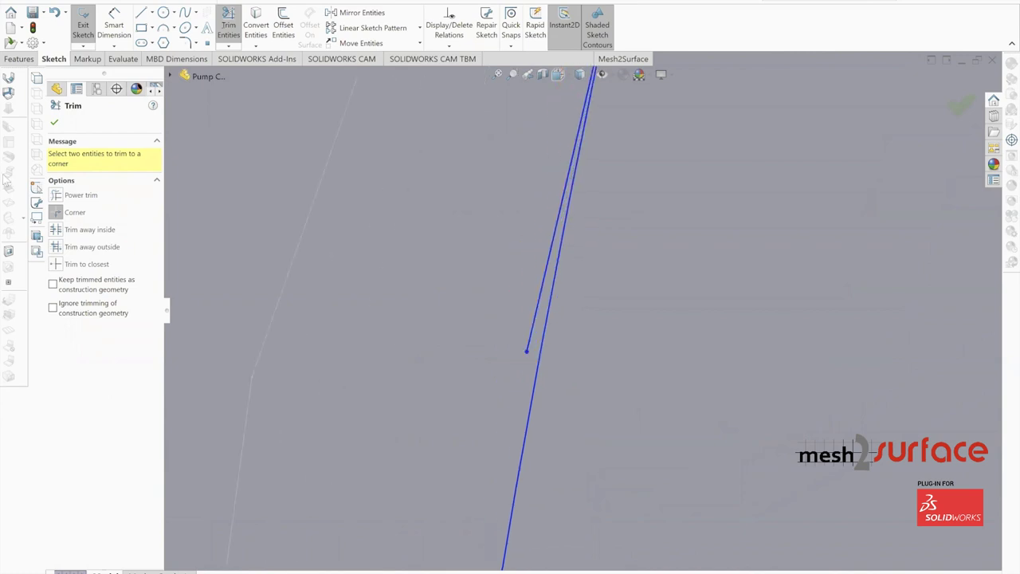
click(57, 197)
drag(534, 314, 540, 321)
scroll(518, 302, up, 14)
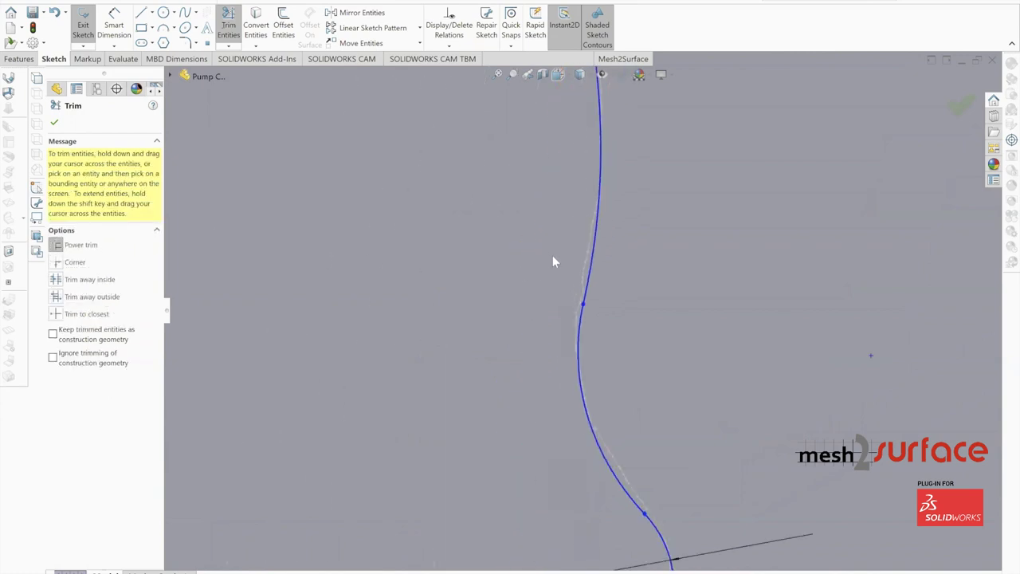
click(56, 124)
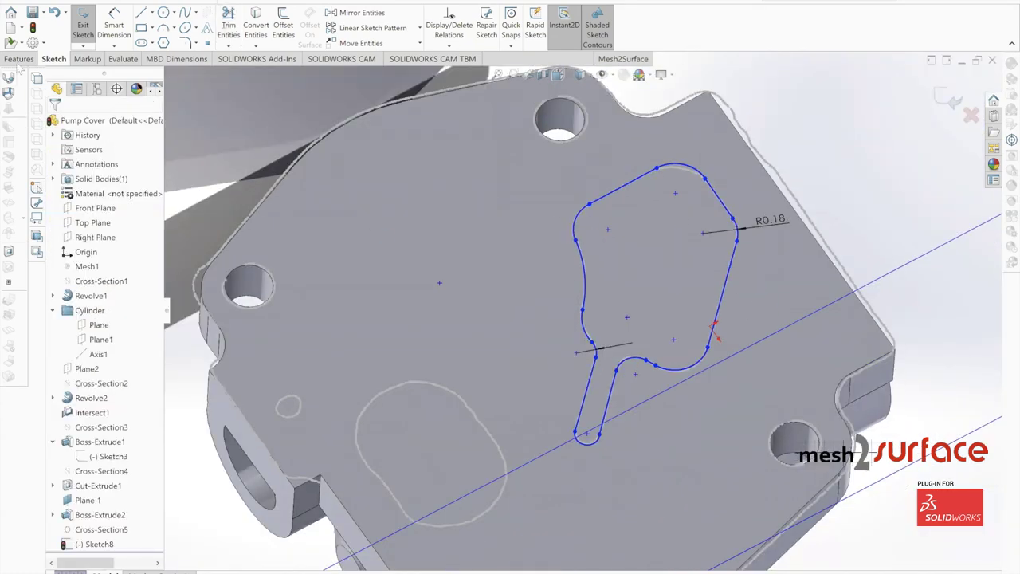
- Cut-extrude the large pocket profile in the reversed direction, entering a blind depth of 0.05 in and adjusting it on the model
click(20, 59)
click(242, 26)
middle_drag(578, 240, 568, 198)
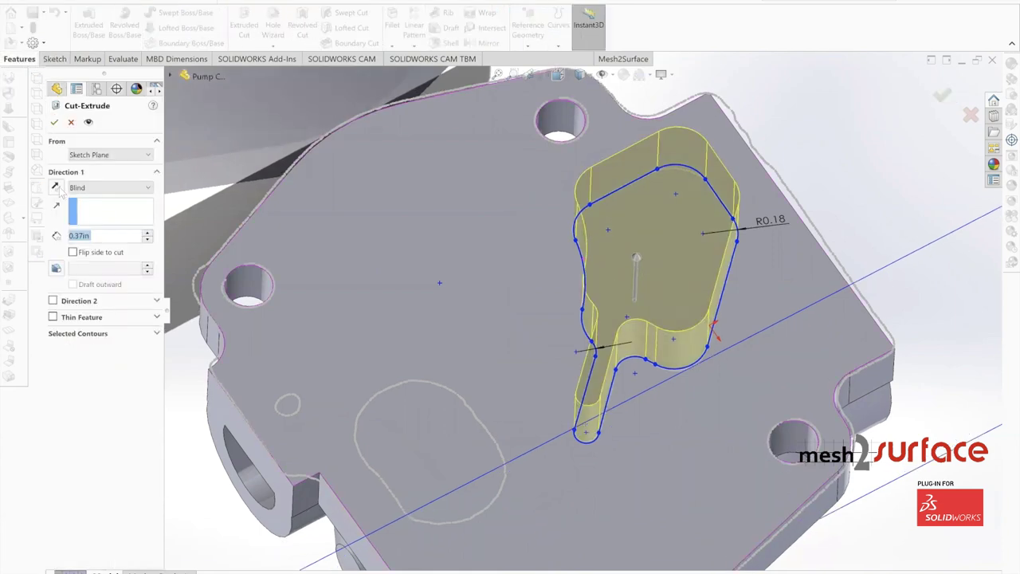
click(59, 188)
text(.05)
key(Return)
scroll(649, 327, down, 4)
middle_drag(580, 335, 612, 307)
drag(484, 303, 483, 274)
click(55, 122)
- Examine the large pocket cut and its narrow channel from several angles
scroll(392, 226, up, 3)
middle_drag(392, 230, 447, 419)
scroll(610, 321, down, 6)
middle_drag(611, 318, 543, 362)
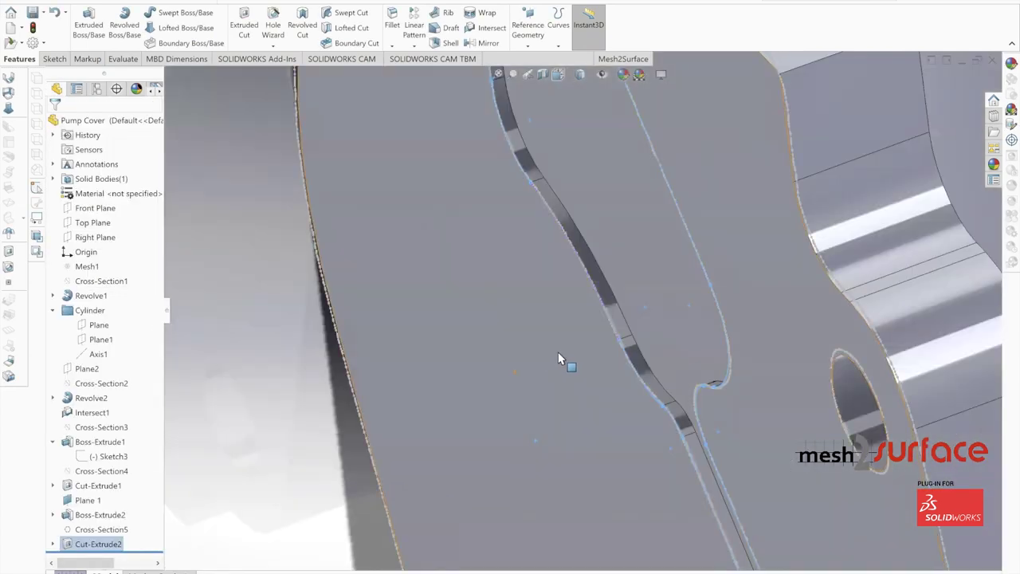
scroll(558, 355, up, 5)
middle_drag(570, 418, 668, 339)
scroll(669, 341, up, 3)
middle_drag(615, 281, 637, 302)
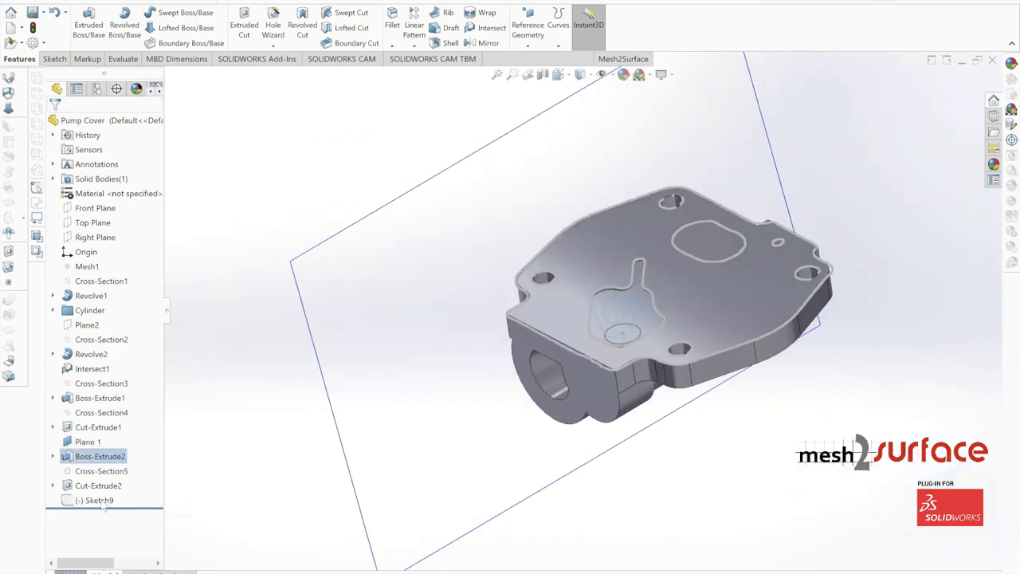
- Cut-extrude the circle sketch inside the large pocket, setting the blind depth directly on the model
click(112, 499)
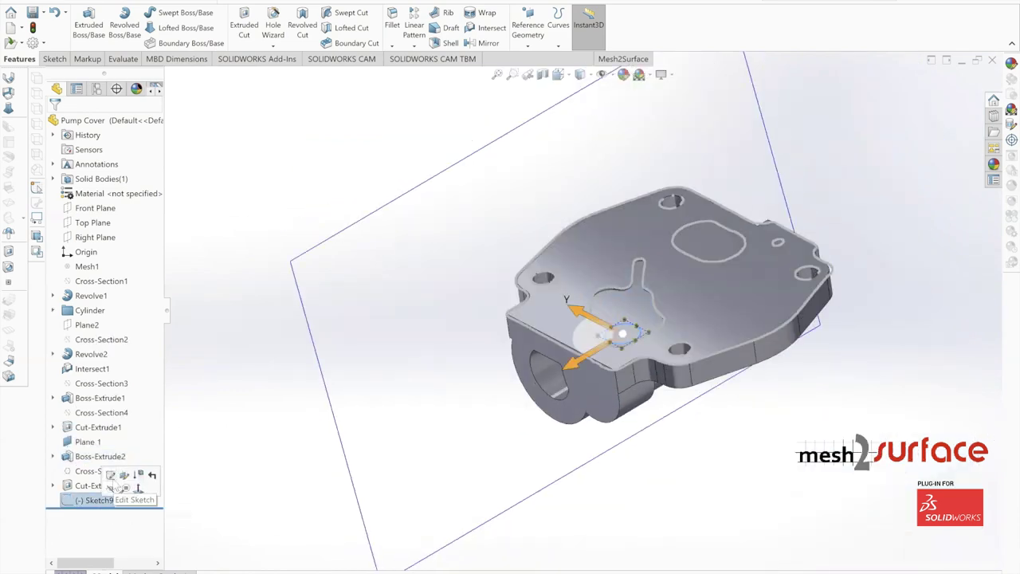
click(244, 25)
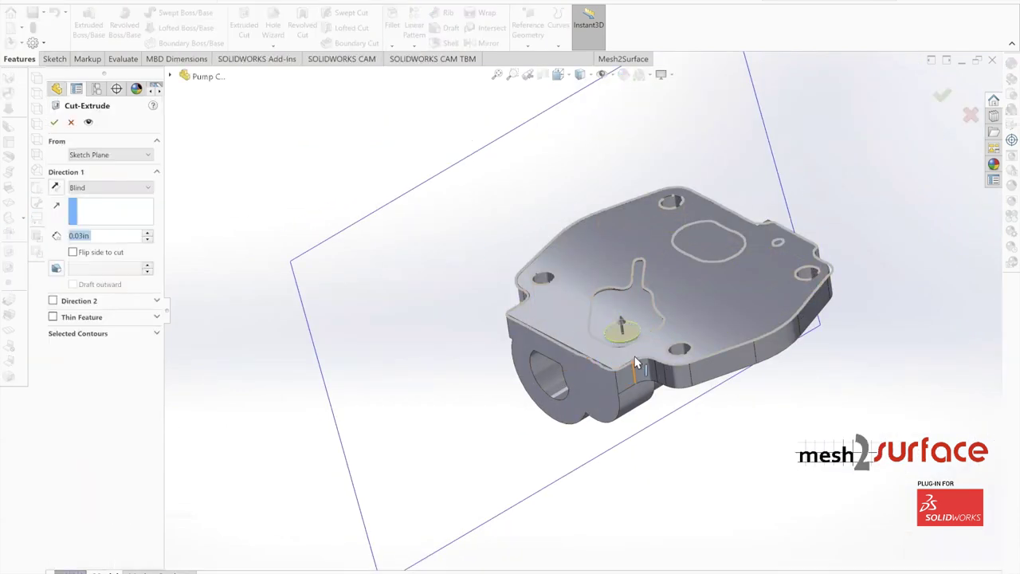
scroll(637, 363, down, 3)
middle_drag(620, 292, 640, 280)
drag(639, 275, 628, 352)
middle_drag(628, 353, 698, 304)
click(55, 124)
- Save the pump cover part
middle_drag(794, 235, 744, 392)
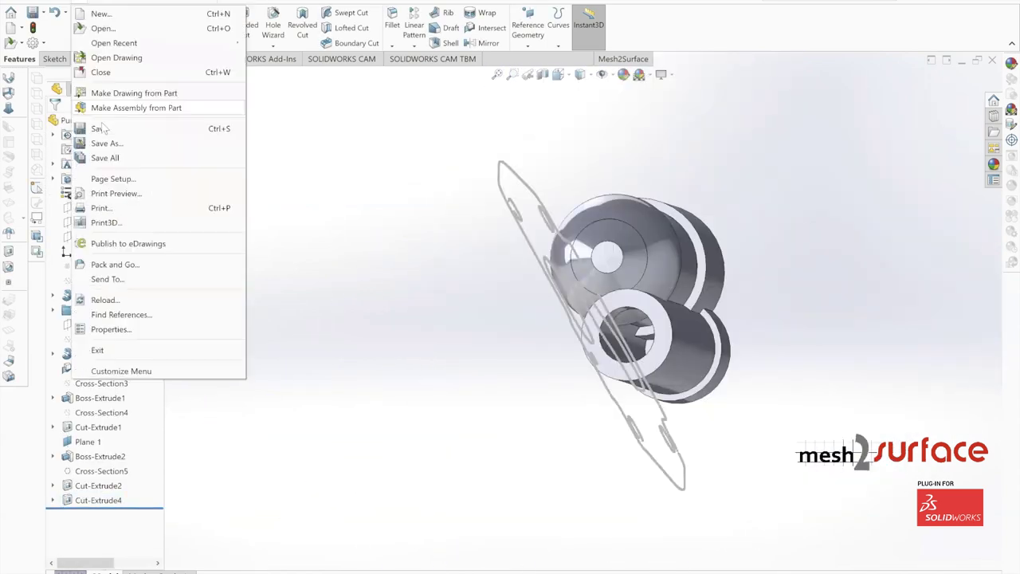
key(ctrl+s)
key(Return)
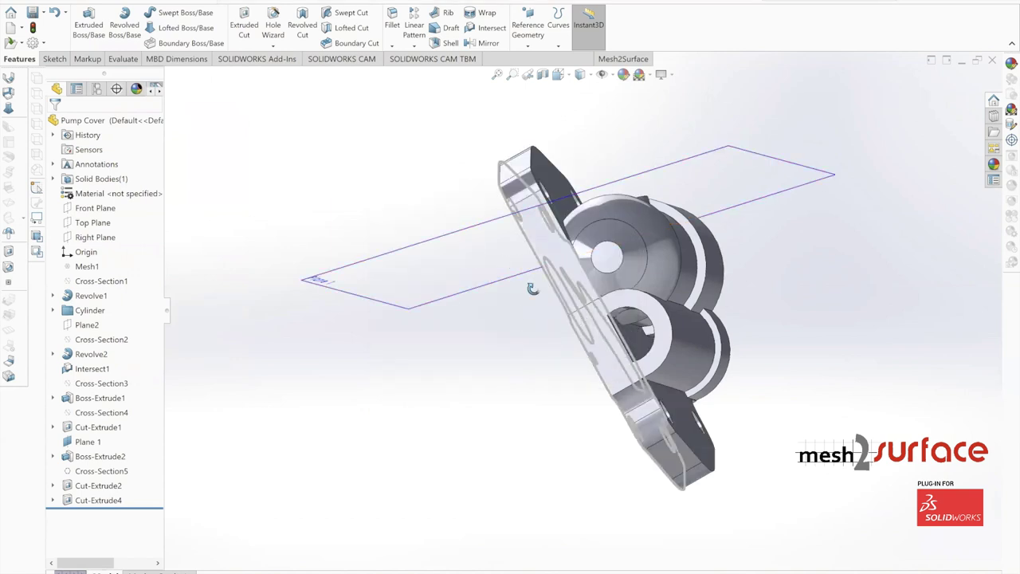
- Start a new sketch on the flat D-shaped end face of the side boss and hide the main plate body
middle_drag(522, 306, 539, 290)
middle_drag(724, 453, 692, 371)
scroll(690, 369, down, 3)
click(623, 303)
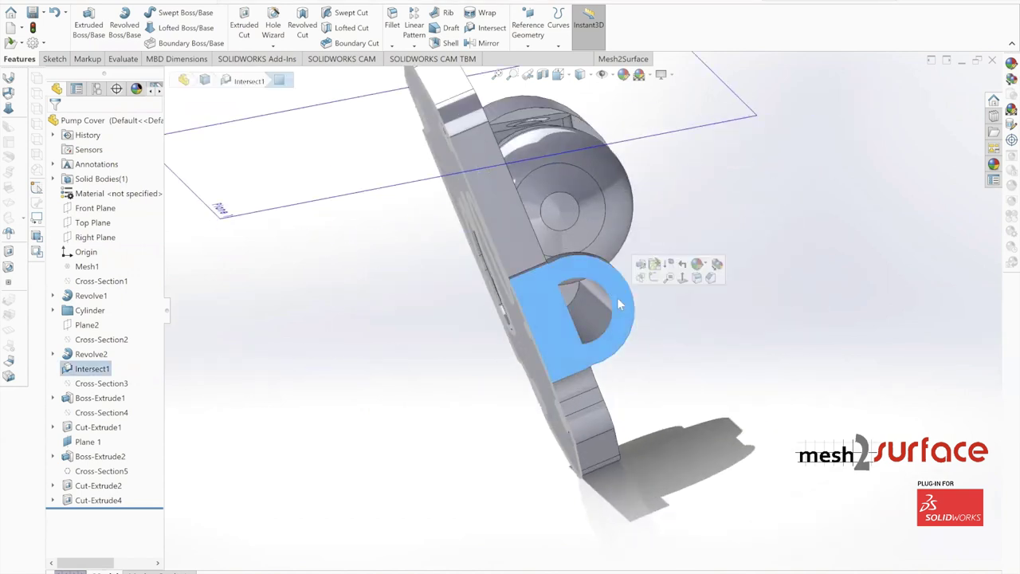
click(656, 269)
key(Tab)
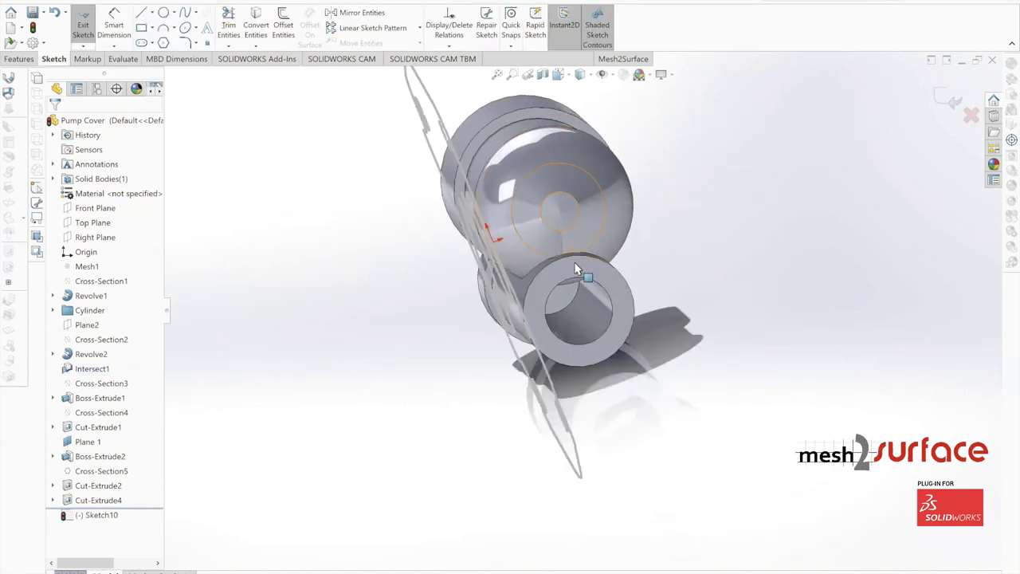
right_click(575, 272)
click(606, 428)
scroll(573, 311, up, 1)
scroll(514, 323, up, 1)
scroll(533, 291, down, 3)
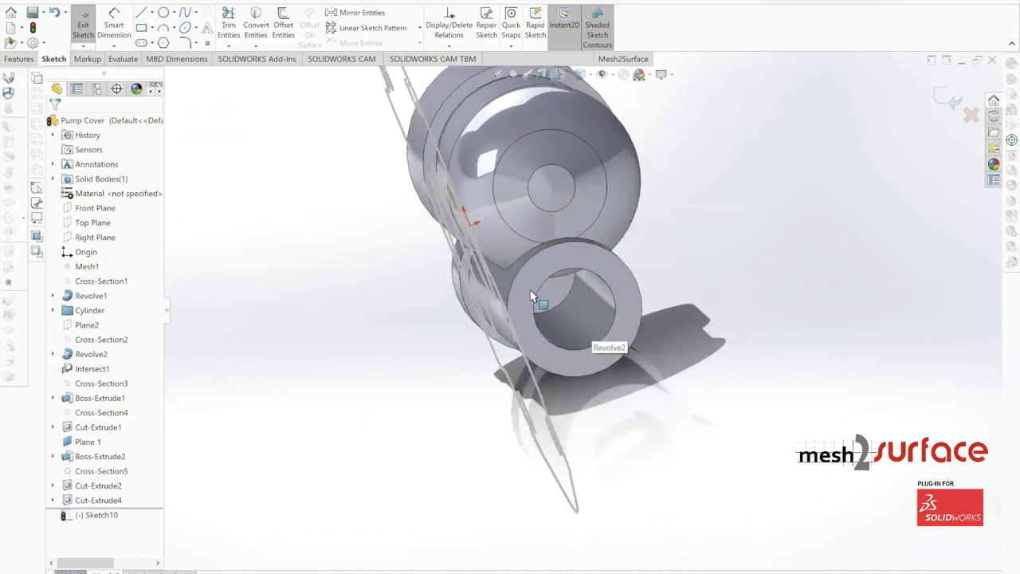
right_click(572, 260)
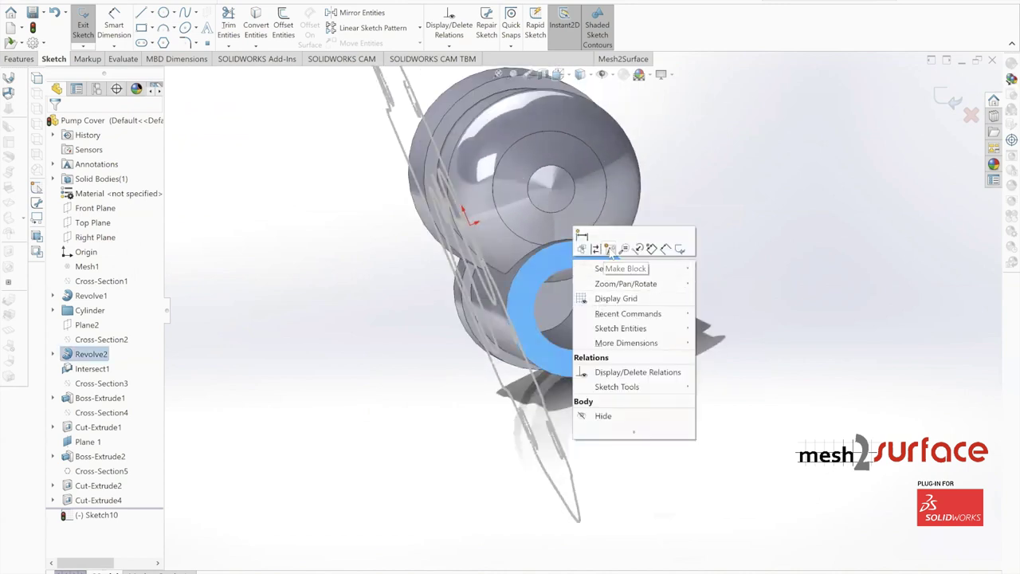
click(689, 124)
- Sketch a three-point perimeter circle of about 0.24 in radius along the bore edge on the side boss end face
click(561, 77)
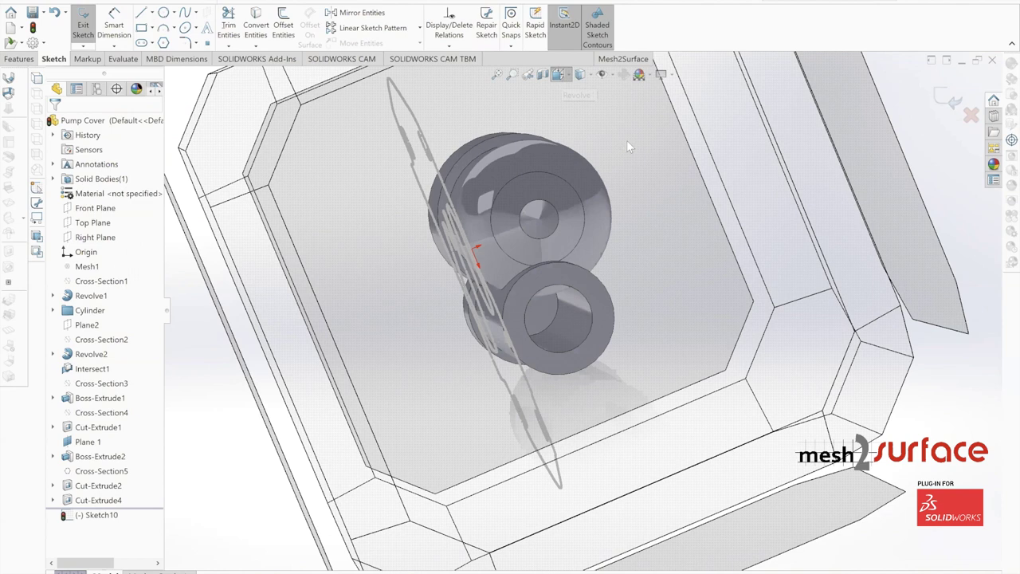
click(476, 257)
click(164, 13)
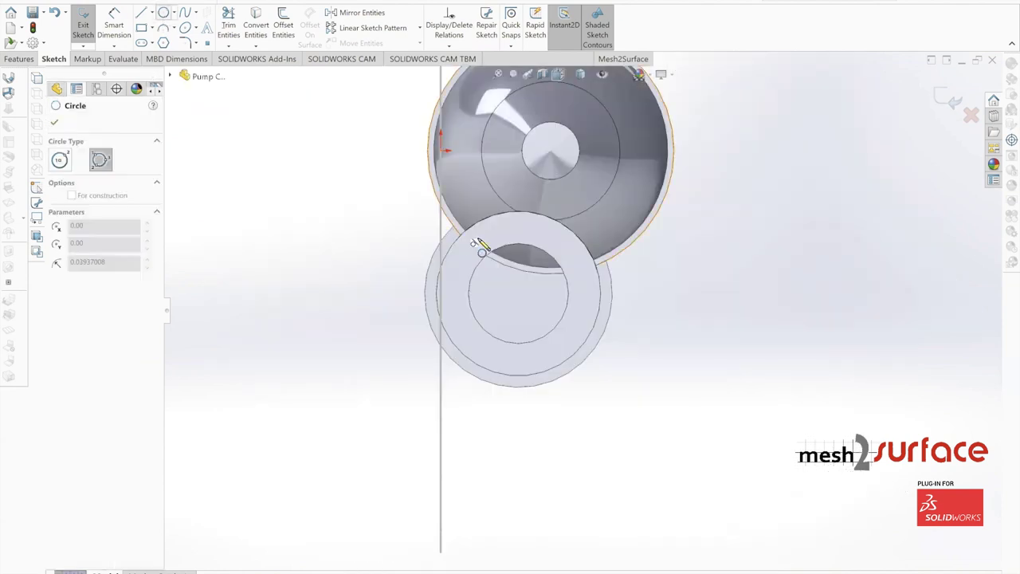
click(472, 281)
click(565, 280)
click(523, 344)
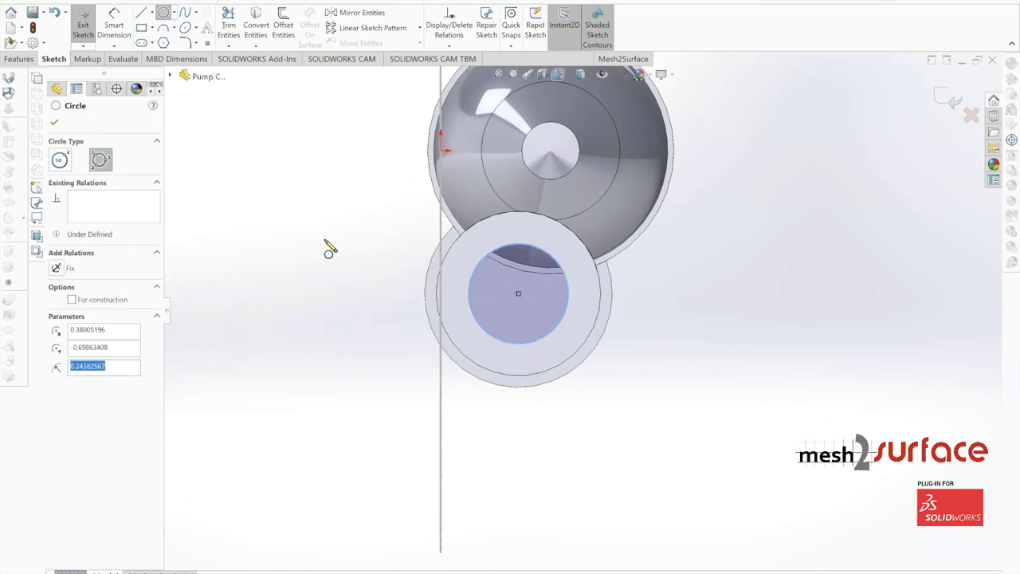
click(55, 123)
- Cut-extrude the side boss circle with a blind depth of 2.57 in
scroll(497, 274, up, 3)
middle_drag(497, 274, 399, 235)
click(253, 27)
drag(535, 285, 616, 338)
middle_drag(616, 338, 616, 370)
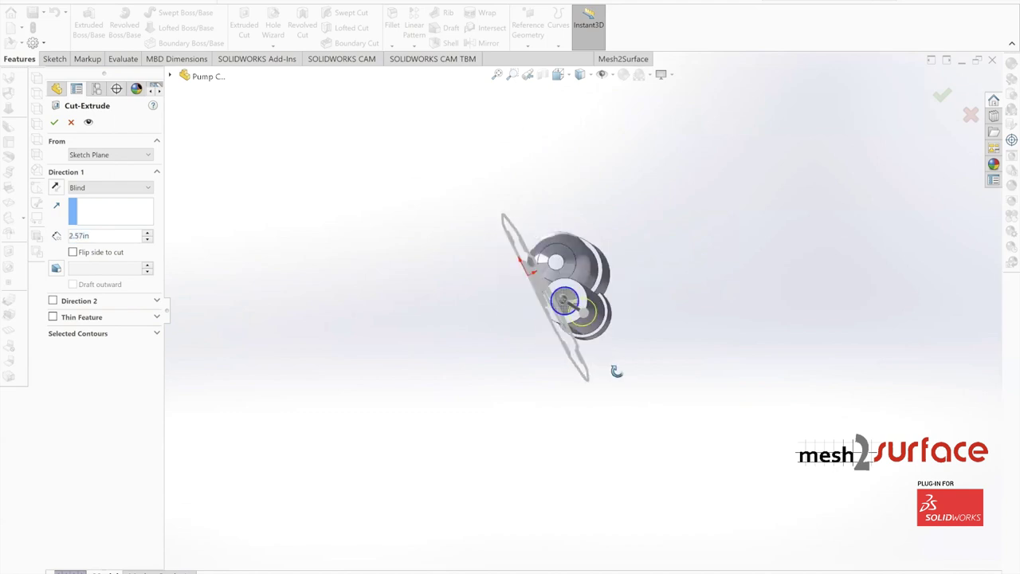
click(54, 121)
- Sketch a three-point circle of about 0.31 in radius around the large lobe's opening on the flat two-lobed end face
scroll(560, 337, up, 1)
scroll(563, 339, down, 7)
middle_drag(563, 338, 459, 310)
click(459, 310)
scroll(556, 244, up, 4)
scroll(678, 228, down, 5)
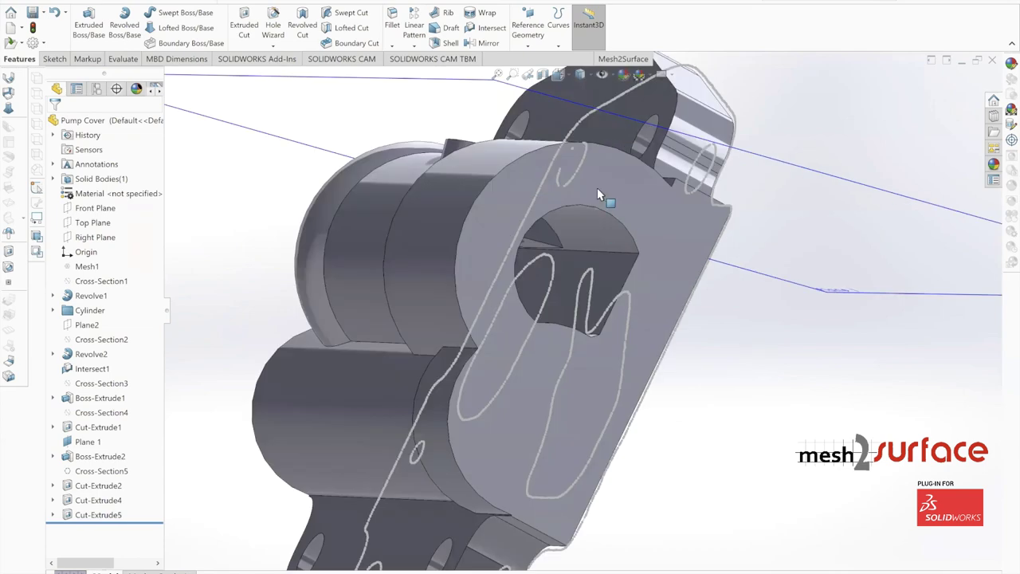
scroll(597, 188, down, 1)
click(596, 188)
click(628, 169)
scroll(562, 290, up, 1)
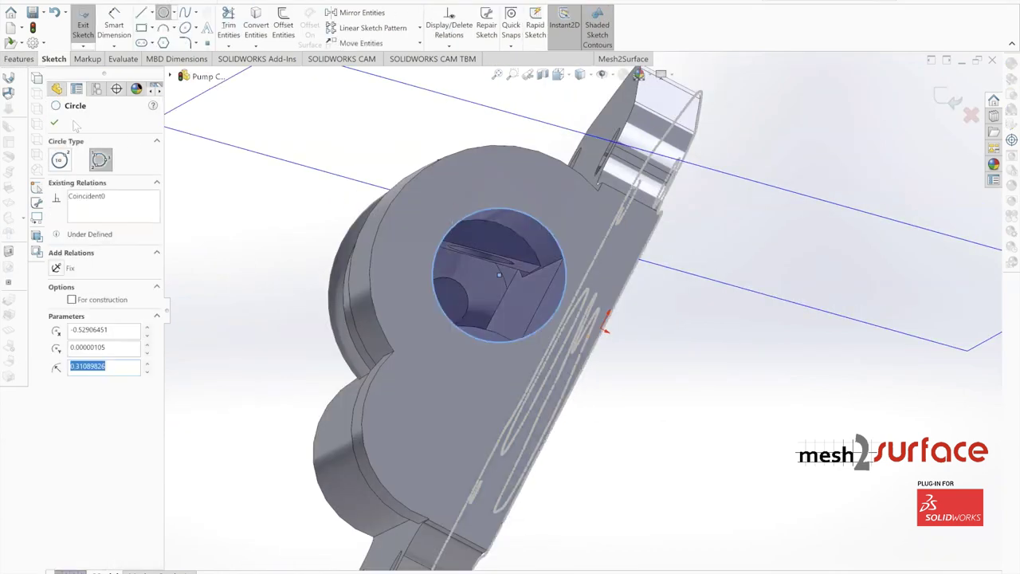
key(Escape)
- Cut-extrude the large lobe's circle as a blind cut lengthwise through the boss, setting the depth directly on the model
click(18, 58)
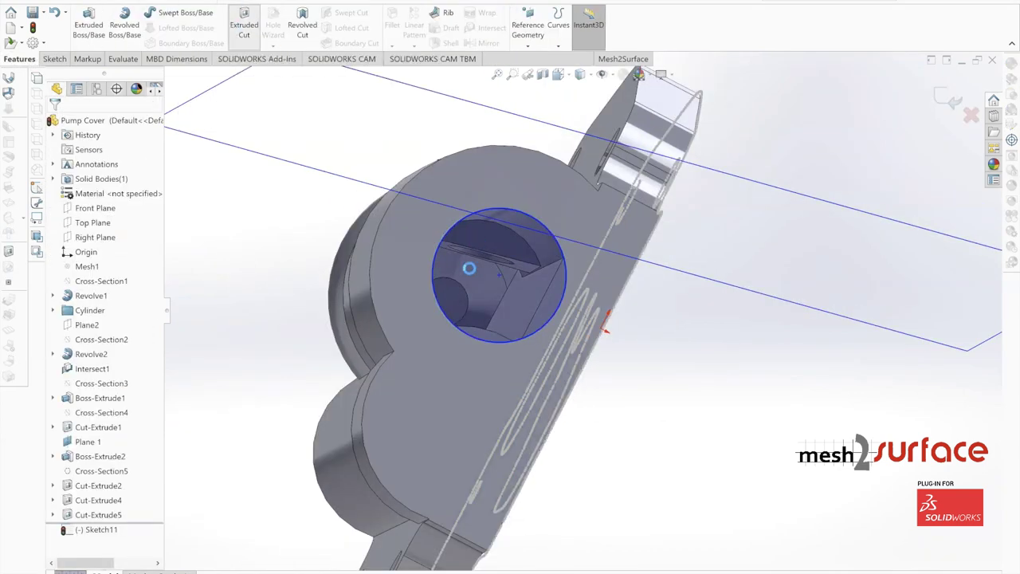
click(244, 28)
drag(393, 293, 412, 295)
click(54, 123)
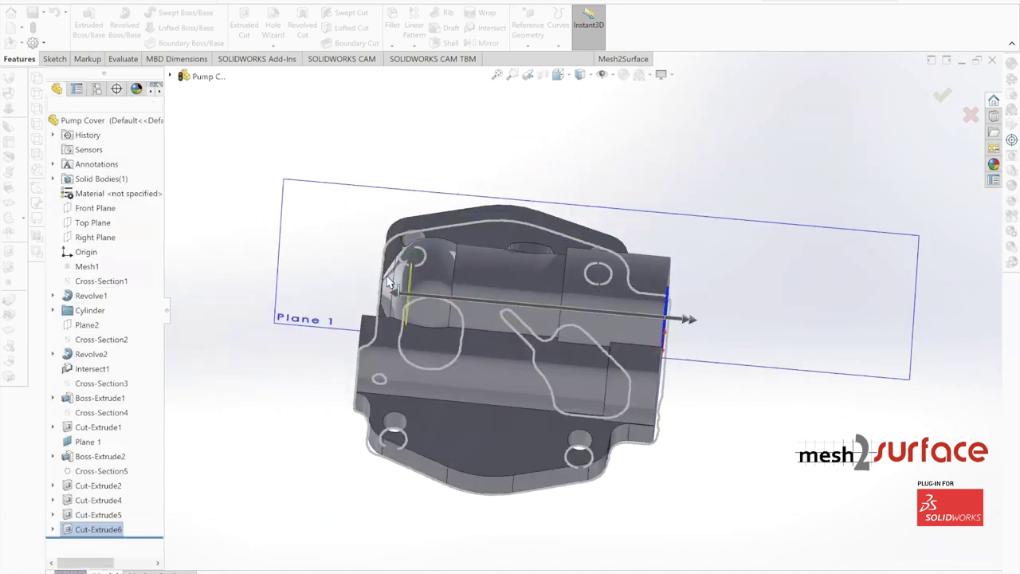
- Start a new sketch on the flat mating face of the cover plate, facing the oval pocket outline
scroll(586, 310, up, 4)
middle_drag(604, 346, 562, 335)
scroll(609, 339, down, 6)
middle_drag(575, 300, 503, 368)
scroll(620, 163, down, 1)
middle_drag(547, 274, 609, 339)
scroll(610, 339, down, 1)
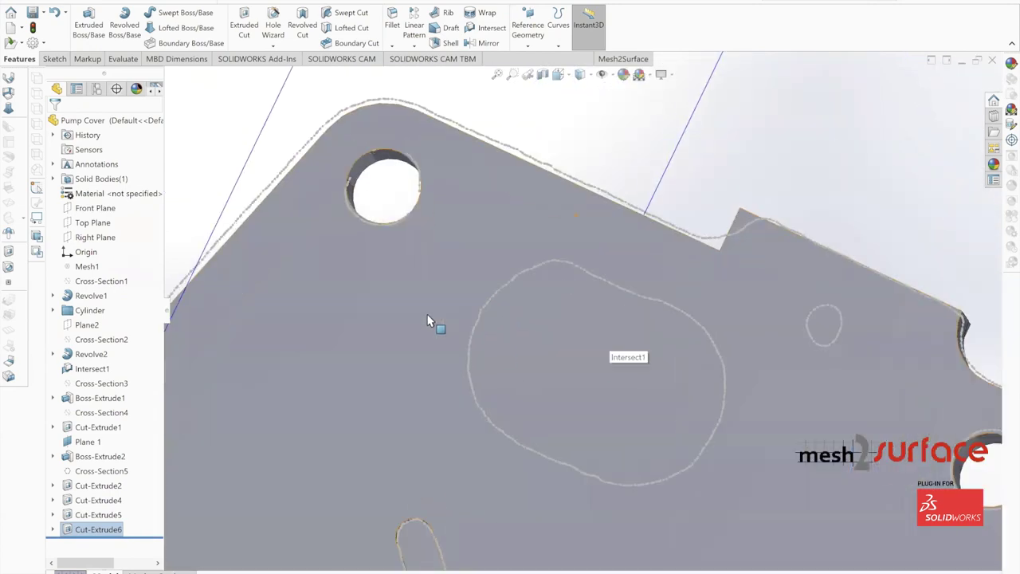
click(447, 317)
click(460, 285)
scroll(562, 334, up, 3)
middle_drag(598, 385, 606, 398)
scroll(606, 397, down, 2)
click(164, 30)
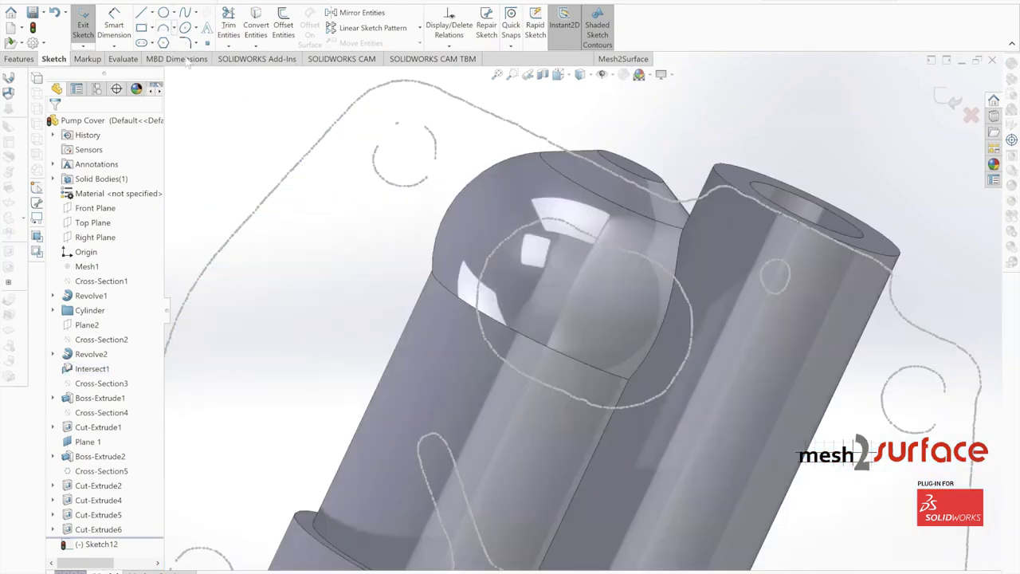
scroll(617, 350, up, 2)
mouse_move(616, 350)
middle_down()
mouse_move(622, 285)
mouse_move(612, 290)
middle_up()
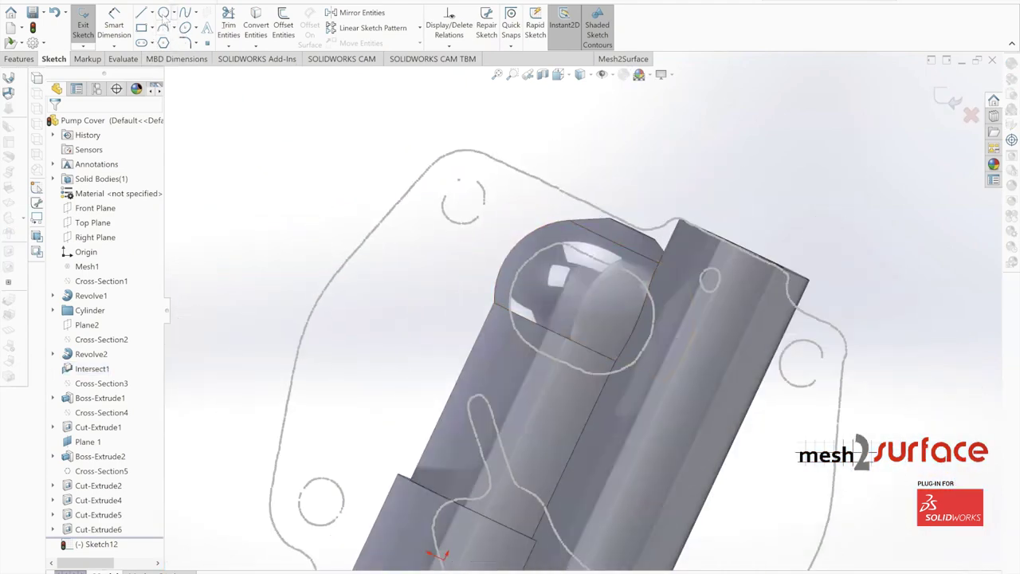
- Sketch two overlapping three-point circles that follow the two rounded ends of the oval mesh cross-section outline
click(165, 14)
click(553, 248)
click(515, 326)
click(511, 291)
click(645, 286)
click(616, 370)
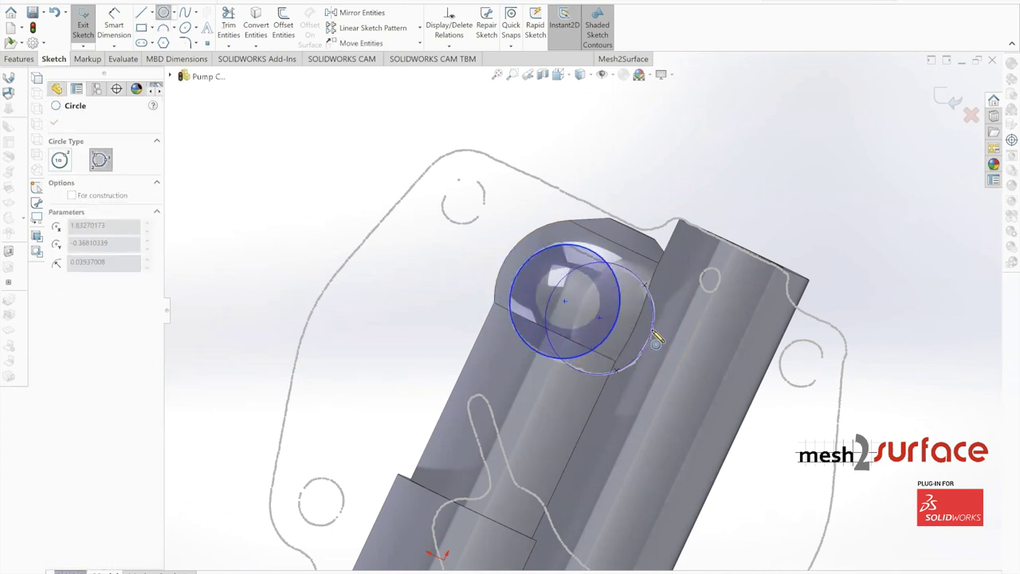
click(653, 330)
scroll(618, 296, up, 2)
- Connect the two overlapping circles with a straight line along each long side of the oval outline
click(144, 14)
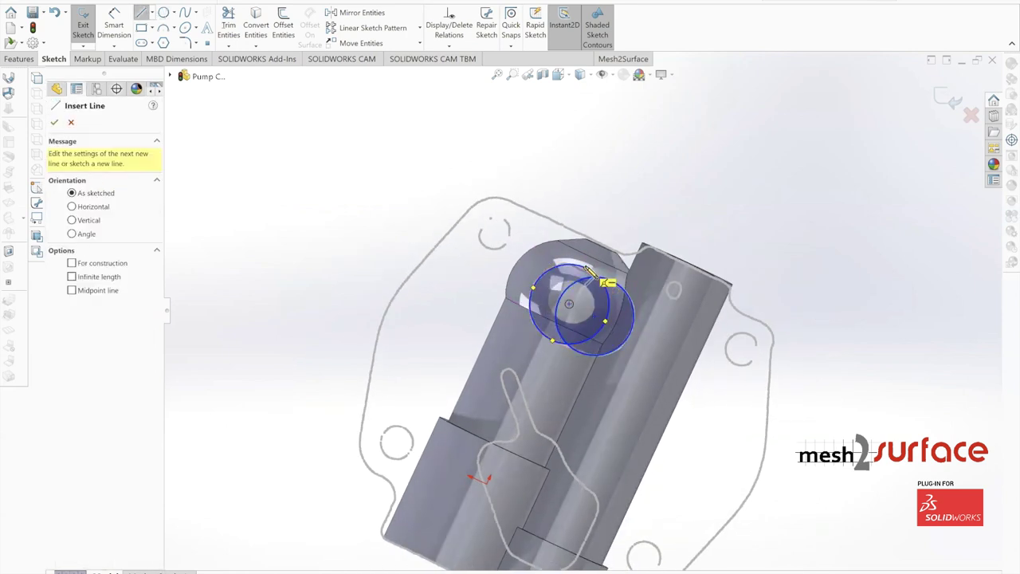
click(586, 268)
click(613, 280)
key(Escape)
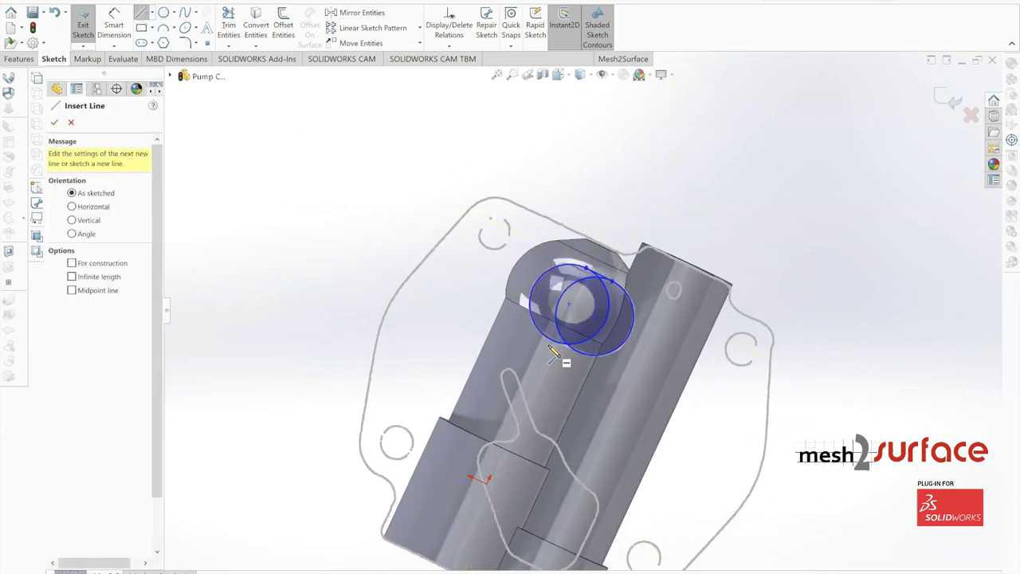
click(553, 341)
click(577, 351)
key(Escape)
click(54, 122)
- Trim away the inner arcs of both circles to leave one closed oval profile, and check its joints against the mesh outline
scroll(617, 312, up, 4)
scroll(618, 313, down, 7)
middle_drag(454, 235, 435, 230)
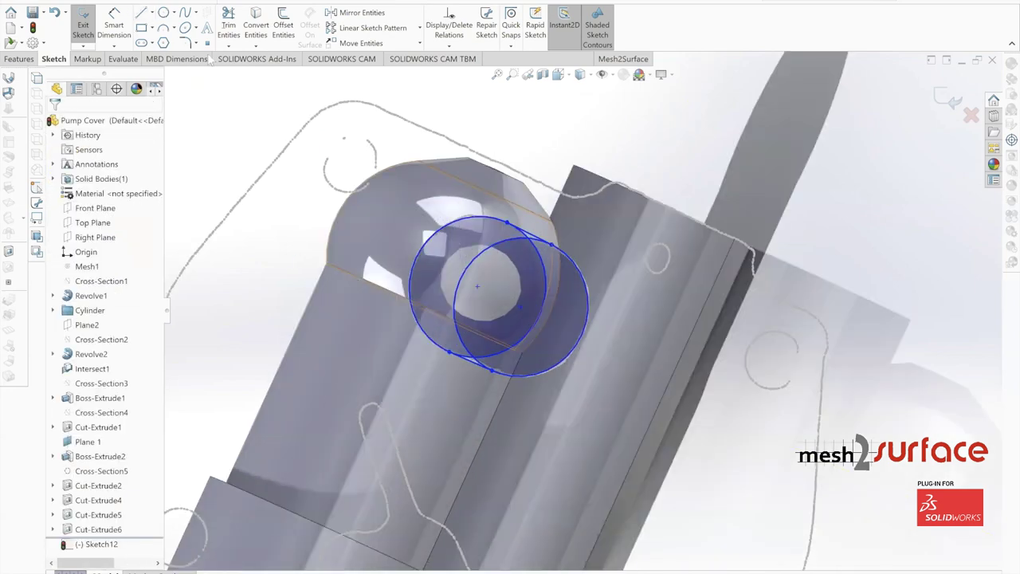
scroll(249, 76, down, 2)
click(229, 32)
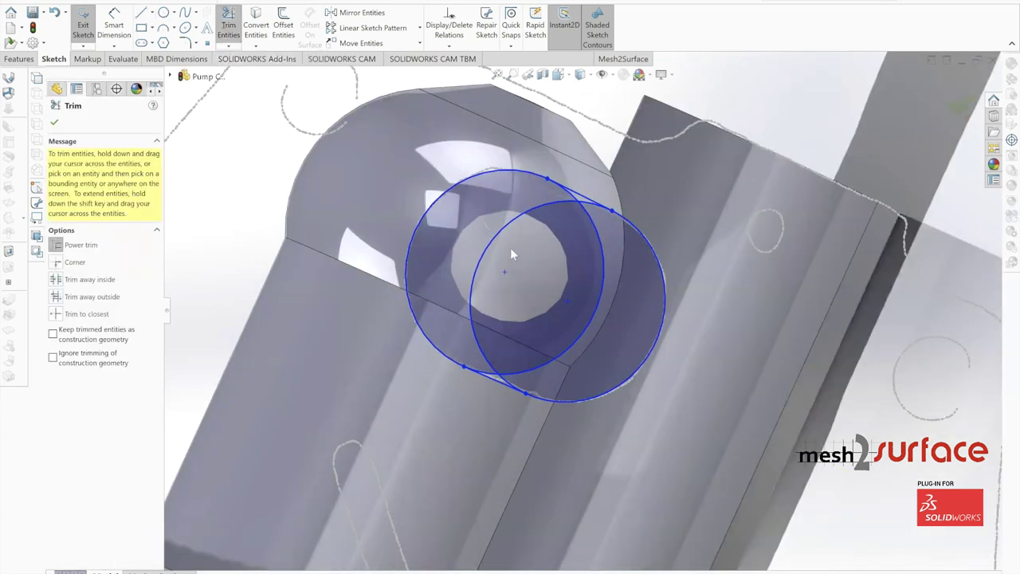
drag(495, 239, 507, 378)
scroll(501, 390, down, 2)
scroll(510, 357, down, 4)
mouse_move(496, 246)
mouse_down()
mouse_move(579, 288)
mouse_move(609, 288)
mouse_up()
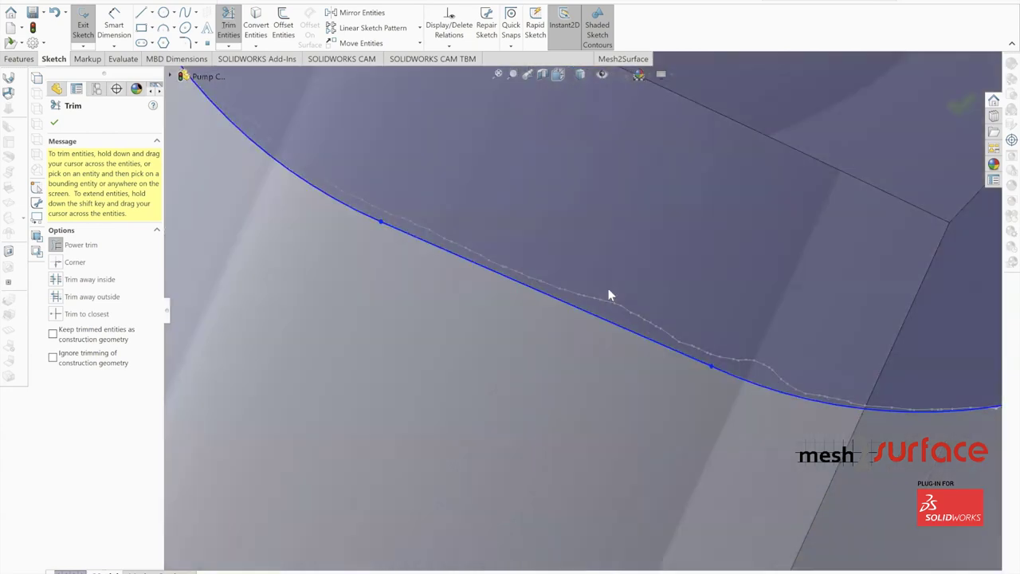
scroll(618, 271, up, 4)
scroll(643, 167, up, 1)
scroll(662, 103, down, 5)
scroll(624, 329, up, 5)
scroll(569, 320, down, 6)
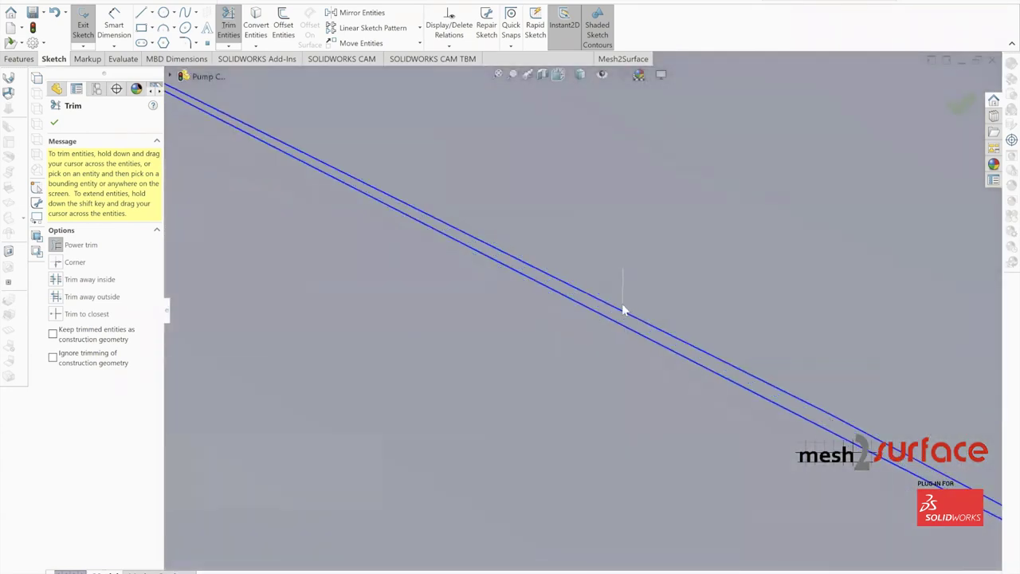
scroll(623, 308, up, 6)
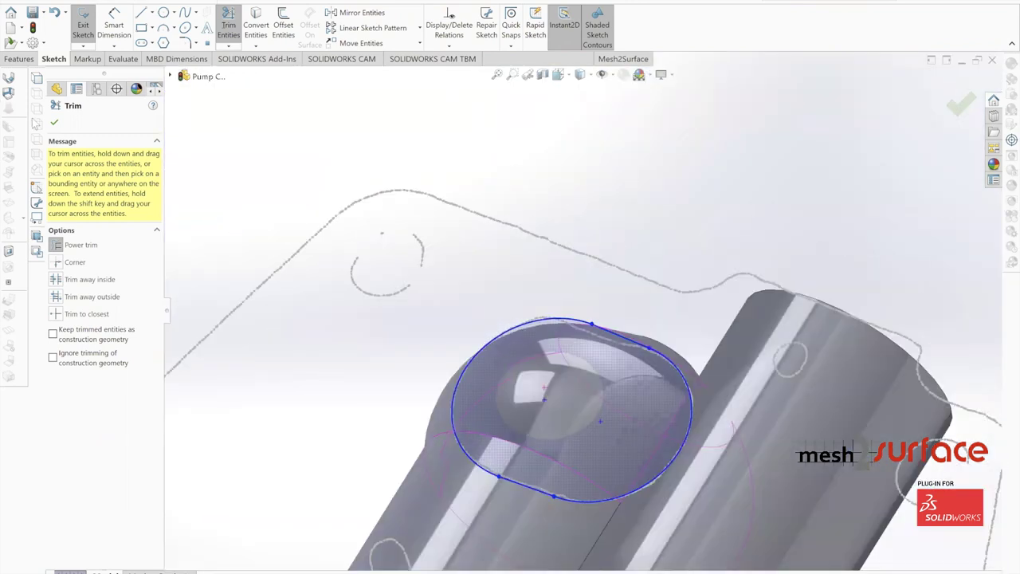
click(54, 122)
- Exit the oval sketch and cut-extrude it into the mating face as a blind pocket, setting the depth directly on the model
scroll(673, 228, up, 6)
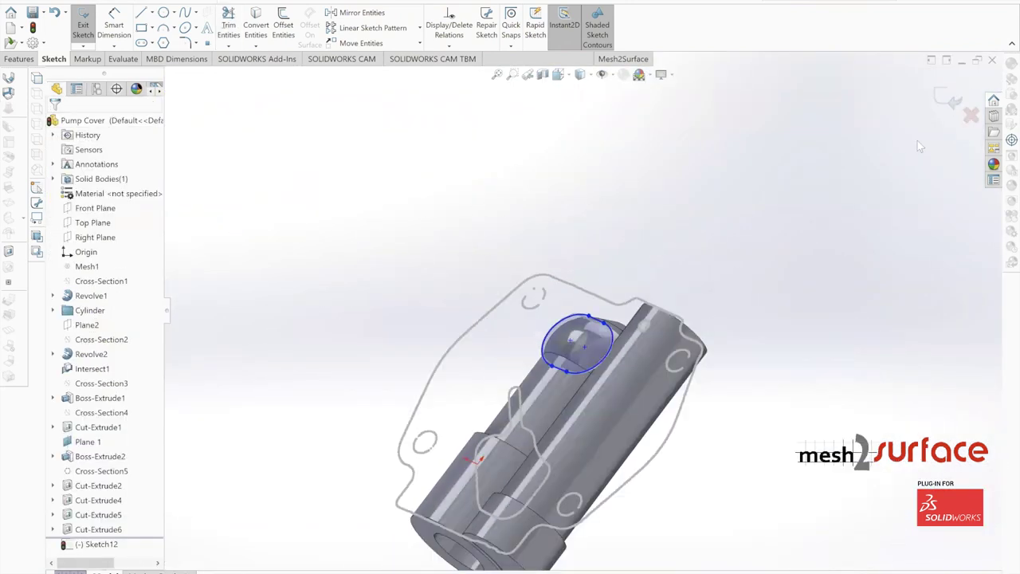
click(948, 98)
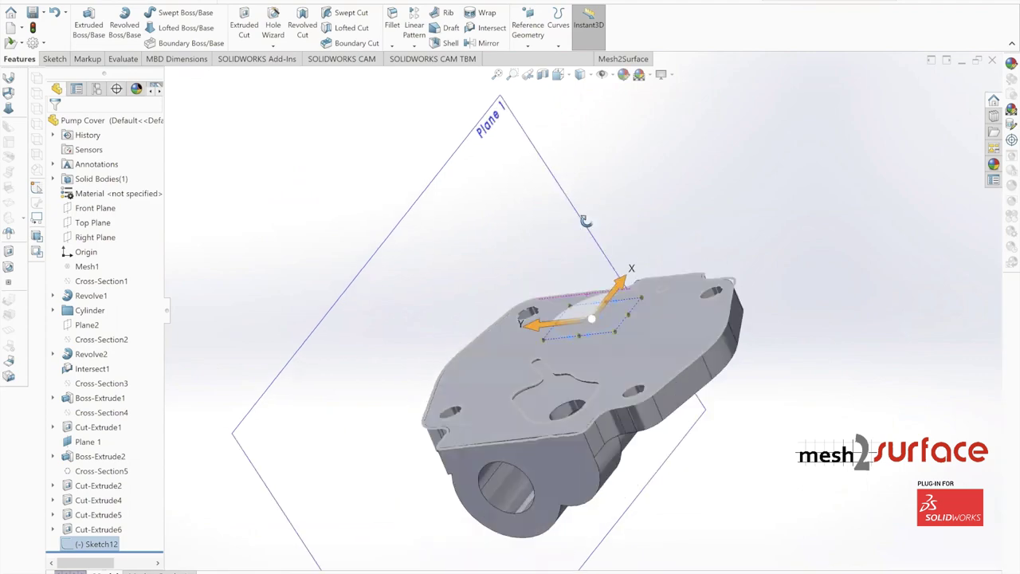
middle_drag(506, 367, 363, 228)
click(241, 28)
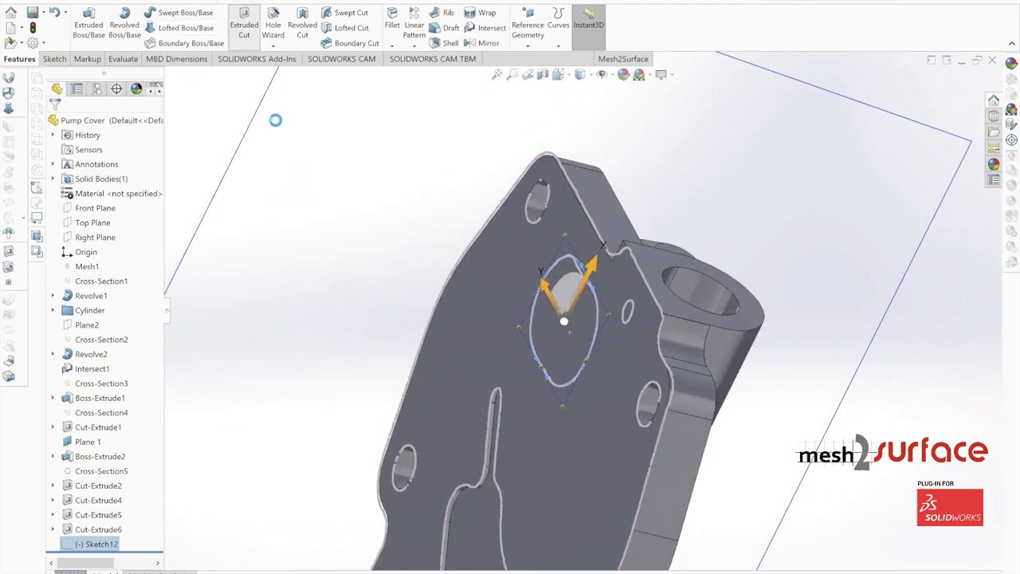
middle_drag(566, 303, 513, 359)
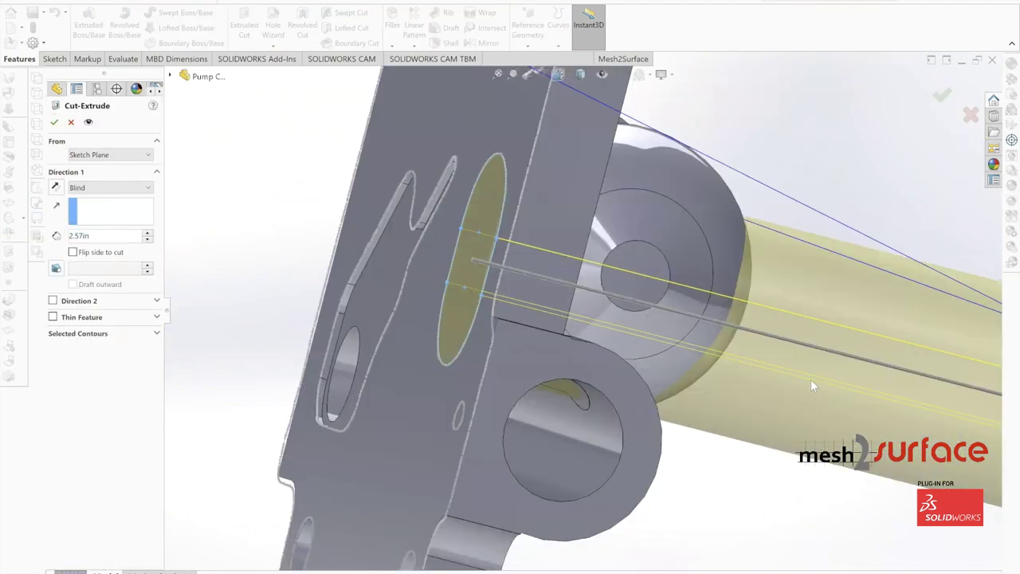
scroll(850, 367, up, 3)
drag(866, 361, 561, 295)
click(53, 123)
- Show the scanned mesh over the solid model to compare their edges and pockets, and hide the mesh again
middle_drag(572, 296, 721, 293)
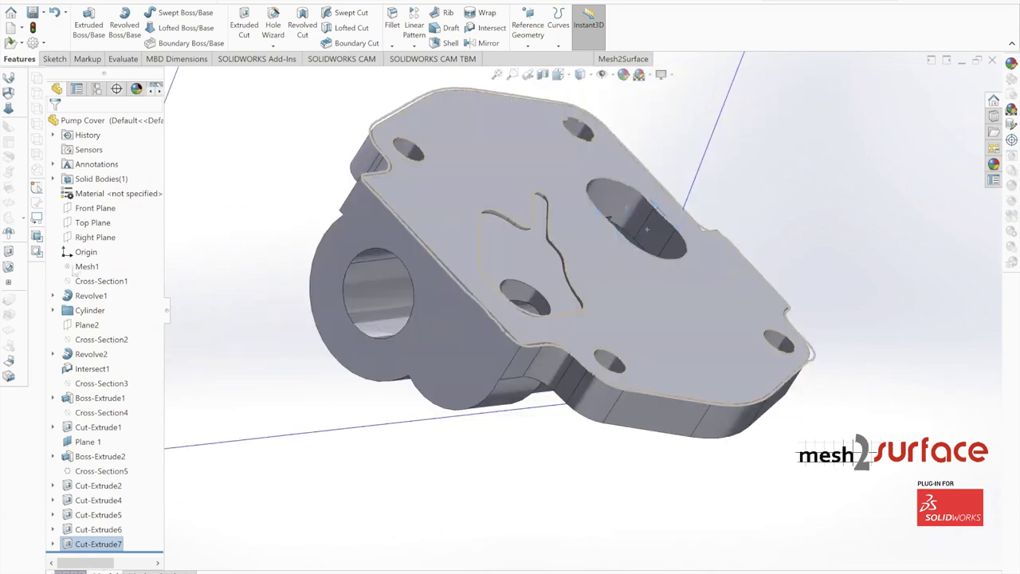
click(89, 266)
click(116, 232)
middle_drag(471, 166, 435, 295)
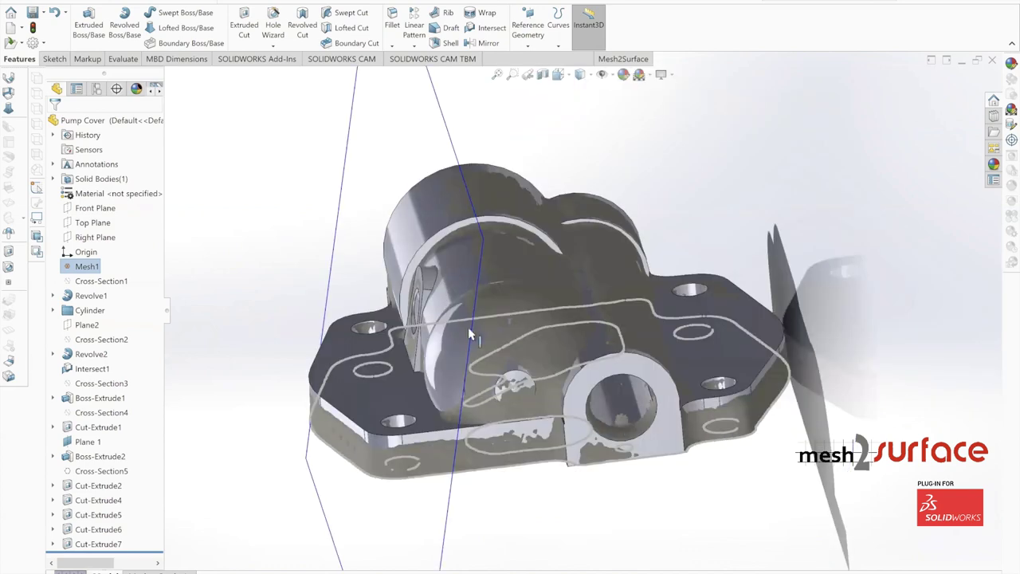
scroll(543, 460, down, 3)
scroll(602, 373, up, 2)
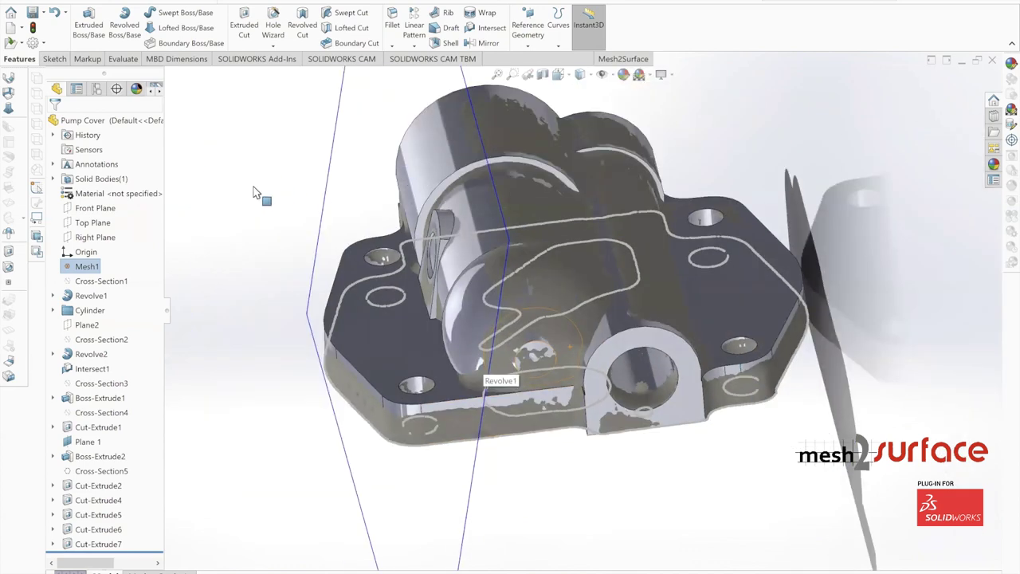
scroll(274, 183, down, 1)
right_click(87, 269)
click(89, 244)
click(78, 0)
click(90, 129)
middle_drag(344, 303, 294, 223)
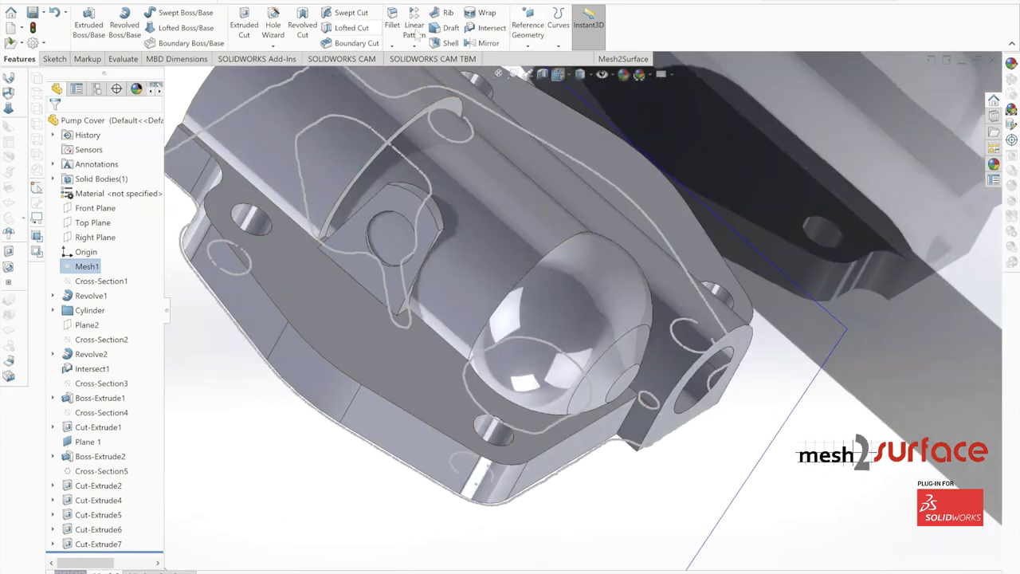
- Fillet the outer upper edges of the mounting flange on both sides of the bosses with a radius of 0.05 in
click(393, 24)
click(302, 341)
scroll(517, 333, up, 2)
middle_drag(459, 308, 455, 307)
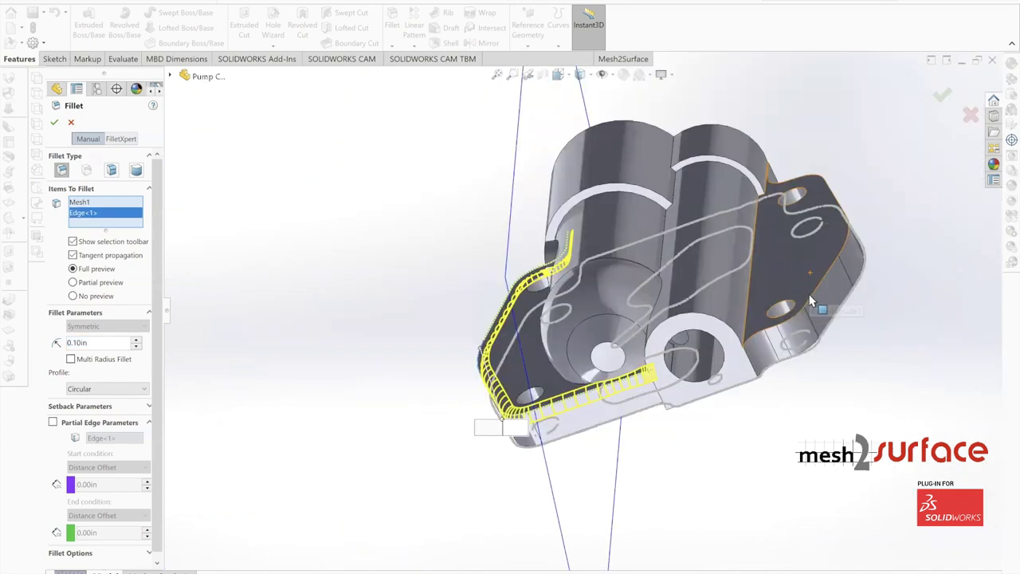
click(819, 296)
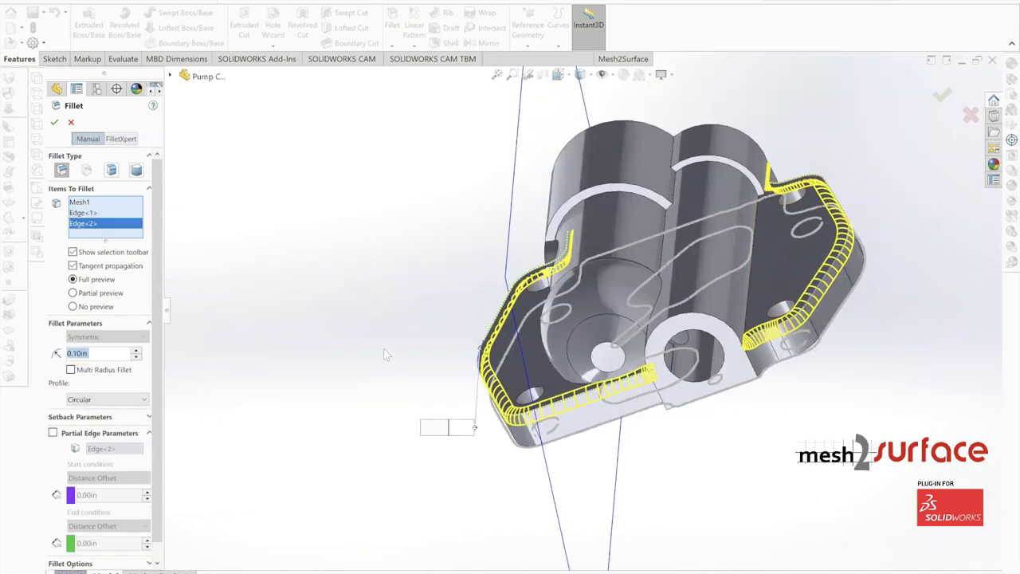
scroll(422, 327, up, 2)
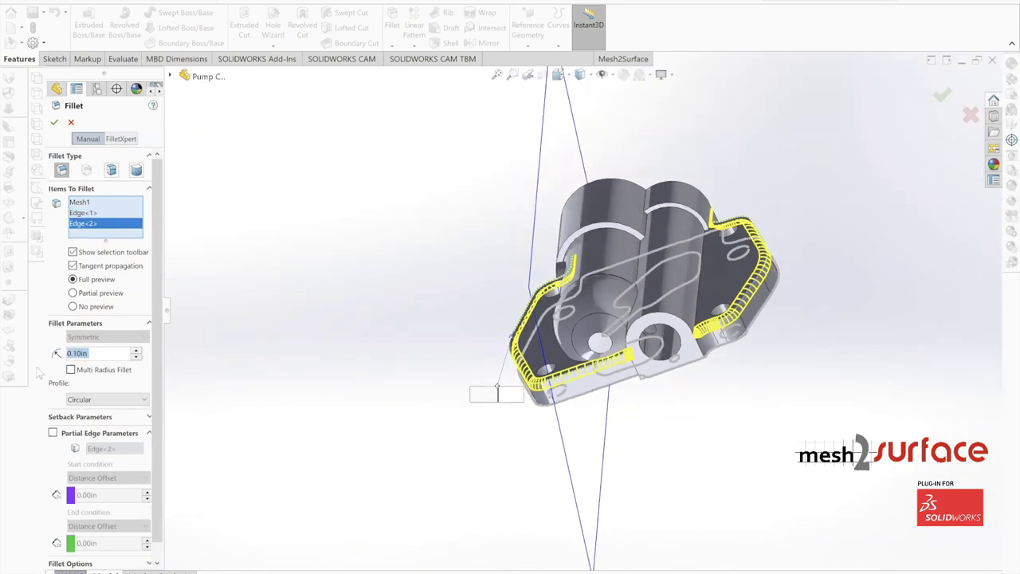
click(78, 354)
drag(82, 354, 74, 353)
key(BackSpace)
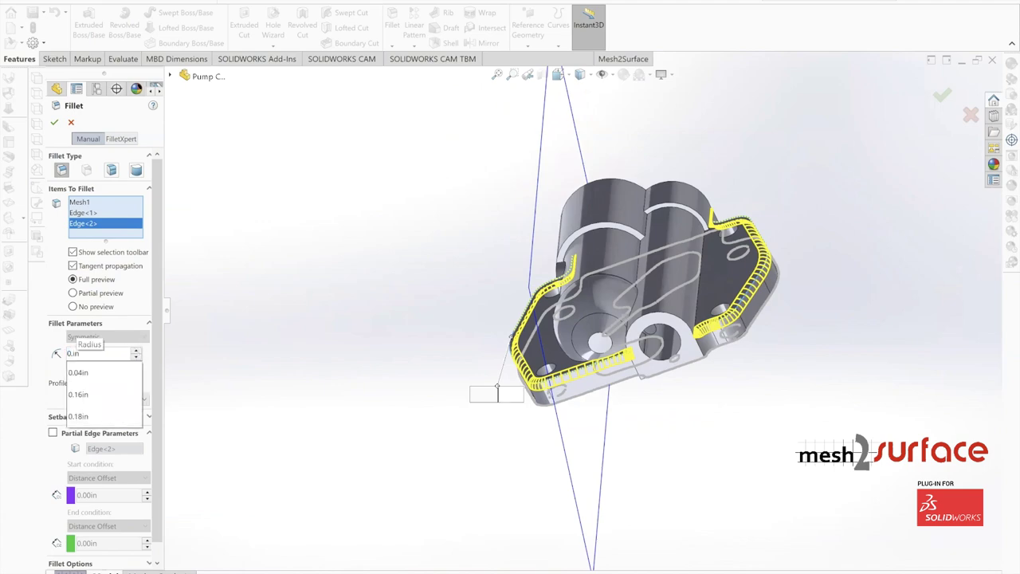
text(05)
key(Return)
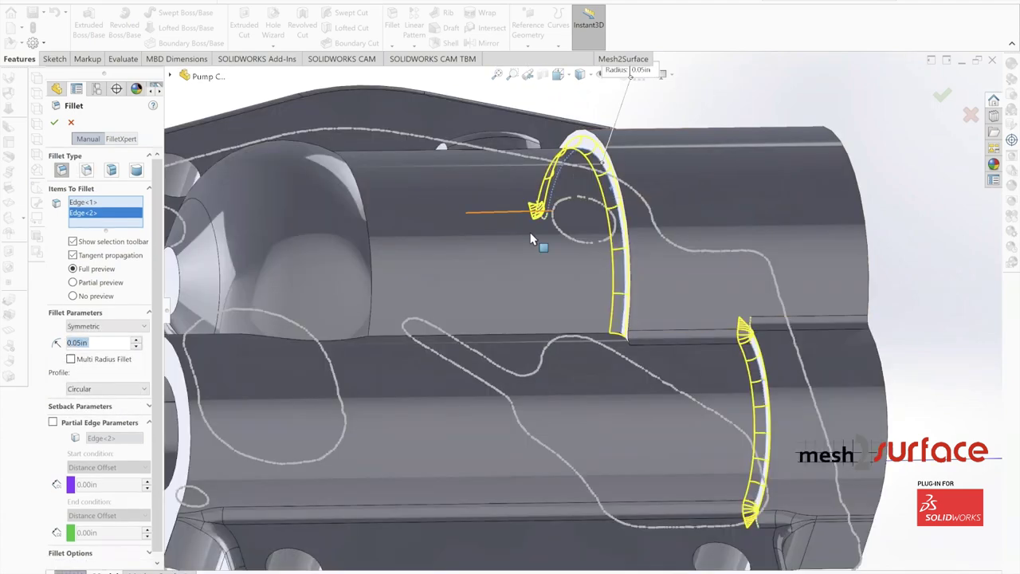
- Fillet the stepped shoulder edges and the outer end edges of the two cylindrical bosses with a radius of 0.05 in
scroll(469, 248, up, 3)
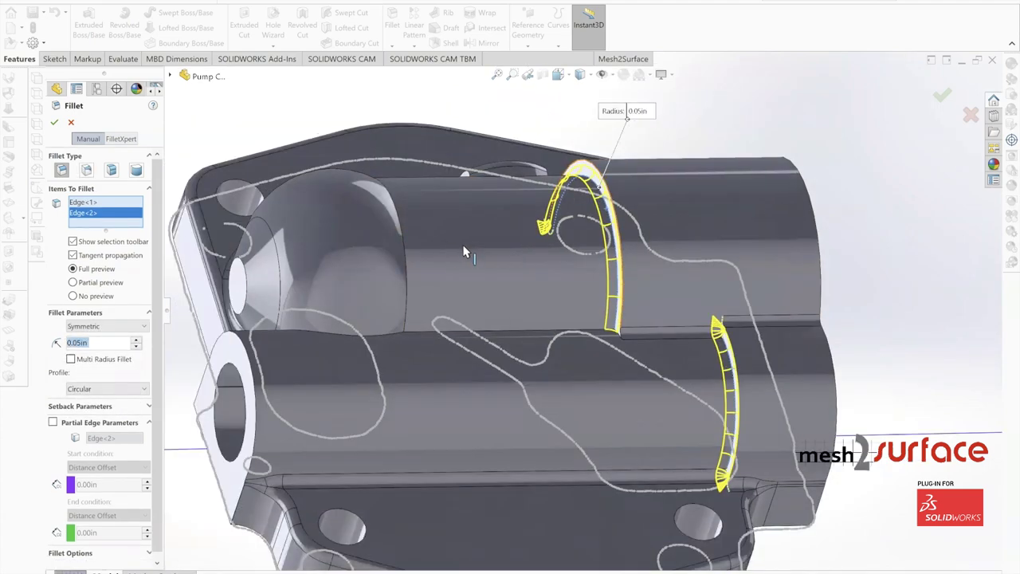
middle_drag(687, 244, 635, 268)
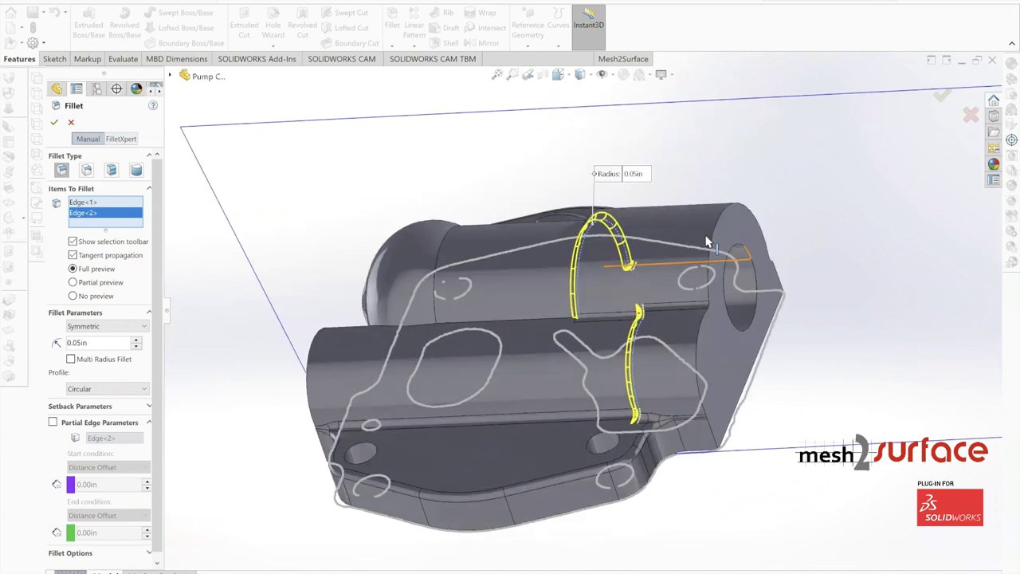
click(715, 233)
middle_drag(423, 243, 408, 268)
click(382, 363)
click(56, 123)
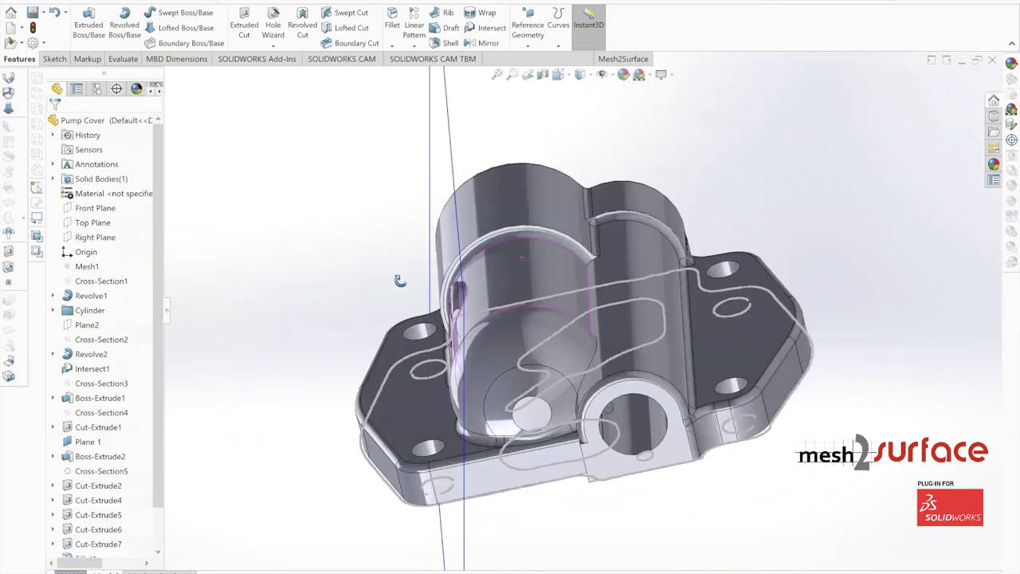
- Show the scanned mesh over the solid model and compare the filleted bosses, flange and side port pad with the scan
middle_drag(617, 385, 581, 360)
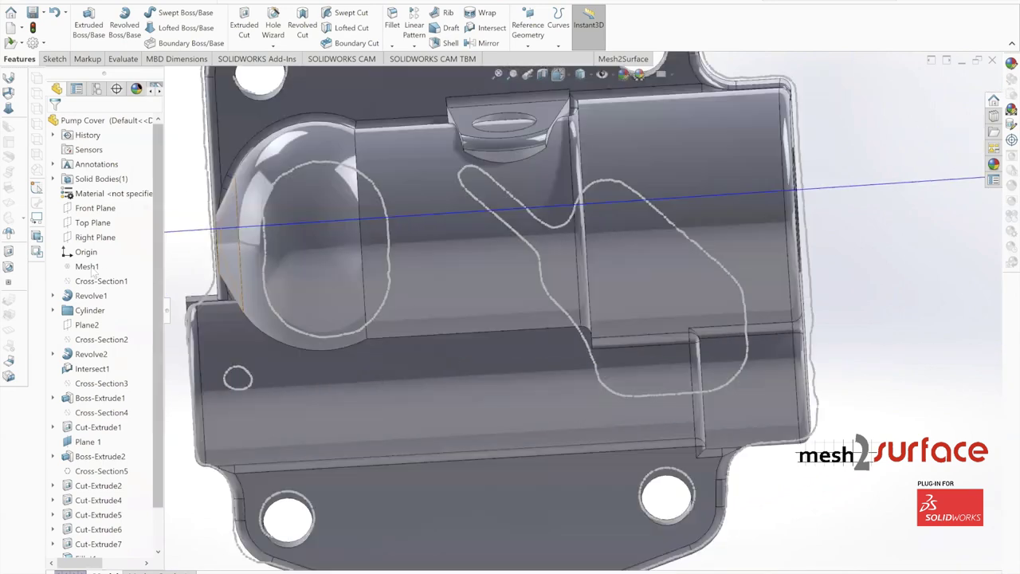
click(66, 267)
click(74, 241)
scroll(356, 325, up, 3)
middle_drag(355, 326, 403, 133)
middle_drag(418, 422, 445, 318)
middle_drag(448, 417, 491, 395)
middle_drag(551, 368, 519, 174)
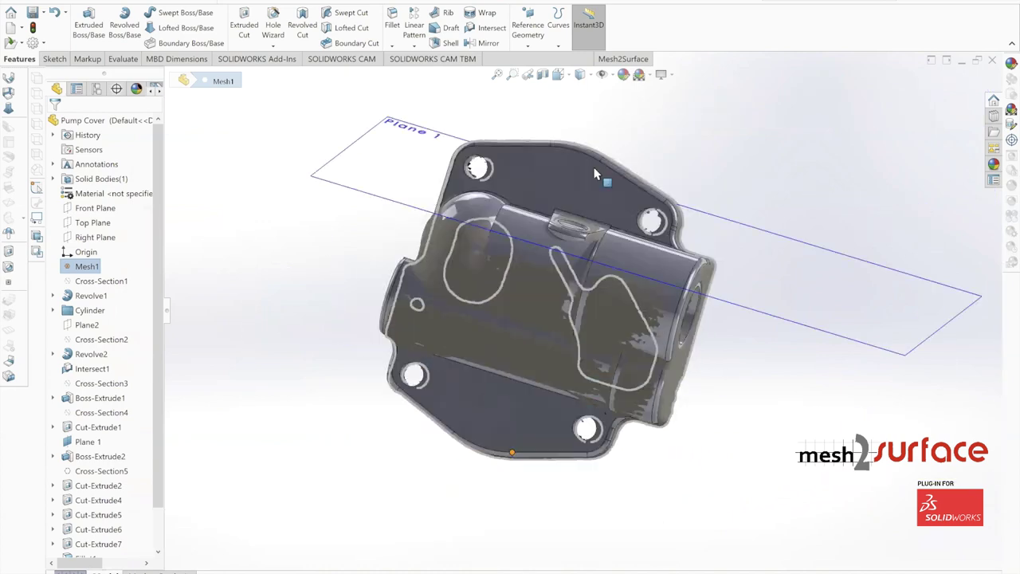
middle_drag(535, 391, 585, 369)
scroll(586, 375, down, 3)
middle_drag(502, 234, 505, 429)
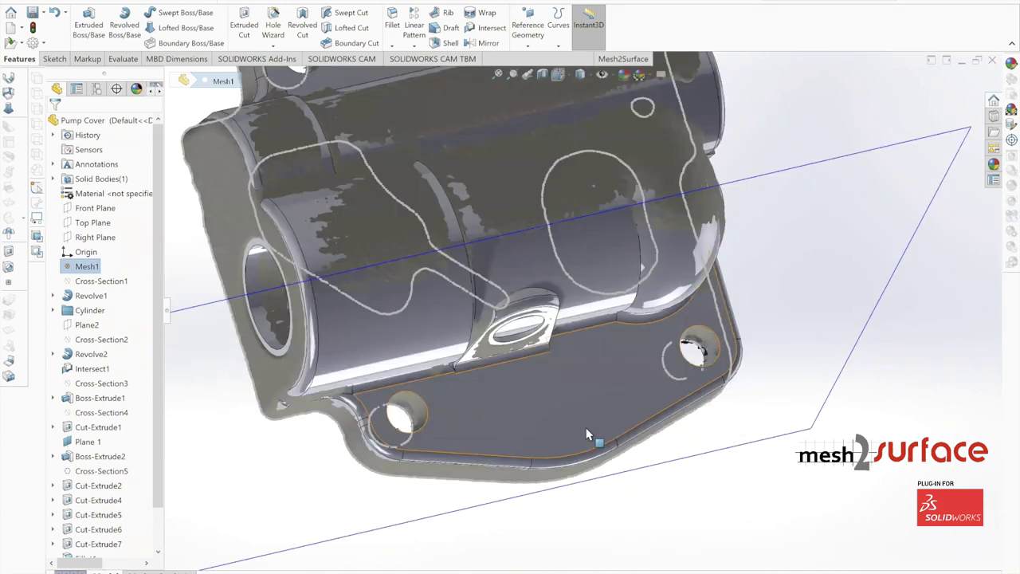
- Fillet the two side edges of the raised port pad on the larger boss with a radius of 0.05 in
middle_drag(522, 389, 503, 303)
scroll(456, 352, down, 3)
middle_drag(456, 352, 451, 329)
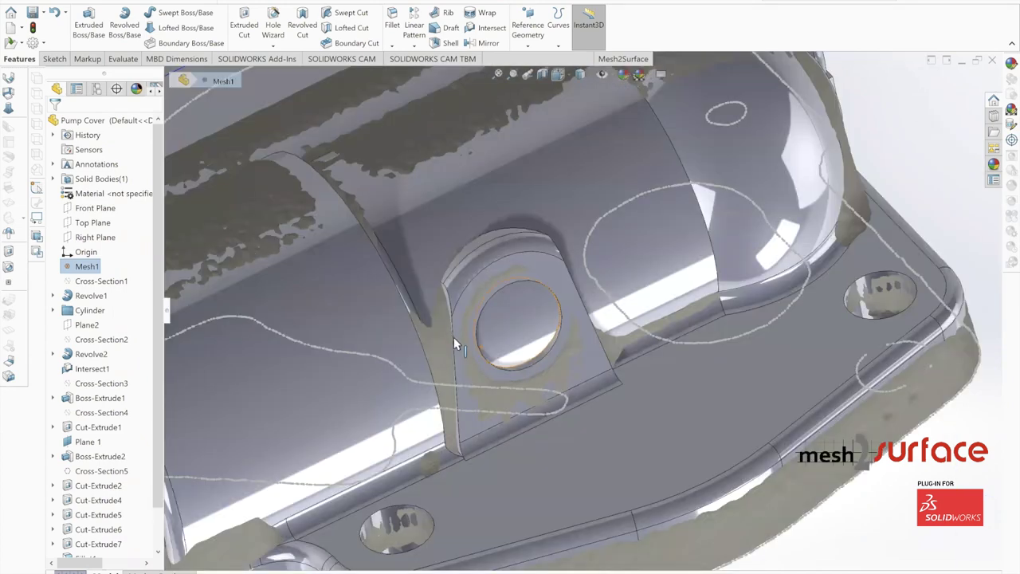
click(453, 338)
click(393, 24)
click(579, 293)
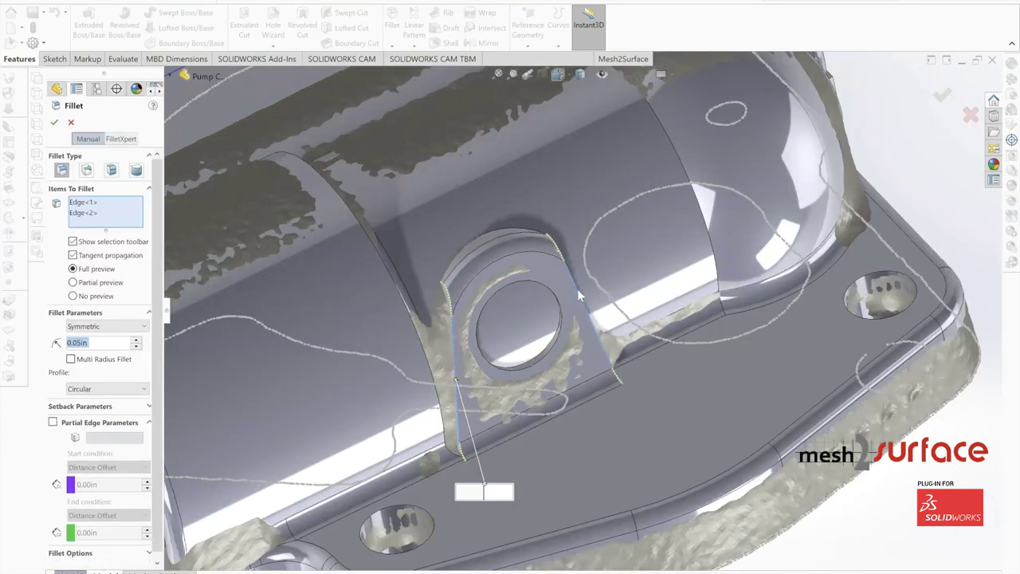
click(54, 123)
scroll(522, 366, up, 4)
middle_drag(521, 367, 528, 392)
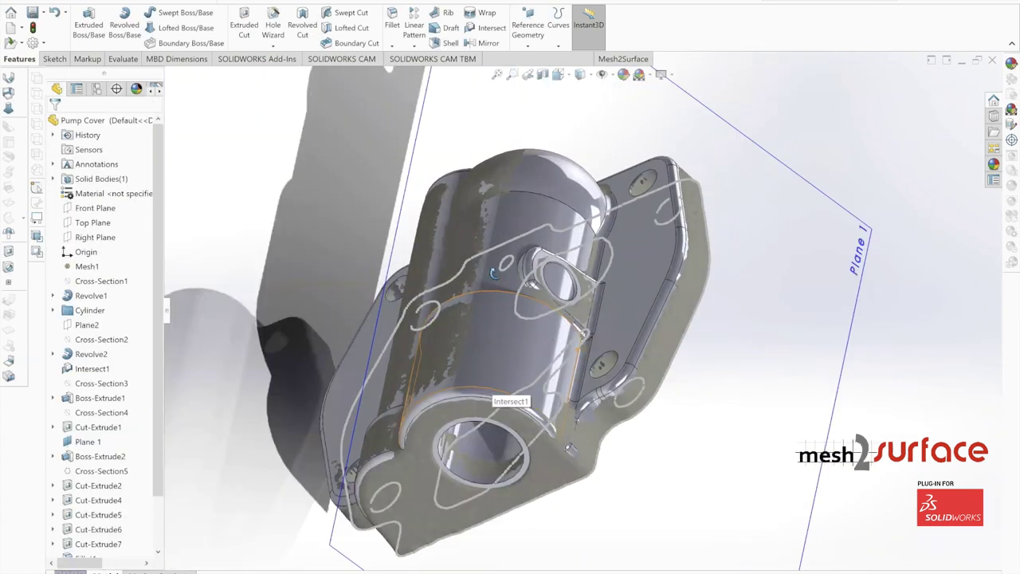